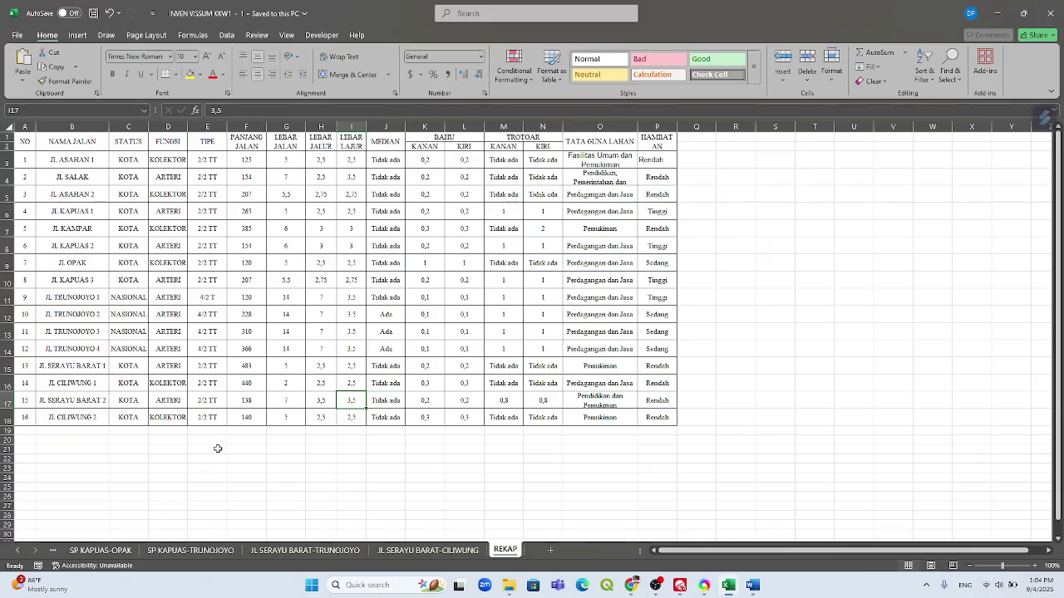
- Examine the road inventory survey forms on the junction sheets from SP SALAK-ASAHAN through JL SERAYU BARAT-CILIWUNG
{"action": "left_click", "coordinate": [15, 550]}
{"action": "left_click", "coordinate": [15, 550]}
{"action": "left_click", "coordinate": [79, 552]}
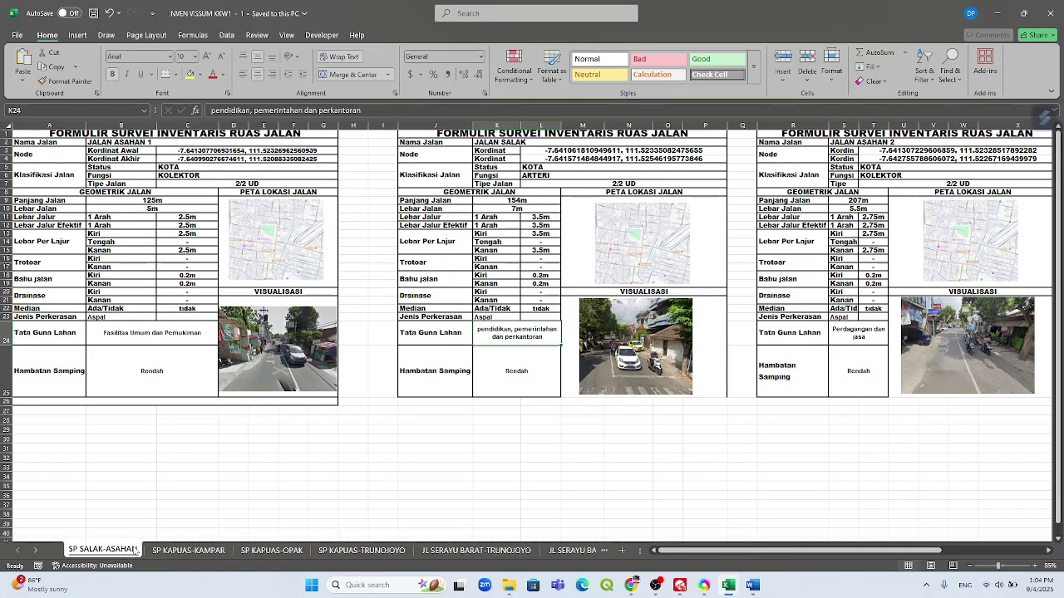
{"action": "left_click", "coordinate": [188, 552]}
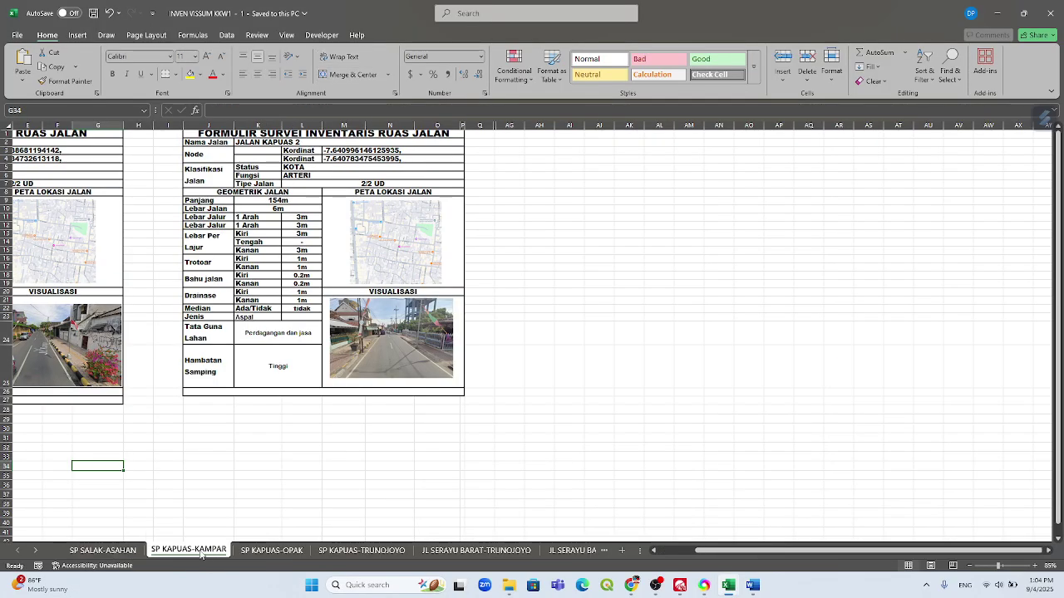
{"action": "left_click", "coordinate": [271, 550]}
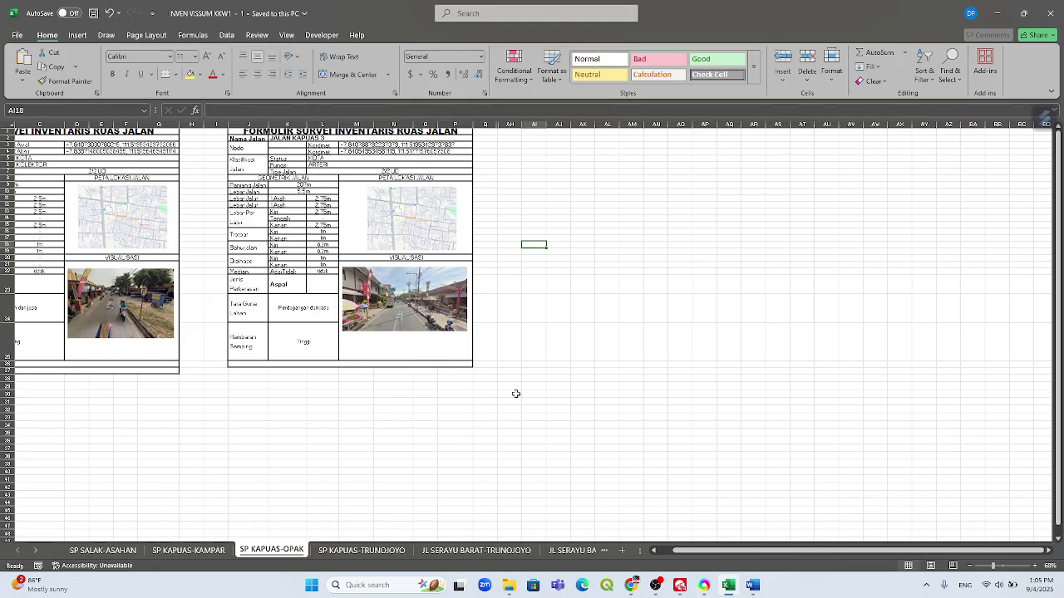
{"action": "left_click", "coordinate": [582, 551]}
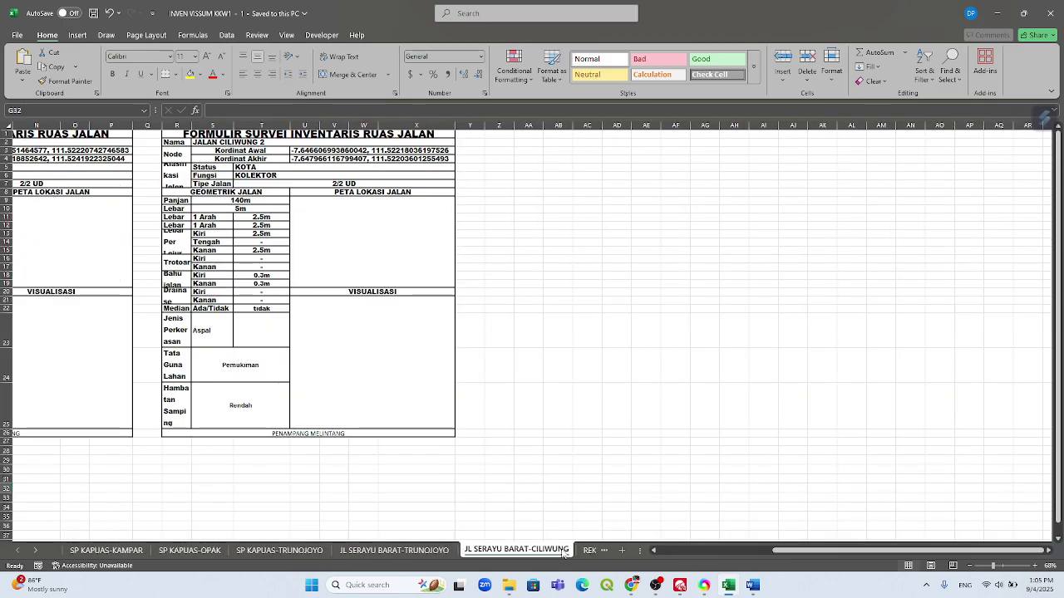
{"action": "left_click", "coordinate": [584, 551]}
{"action": "left_click", "coordinate": [451, 550]}
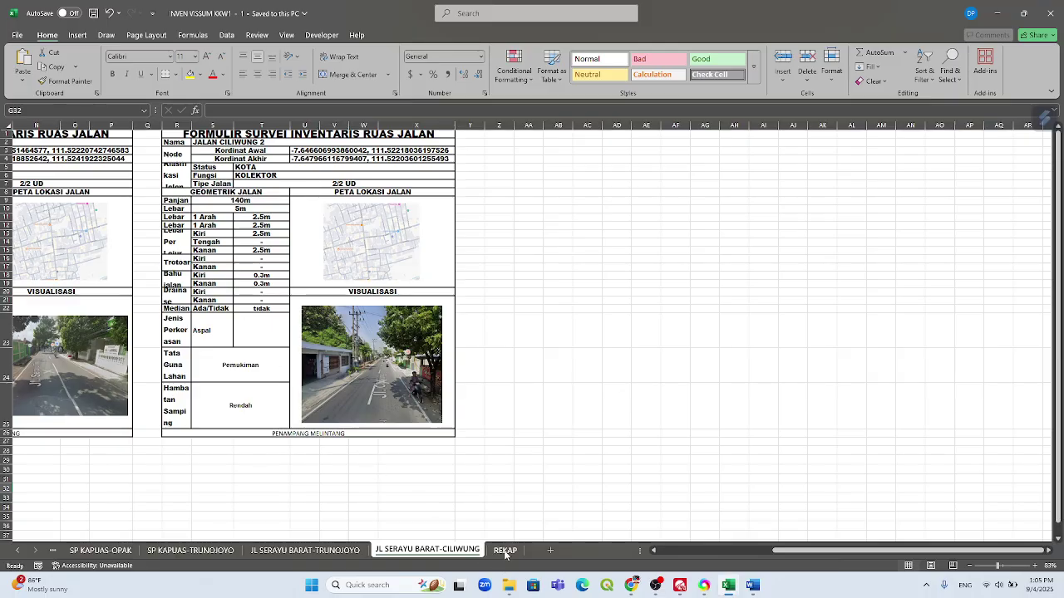
- Review the full road inventory table on the REKAP sheet and compare it with the SP KAPUAS-OPAK survey forms
{"action": "left_click", "coordinate": [506, 550]}
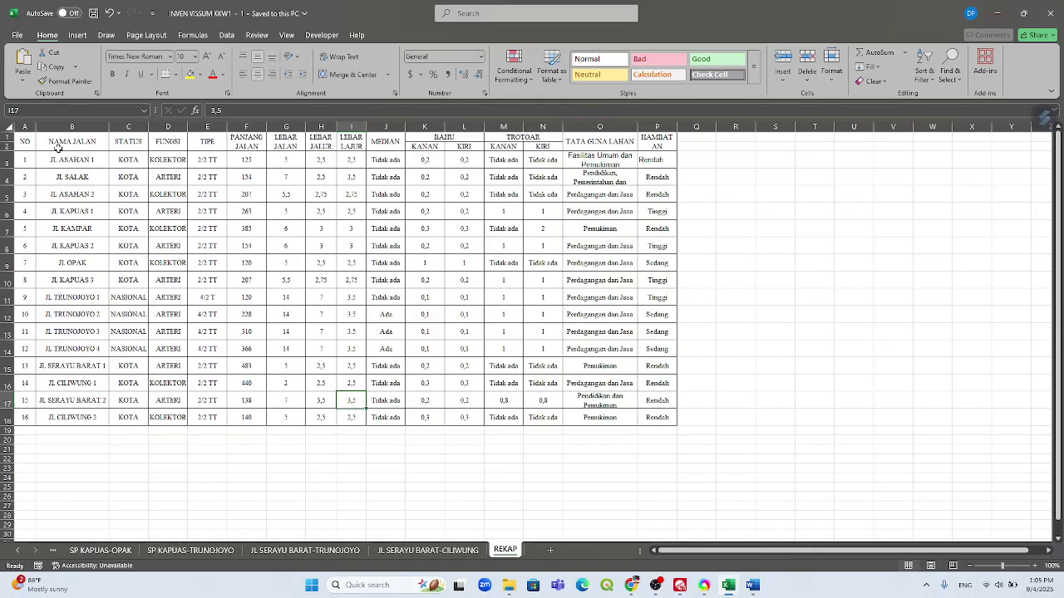
{"action": "left_click_drag", "start_coordinate": [30, 143], "coordinate": [665, 421]}
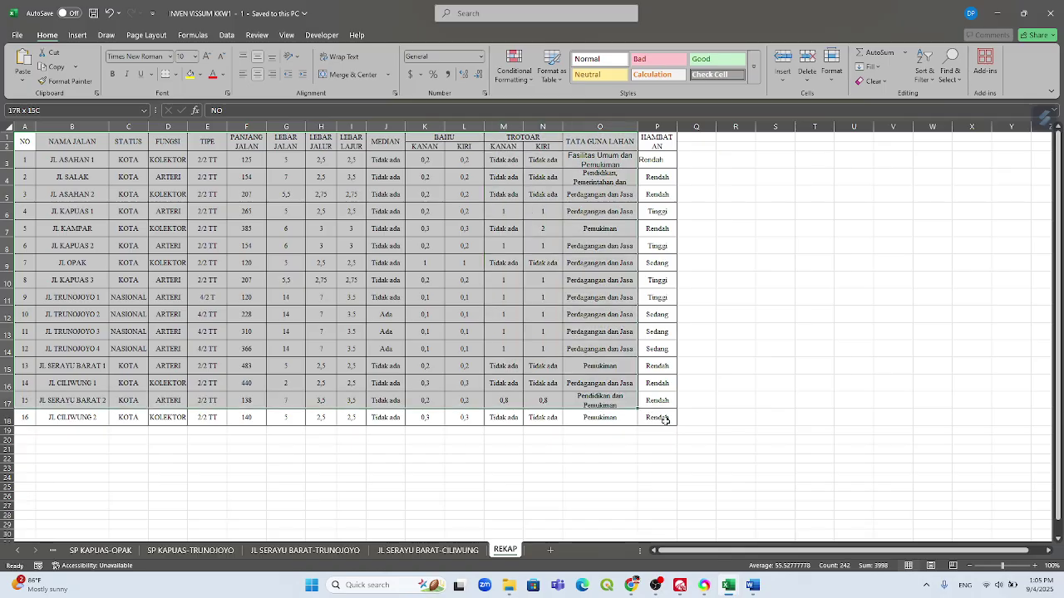
{"action": "left_click", "coordinate": [80, 163]}
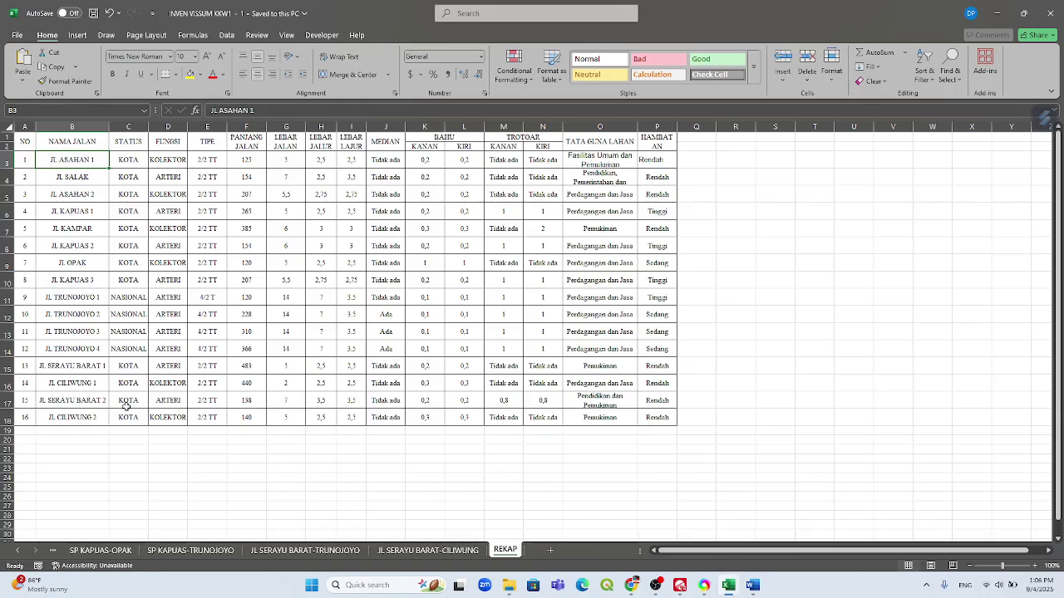
{"action": "left_click", "coordinate": [115, 550]}
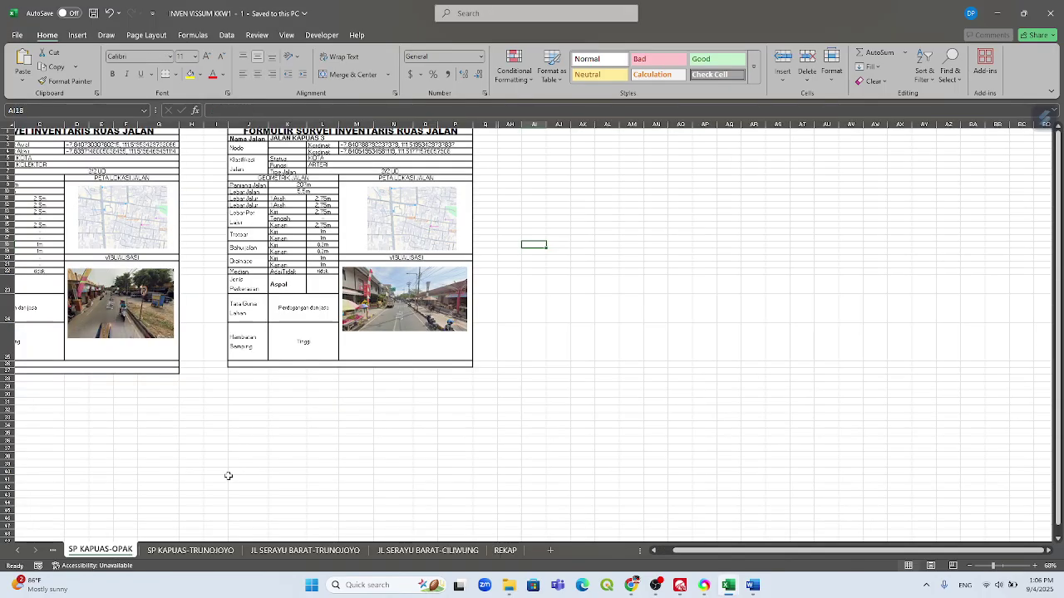
{"action": "left_click", "coordinate": [504, 554]}
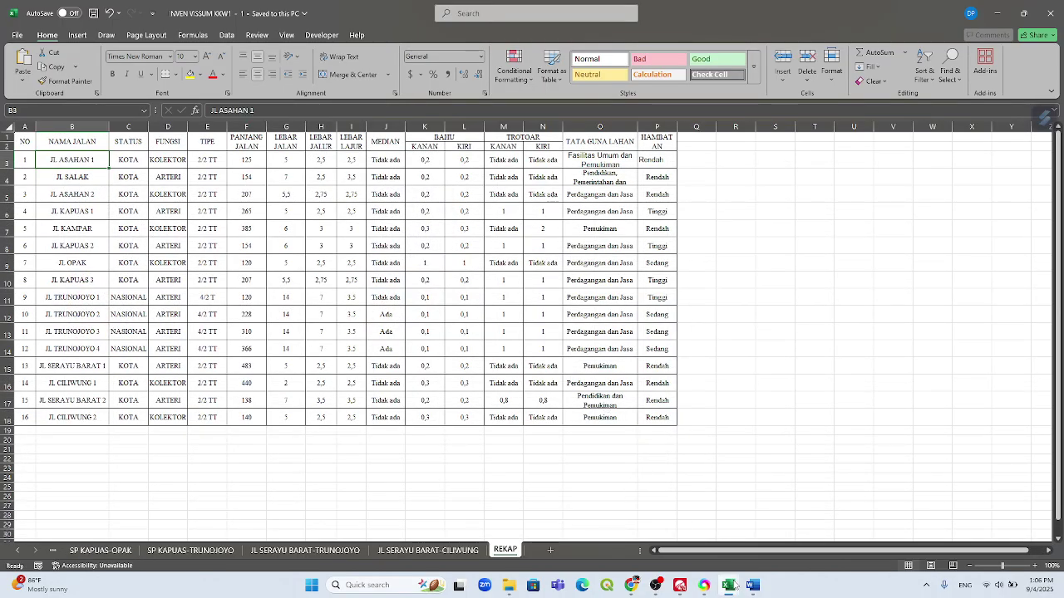
- Switch to the KECEPATAN RUAS KKW workbook and look through its ARTERI and LOKAL road speed sheets
{"action": "mouse_move", "coordinate": [725, 585]}
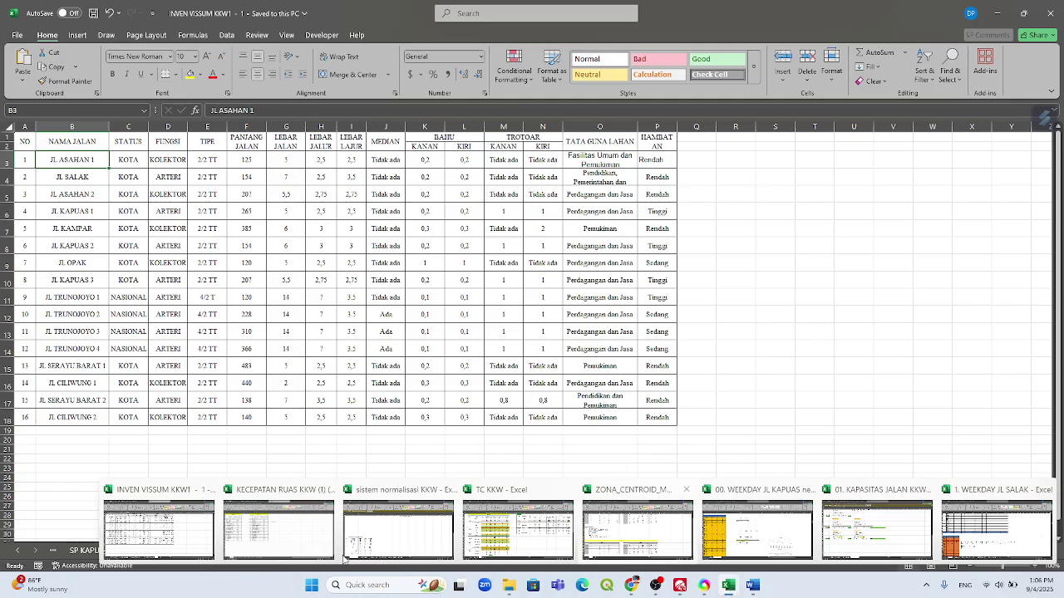
{"action": "left_click", "coordinate": [240, 541]}
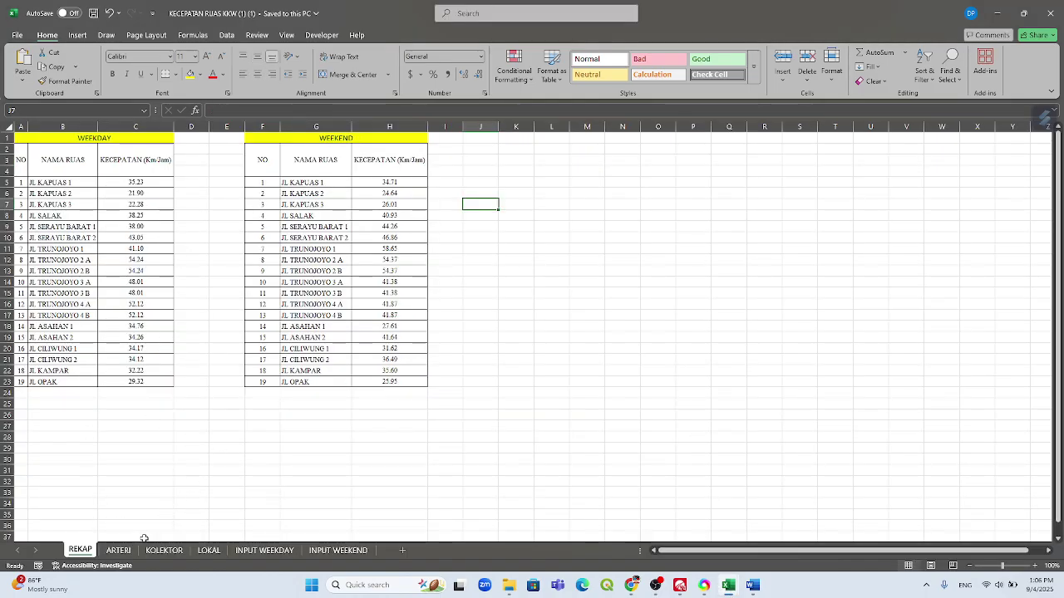
{"action": "left_click", "coordinate": [117, 551]}
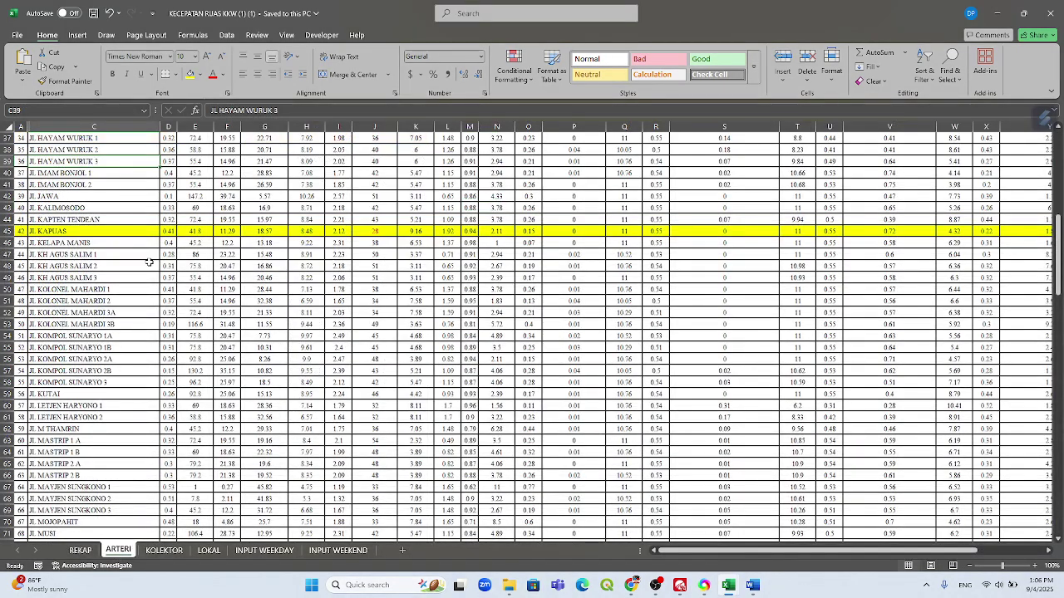
{"action": "scroll", "coordinate": [107, 231], "scroll_direction": "up", "scroll_amount": 3}
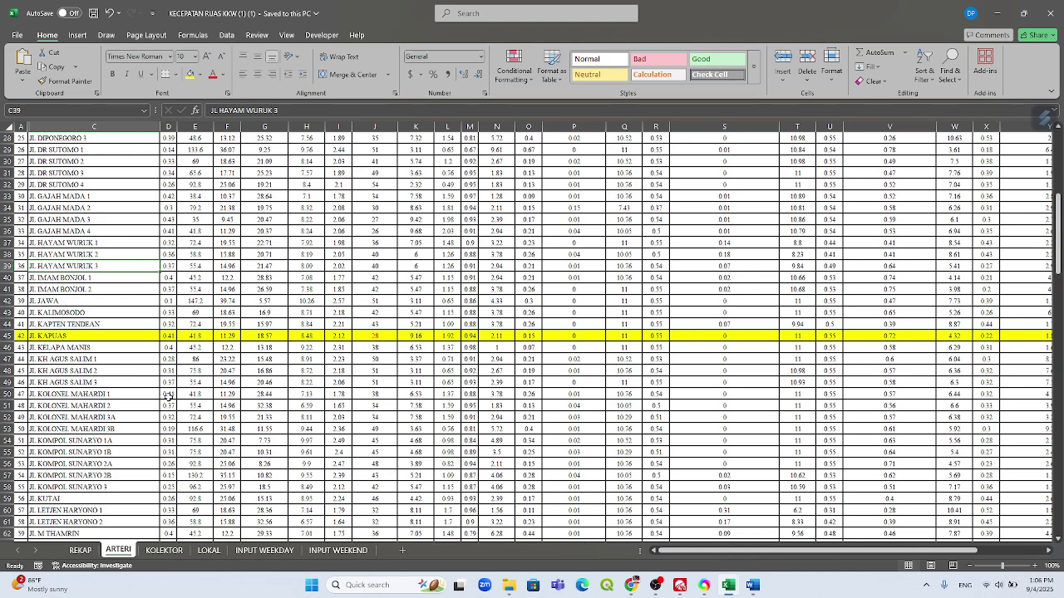
{"action": "left_click", "coordinate": [212, 552]}
{"action": "left_click", "coordinate": [118, 550]}
- Examine the speed survey forms on INPUT WEEKDAY and INPUT WEEKEND, and inspect JL KAPUAS 1's weekday speed formula on REKAP
{"action": "left_click", "coordinate": [263, 551]}
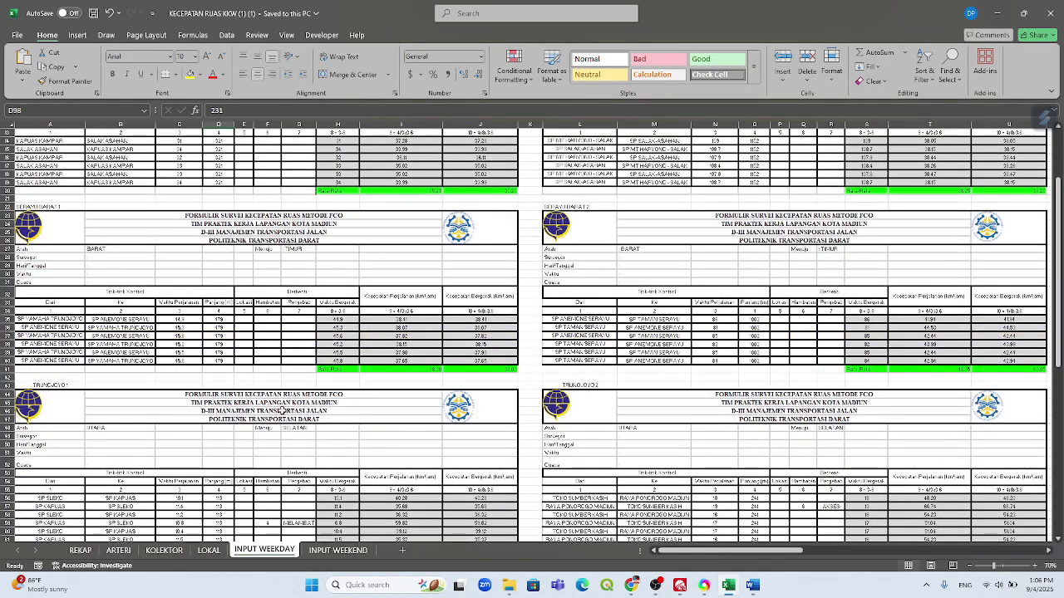
{"action": "scroll", "coordinate": [275, 356], "scroll_direction": "up", "scroll_amount": 4}
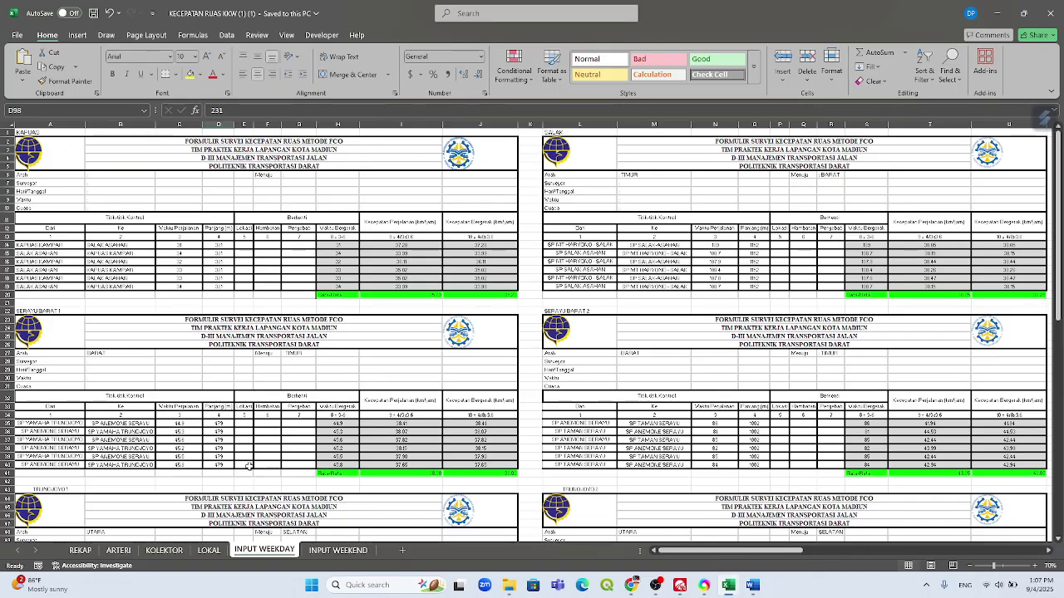
{"action": "left_click", "coordinate": [325, 552]}
{"action": "left_click", "coordinate": [285, 552]}
{"action": "left_click", "coordinate": [80, 550]}
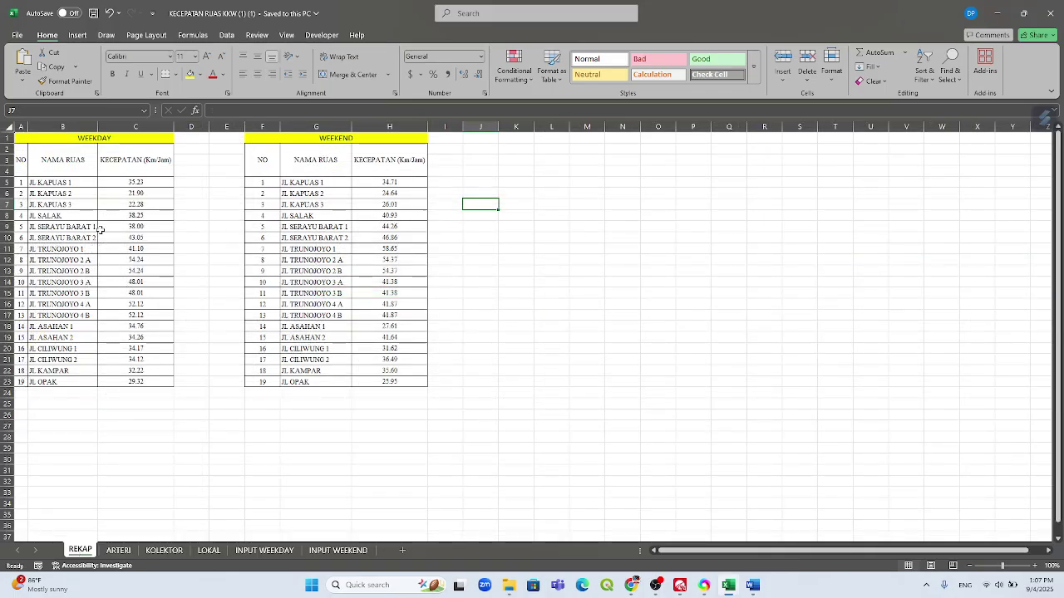
{"action": "left_click", "coordinate": [155, 185]}
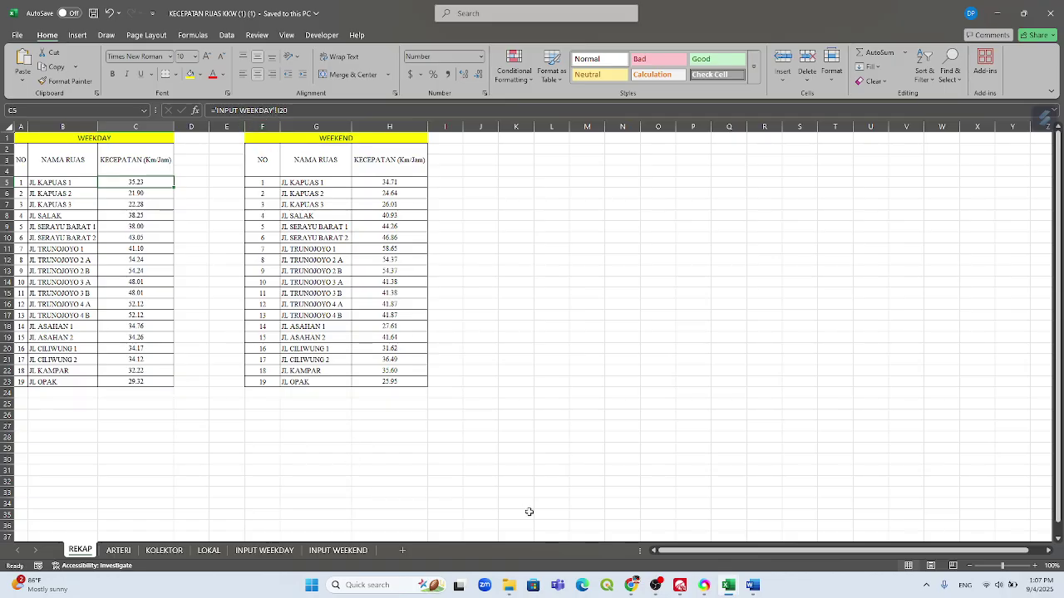
{"action": "mouse_move", "coordinate": [656, 585]}
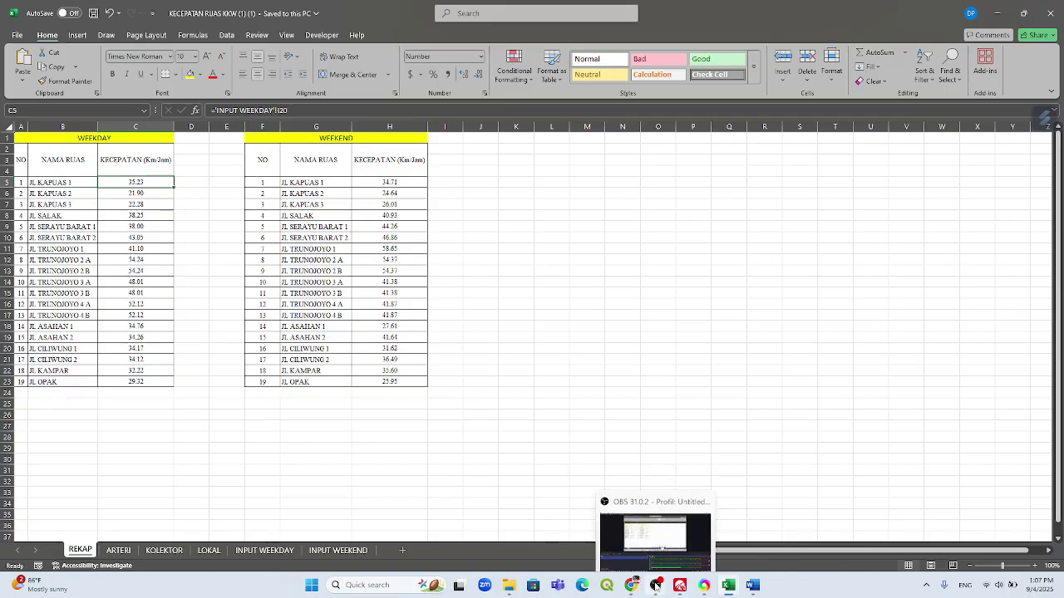
{"action": "left_click", "coordinate": [664, 542]}
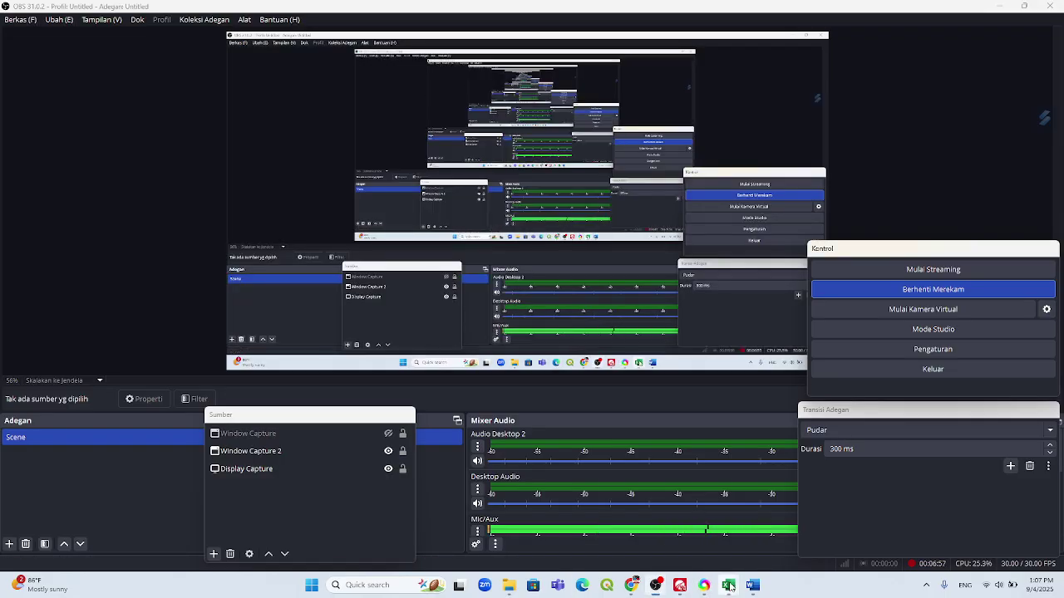
- Switch to the journal document in Word to view the zone map, and view the Kapuas road-name and existing circulation PDF drawings
{"action": "mouse_move", "coordinate": [728, 585]}
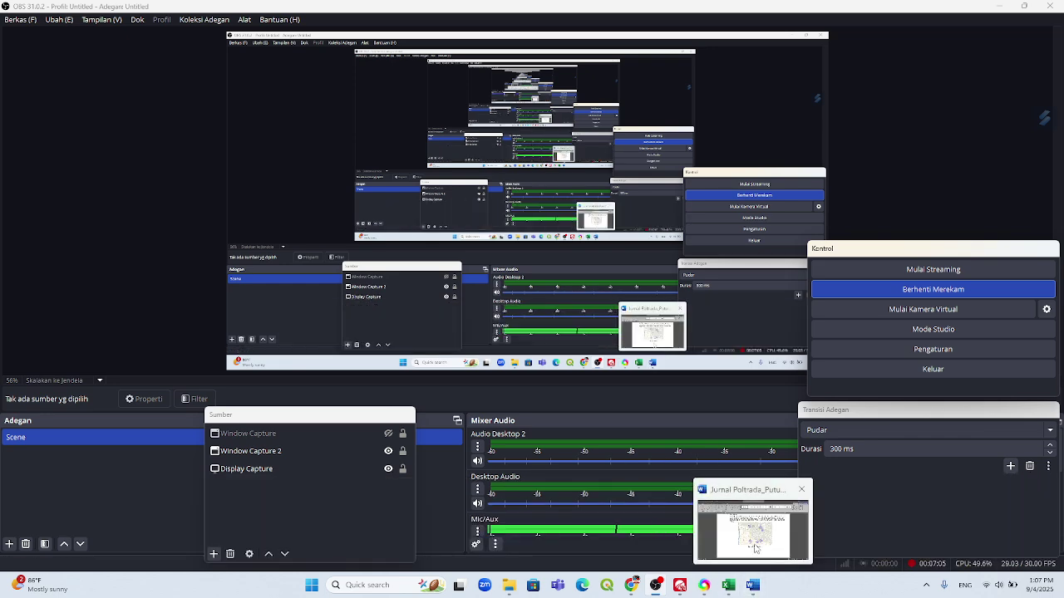
{"action": "left_click", "coordinate": [751, 585]}
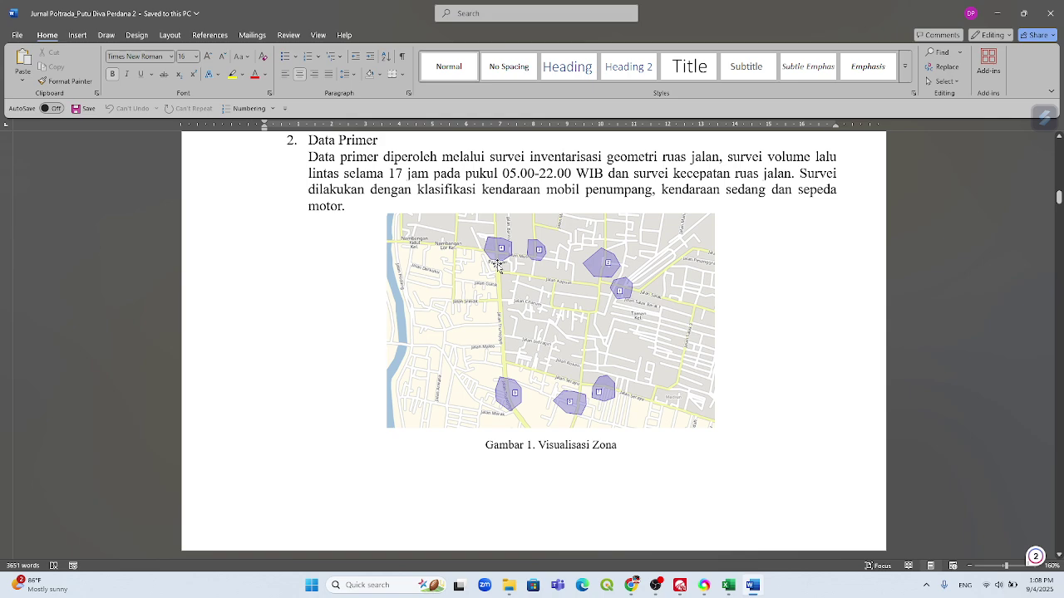
{"action": "left_click", "coordinate": [704, 585]}
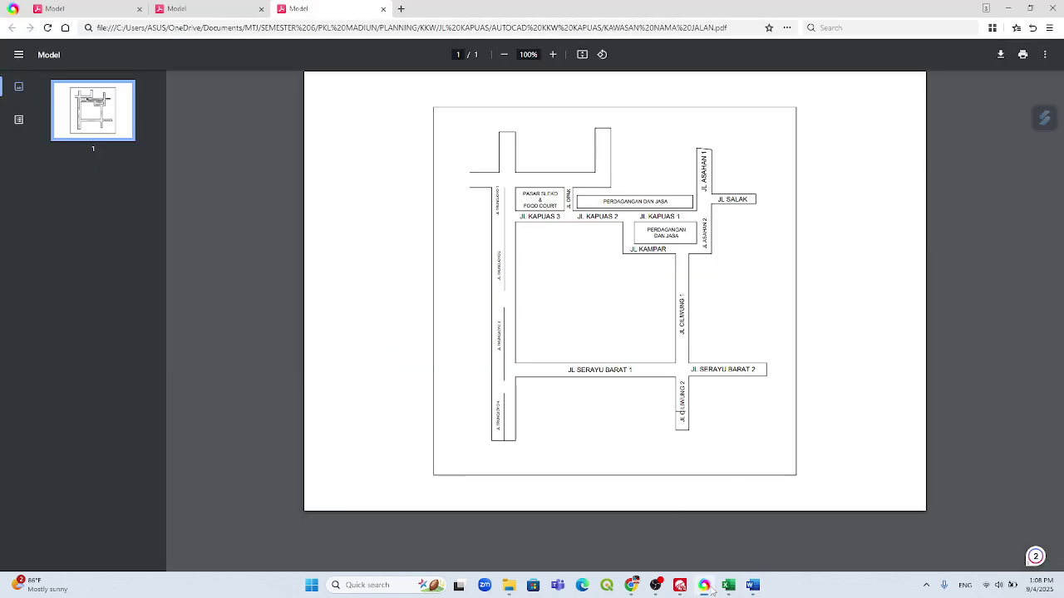
{"action": "left_click", "coordinate": [88, 8]}
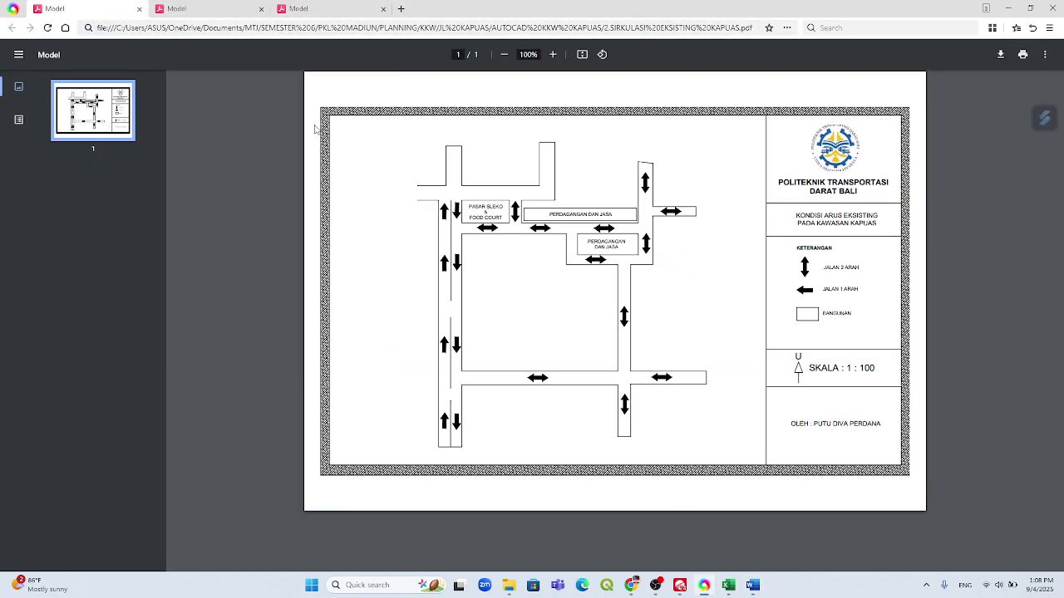
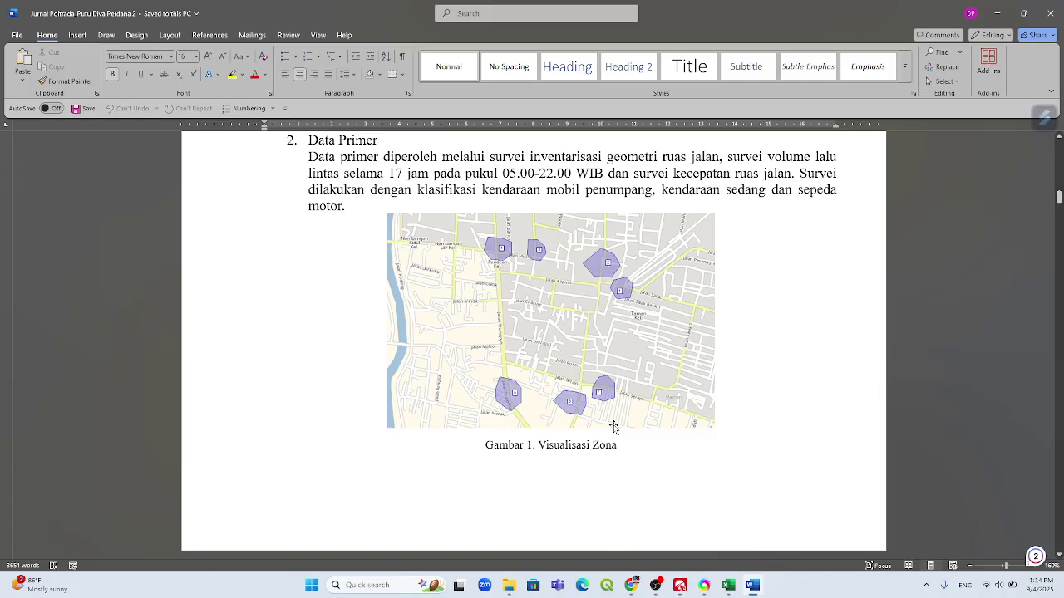
- Switch to the 01. KAPASITAS JALAN KKW Forecasting workbook in Excel and examine the capacity calculations on JDK WEEKDAY and JDK WEEKEND
{"action": "mouse_move", "coordinate": [682, 587]}
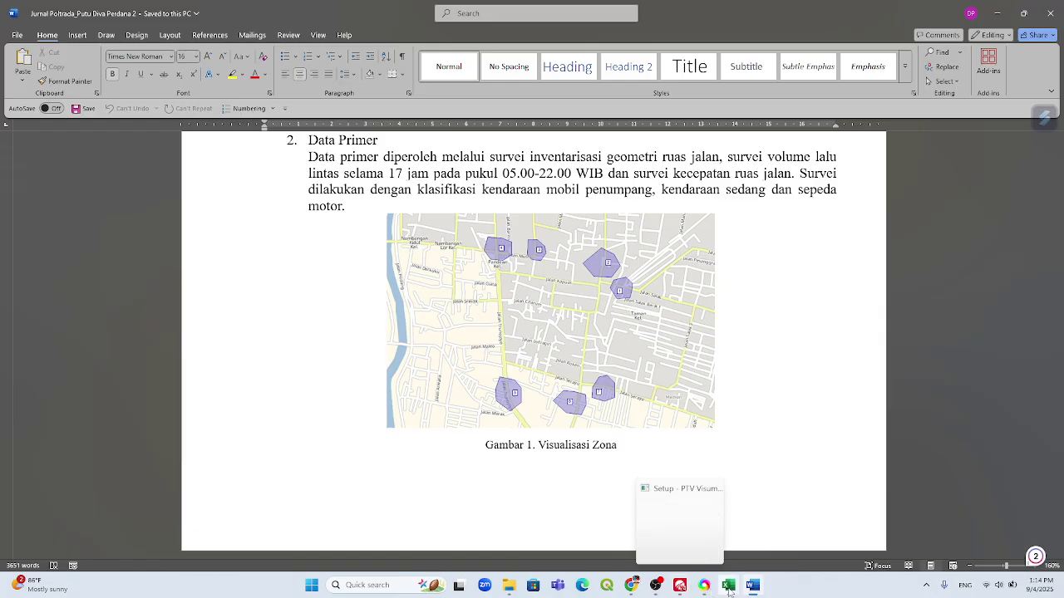
{"action": "mouse_move", "coordinate": [727, 587]}
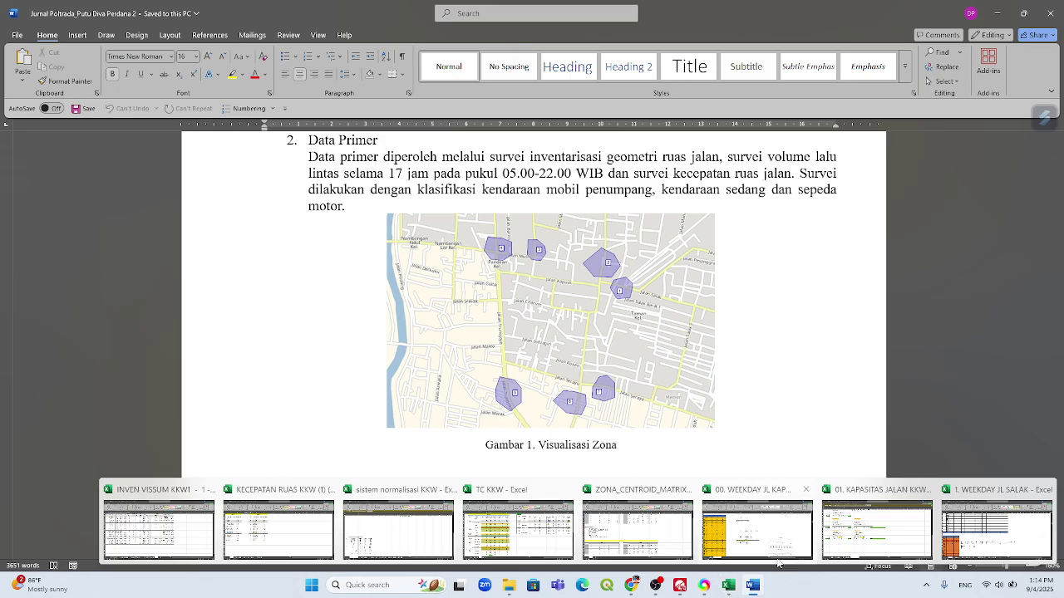
{"action": "left_click", "coordinate": [872, 530]}
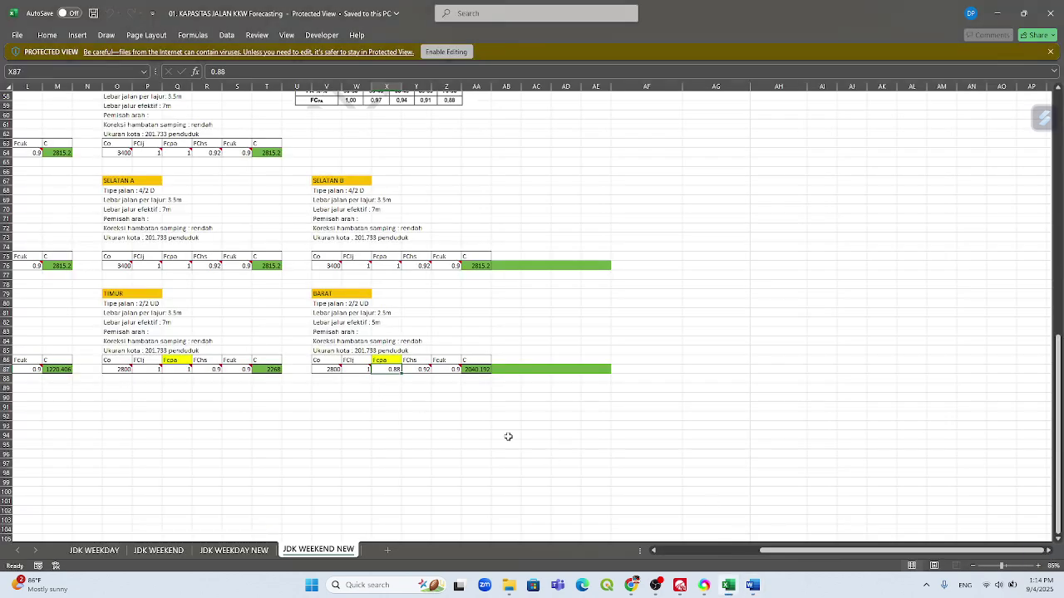
{"action": "left_click_drag", "start_coordinate": [781, 553], "coordinate": [624, 556]}
{"action": "left_click", "coordinate": [99, 552]}
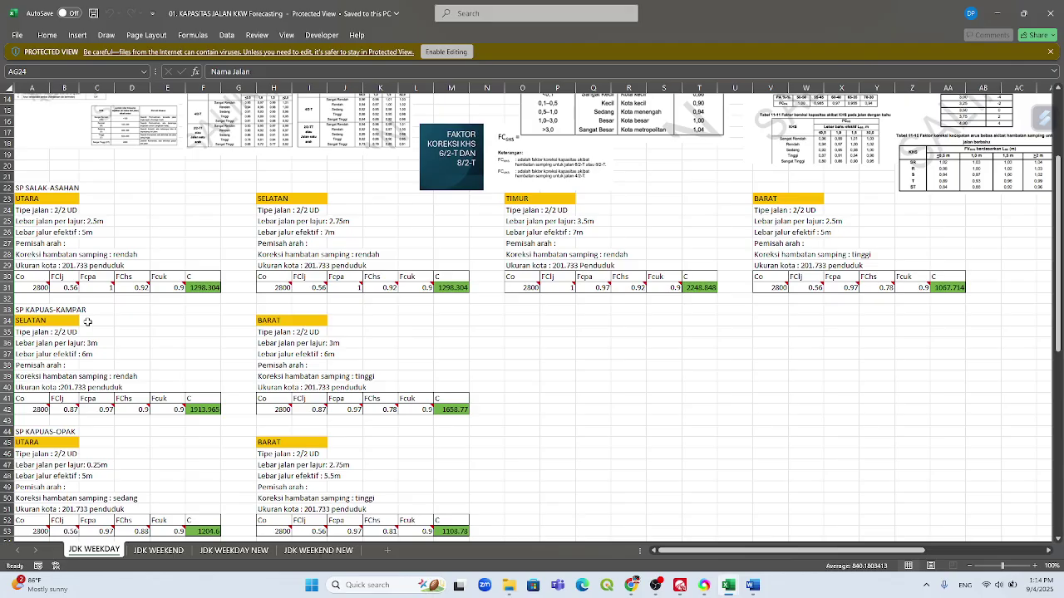
{"action": "left_click", "coordinate": [166, 551]}
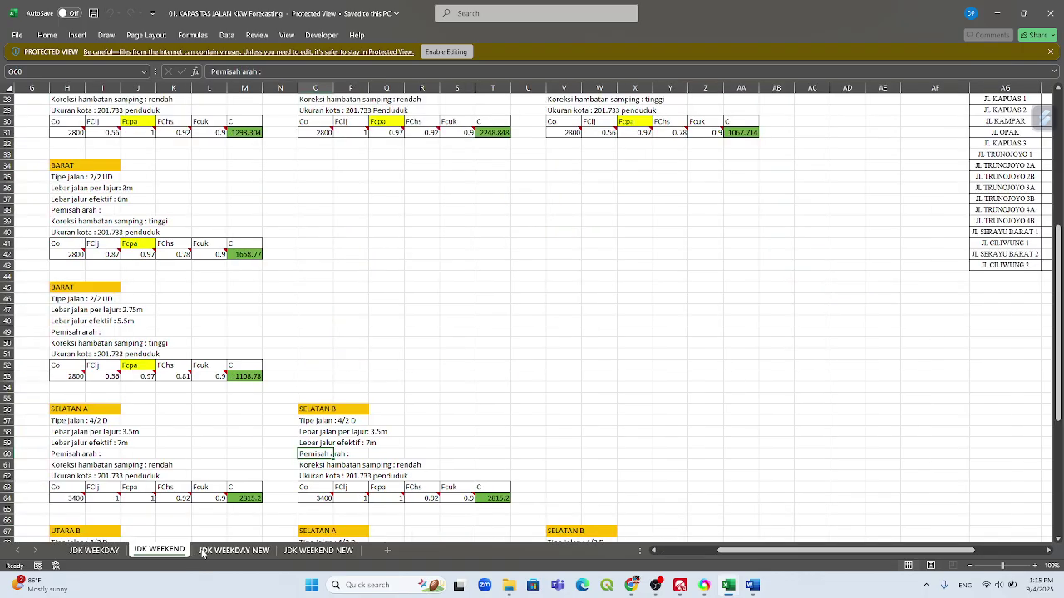
- Compare the road capacity calculations and recap tables on the JDK WEEKDAY NEW and JDK WEEKEND NEW sheets
{"action": "left_click", "coordinate": [202, 551]}
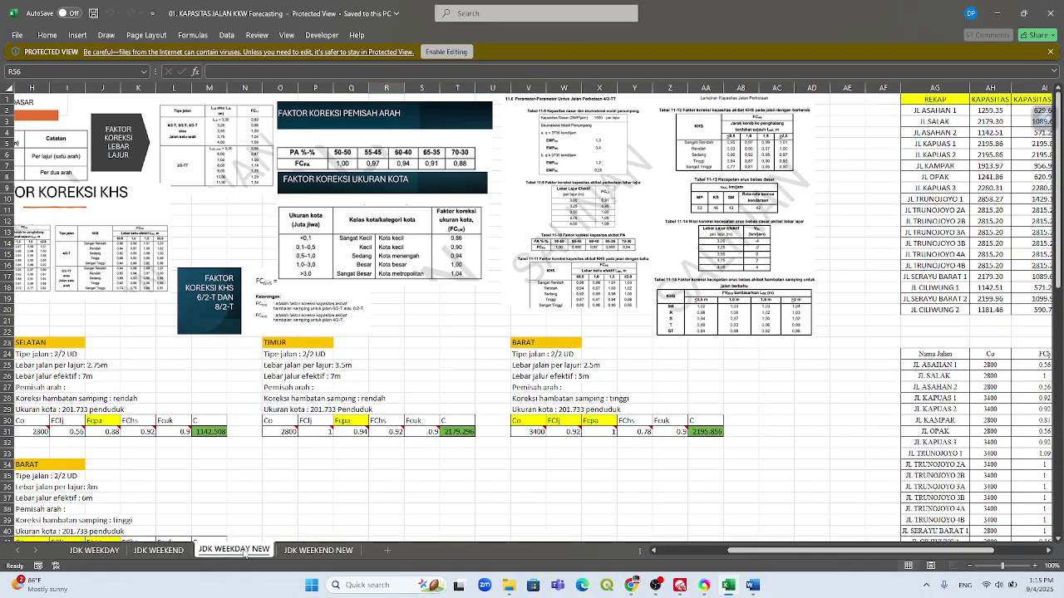
{"action": "left_click", "coordinate": [145, 550]}
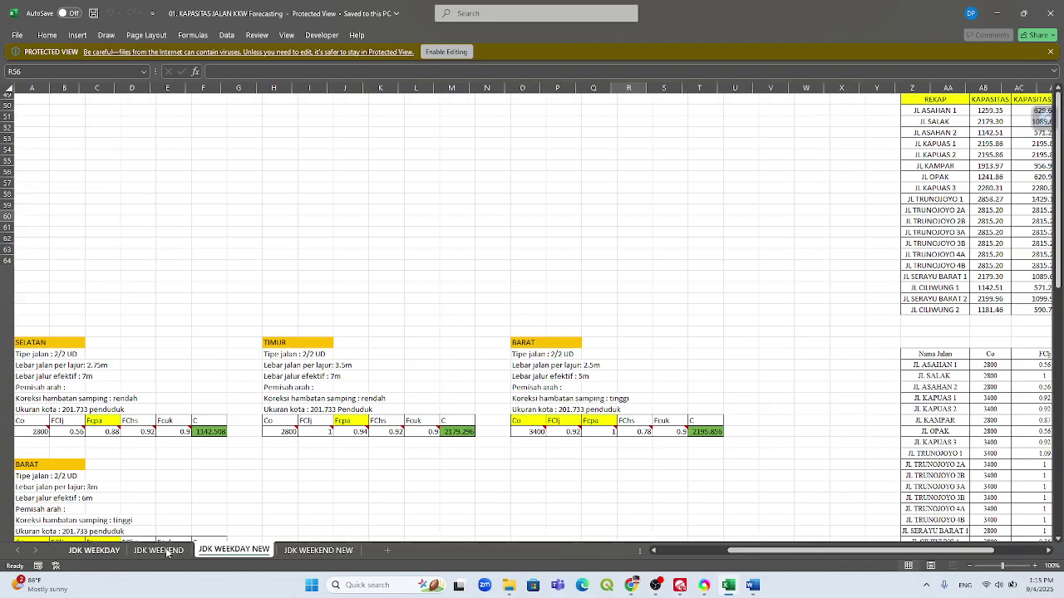
{"action": "left_click", "coordinate": [212, 555]}
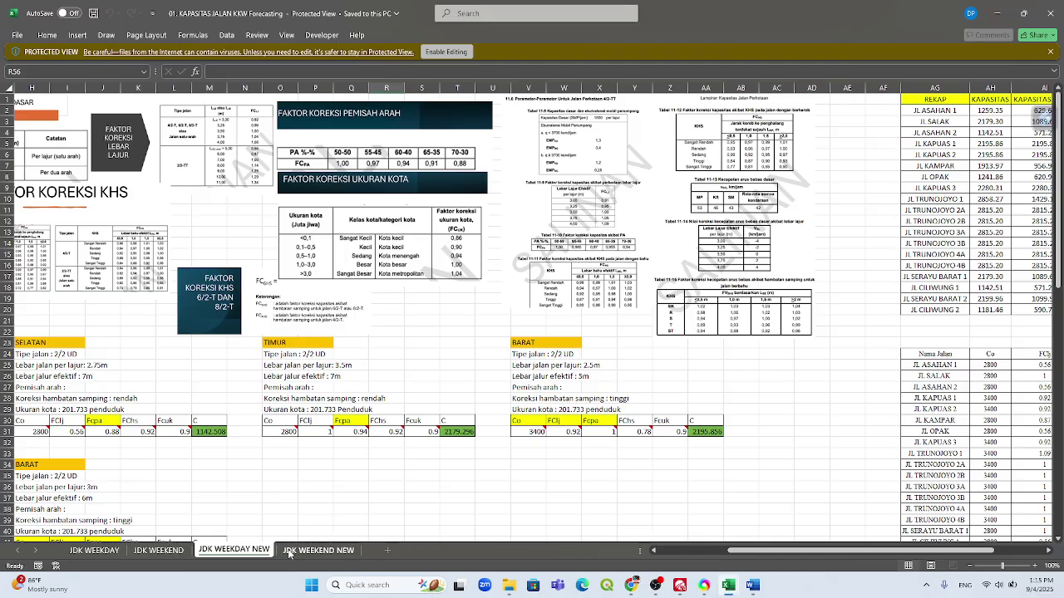
{"action": "left_click", "coordinate": [290, 554]}
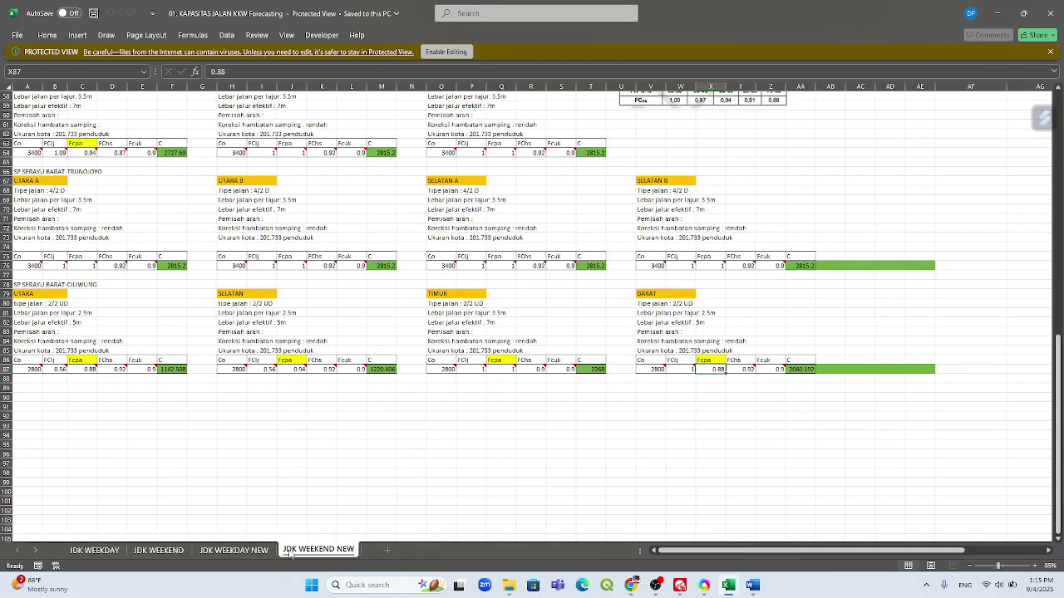
{"action": "left_click", "coordinate": [256, 550]}
{"action": "scroll", "coordinate": [256, 549], "scroll_direction": "up", "scroll_amount": 1, "text": "ctrl"}
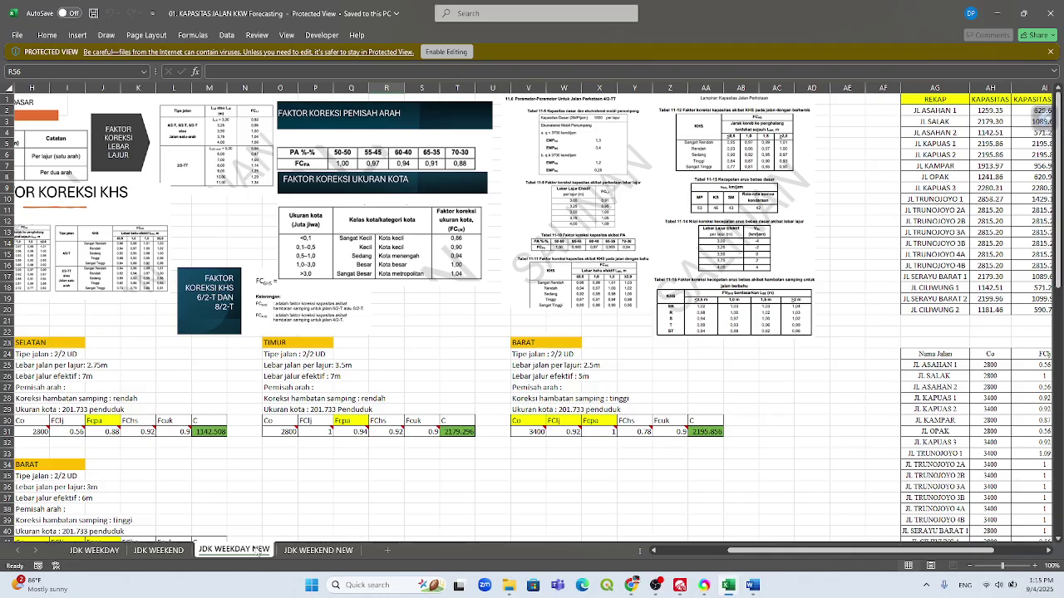
- Review the capacity blocks on JDK WEEKDAY NEW, and inspect the FClj, Fcpa, FChs, Fcuk and C headings for SP SALAK-ASAHAN's UTARA block on JDK WEEKDAY
{"action": "scroll", "coordinate": [321, 430], "scroll_direction": "down", "scroll_amount": 1}
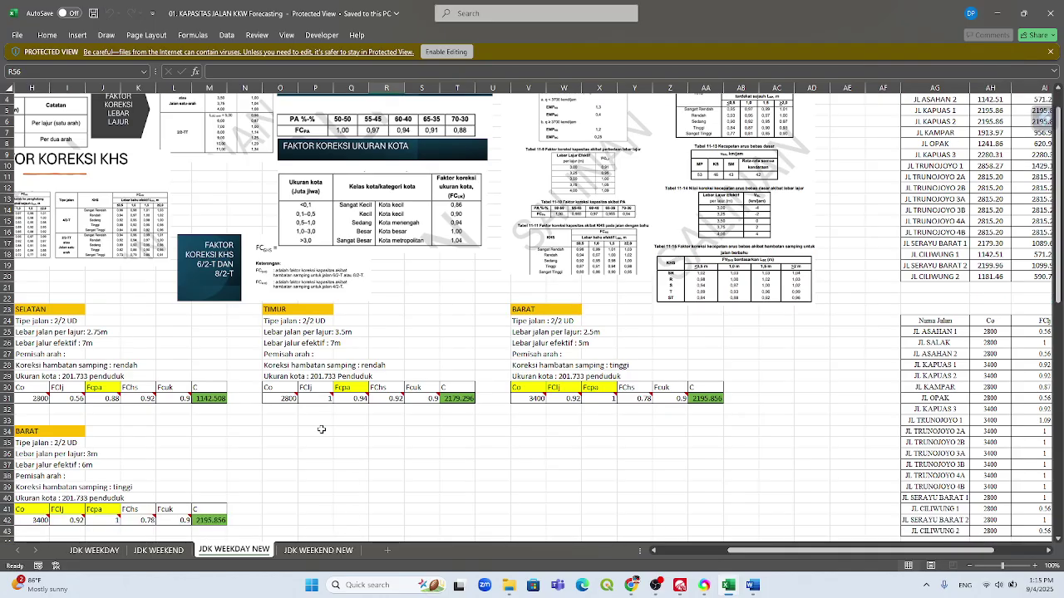
{"action": "scroll", "coordinate": [353, 422], "scroll_direction": "down", "scroll_amount": 2}
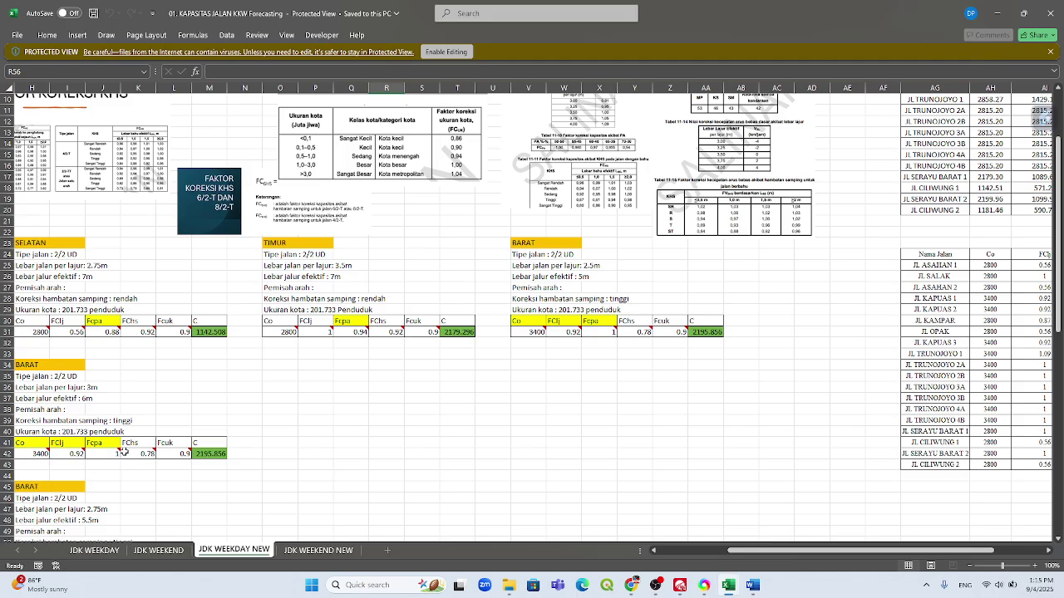
{"action": "left_click", "coordinate": [95, 551]}
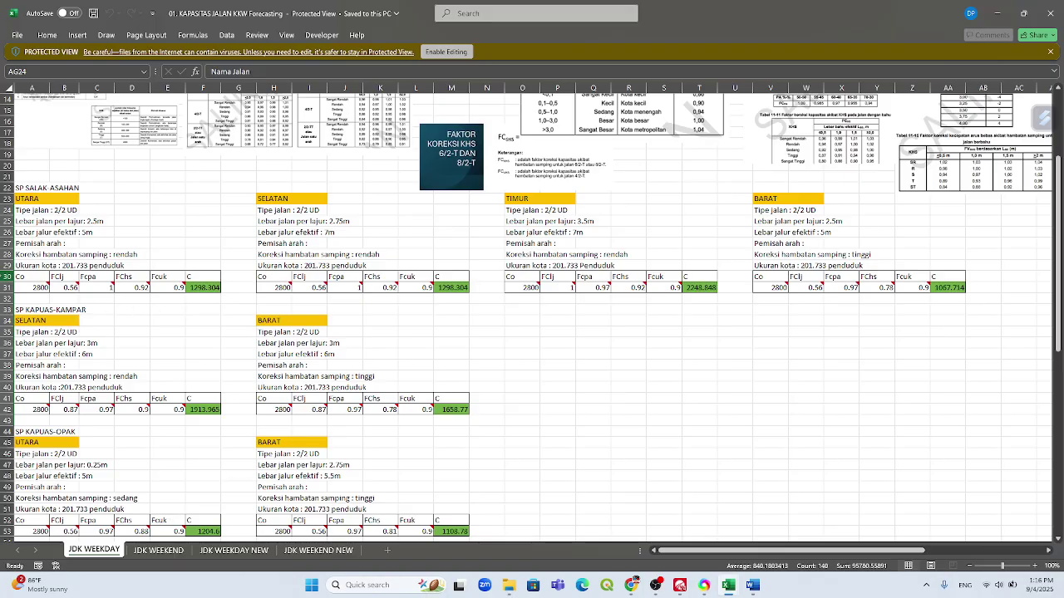
{"action": "left_click", "coordinate": [66, 279]}
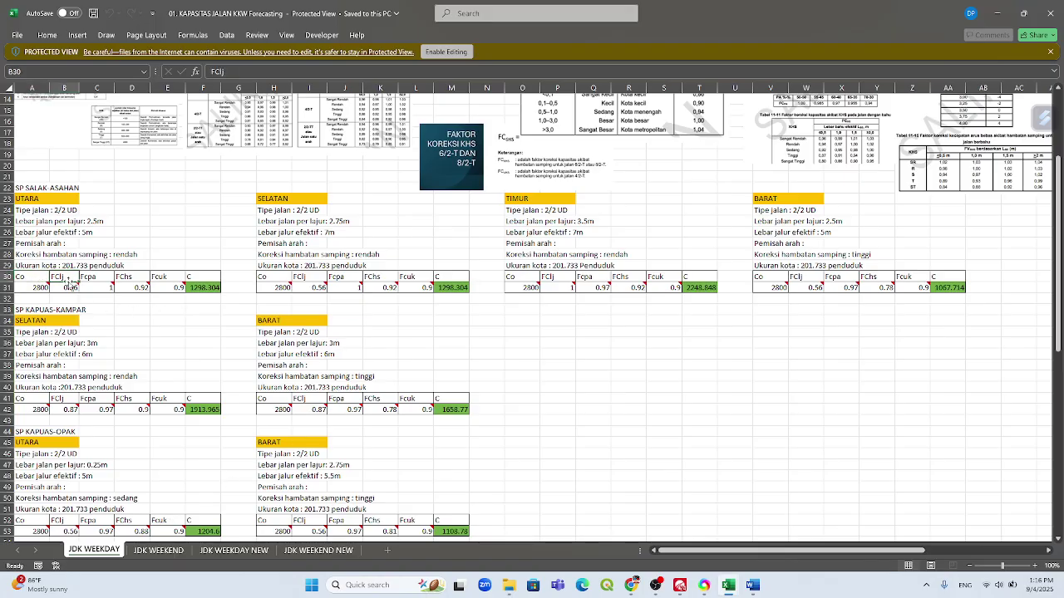
{"action": "left_click", "coordinate": [96, 279]}
{"action": "left_click", "coordinate": [133, 278]}
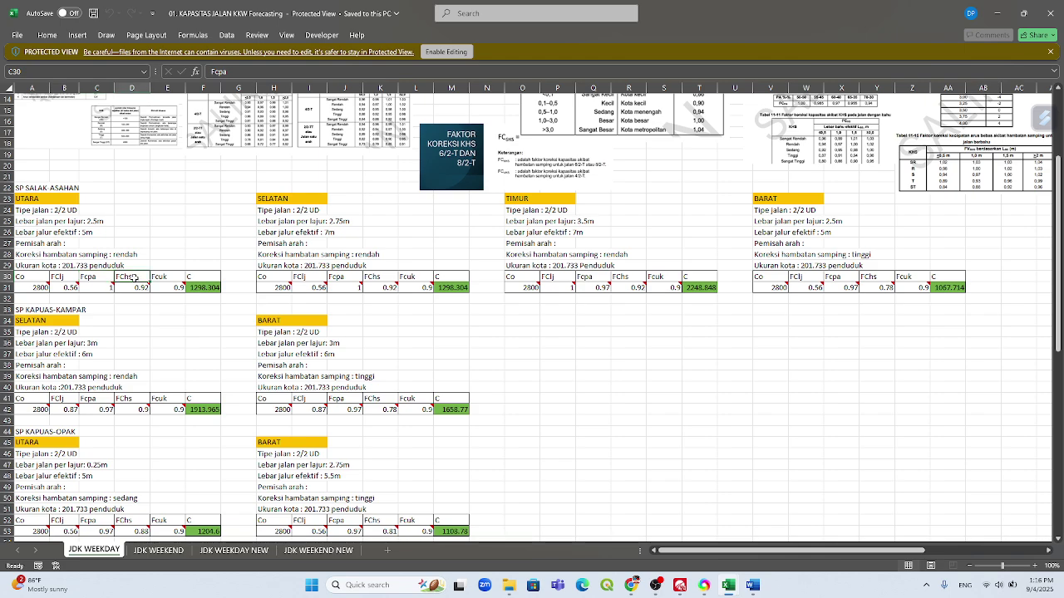
{"action": "left_click", "coordinate": [172, 279]}
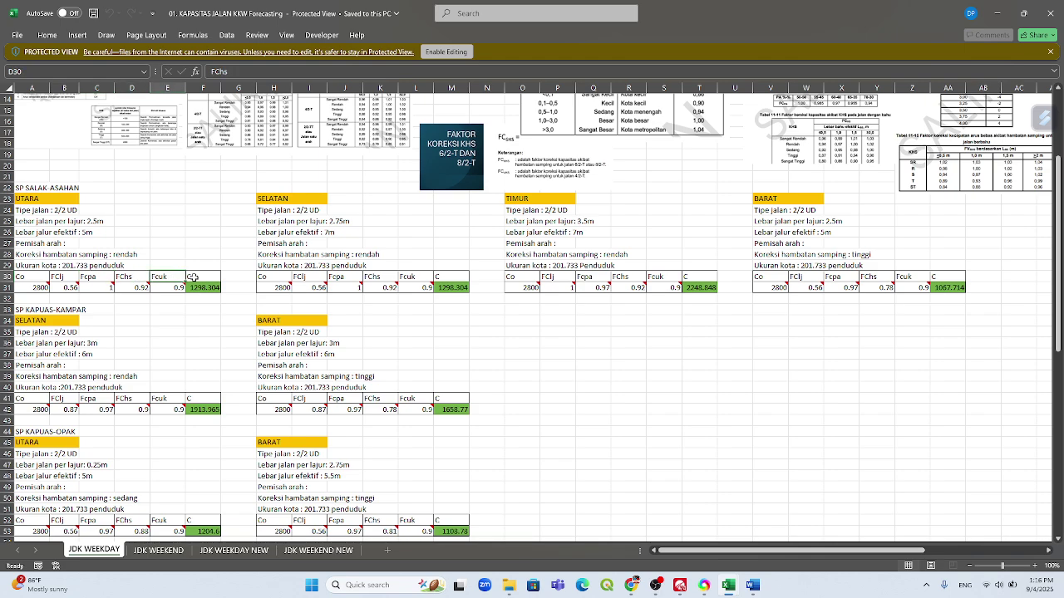
{"action": "left_click", "coordinate": [199, 277]}
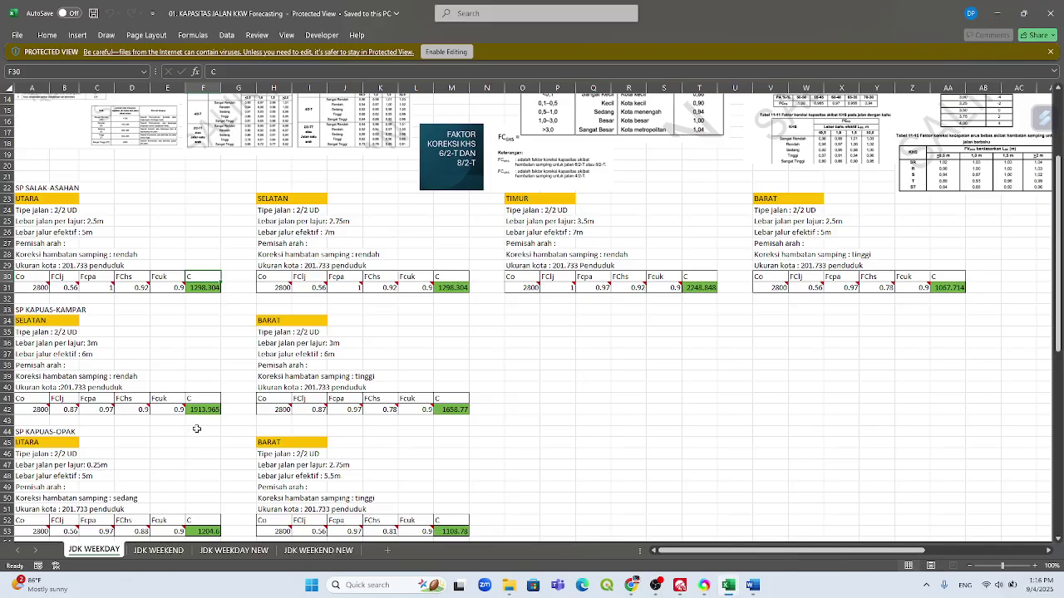
- Switch to the ZONA_CENTROID_MATRIX KKW1 workbook and examine its WEEKDAY and WEEKEND sections, including the weekday Waktu and Jarak matrices
{"action": "left_click", "coordinate": [997, 13]}
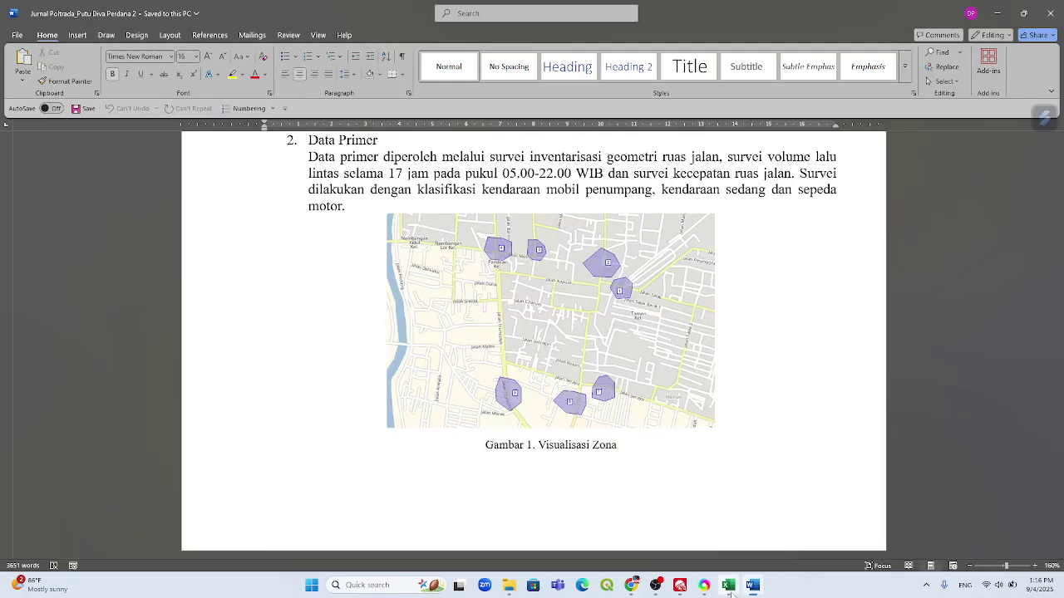
{"action": "mouse_move", "coordinate": [730, 588]}
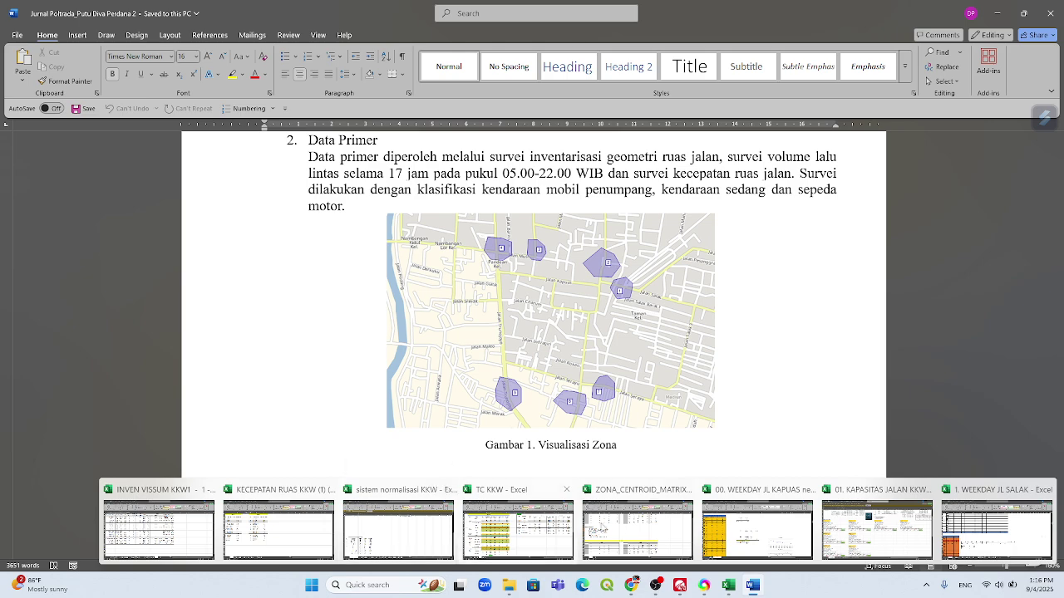
{"action": "left_click", "coordinate": [656, 532]}
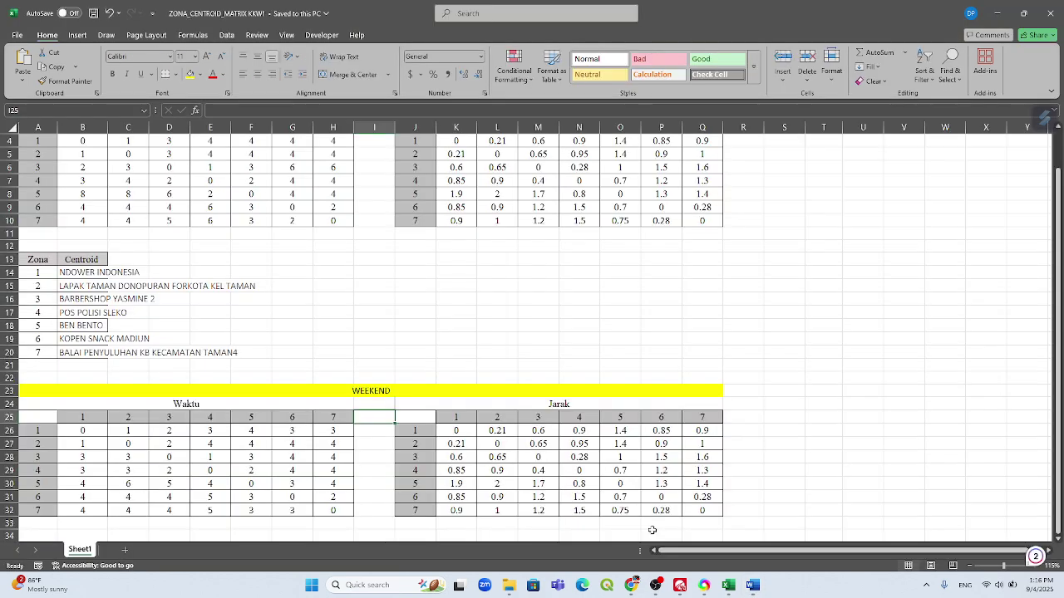
{"action": "scroll", "coordinate": [52, 397], "scroll_direction": "up", "scroll_amount": 1}
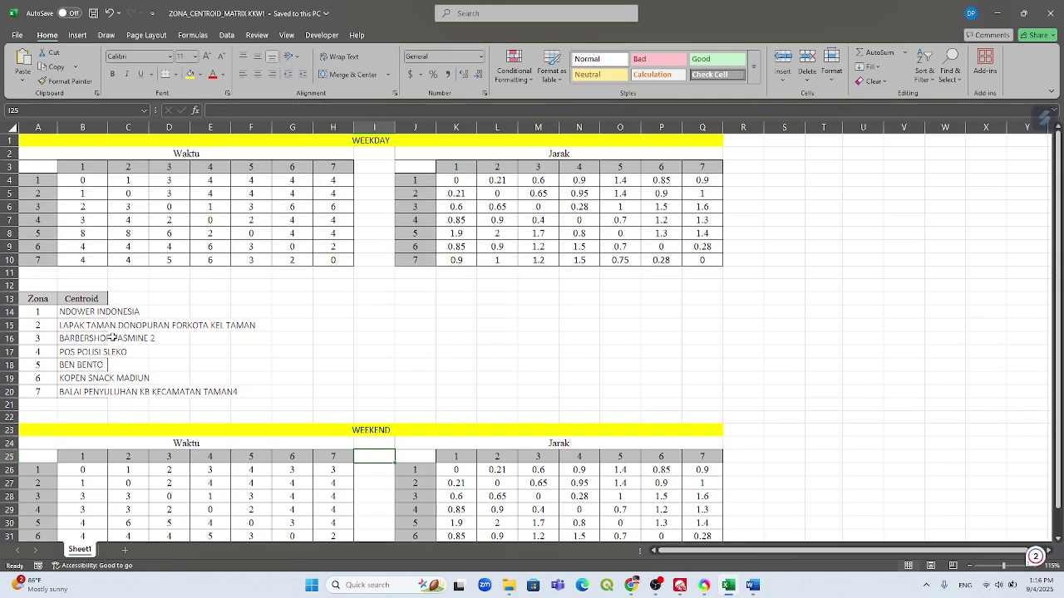
{"action": "left_click", "coordinate": [367, 137]}
{"action": "left_click", "coordinate": [359, 429]}
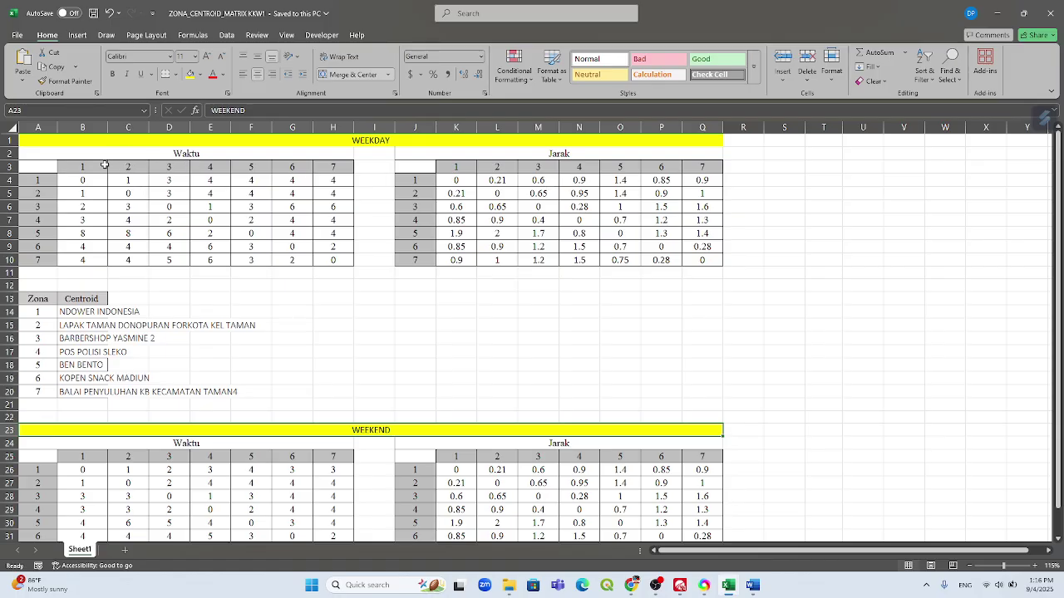
{"action": "left_click", "coordinate": [186, 154]}
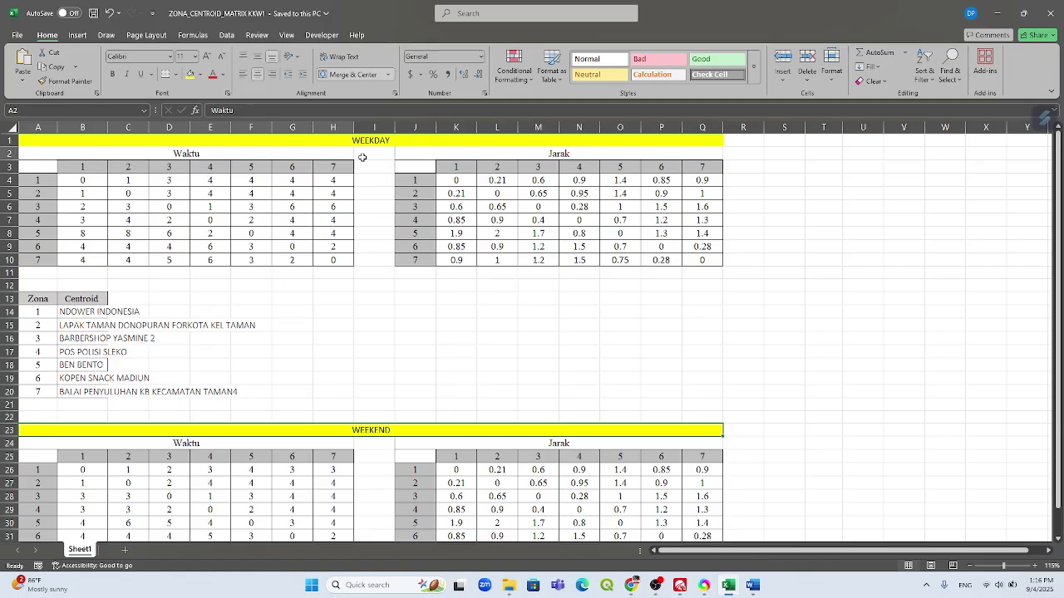
{"action": "left_click", "coordinate": [505, 153]}
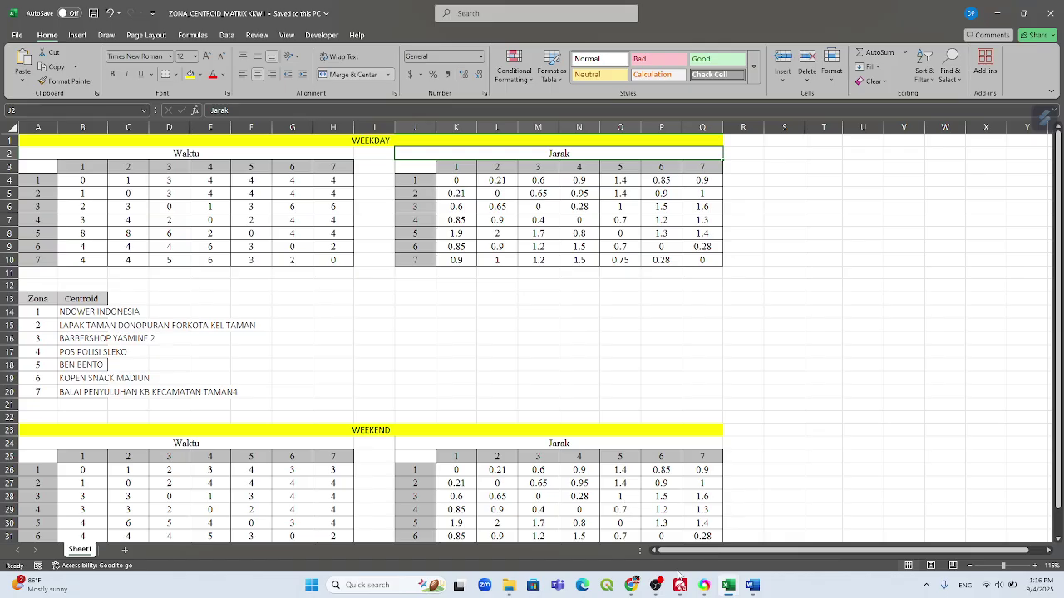
- Compare the Madiun map in Google Maps with the zone map in the Word journal, viewing the Jl. Salak and Jl. Asahan area up close
{"action": "mouse_move", "coordinate": [633, 584]}
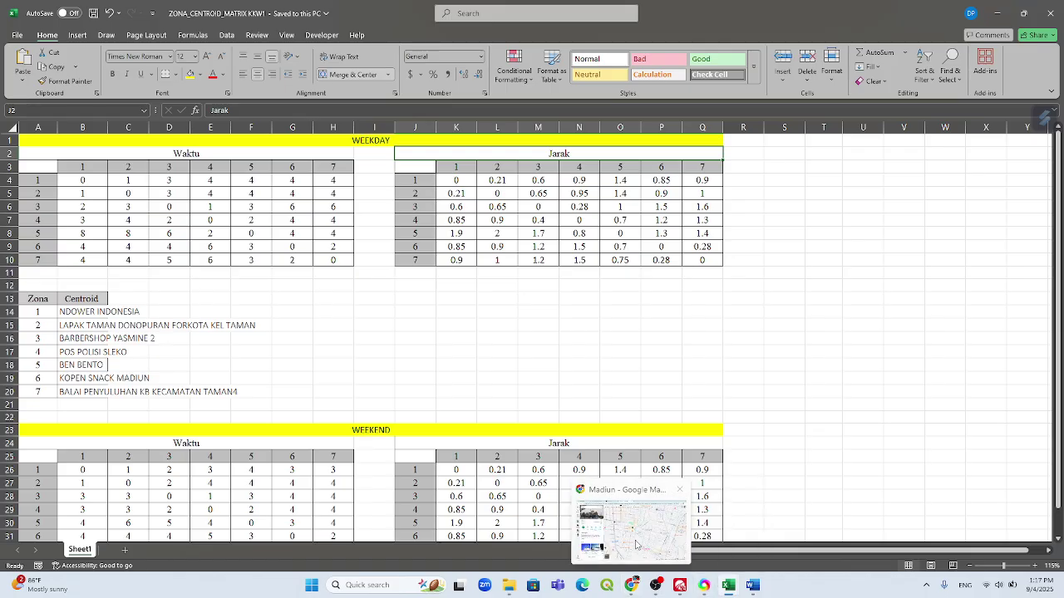
{"action": "left_click", "coordinate": [638, 546]}
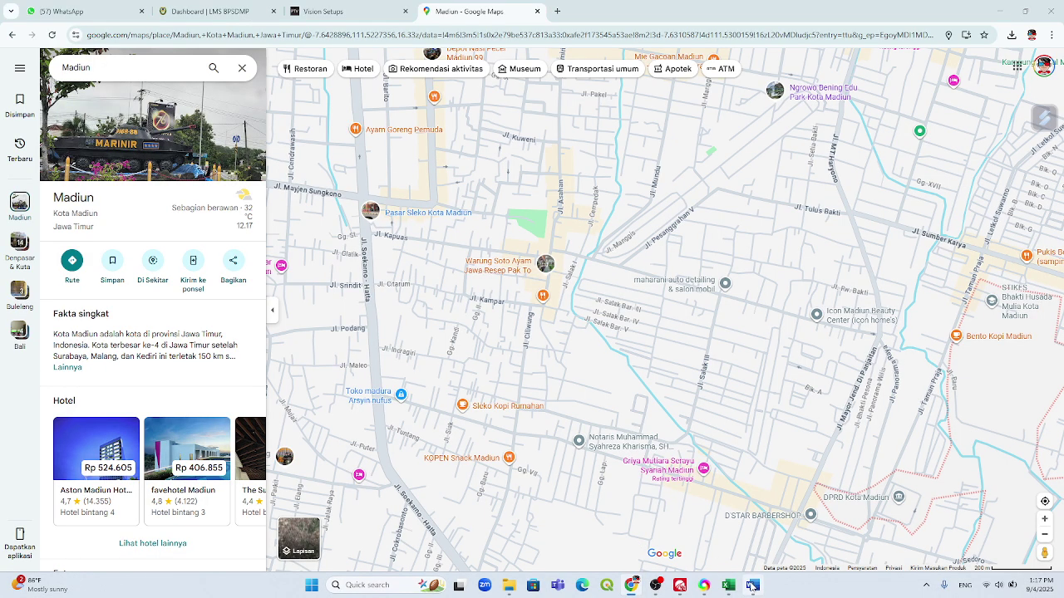
{"action": "left_click", "coordinate": [752, 586]}
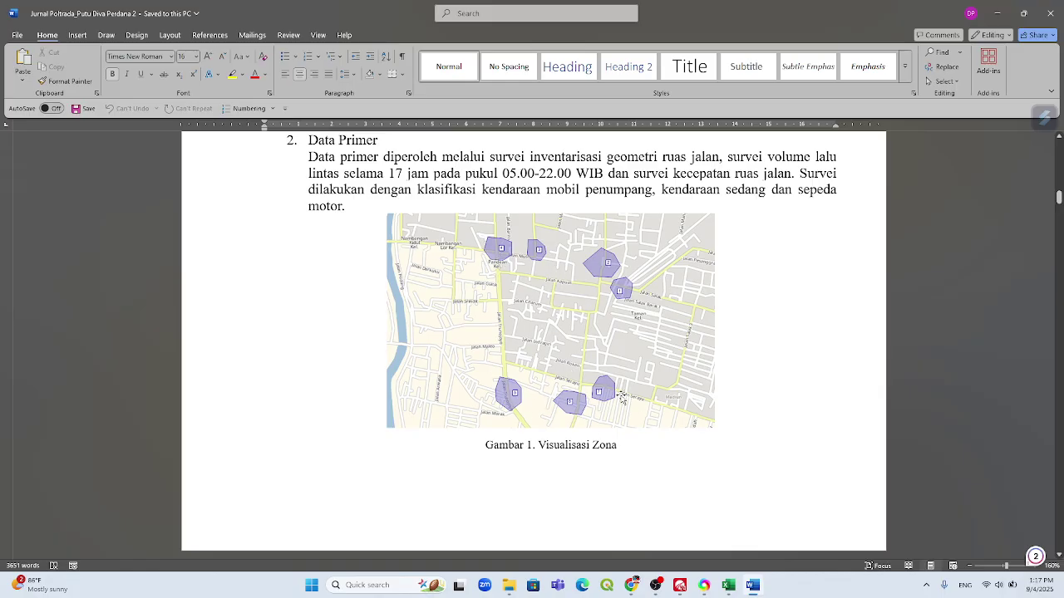
{"action": "mouse_move", "coordinate": [727, 584]}
{"action": "left_click", "coordinate": [632, 585]}
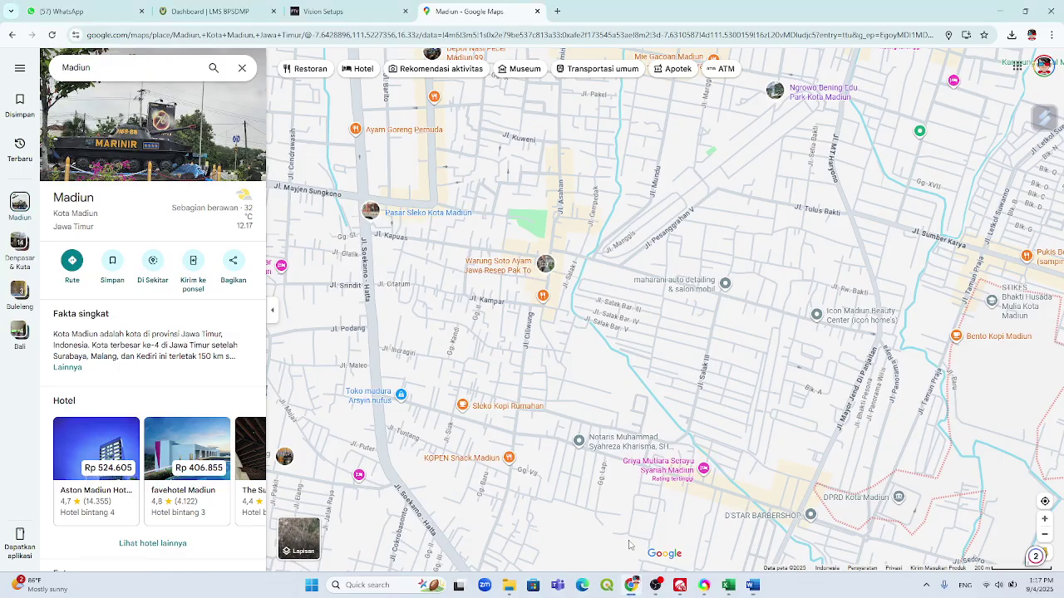
{"action": "scroll", "coordinate": [576, 251], "scroll_direction": "up", "scroll_amount": 2}
{"action": "scroll", "coordinate": [573, 252], "scroll_direction": "up", "scroll_amount": 3}
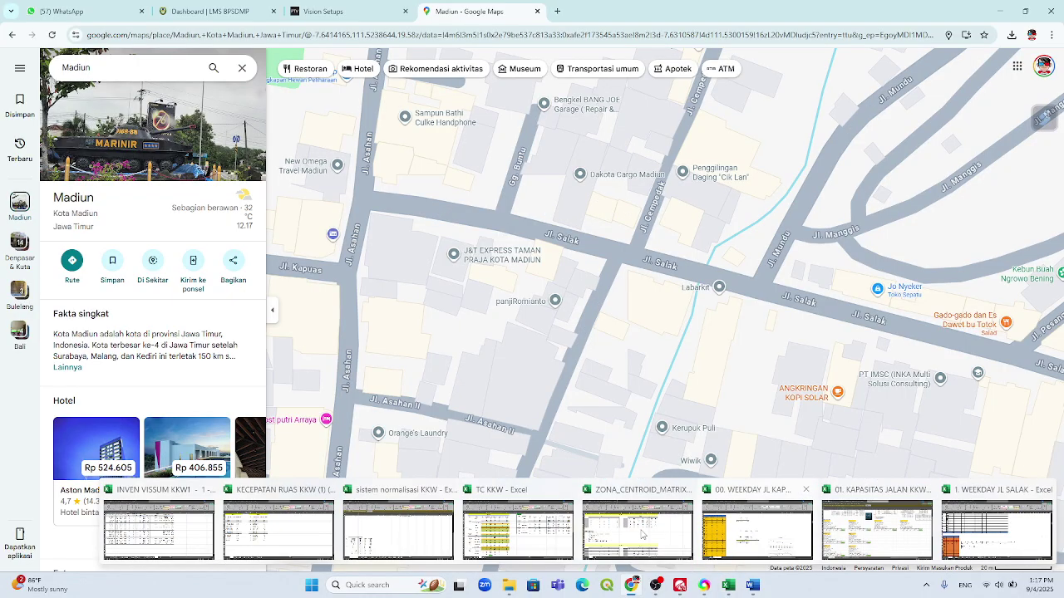
- Return to the ZONA_CENTROID_MATRIX KKW1 workbook in Excel and check the centroid locations listed for zones 2 and 7
{"action": "left_click", "coordinate": [638, 531]}
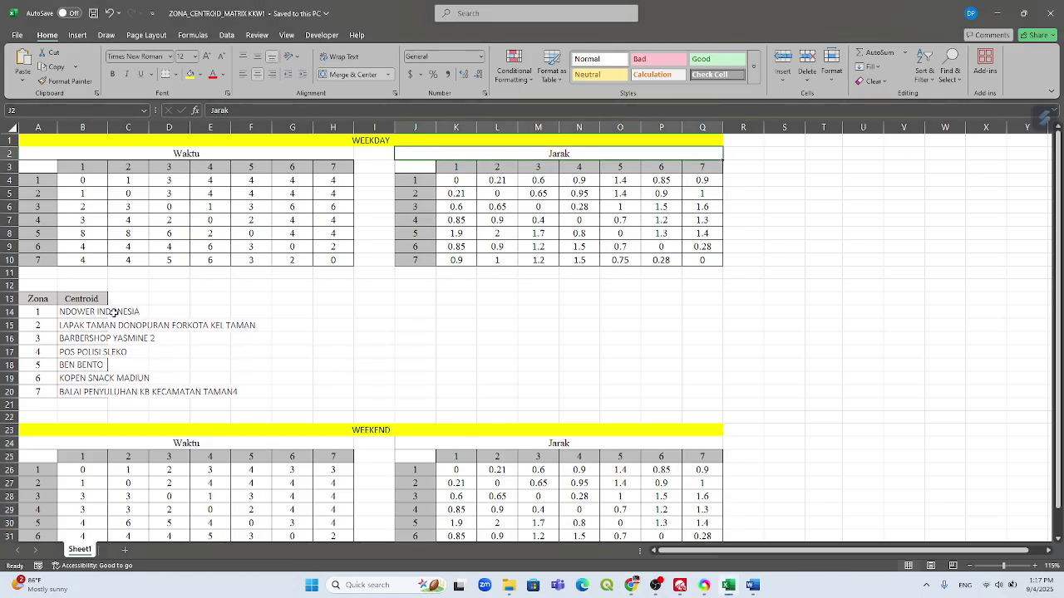
{"action": "left_click", "coordinate": [81, 326]}
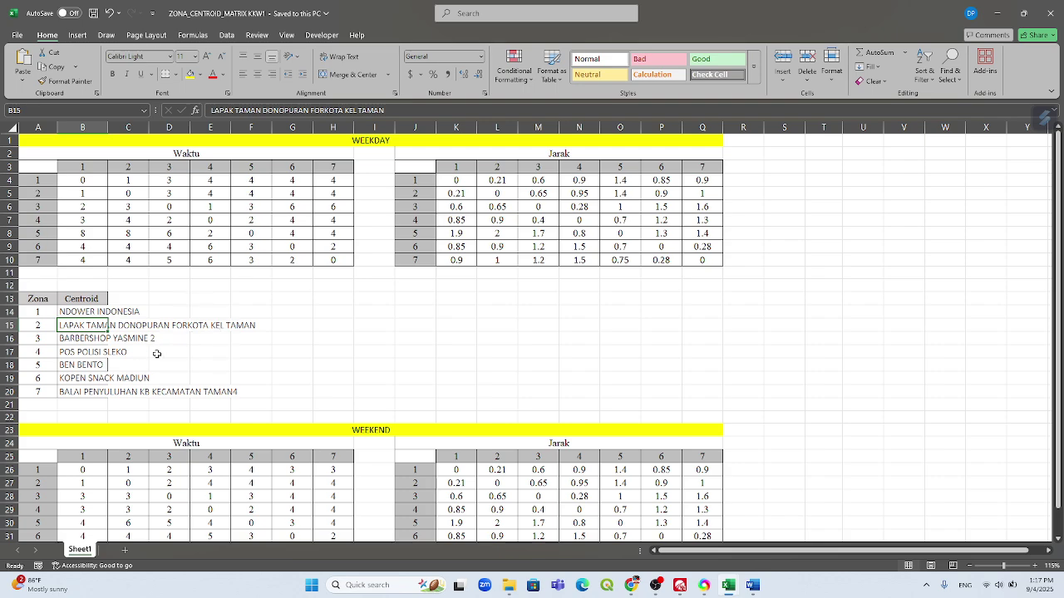
{"action": "left_click", "coordinate": [78, 394]}
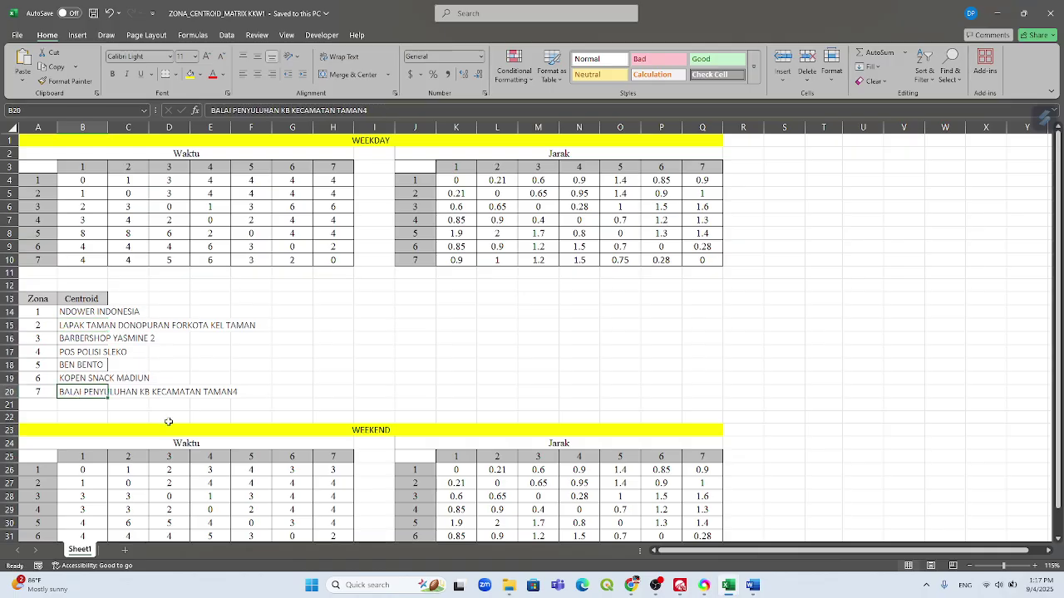
{"action": "left_click", "coordinate": [300, 381]}
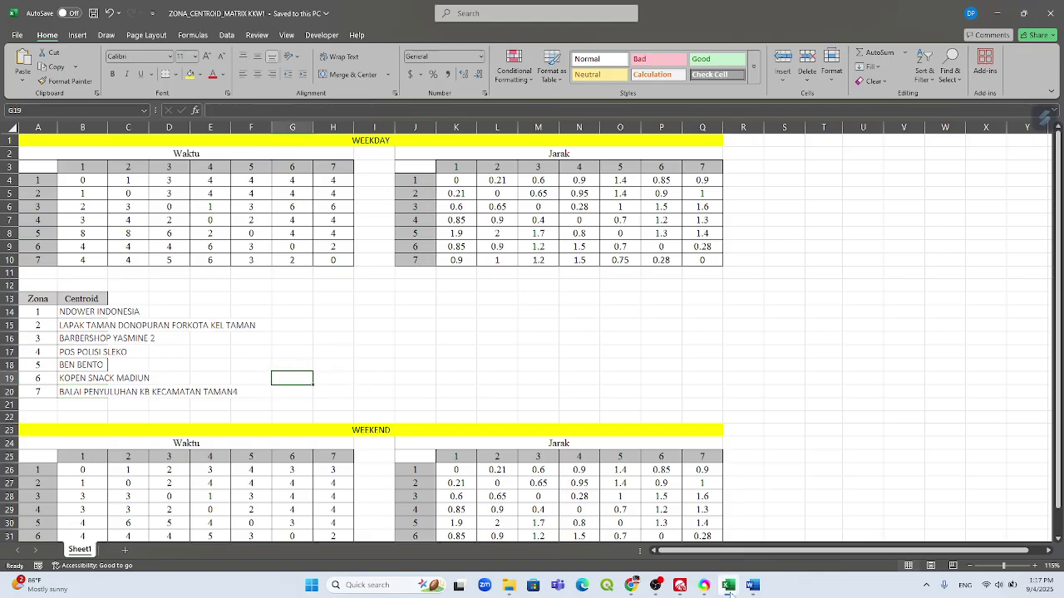
- Switch to Google Maps to examine the roads around Jl. Kapuas, Jl. Asahan and Jl. Salak, and return to the zone map in the Word journal
{"action": "mouse_move", "coordinate": [702, 587]}
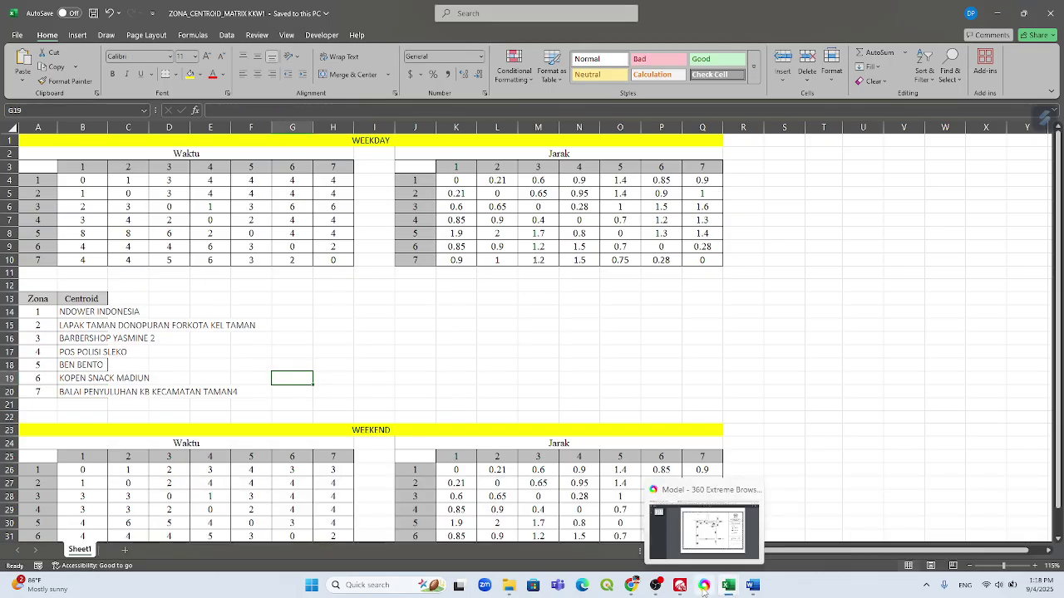
{"action": "left_click", "coordinate": [632, 587]}
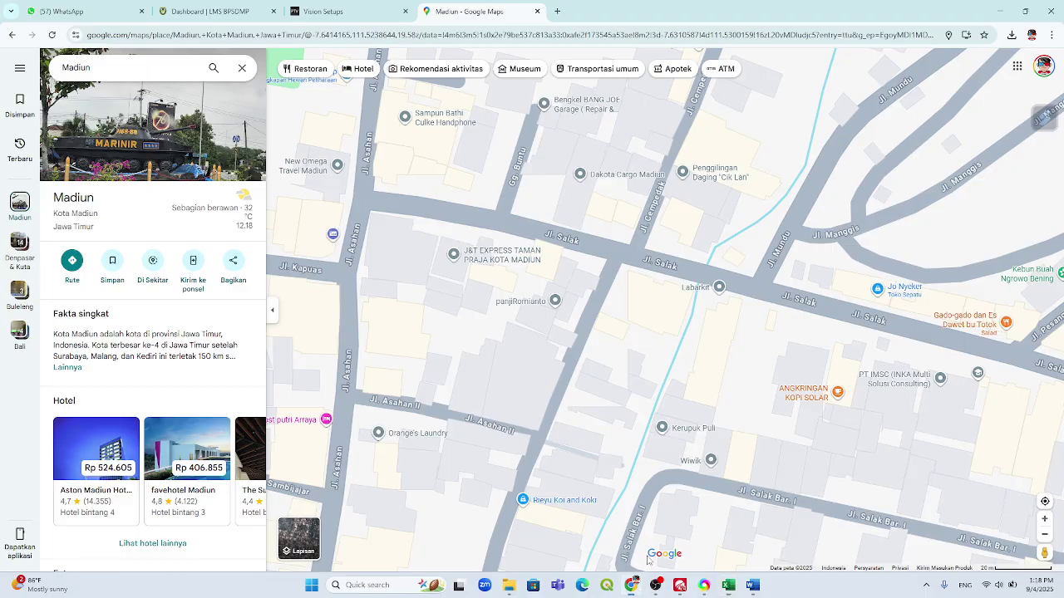
{"action": "scroll", "coordinate": [639, 292], "scroll_direction": "up", "scroll_amount": 2}
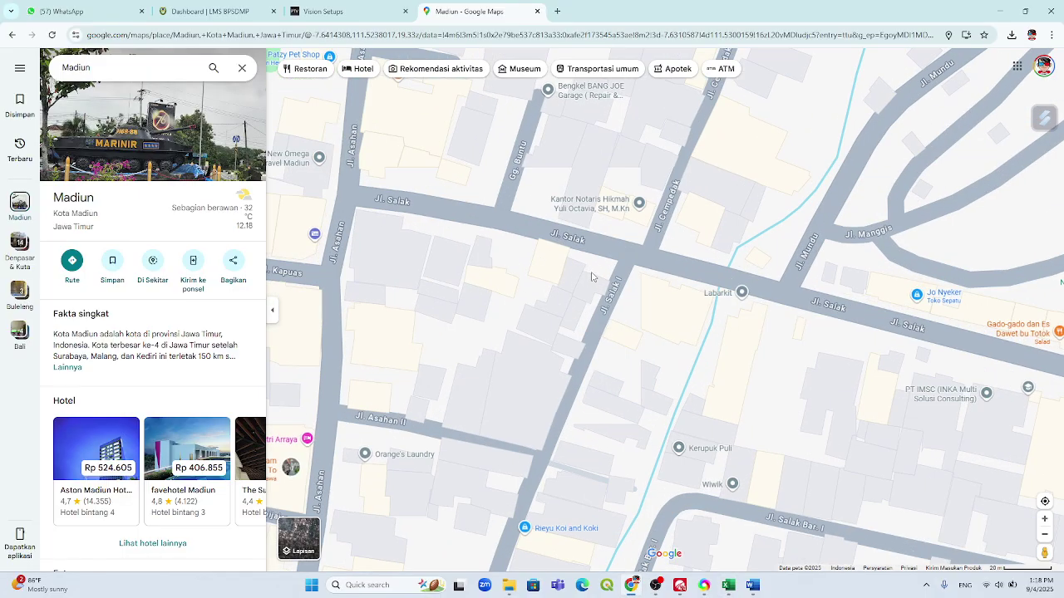
{"action": "scroll", "coordinate": [592, 277], "scroll_direction": "up", "scroll_amount": 1}
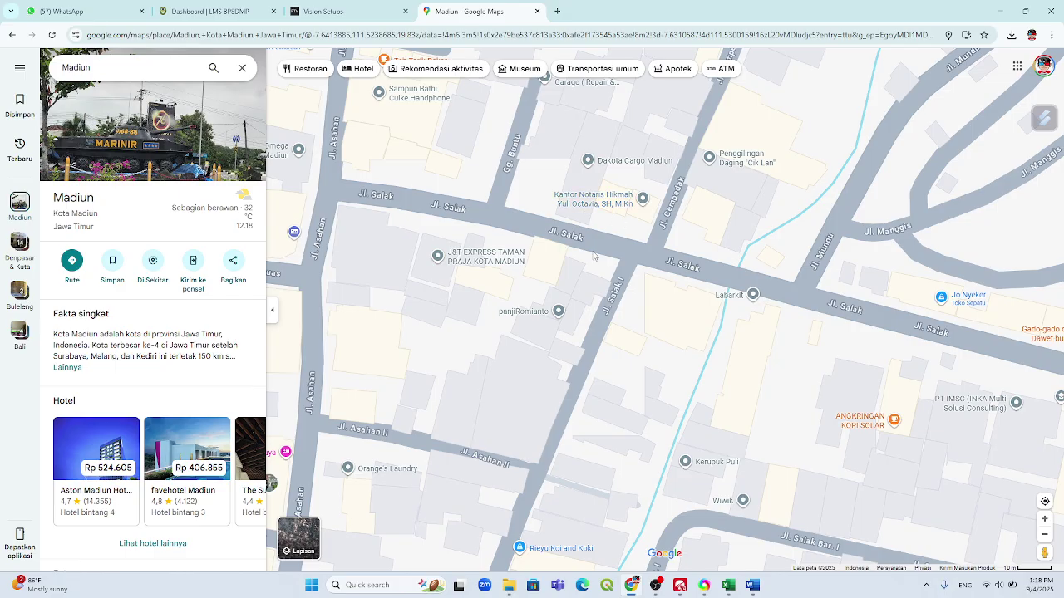
{"action": "scroll", "coordinate": [594, 256], "scroll_direction": "down", "scroll_amount": 3}
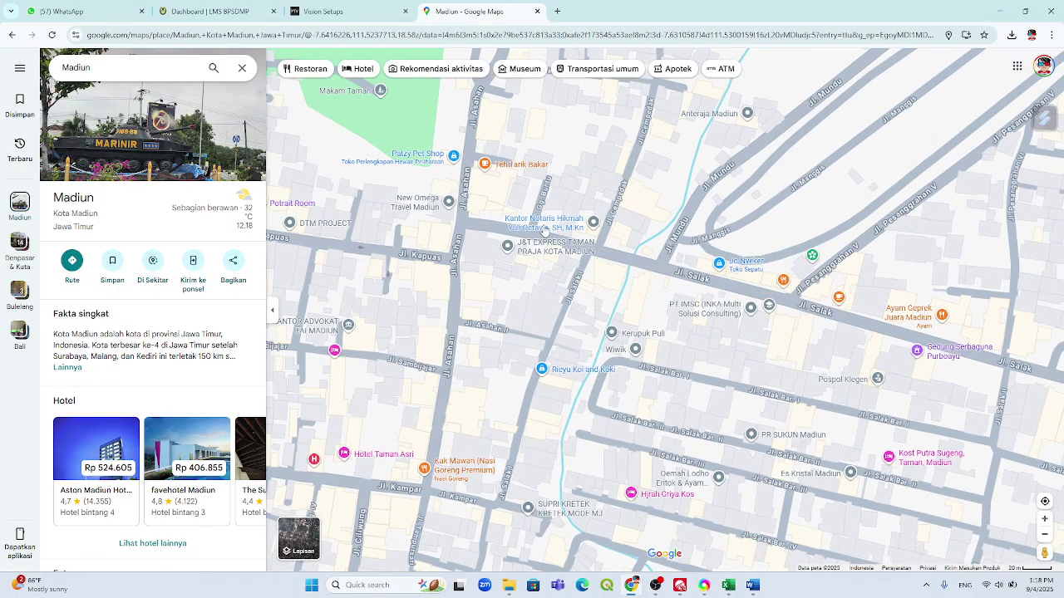
{"action": "scroll", "coordinate": [530, 234], "scroll_direction": "down", "scroll_amount": 3}
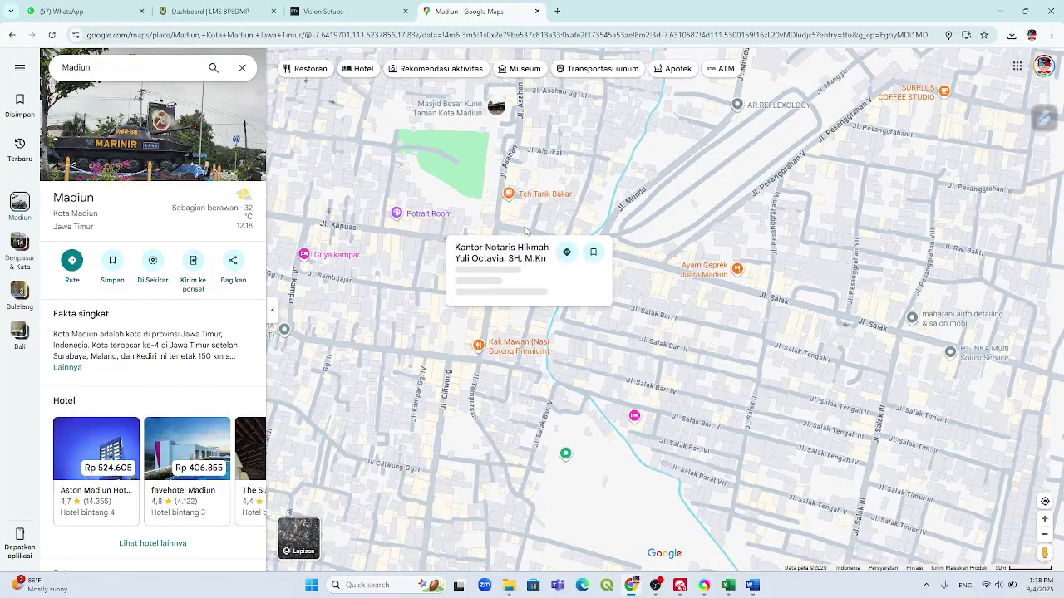
{"action": "left_click_drag", "start_coordinate": [583, 208], "coordinate": [674, 205]}
{"action": "left_click_drag", "start_coordinate": [760, 294], "coordinate": [570, 284]}
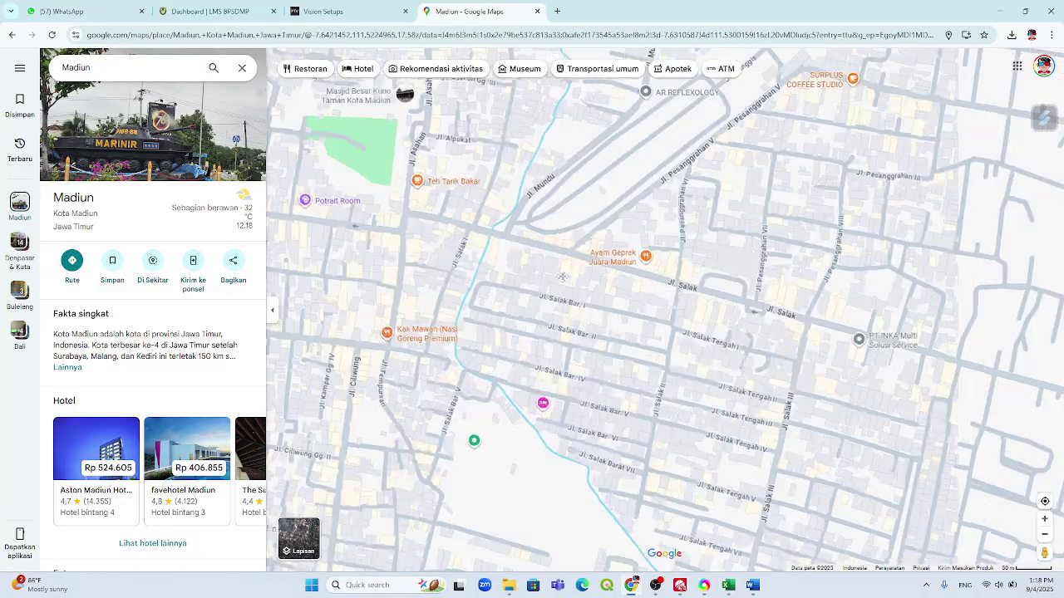
{"action": "scroll", "coordinate": [766, 302], "scroll_direction": "down", "scroll_amount": 3}
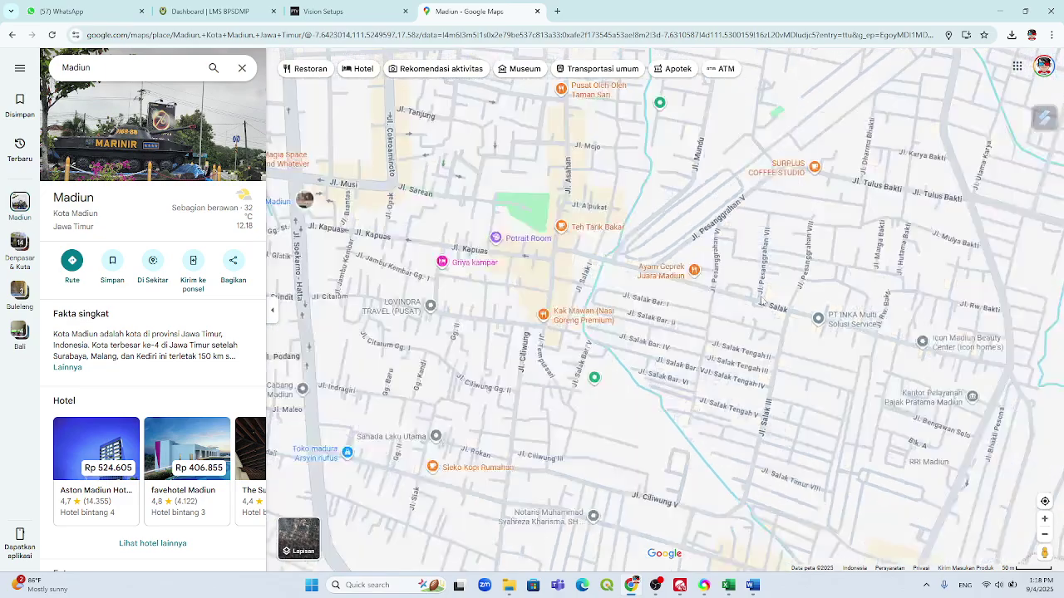
{"action": "scroll", "coordinate": [606, 266], "scroll_direction": "up", "scroll_amount": 3}
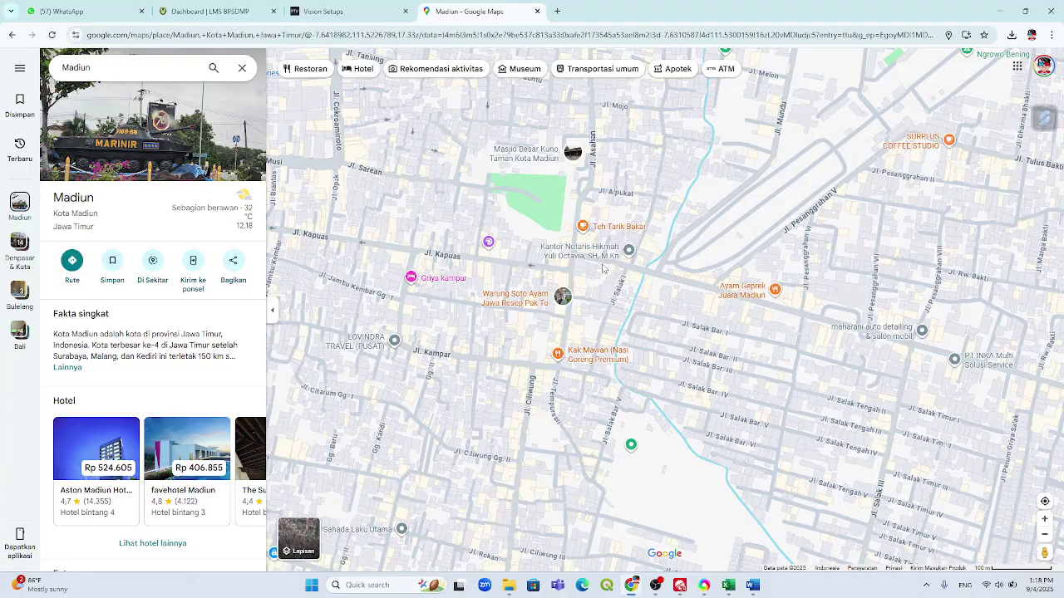
{"action": "scroll", "coordinate": [604, 268], "scroll_direction": "up", "scroll_amount": 2}
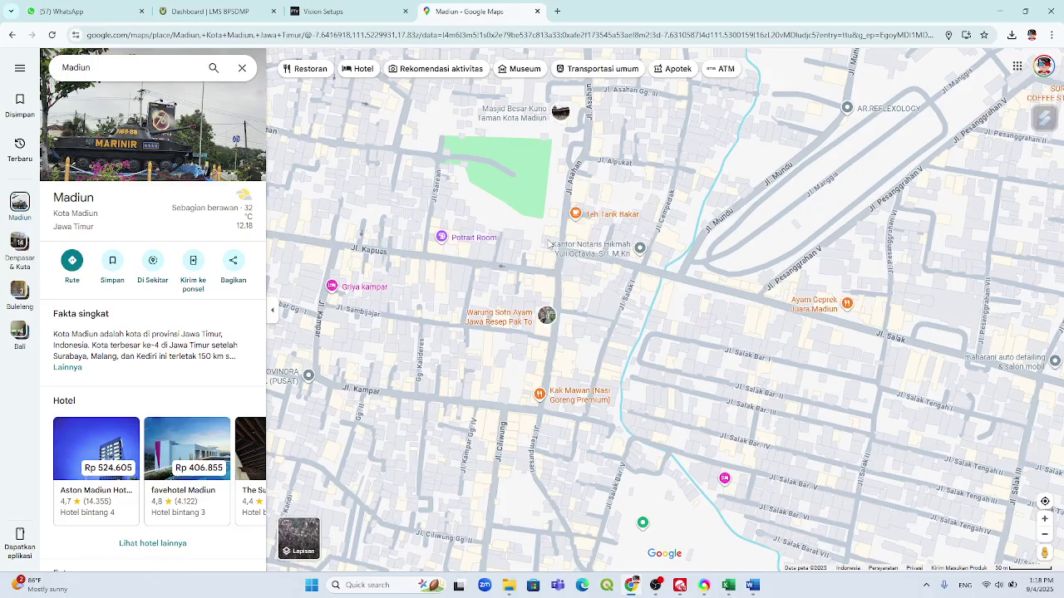
{"action": "scroll", "coordinate": [592, 291], "scroll_direction": "up", "scroll_amount": 1}
{"action": "scroll", "coordinate": [592, 291], "scroll_direction": "down", "scroll_amount": 3}
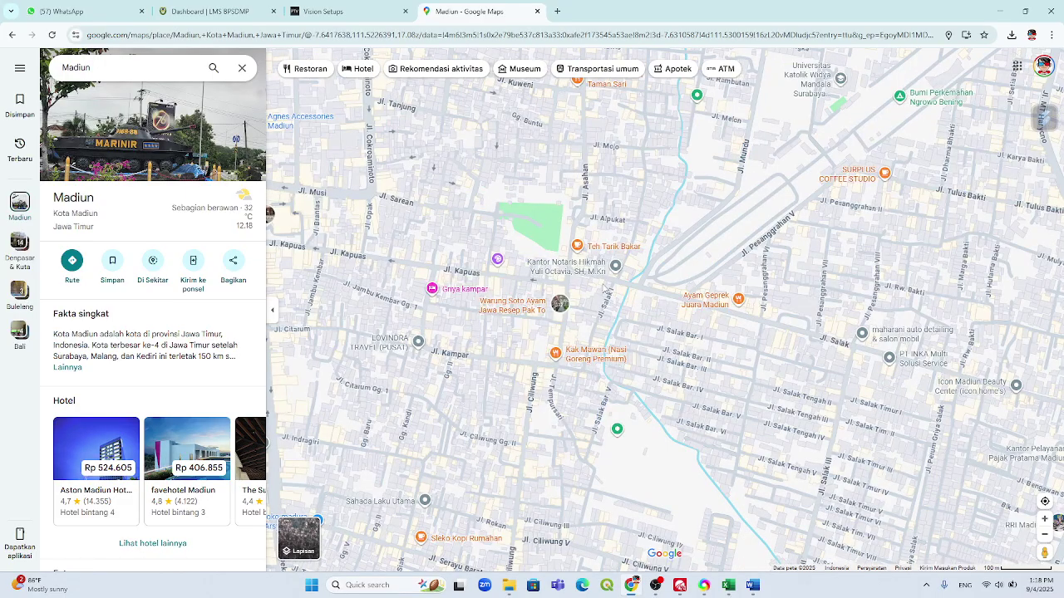
{"action": "left_click", "coordinate": [753, 585]}
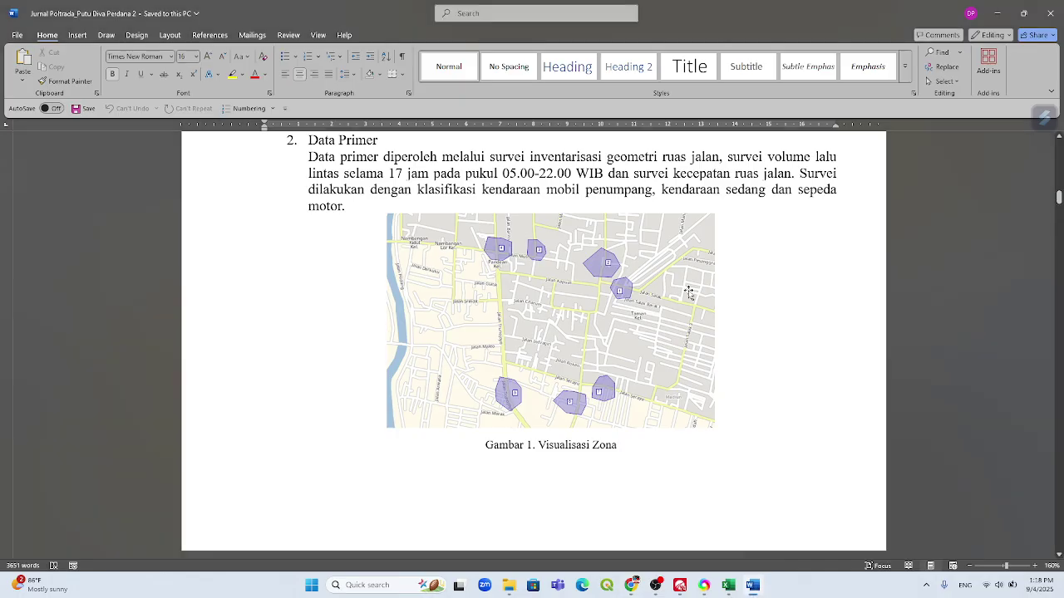
- Switch to Google Maps, search for "kantor notaris" and open the notary office on Jl. Salak in Madiun
{"action": "scroll", "coordinate": [630, 301], "scroll_direction": "up", "scroll_amount": 2}
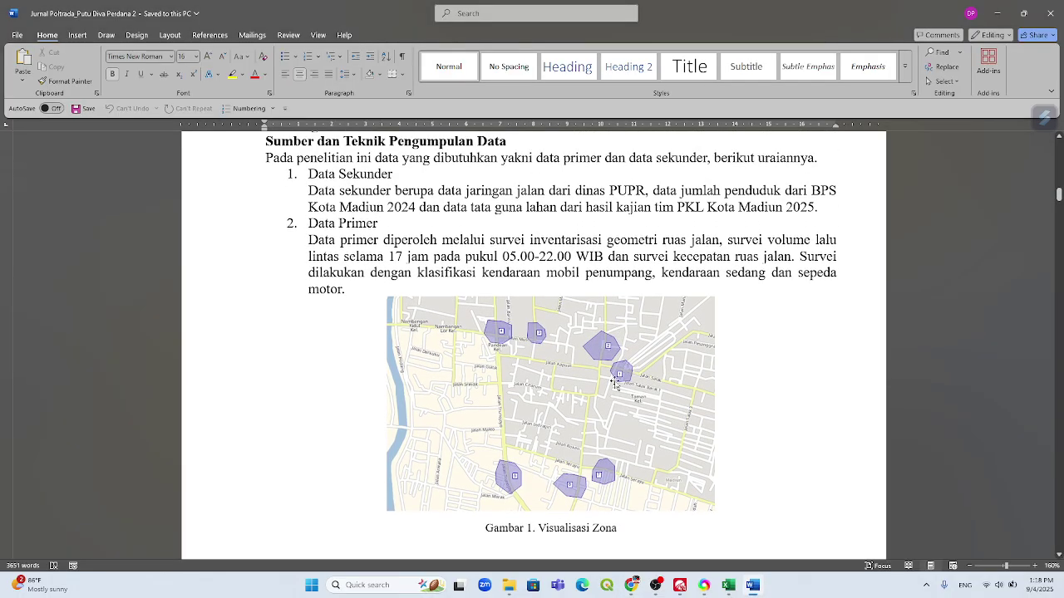
{"action": "left_click", "coordinate": [633, 585]}
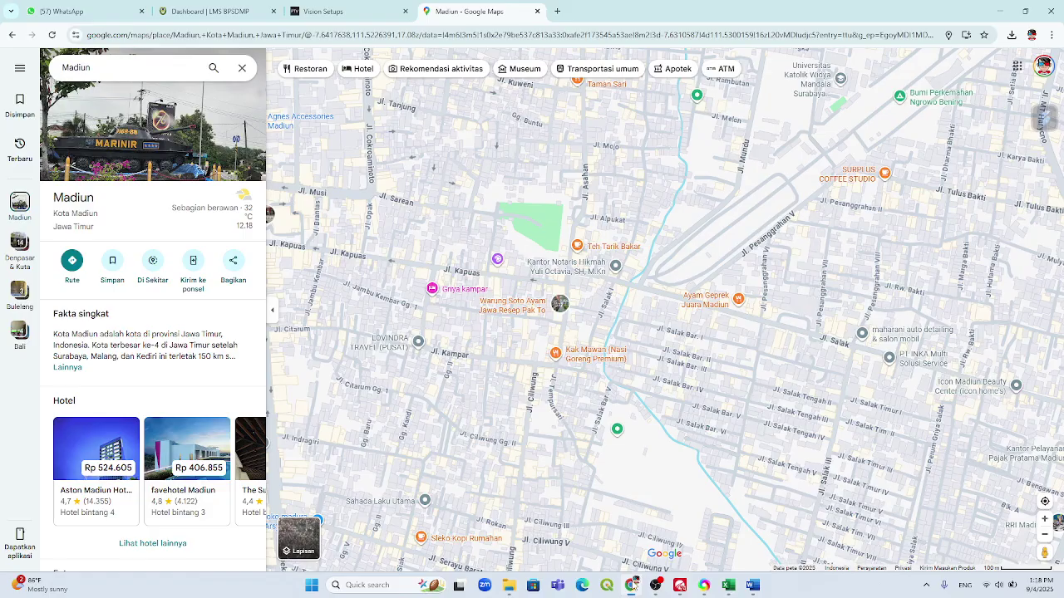
{"action": "scroll", "coordinate": [609, 285], "scroll_direction": "up", "scroll_amount": 2}
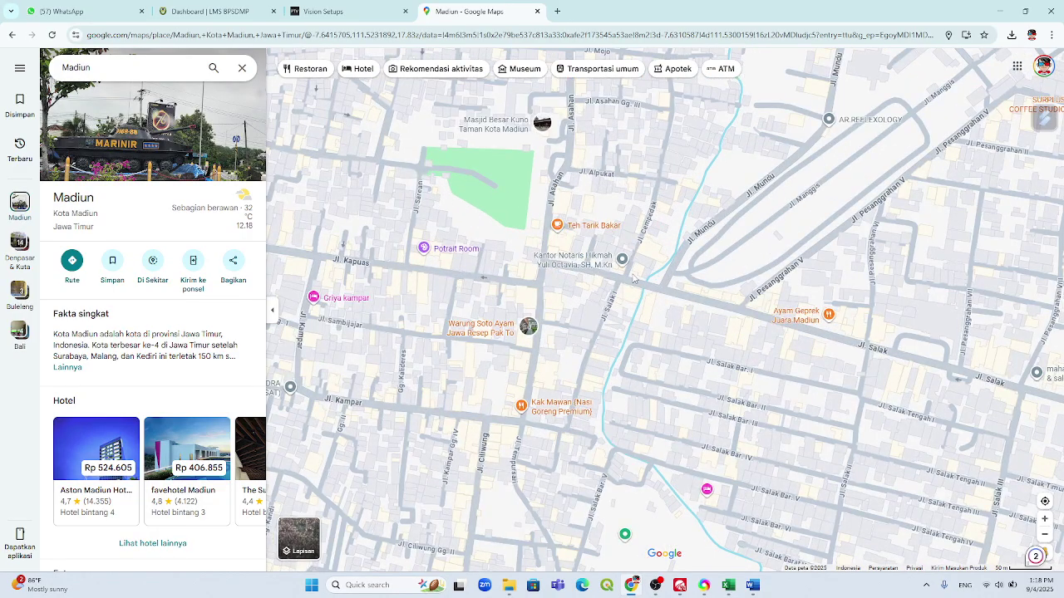
{"action": "scroll", "coordinate": [632, 279], "scroll_direction": "up", "scroll_amount": 2}
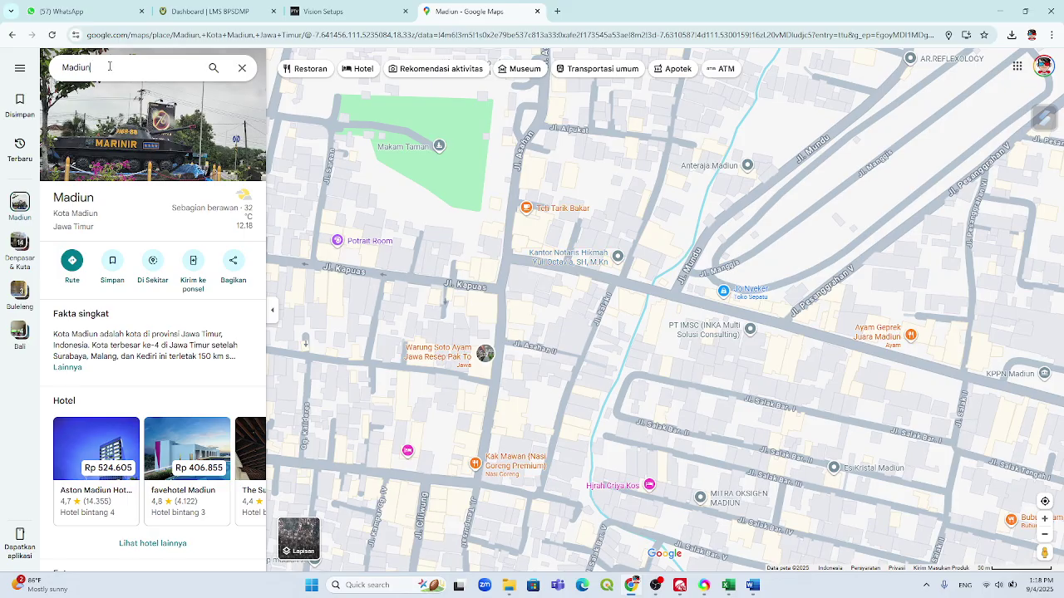
{"action": "key", "text": "ctrl+a"}
{"action": "type", "text": "kanto"}
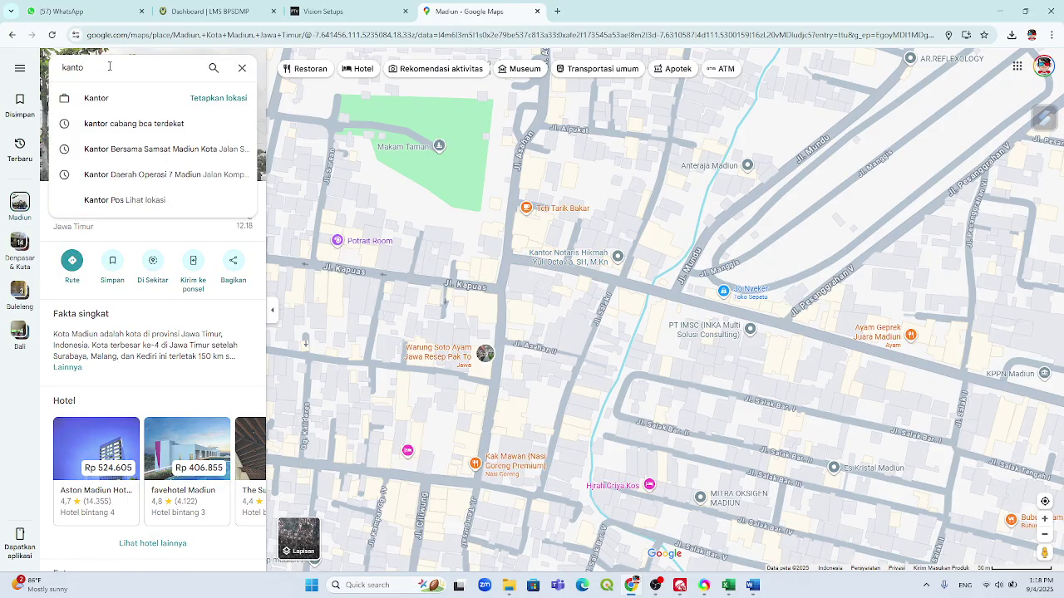
{"action": "type", "text": "r notarish"}
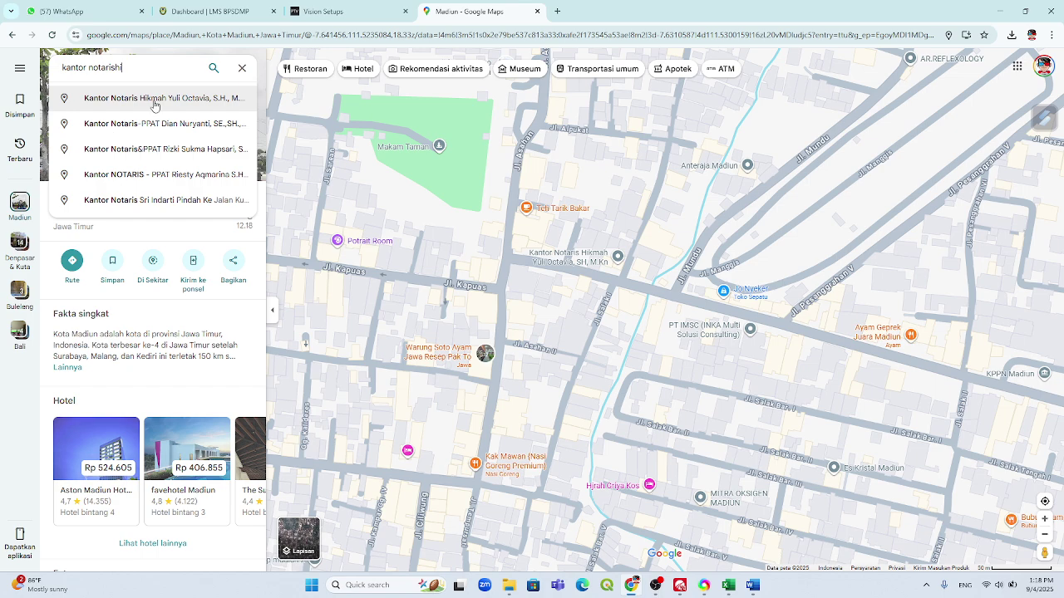
{"action": "left_click", "coordinate": [154, 105]}
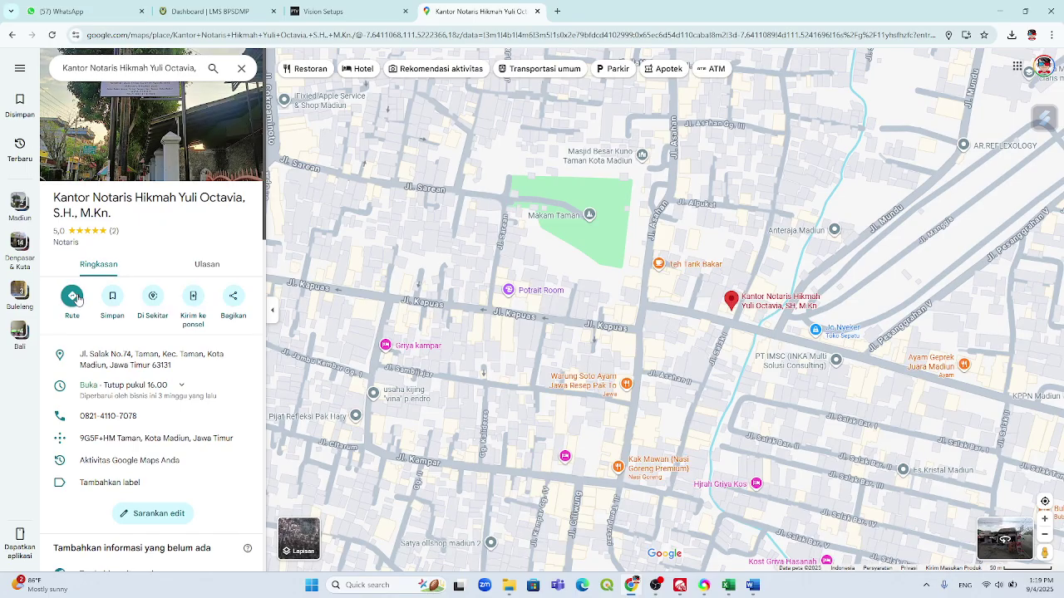
- Get driving directions to the notary office with Teh Tarik Bakar on Jl. Asahan as the starting point
{"action": "left_click", "coordinate": [74, 298]}
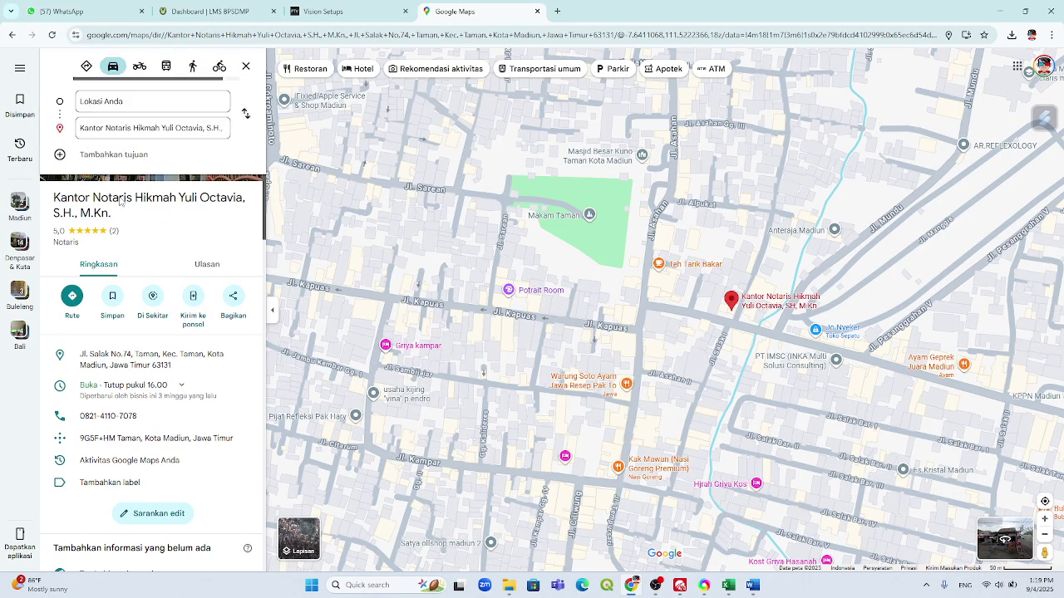
{"action": "scroll", "coordinate": [688, 272], "scroll_direction": "up", "scroll_amount": 2}
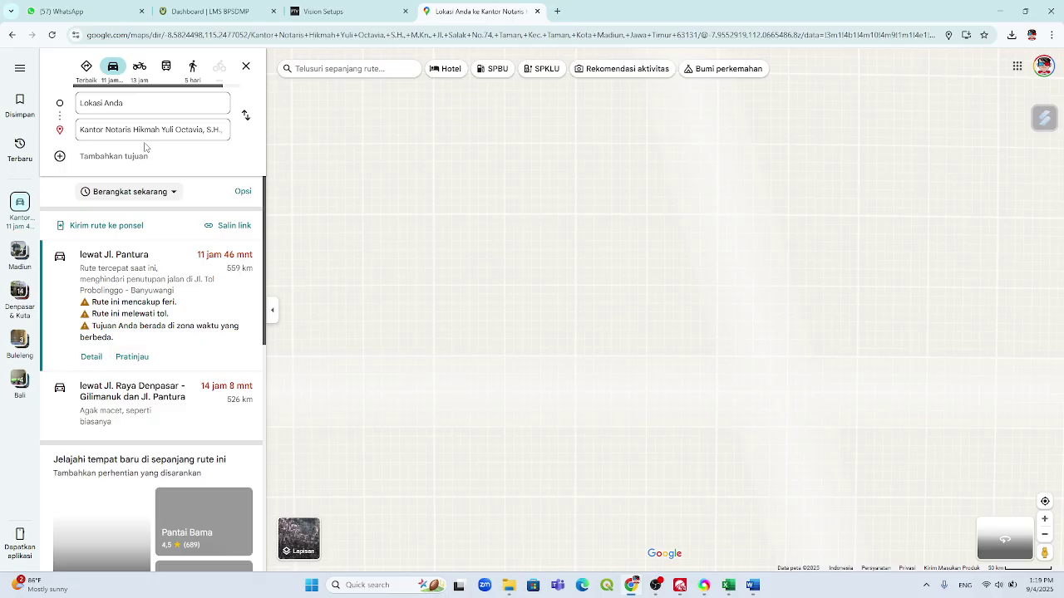
{"action": "left_click", "coordinate": [130, 109]}
{"action": "type", "text": "t"}
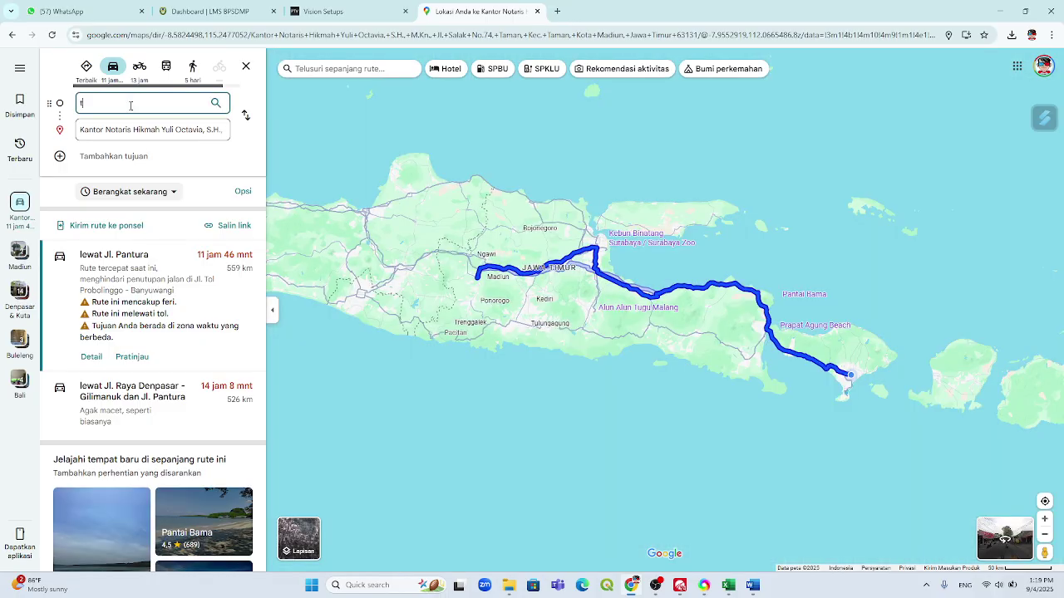
{"action": "type", "text": "eh tarik bak"}
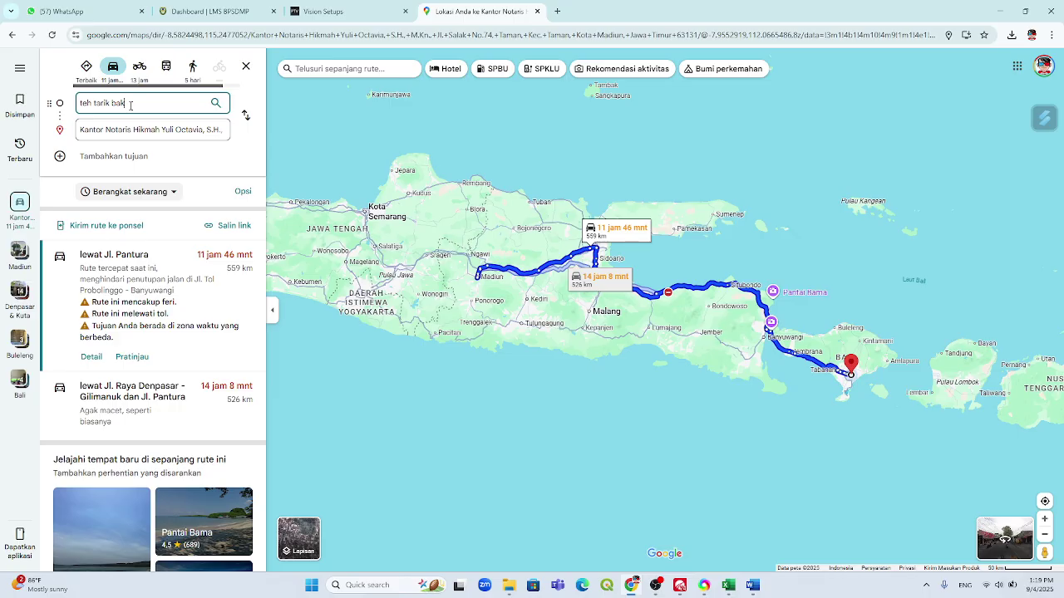
{"action": "type", "text": "ar"}
{"action": "key", "text": "Return"}
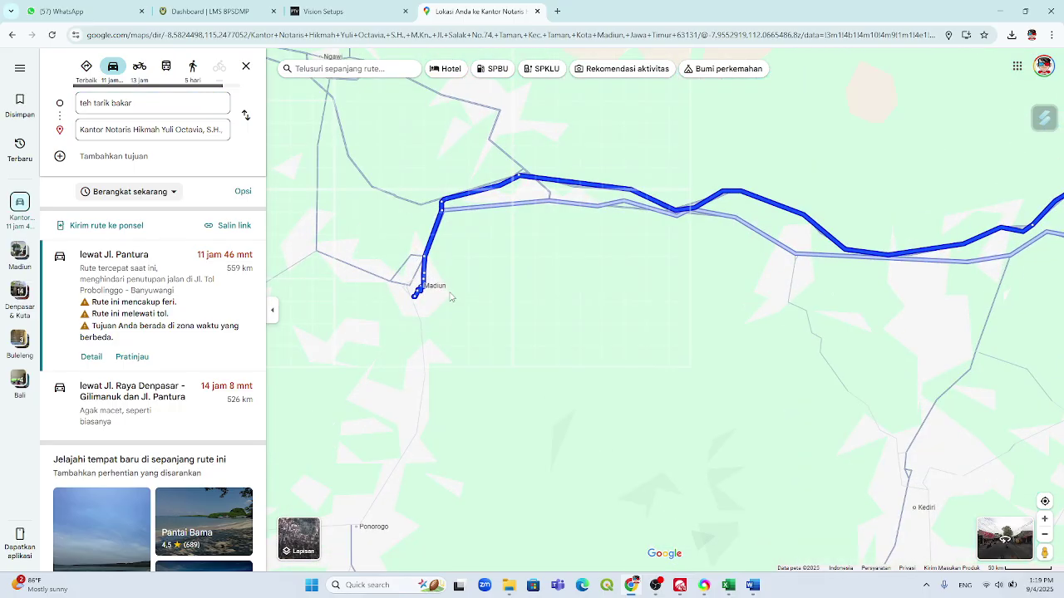
{"action": "scroll", "coordinate": [451, 298], "scroll_direction": "up", "scroll_amount": 10}
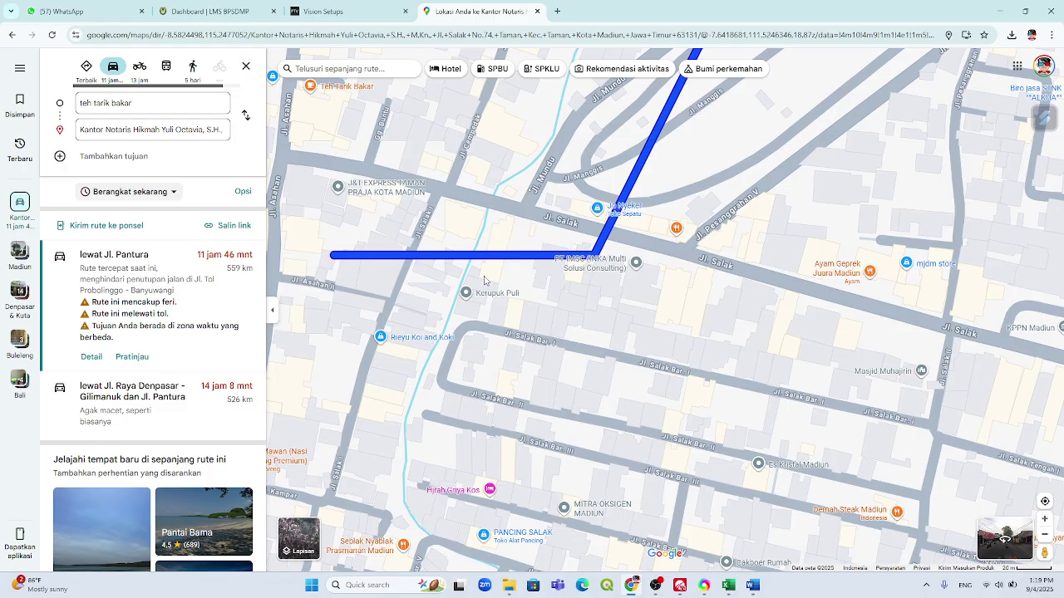
{"action": "left_click_drag", "start_coordinate": [314, 103], "coordinate": [497, 339]}
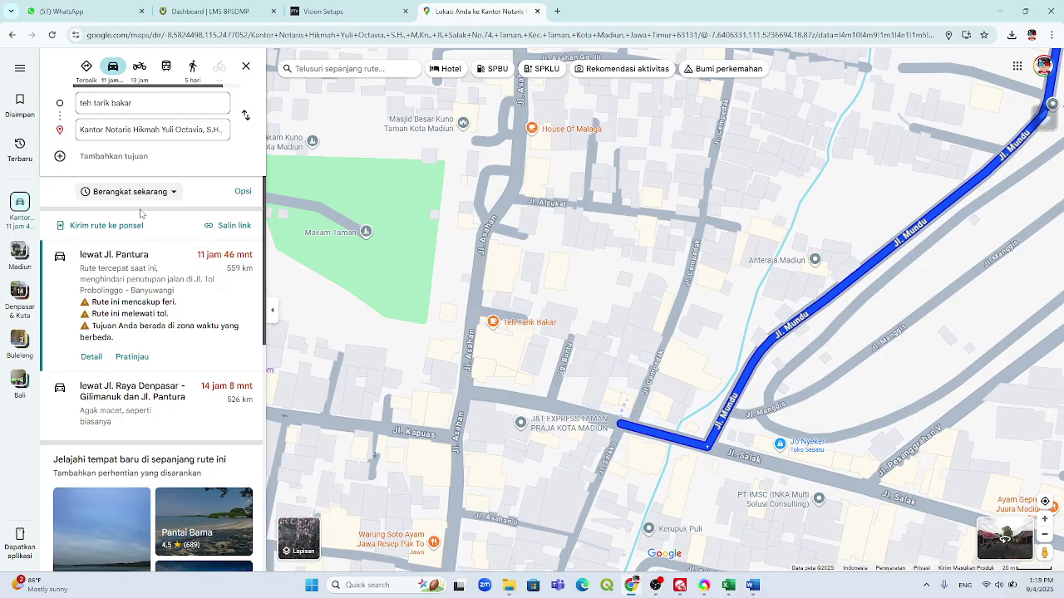
{"action": "left_click", "coordinate": [149, 103]}
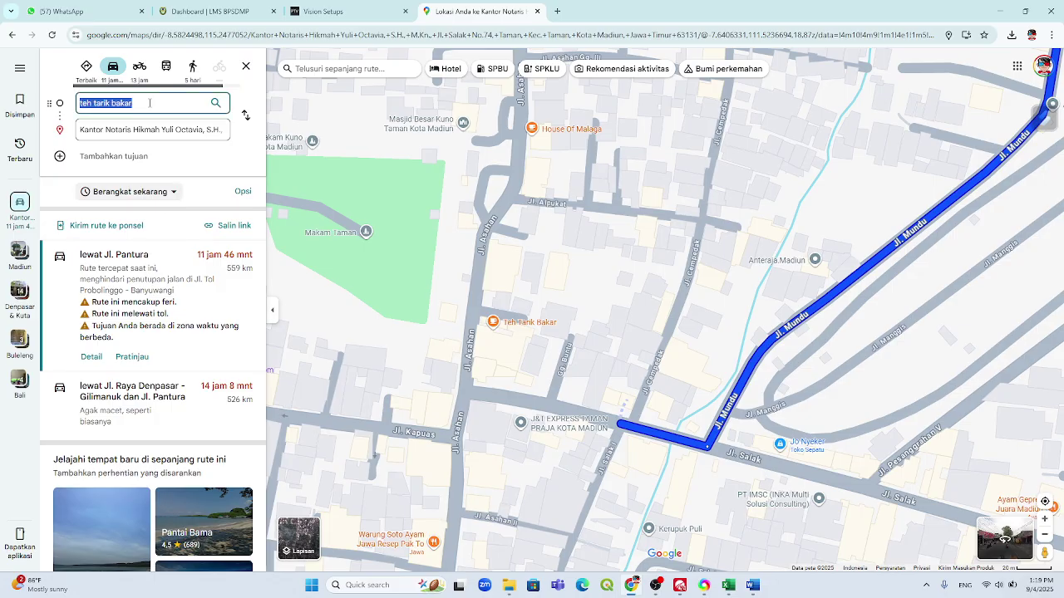
{"action": "key", "text": "Return"}
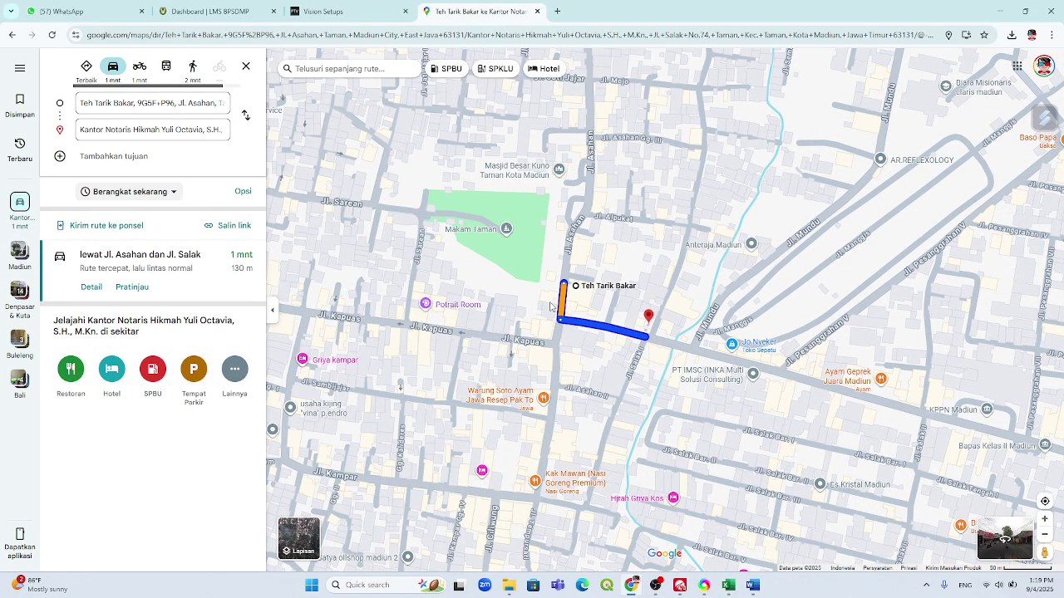
- Change the route timing to "Berangkat pada" with a departure time of 07.00
{"action": "left_click", "coordinate": [129, 191]}
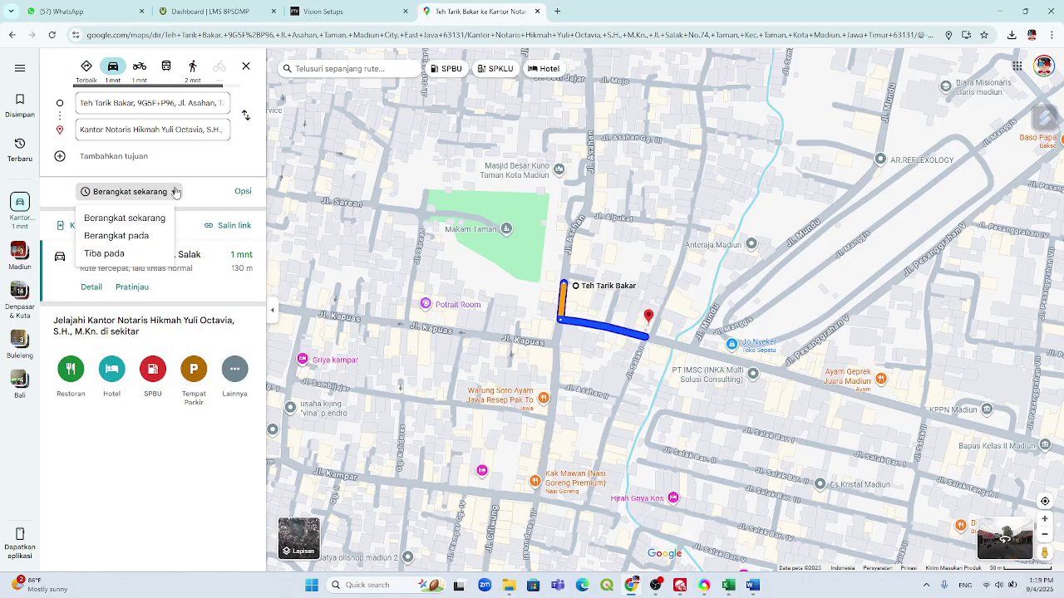
{"action": "left_click", "coordinate": [127, 237]}
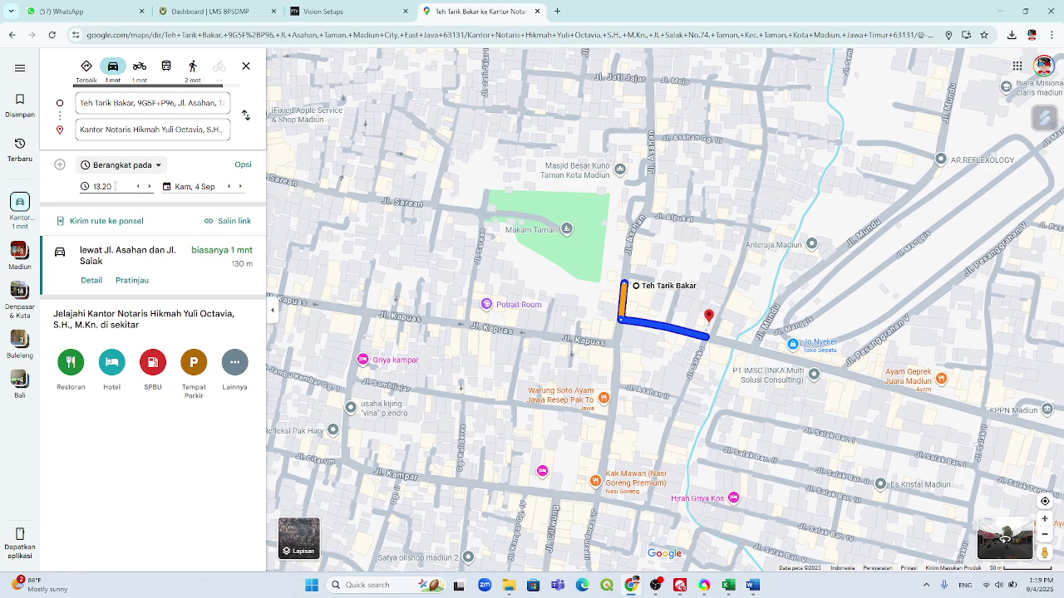
{"action": "left_click", "coordinate": [107, 187]}
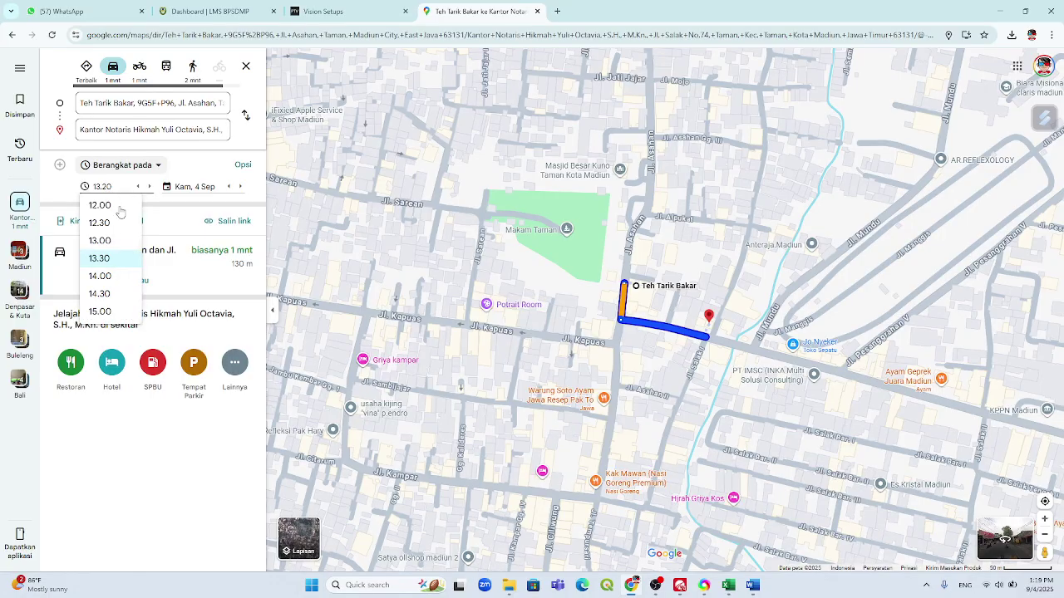
{"action": "scroll", "coordinate": [107, 240], "scroll_direction": "up", "scroll_amount": 3}
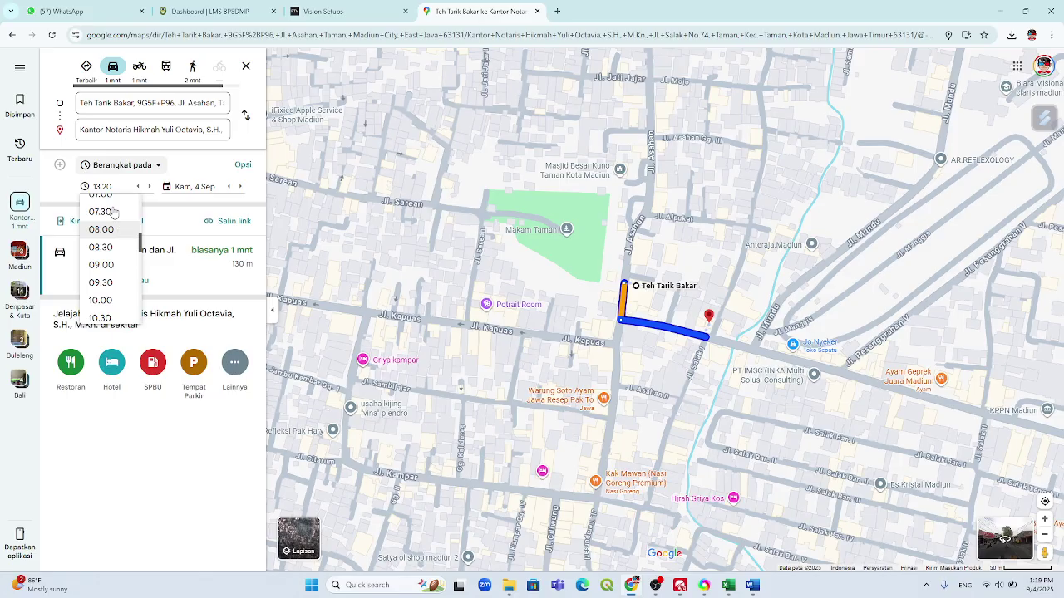
{"action": "scroll", "coordinate": [104, 255], "scroll_direction": "up", "scroll_amount": 1}
{"action": "left_click", "coordinate": [101, 251]}
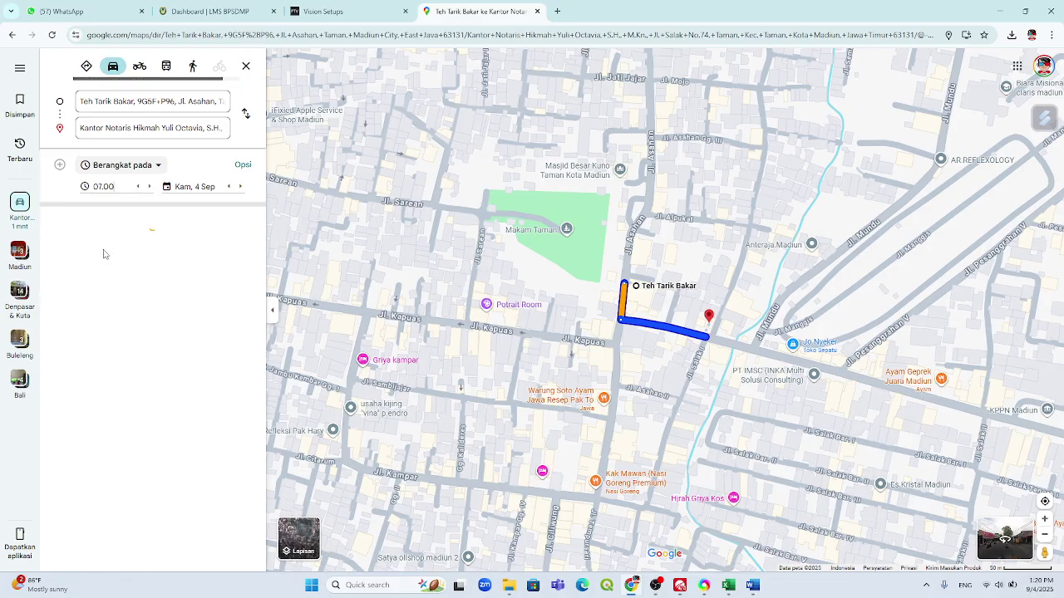
- Set the route's departure date to Tuesday, 2 September 2025
{"action": "left_click", "coordinate": [183, 187]}
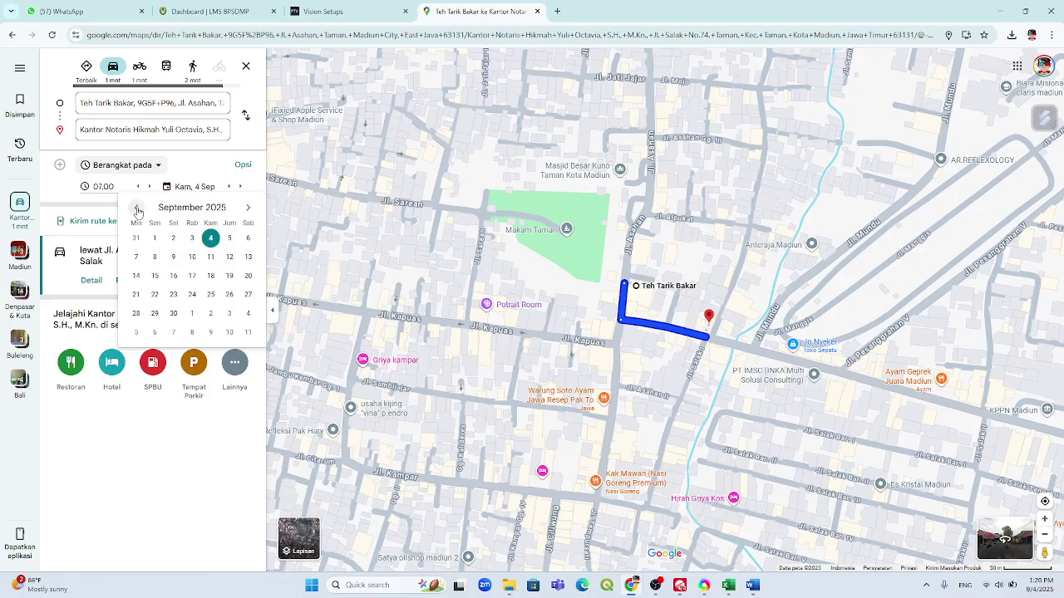
{"action": "left_click", "coordinate": [137, 209]}
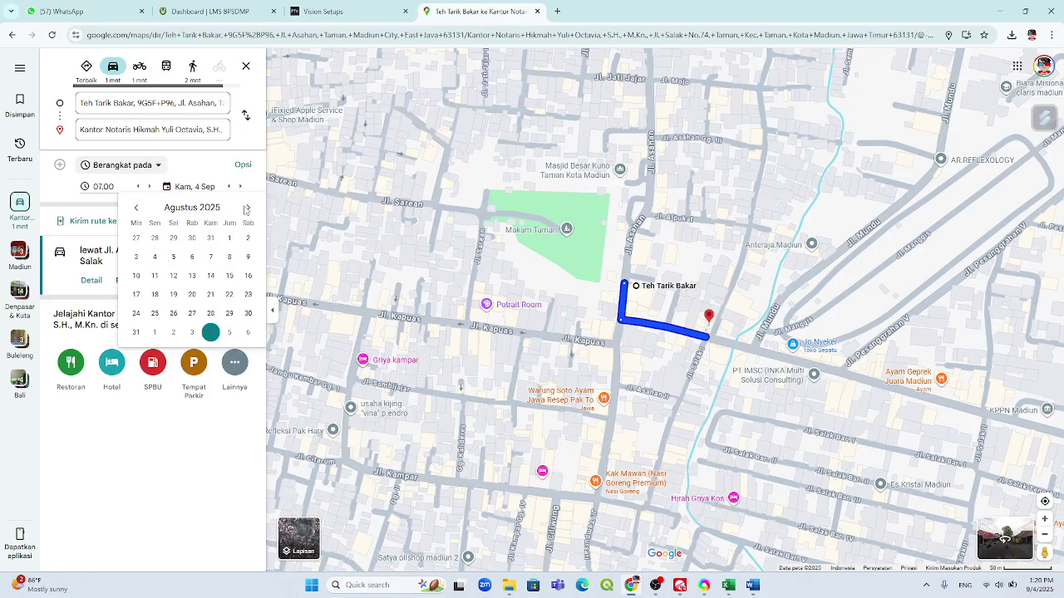
{"action": "left_click", "coordinate": [247, 208]}
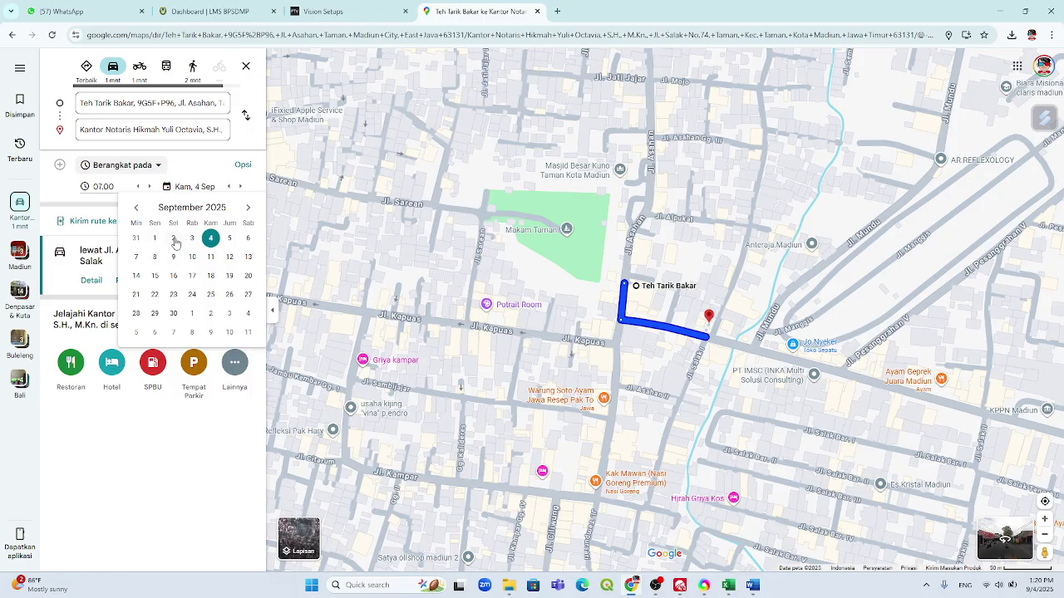
{"action": "left_click", "coordinate": [174, 239]}
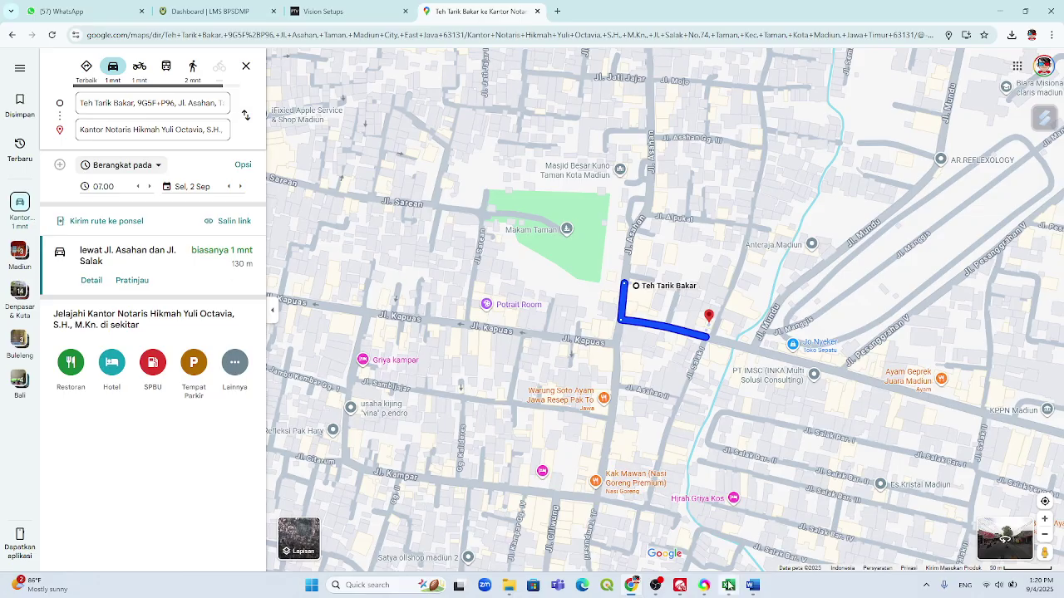
- Switch to the ZONA_CENTROID_MATRIX KKW1 workbook in Excel and check the weekday Waktu and Jarak entries from zone 1 to zone 2
{"action": "mouse_move", "coordinate": [729, 584]}
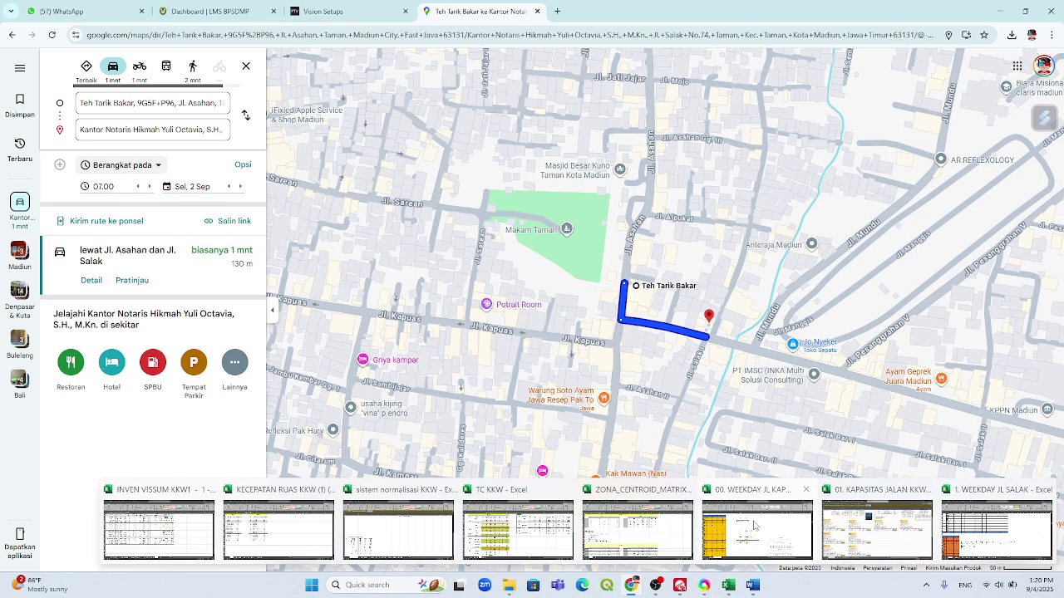
{"action": "left_click", "coordinate": [682, 528]}
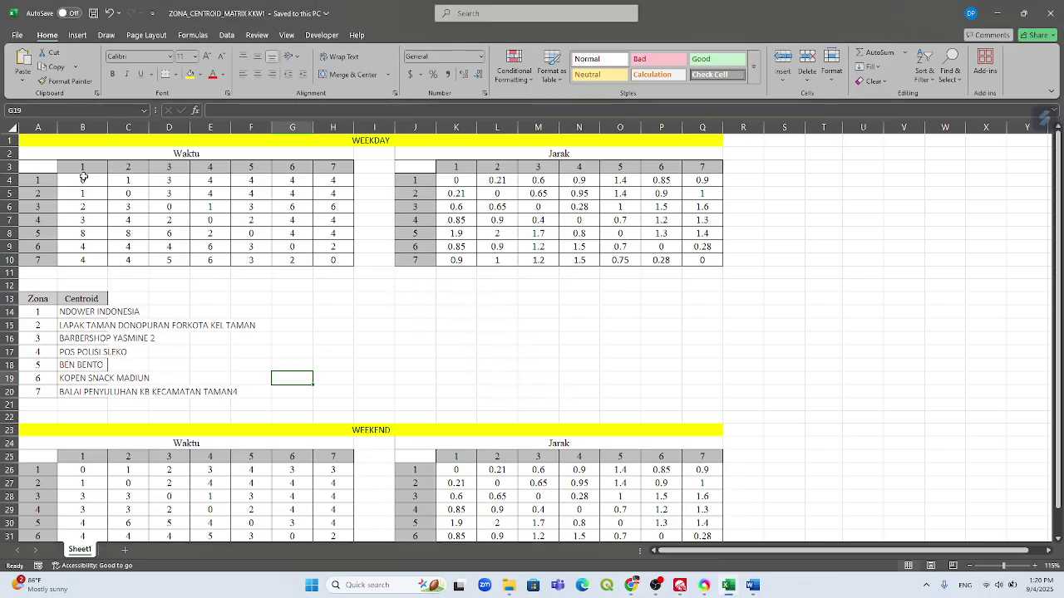
{"action": "left_click", "coordinate": [125, 181]}
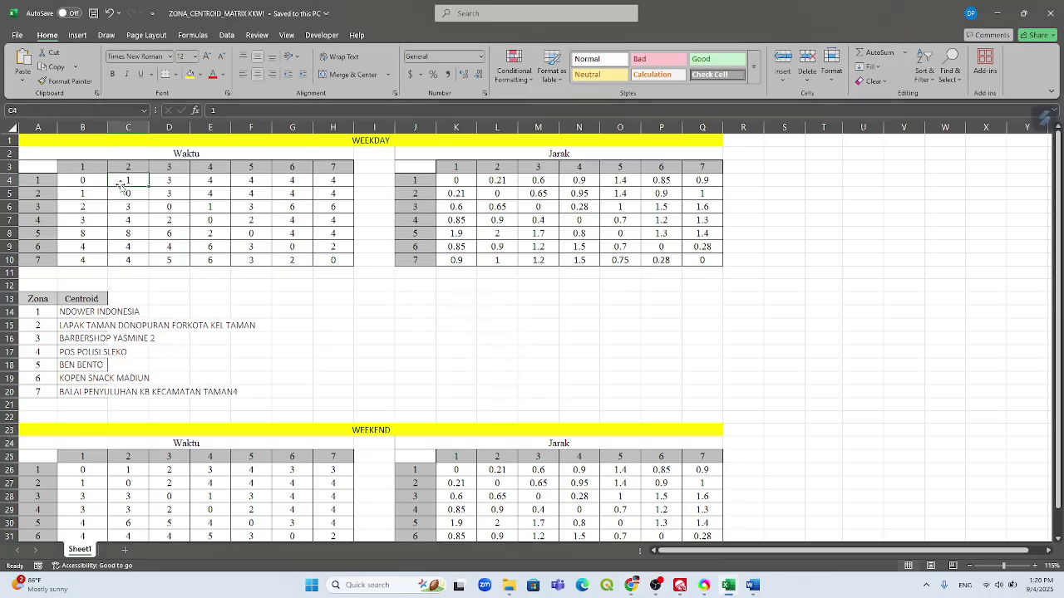
{"action": "key", "text": "Left"}
{"action": "key", "text": "Left"}
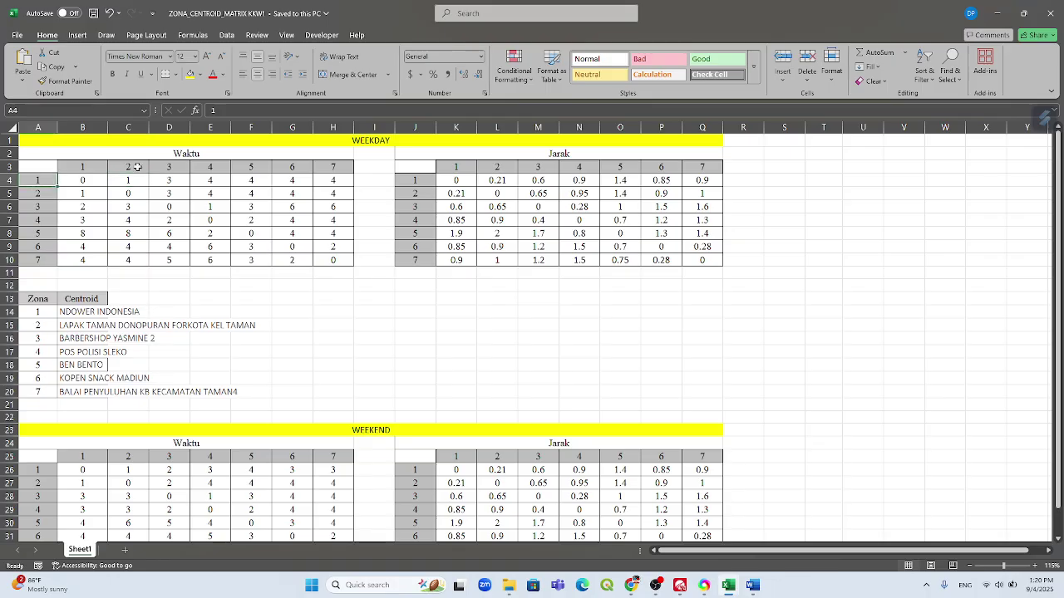
{"action": "left_click", "coordinate": [130, 180]}
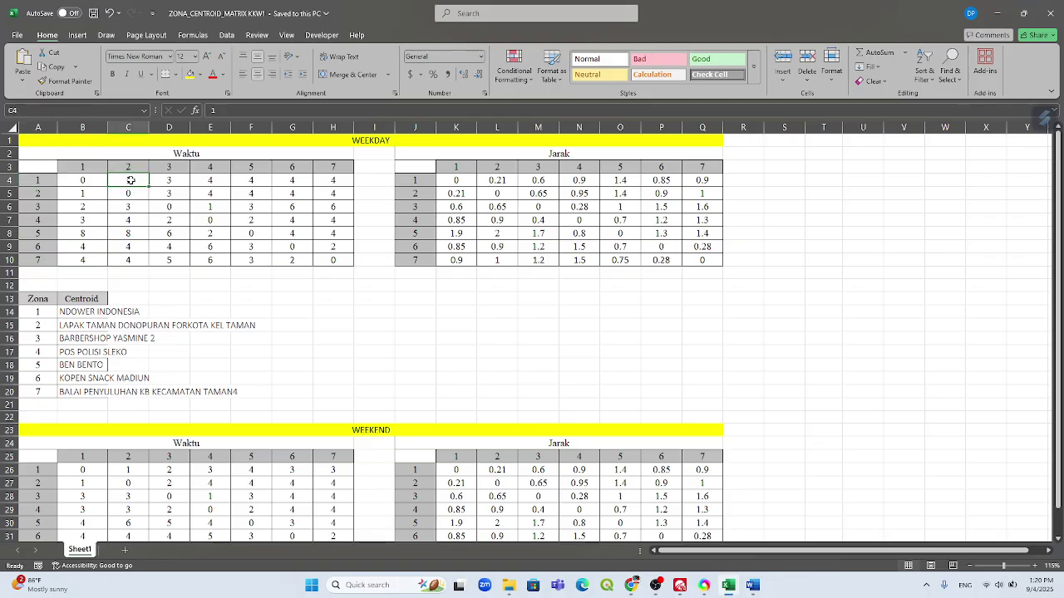
{"action": "left_click", "coordinate": [426, 182]}
{"action": "left_click", "coordinate": [497, 180]}
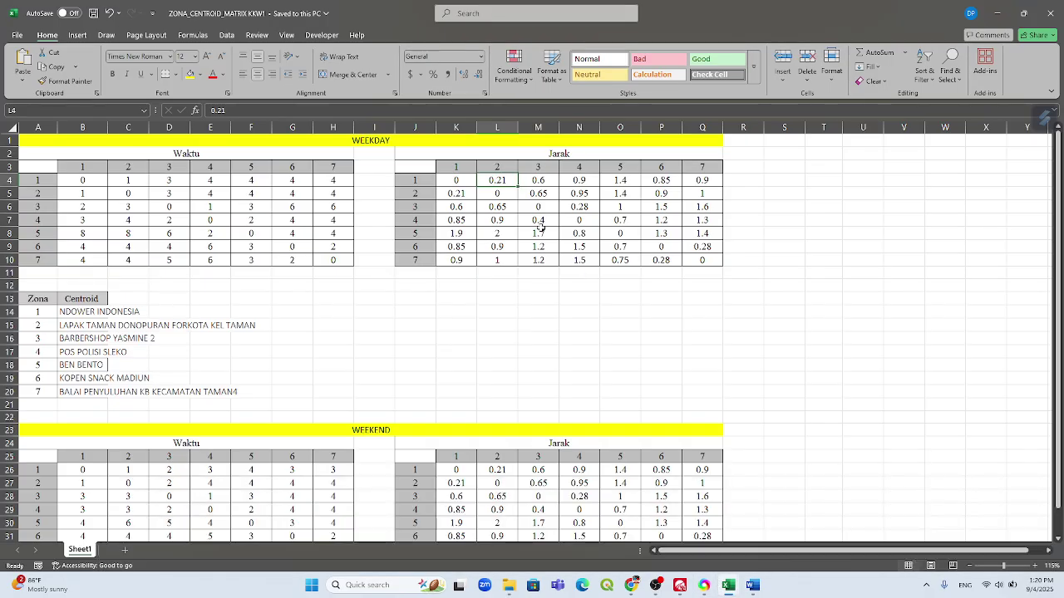
- Review the route's time and distance in Google Maps, and return to the zone 1-to-1 cell of the workbook's weekday Waktu matrix
{"action": "left_click", "coordinate": [632, 585]}
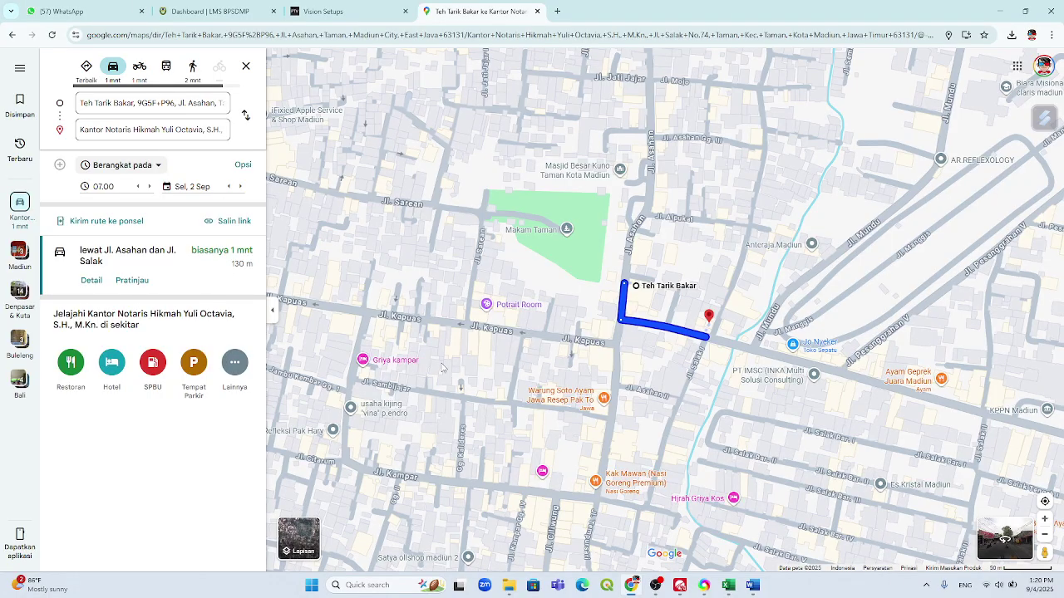
{"action": "left_click", "coordinate": [729, 586]}
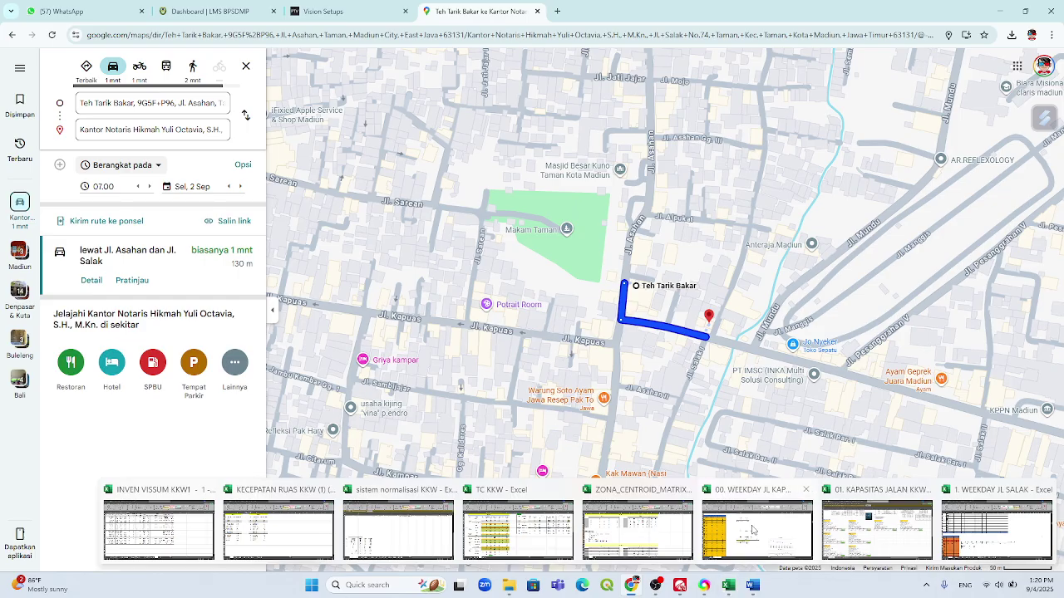
{"action": "left_click", "coordinate": [643, 528]}
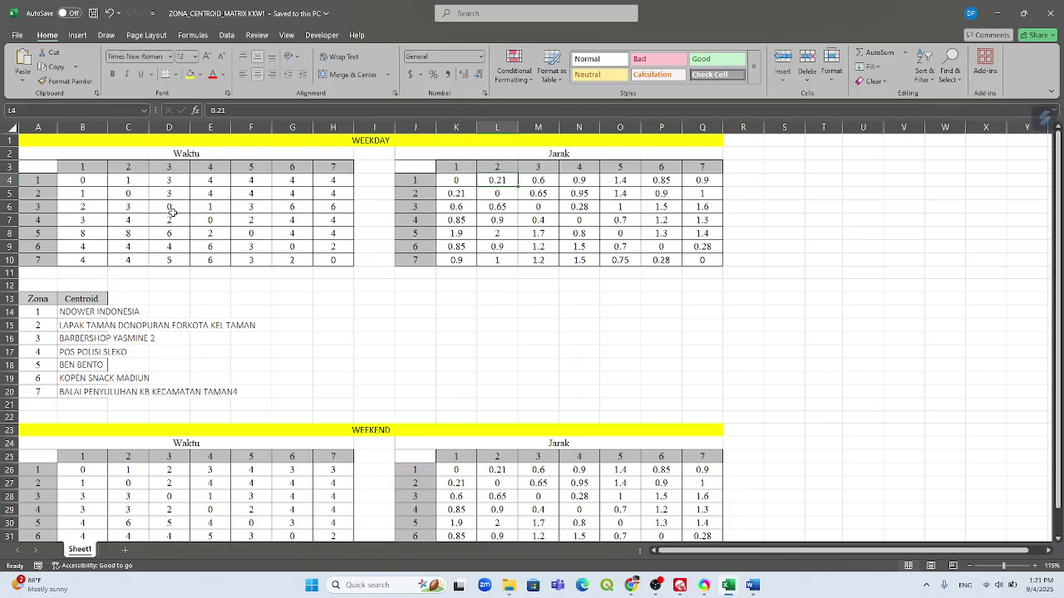
{"action": "left_click", "coordinate": [101, 181]}
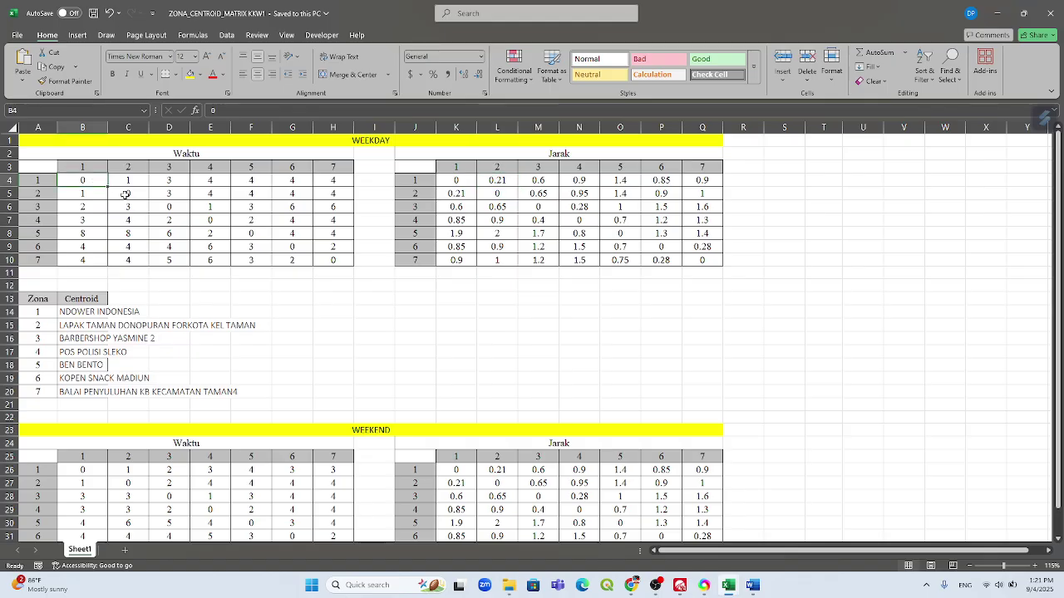
- Highlight the diagonal zero cells of the weekday Waktu matrix, from zone 1-to-1 through zone 7-to-7, in yellow
{"action": "left_click", "coordinate": [128, 194], "text": "ctrl"}
{"action": "left_click", "coordinate": [167, 209], "text": "ctrl"}
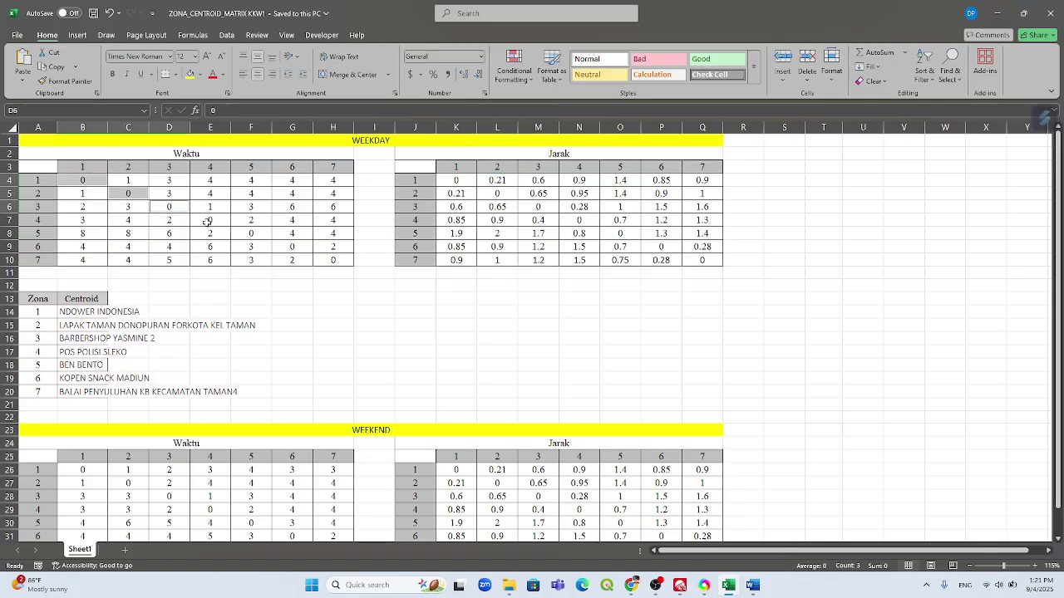
{"action": "left_click", "coordinate": [207, 222], "text": "ctrl"}
{"action": "left_click", "coordinate": [248, 234], "text": "ctrl"}
{"action": "left_click", "coordinate": [293, 246], "text": "ctrl"}
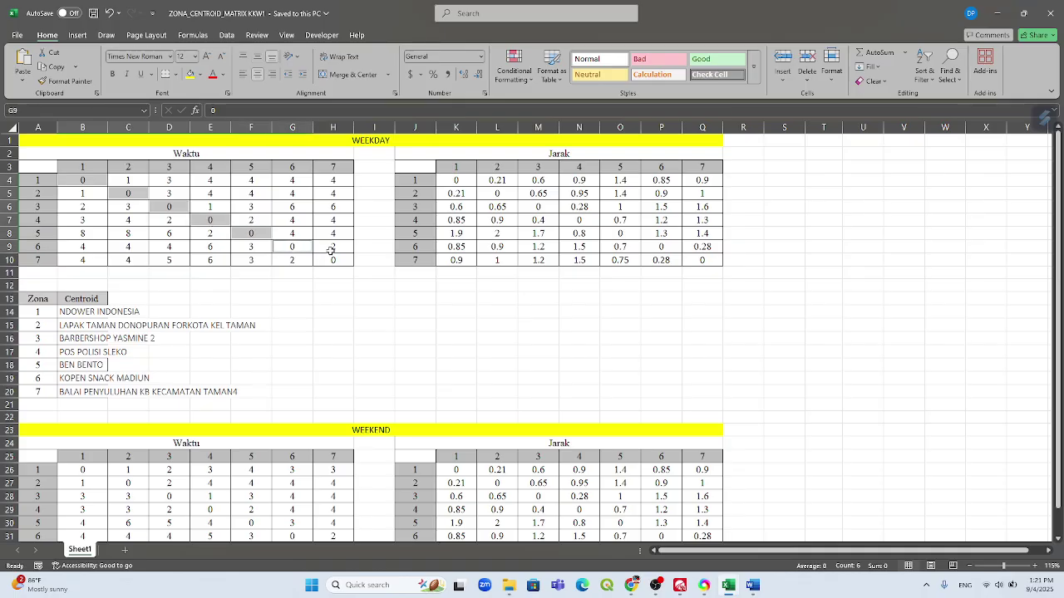
{"action": "left_click", "coordinate": [331, 258], "text": "ctrl"}
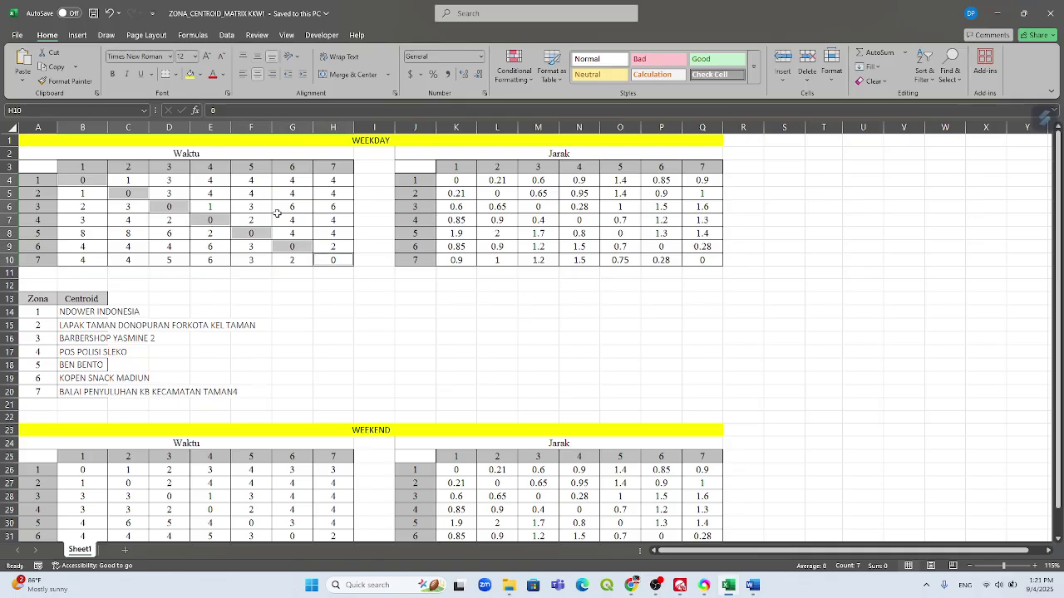
{"action": "left_click", "coordinate": [191, 74]}
{"action": "left_click", "coordinate": [497, 338]}
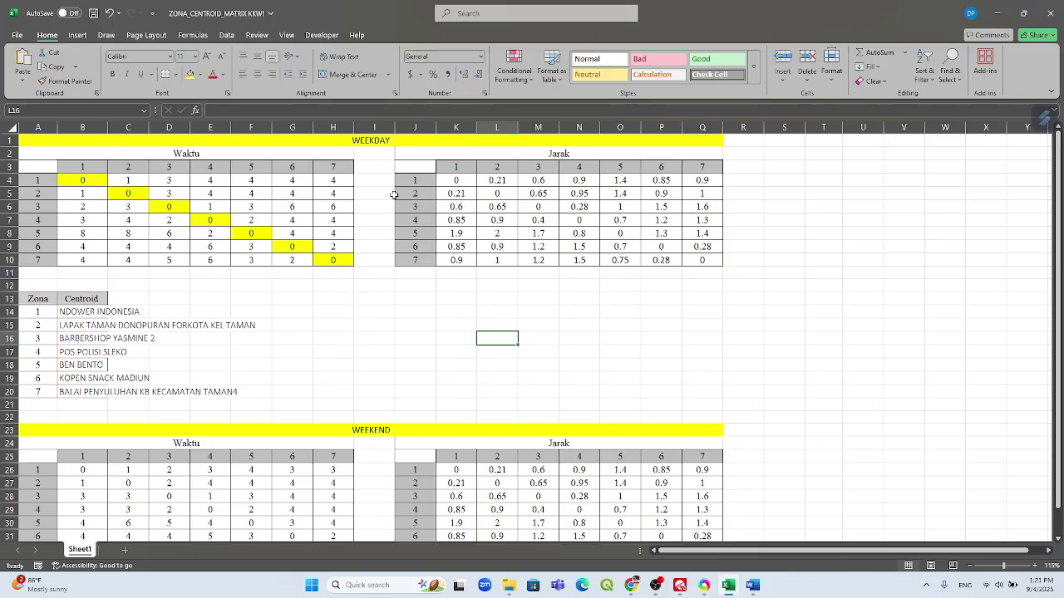
- Look over the WEEKEND matrices, and switch to the NEWTON RAPHSON sheet of the sistem normalisasi KKW workbook to view its upper tables
{"action": "scroll", "coordinate": [372, 311], "scroll_direction": "down", "scroll_amount": 2}
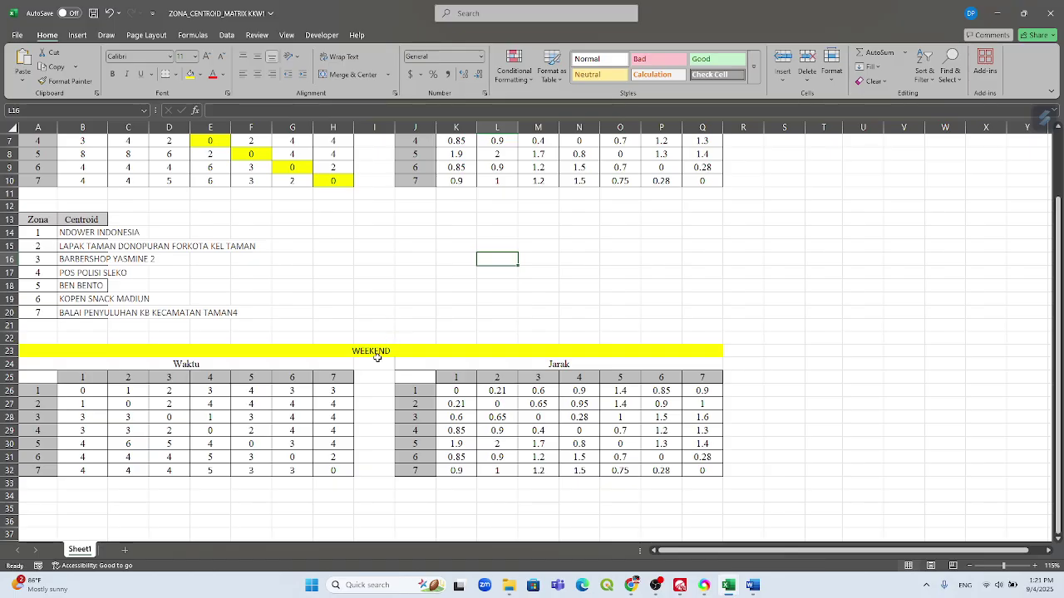
{"action": "scroll", "coordinate": [437, 350], "scroll_direction": "up", "scroll_amount": 2}
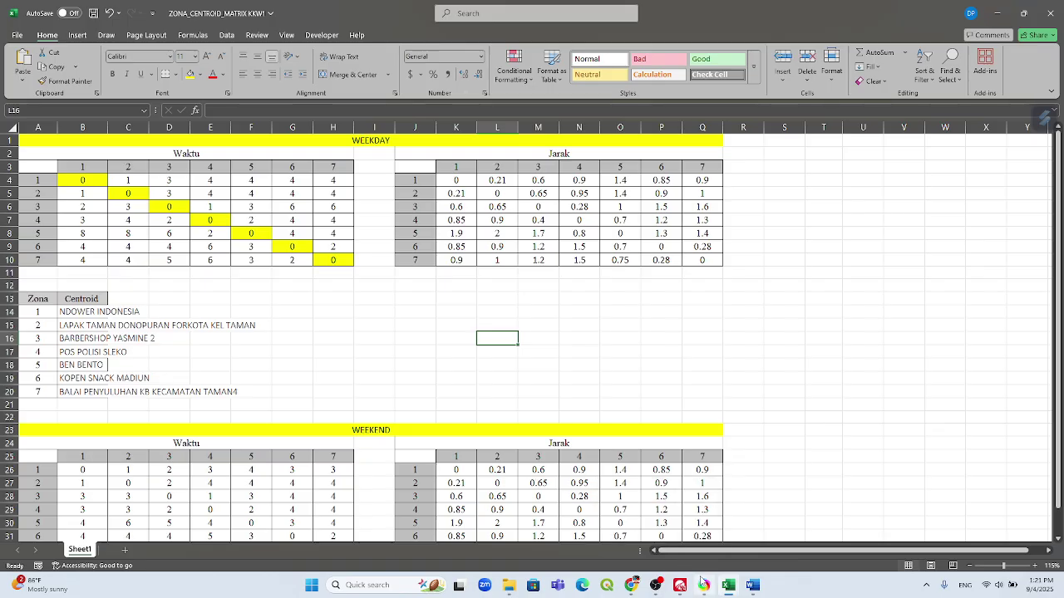
{"action": "mouse_move", "coordinate": [727, 589]}
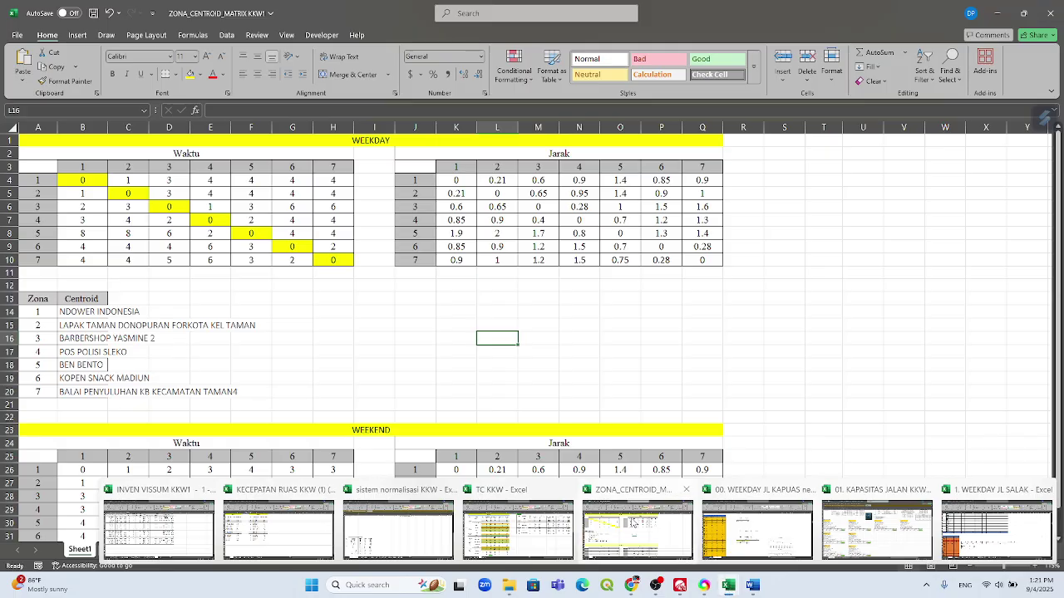
{"action": "left_click", "coordinate": [399, 527]}
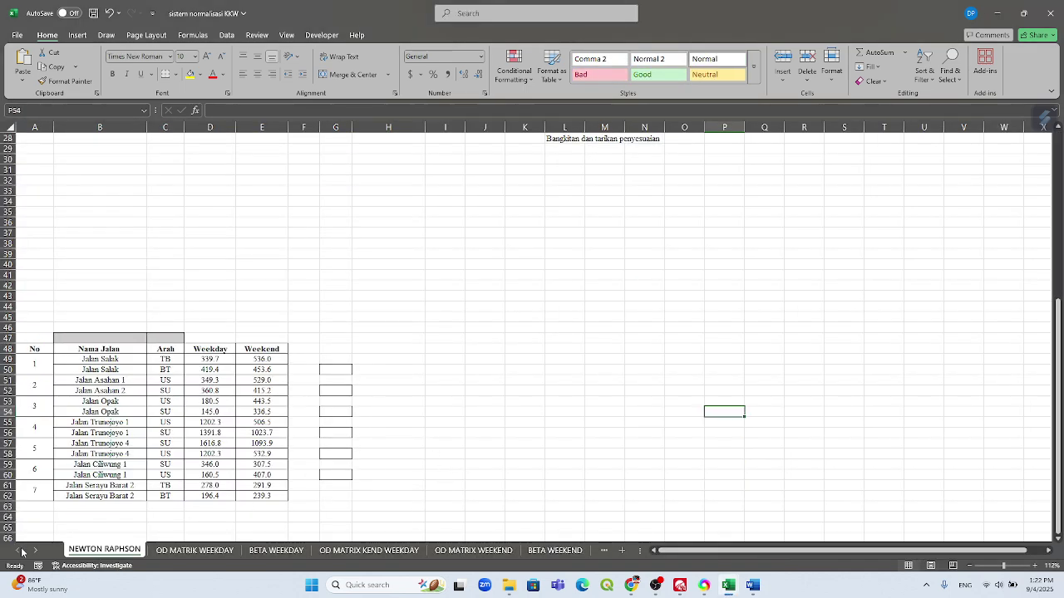
{"action": "scroll", "coordinate": [239, 327], "scroll_direction": "up", "scroll_amount": 8}
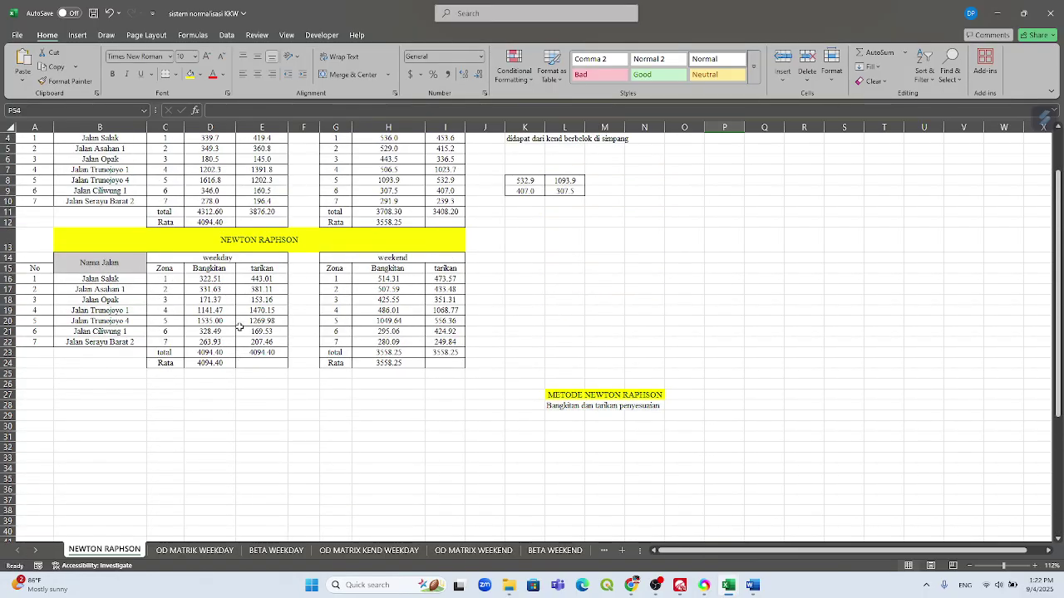
{"action": "scroll", "coordinate": [239, 326], "scroll_direction": "up", "scroll_amount": 1}
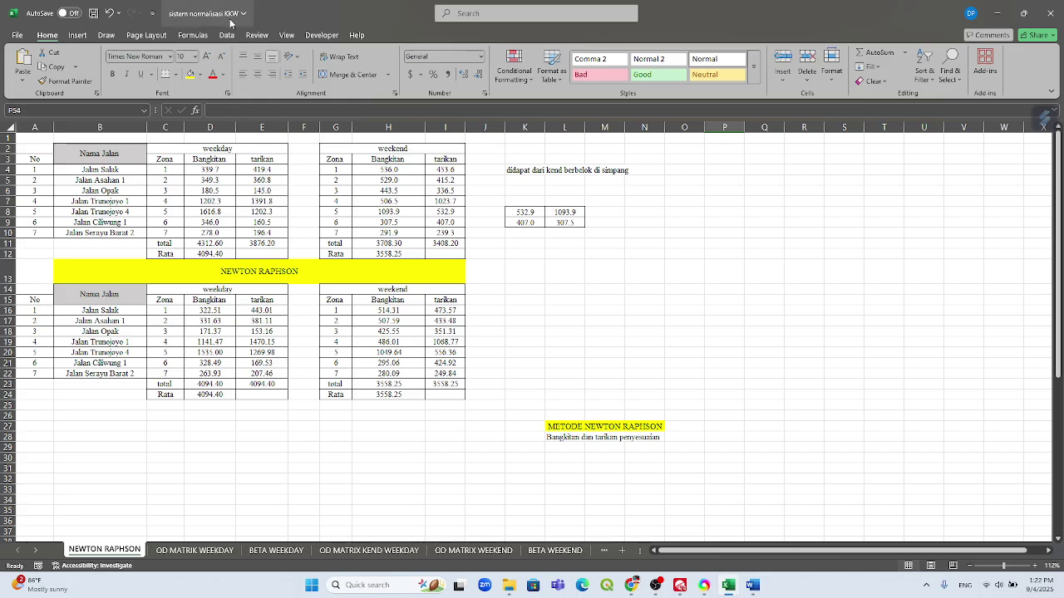
- Go through the street names of zones 1 to 5 and compare them with the KAWASAN NAMA JALAN map in the browser
{"action": "left_click", "coordinate": [58, 169]}
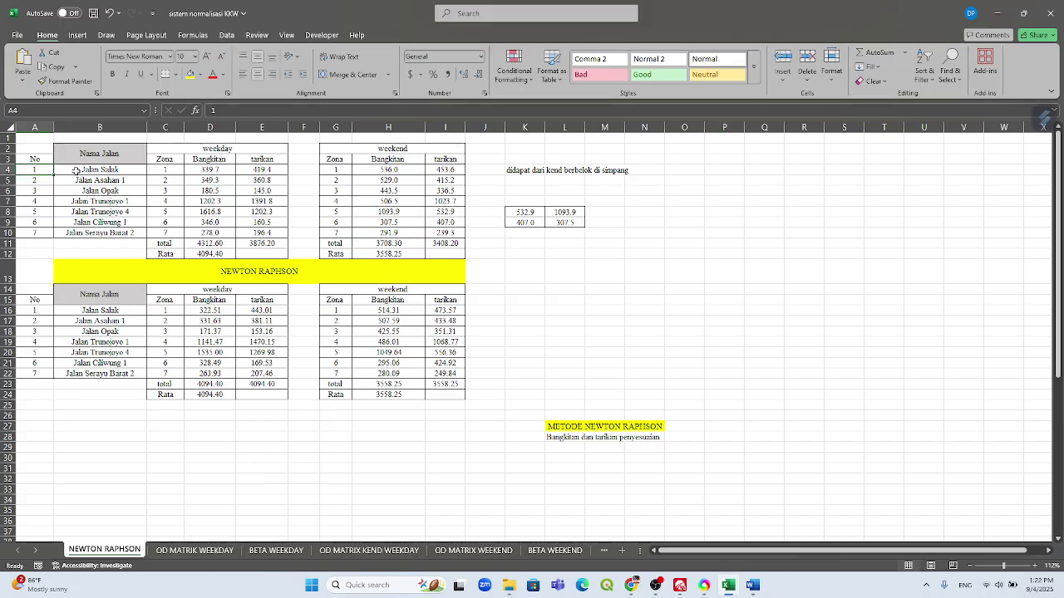
{"action": "left_click", "coordinate": [91, 180]}
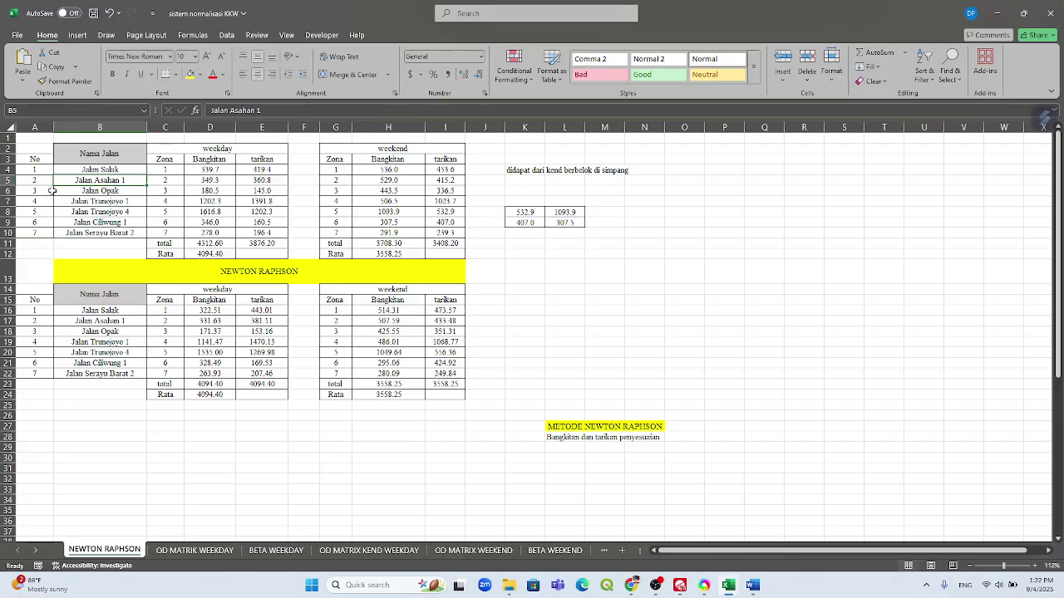
{"action": "left_click", "coordinate": [87, 191]}
{"action": "left_click", "coordinate": [116, 202]}
{"action": "left_click", "coordinate": [122, 211]}
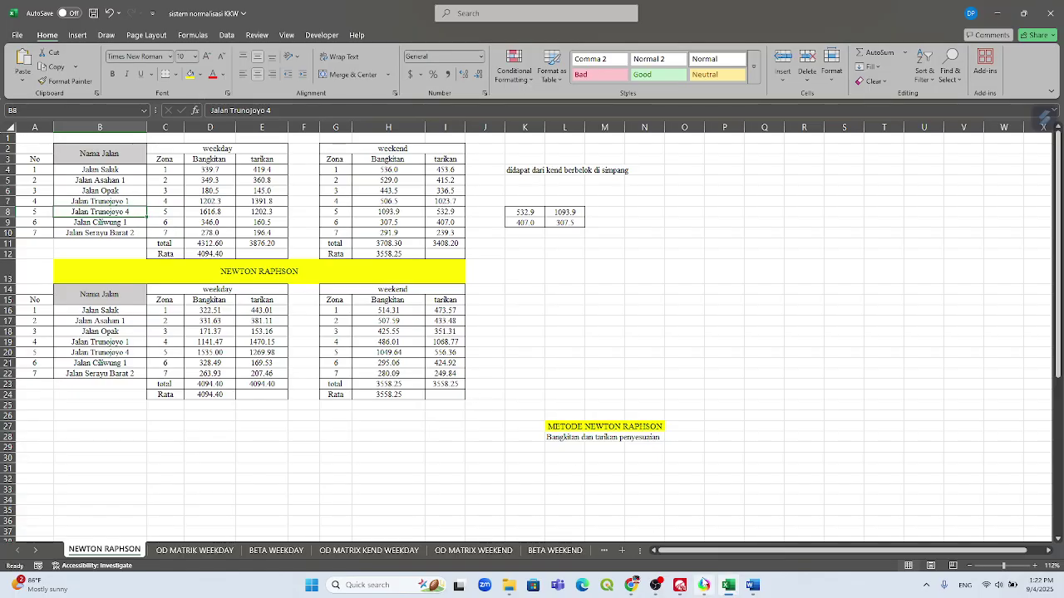
{"action": "left_click", "coordinate": [704, 585]}
{"action": "left_click", "coordinate": [333, 10]}
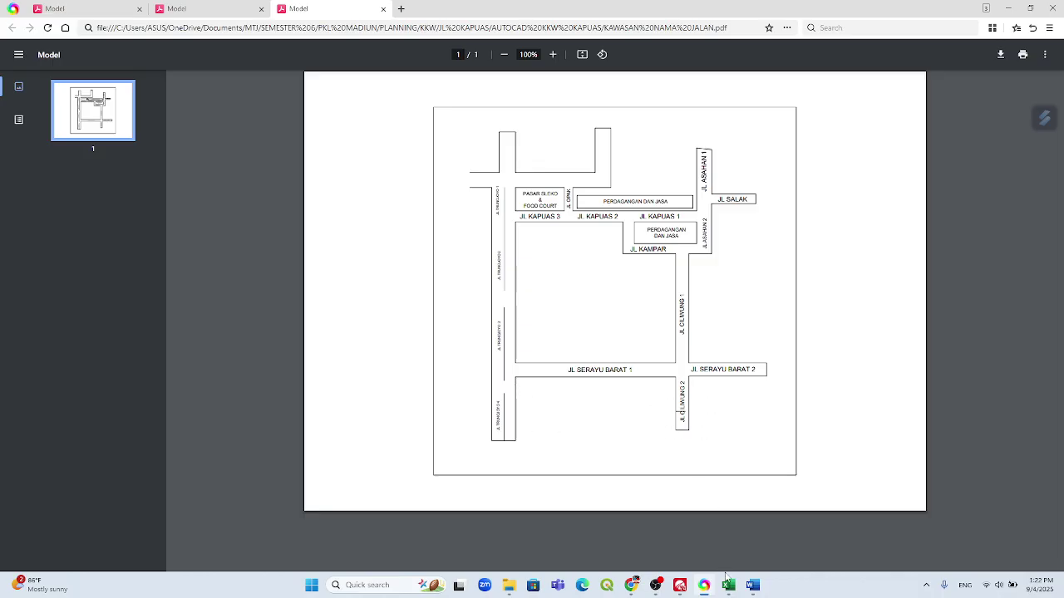
- Return to the sistem normalisasi KKW workbook and examine the original weekday Bangkitan and tarikan values, focusing on zone 1, Jalan Salak
{"action": "mouse_move", "coordinate": [729, 589]}
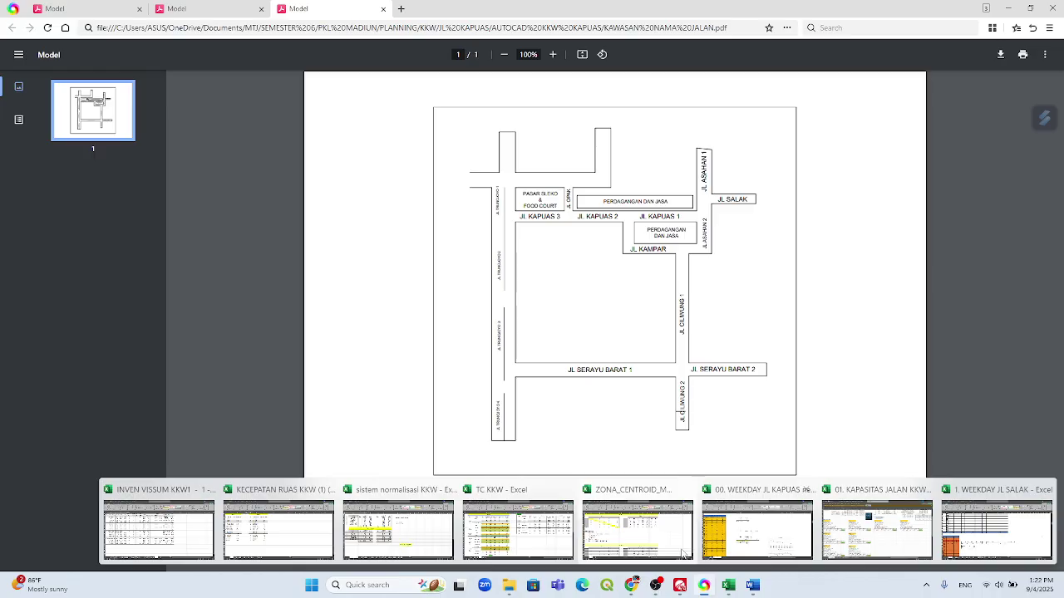
{"action": "left_click", "coordinate": [387, 532]}
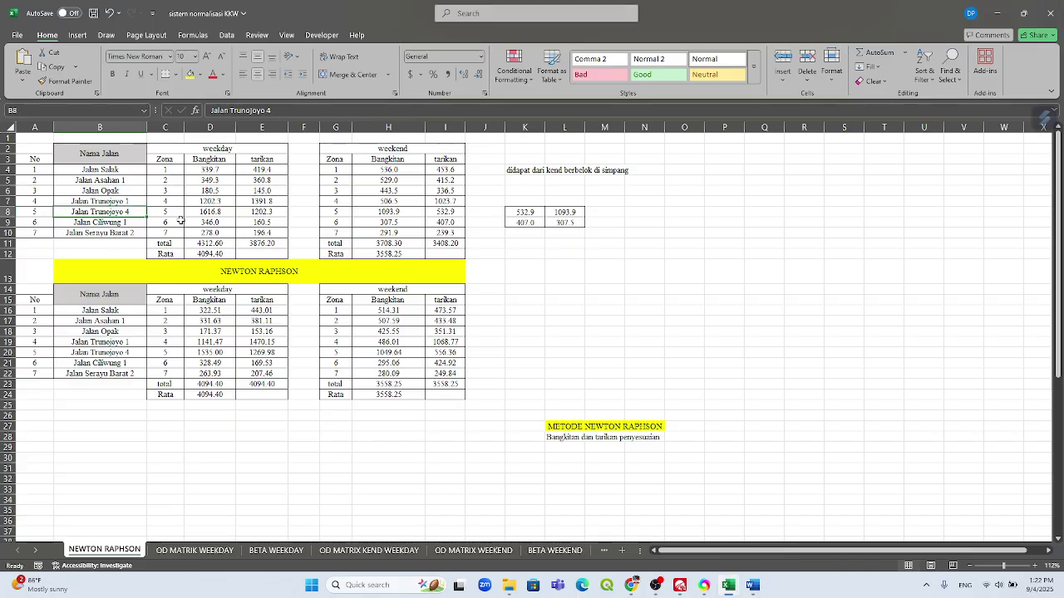
{"action": "left_click_drag", "start_coordinate": [214, 167], "coordinate": [248, 236]}
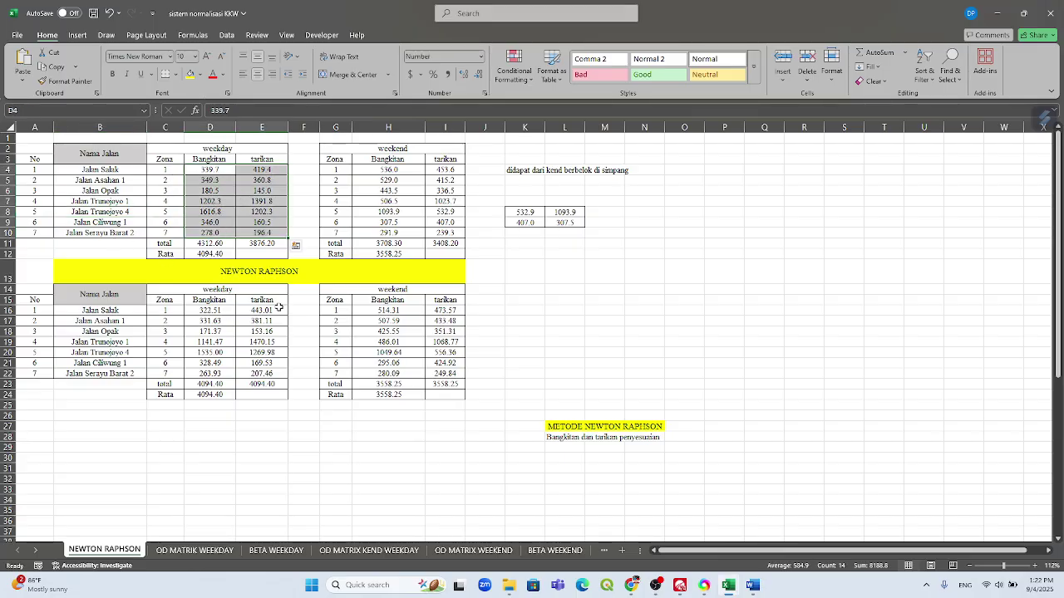
{"action": "left_click", "coordinate": [317, 226]}
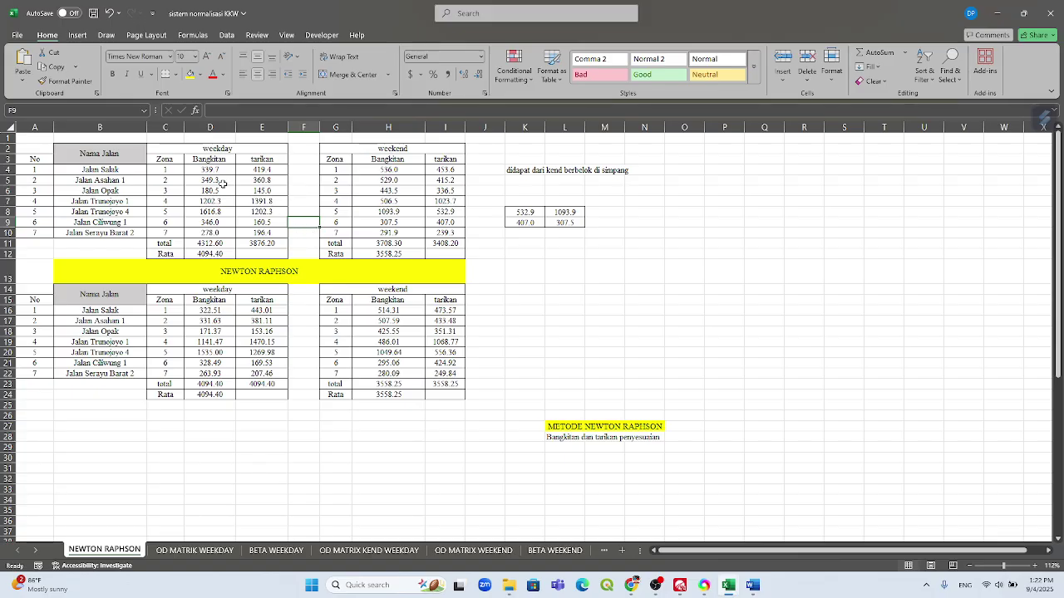
{"action": "left_click", "coordinate": [201, 171]}
{"action": "left_click", "coordinate": [243, 171]}
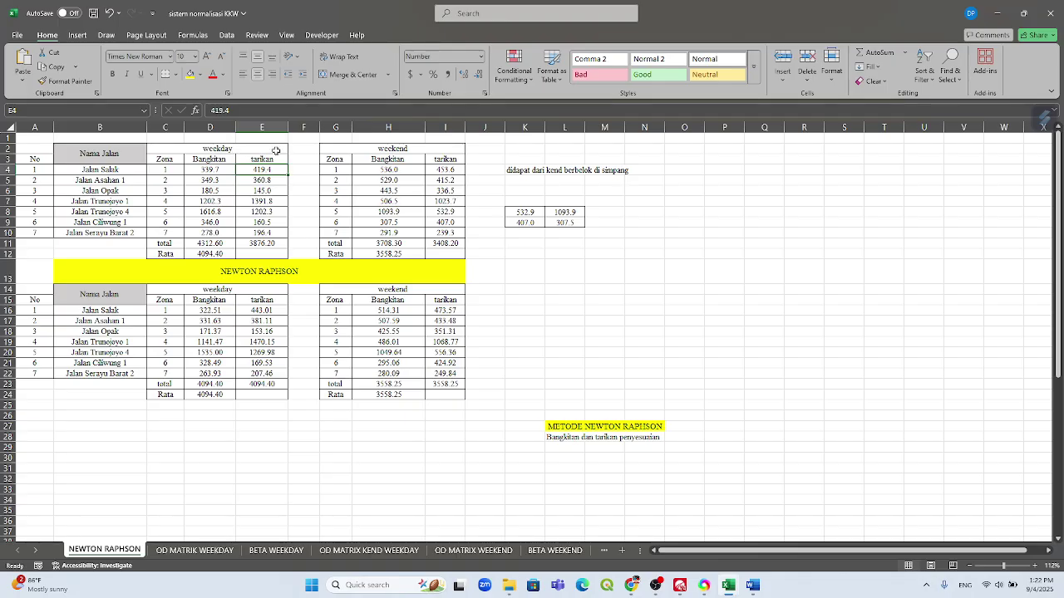
{"action": "left_click", "coordinate": [203, 170]}
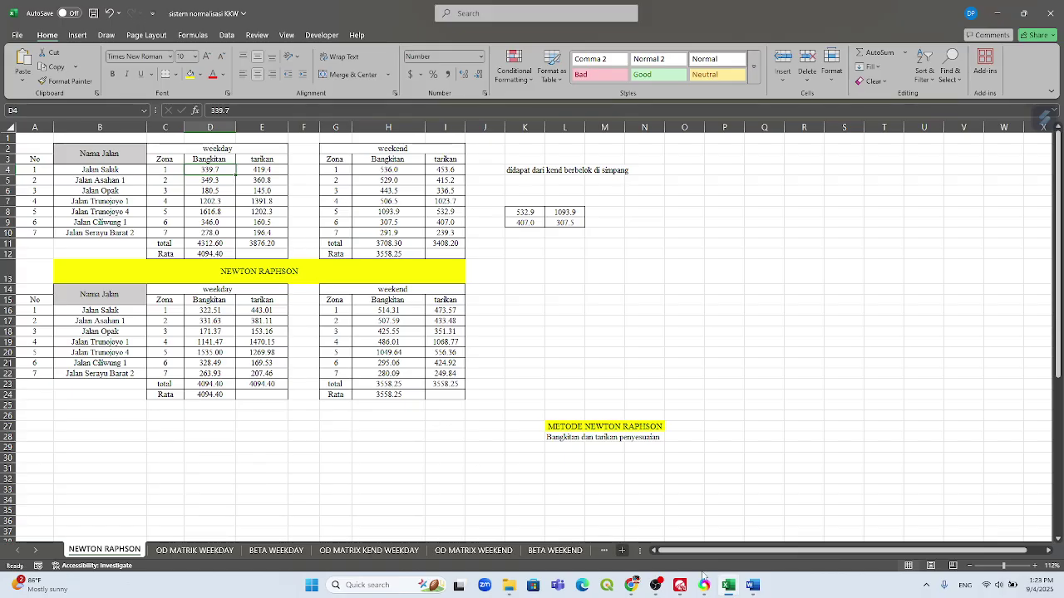
- Glance at the street-name map in the browser, and switch to the journal document in Word to examine the enlarged Visualisasi Zona map
{"action": "mouse_move", "coordinate": [707, 591]}
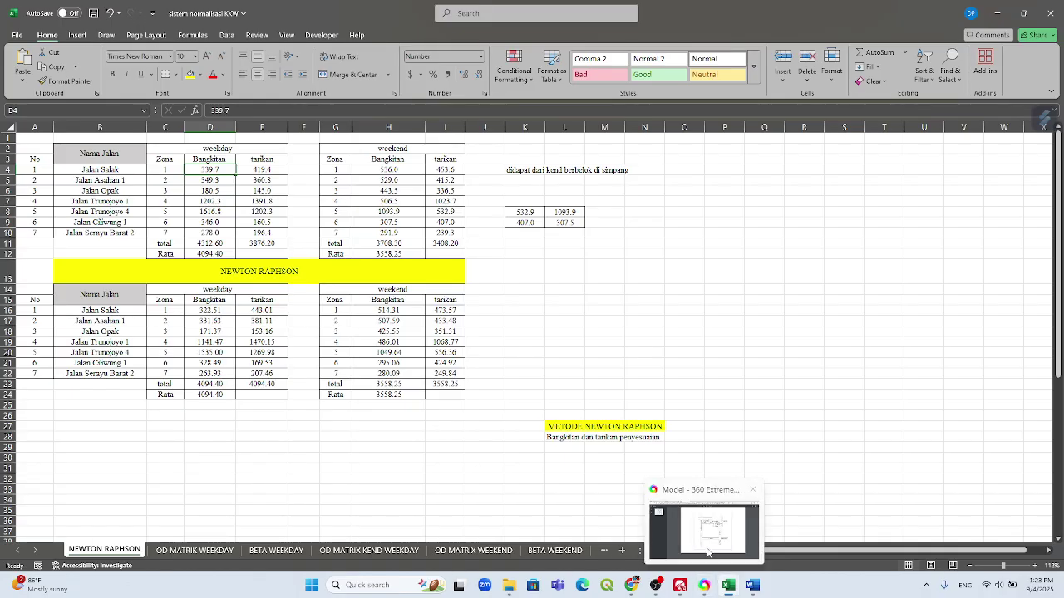
{"action": "left_click", "coordinate": [707, 536]}
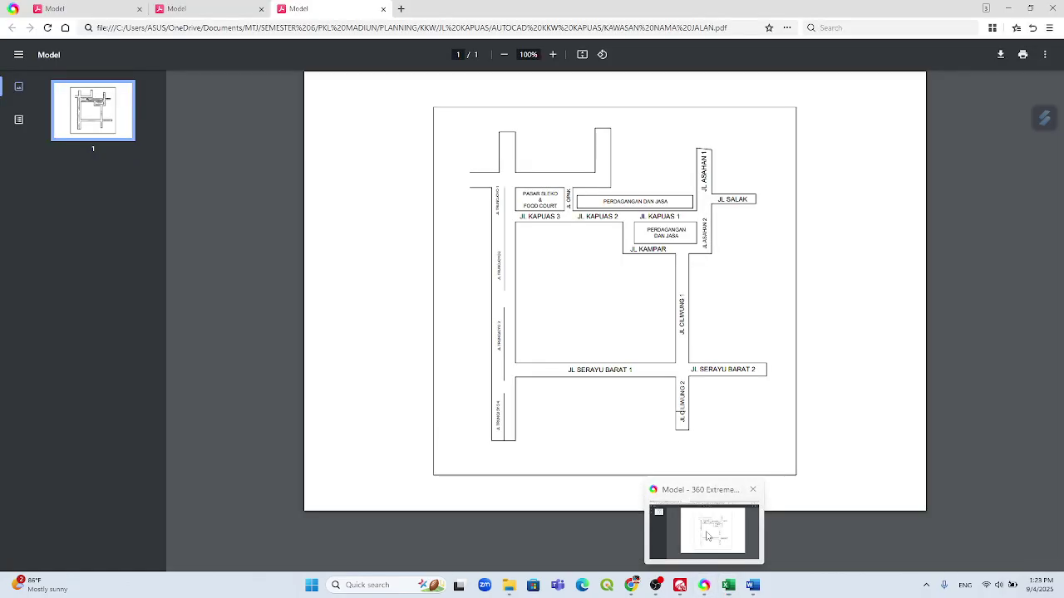
{"action": "left_click", "coordinate": [752, 585]}
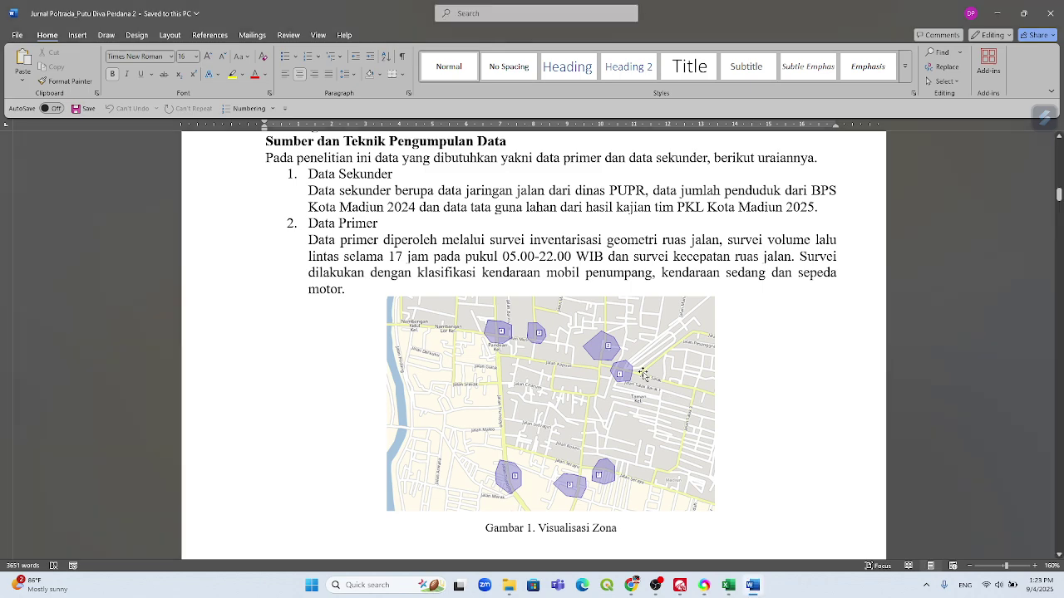
{"action": "scroll", "coordinate": [636, 376], "scroll_direction": "up", "scroll_amount": 1}
{"action": "scroll", "coordinate": [633, 424], "scroll_direction": "down", "scroll_amount": 1}
{"action": "scroll", "coordinate": [616, 376], "scroll_direction": "up", "scroll_amount": 2, "text": "ctrl"}
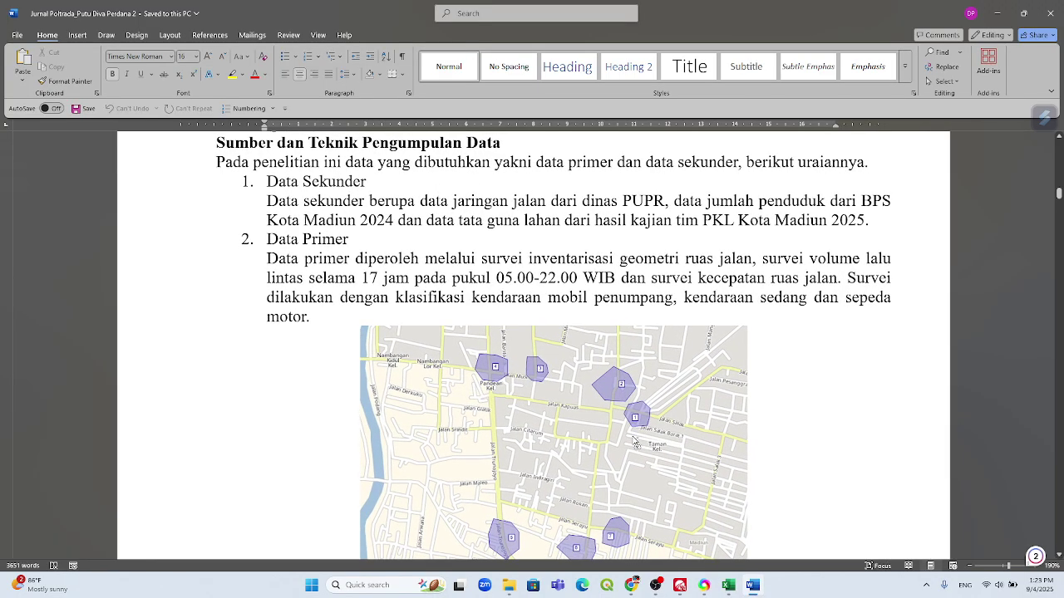
{"action": "scroll", "coordinate": [640, 444], "scroll_direction": "up", "scroll_amount": 1, "text": "ctrl"}
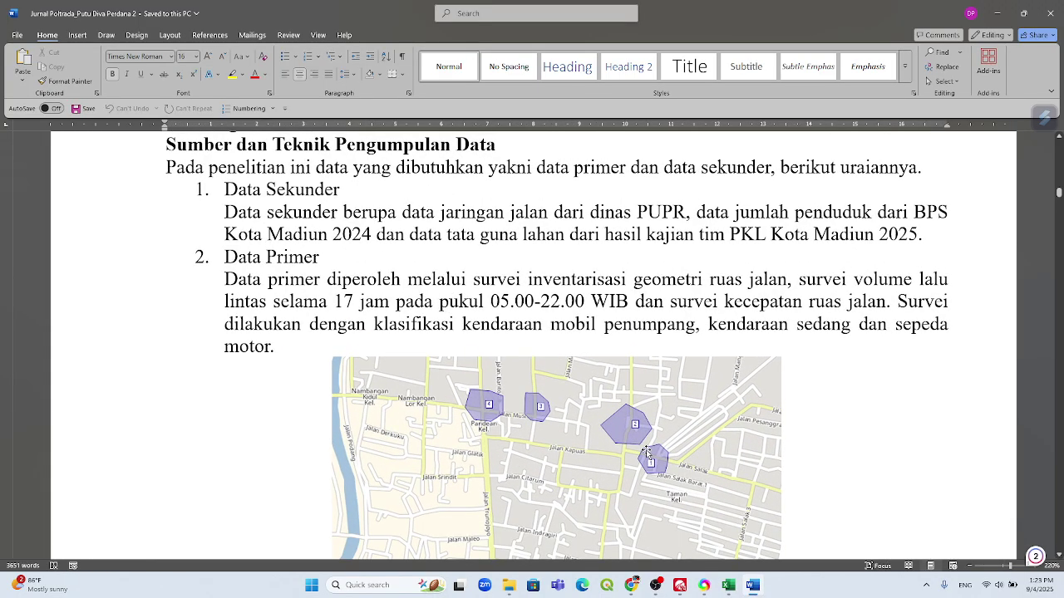
{"action": "scroll", "coordinate": [646, 449], "scroll_direction": "up", "scroll_amount": 2, "text": "ctrl"}
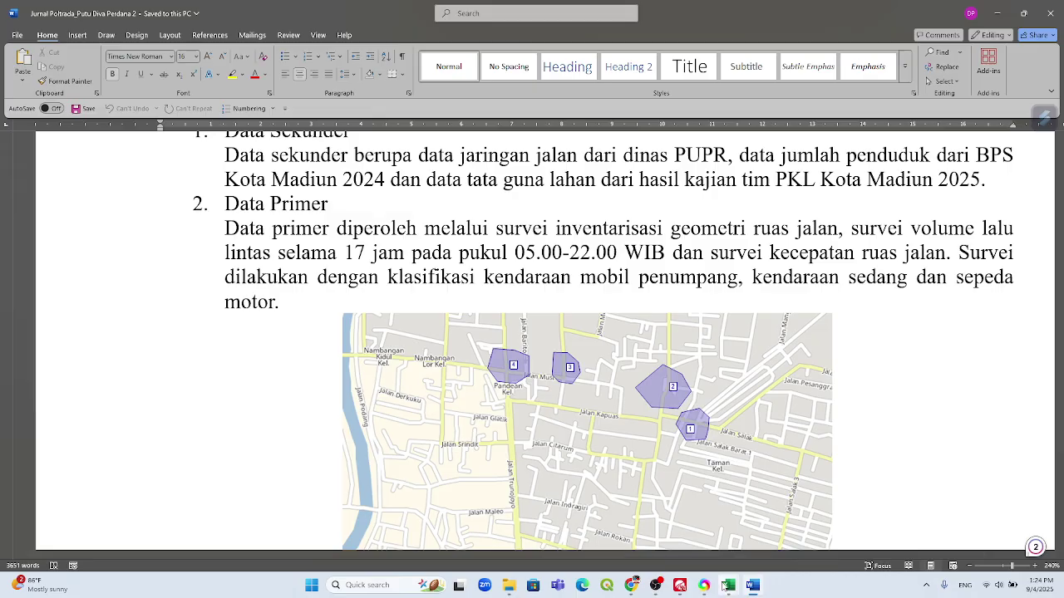
- Switch back to the sistem normalisasi KKW workbook and check the weekday tarikan of zone 1 and the Bangkitan and tarikan of zone 2
{"action": "mouse_move", "coordinate": [728, 585]}
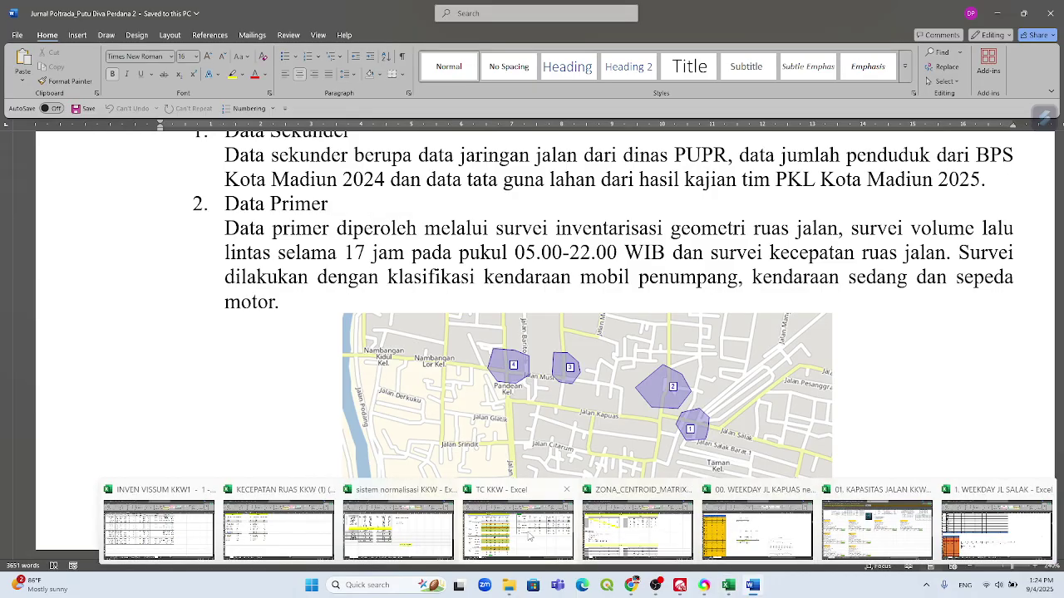
{"action": "left_click", "coordinate": [401, 484]}
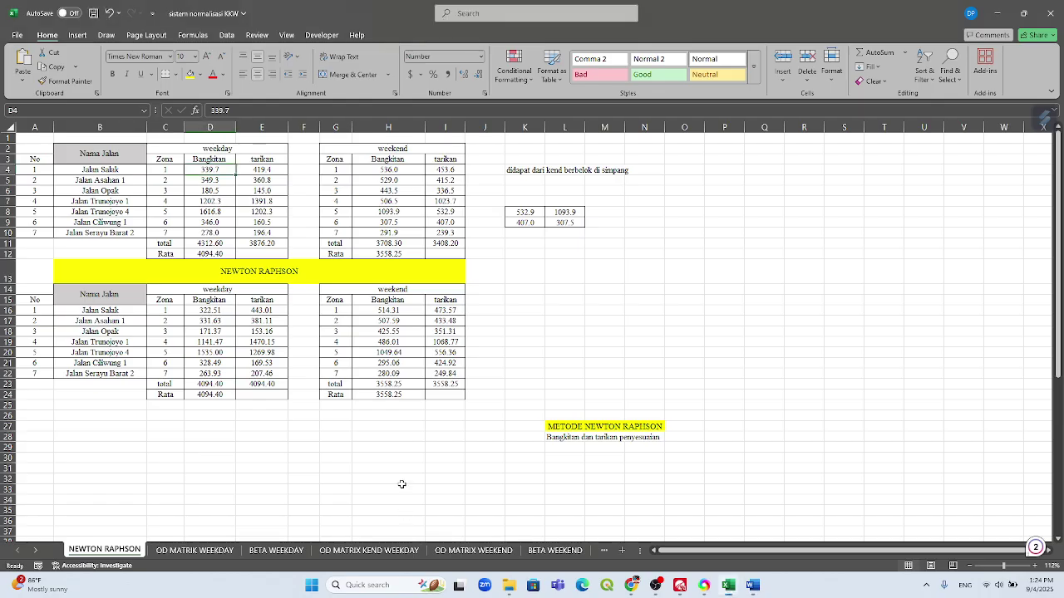
{"action": "left_click", "coordinate": [256, 171]}
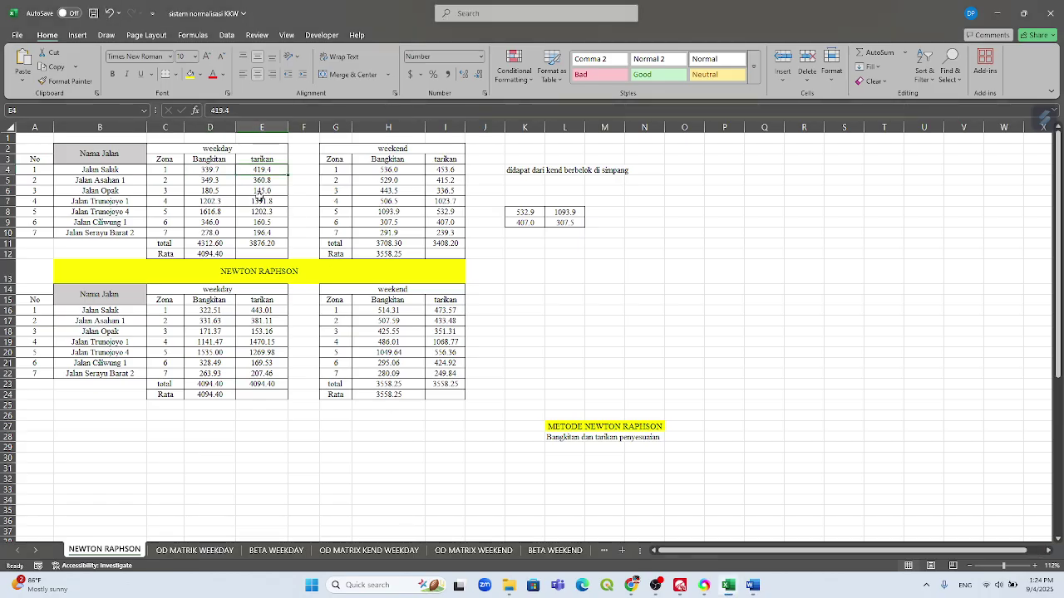
{"action": "left_click", "coordinate": [209, 181]}
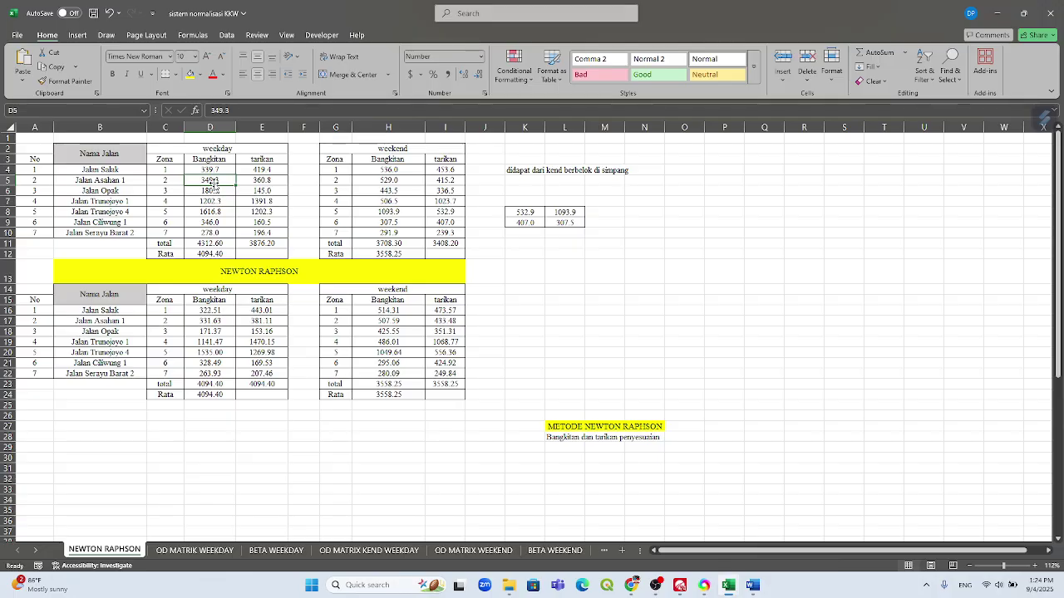
{"action": "left_click", "coordinate": [253, 184]}
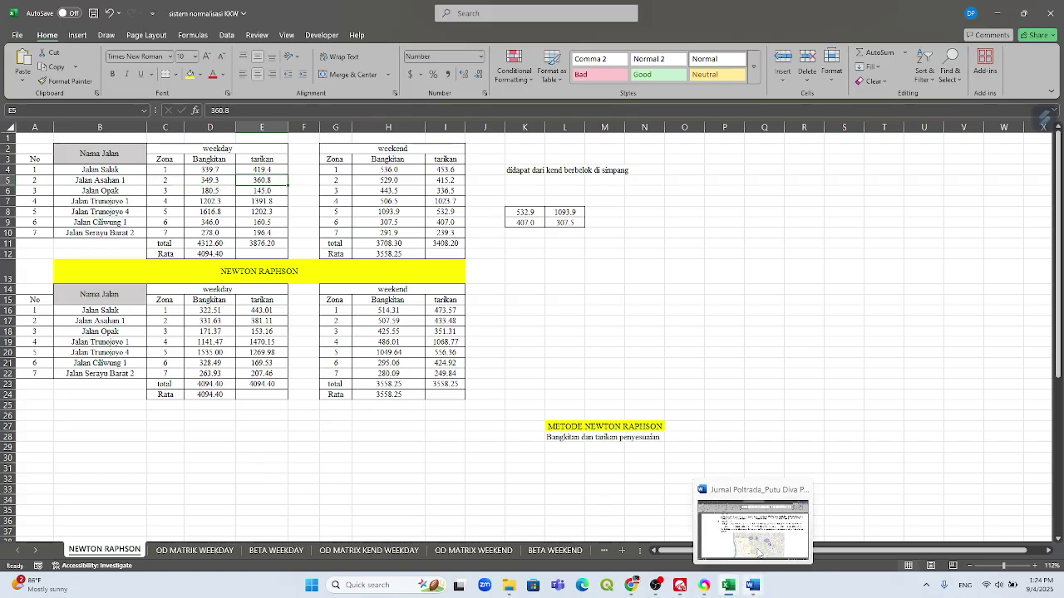
- Consult the zone map in the Word journal again, and return to the sistem normalisasi KKW workbook to check the original weekday Bangkitan and tarikan totals
{"action": "left_click", "coordinate": [742, 502]}
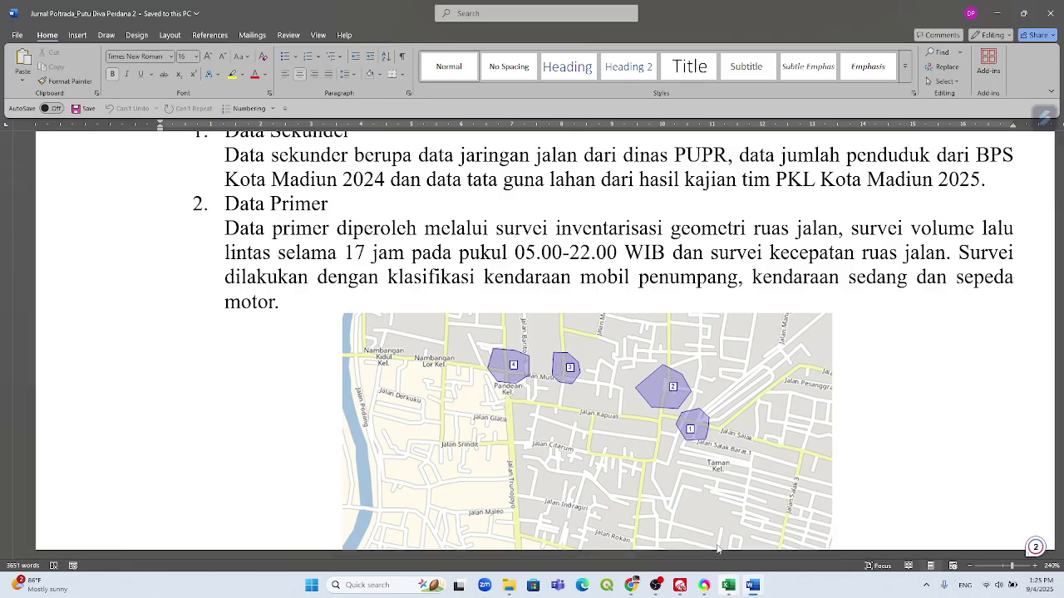
{"action": "mouse_move", "coordinate": [729, 586]}
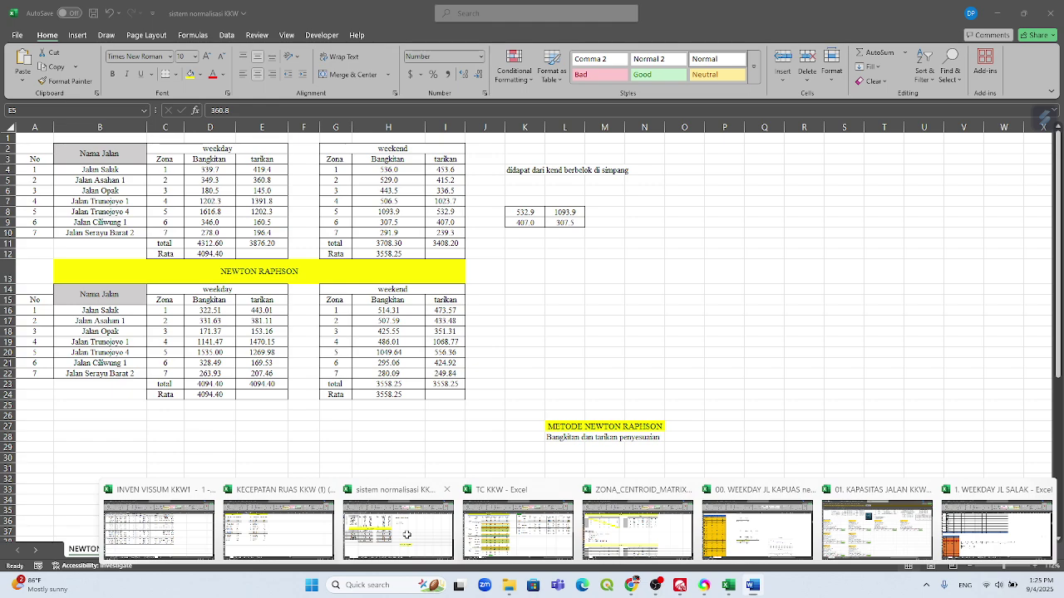
{"action": "left_click", "coordinate": [405, 534]}
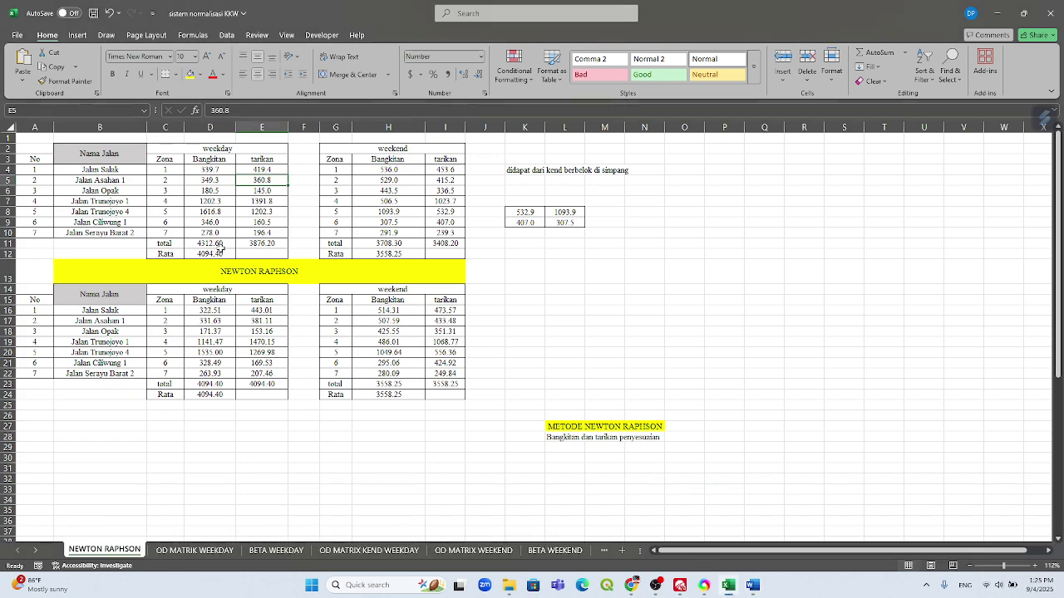
{"action": "left_click", "coordinate": [223, 247]}
{"action": "left_click", "coordinate": [256, 246]}
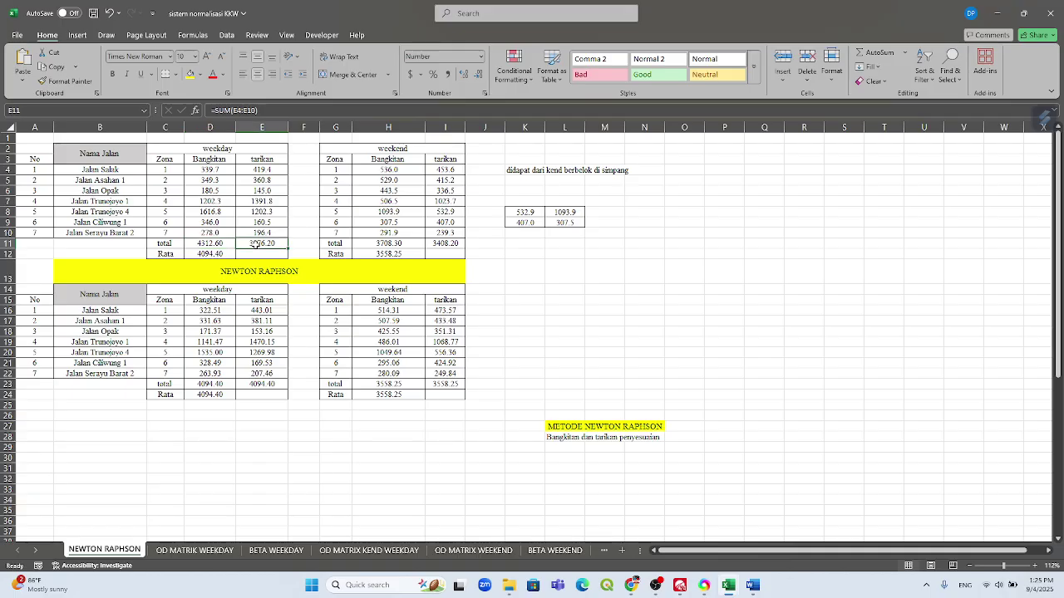
- Inspect the formulas behind the original weekday tarikan total and the Rata average of the weekday totals
{"action": "double_click", "coordinate": [254, 244]}
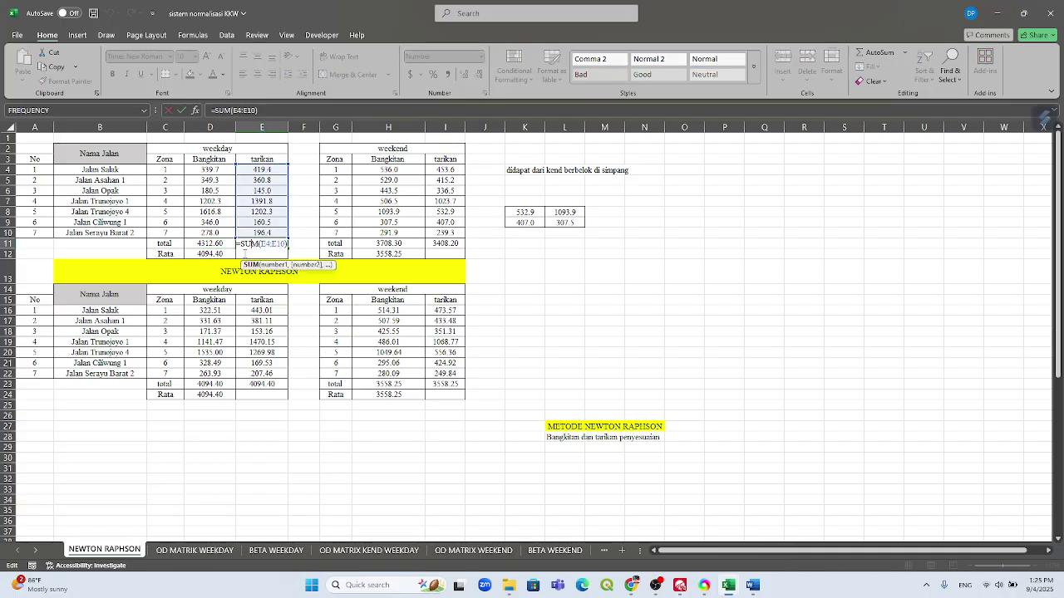
{"action": "key", "text": "Return"}
{"action": "left_click", "coordinate": [307, 244]}
{"action": "left_click", "coordinate": [226, 253]}
{"action": "double_click", "coordinate": [226, 253]}
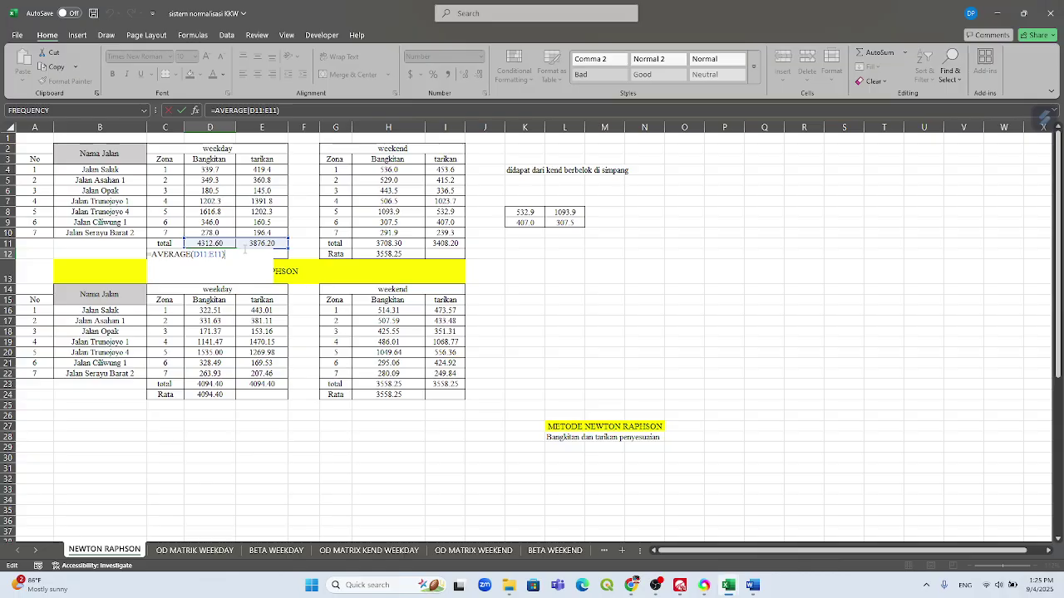
{"action": "left_click", "coordinate": [233, 254]}
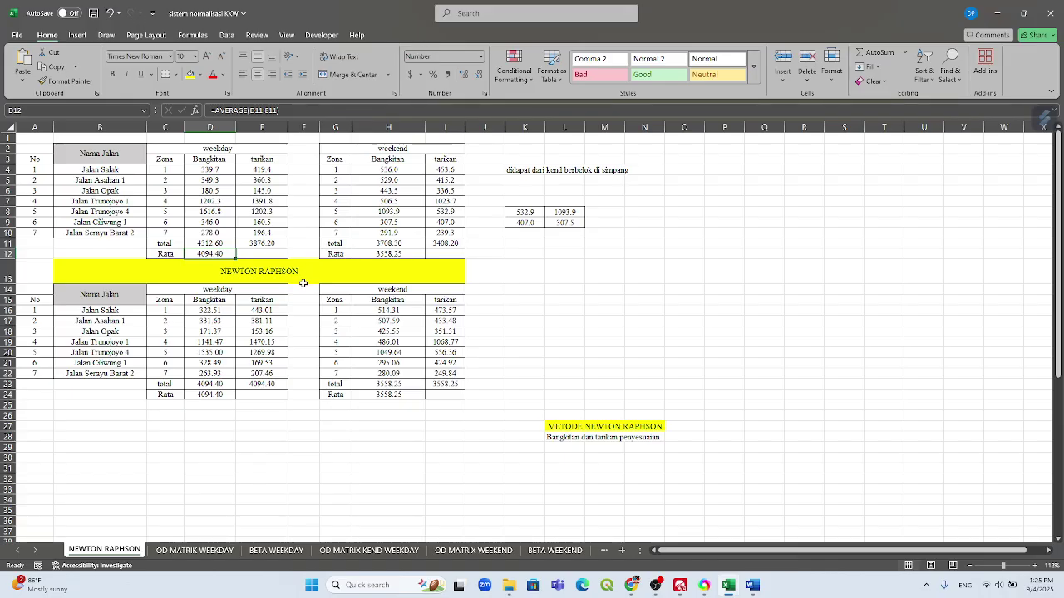
- Compare the original weekday Bangkitan and tarikan totals with the Newton Raphson adjusted weekday and weekend totals
{"action": "left_click", "coordinate": [228, 247]}
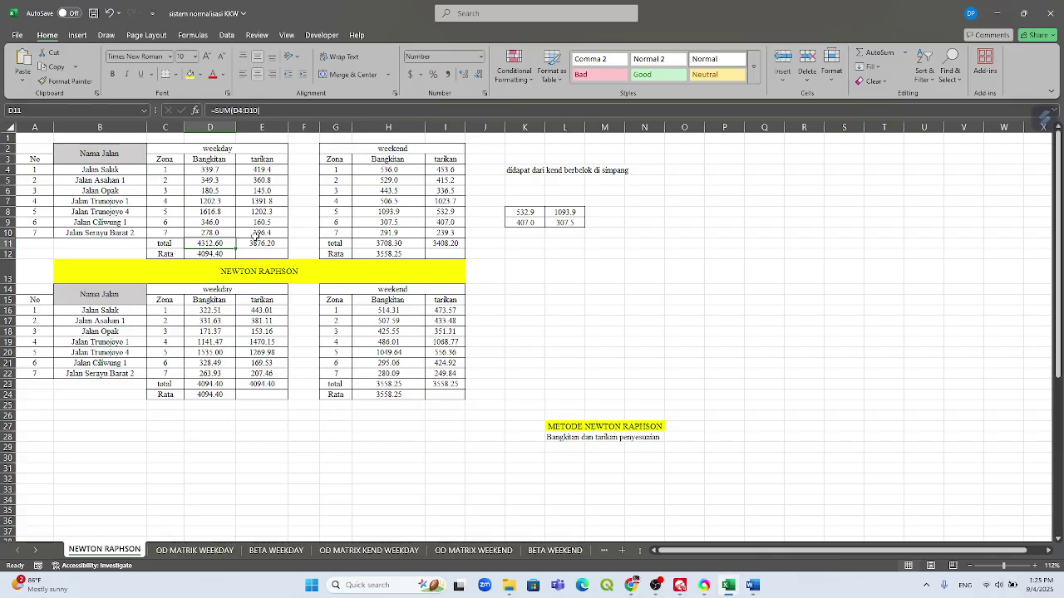
{"action": "left_click", "coordinate": [259, 244]}
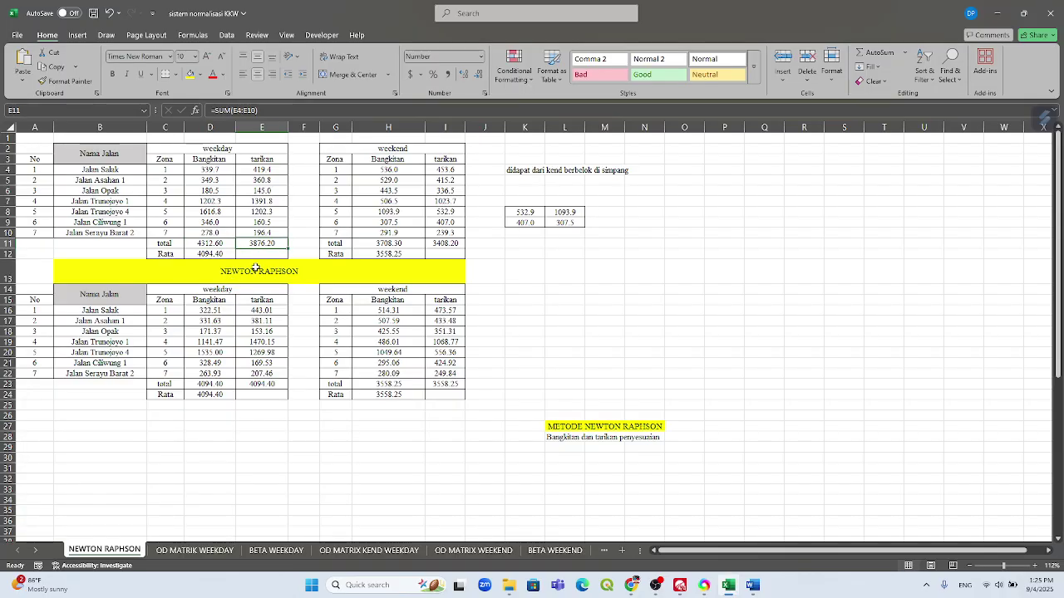
{"action": "left_click", "coordinate": [216, 384]}
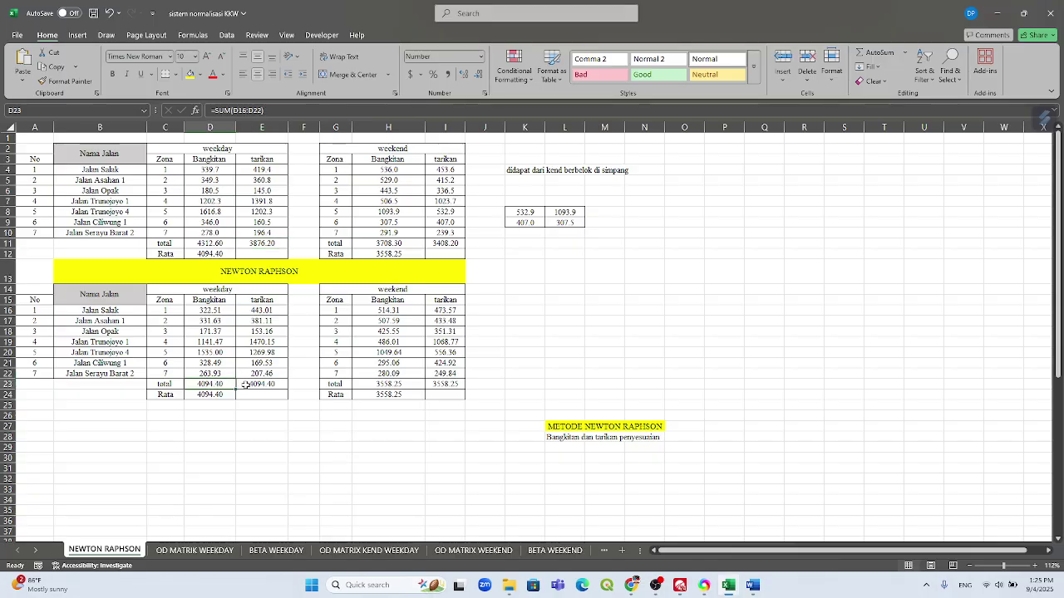
{"action": "left_click", "coordinate": [248, 386]}
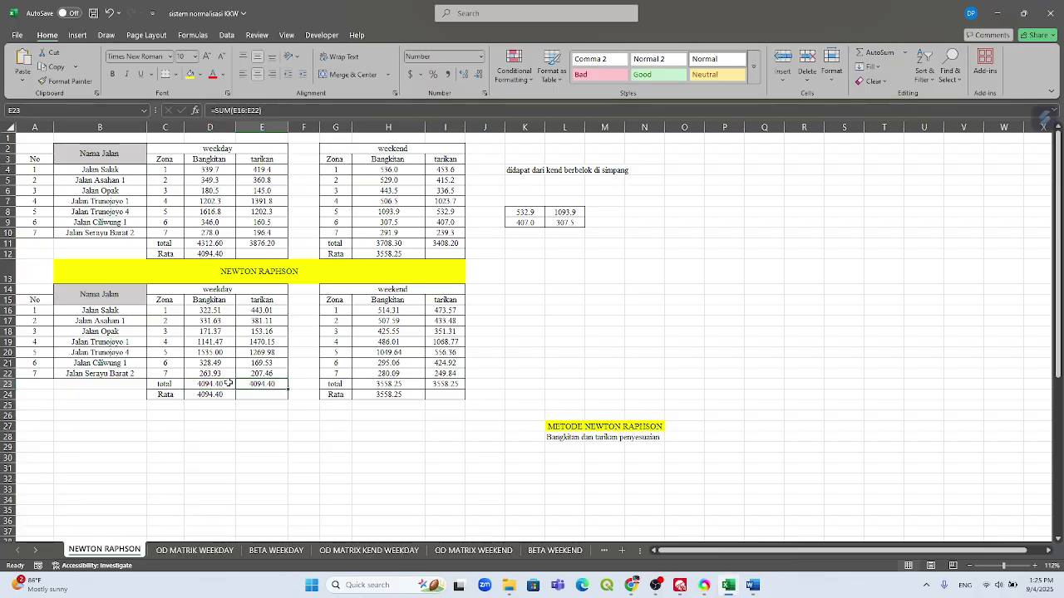
{"action": "left_click_drag", "start_coordinate": [229, 383], "coordinate": [260, 384]}
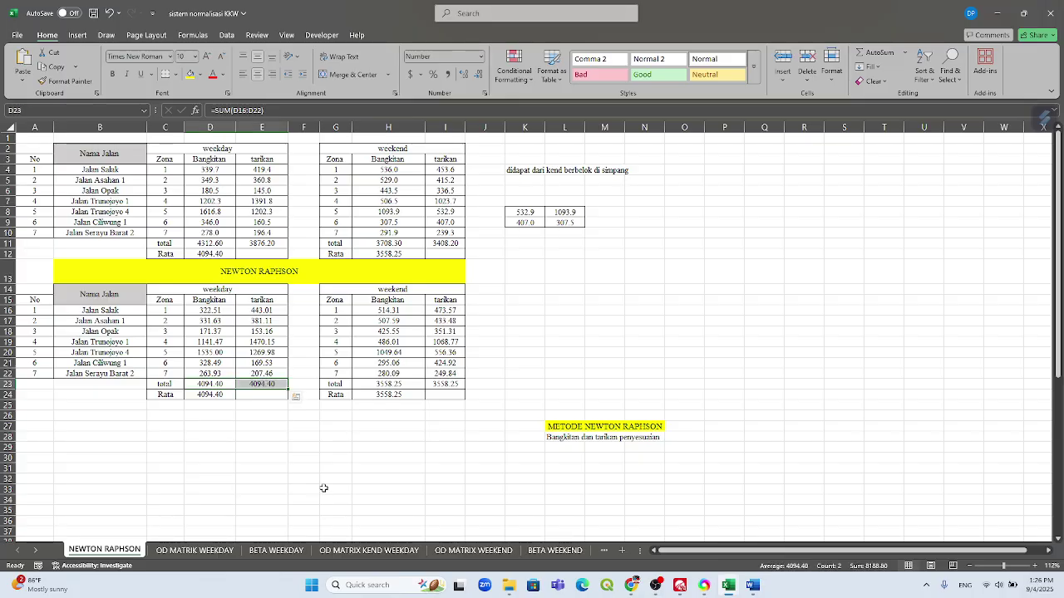
{"action": "left_click", "coordinate": [389, 384]}
{"action": "left_click_drag", "start_coordinate": [427, 384], "coordinate": [446, 385]}
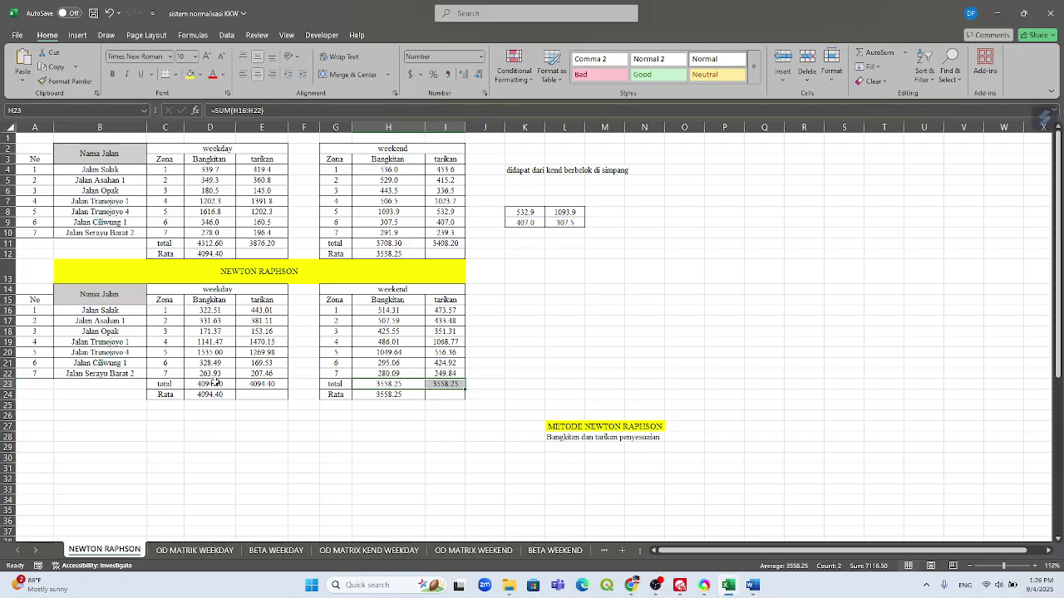
- Inspect the adjusted weekday Bangkitan and tarikan formulas of zone 1, Jalan Salak, in the NEWTON RAPHSON table
{"action": "left_click", "coordinate": [212, 310]}
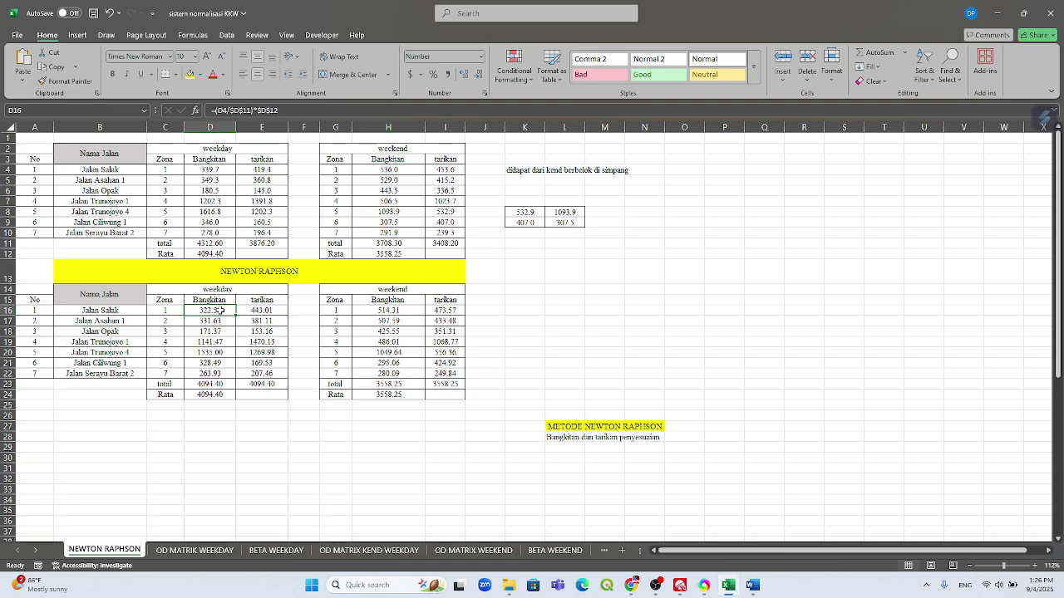
{"action": "double_click", "coordinate": [221, 311]}
{"action": "key", "text": "Escape"}
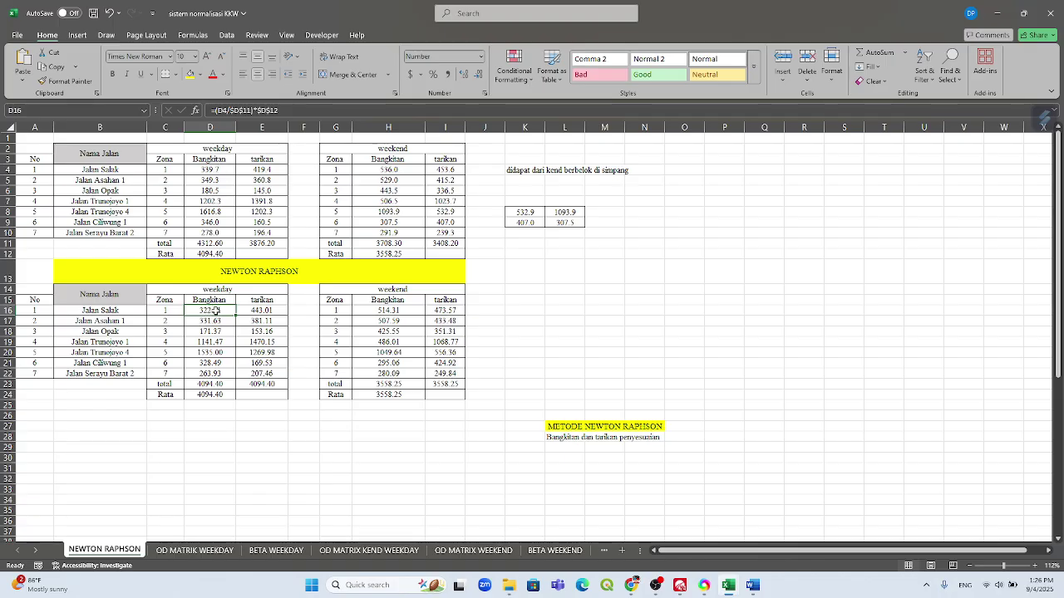
{"action": "double_click", "coordinate": [216, 311]}
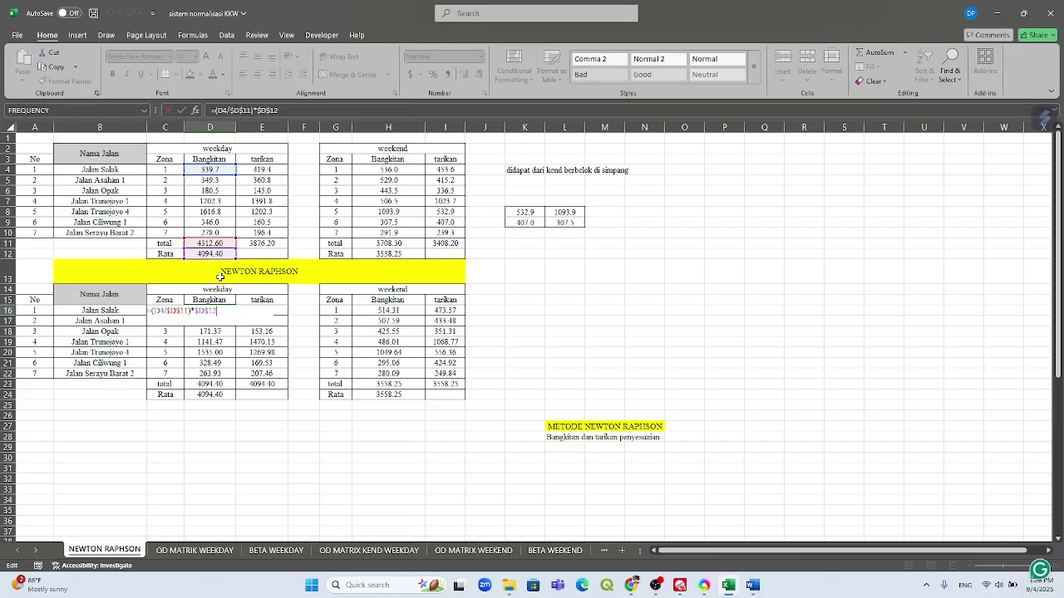
{"action": "key", "text": "ctrl+Return"}
{"action": "left_click", "coordinate": [253, 307]}
{"action": "double_click", "coordinate": [253, 308]}
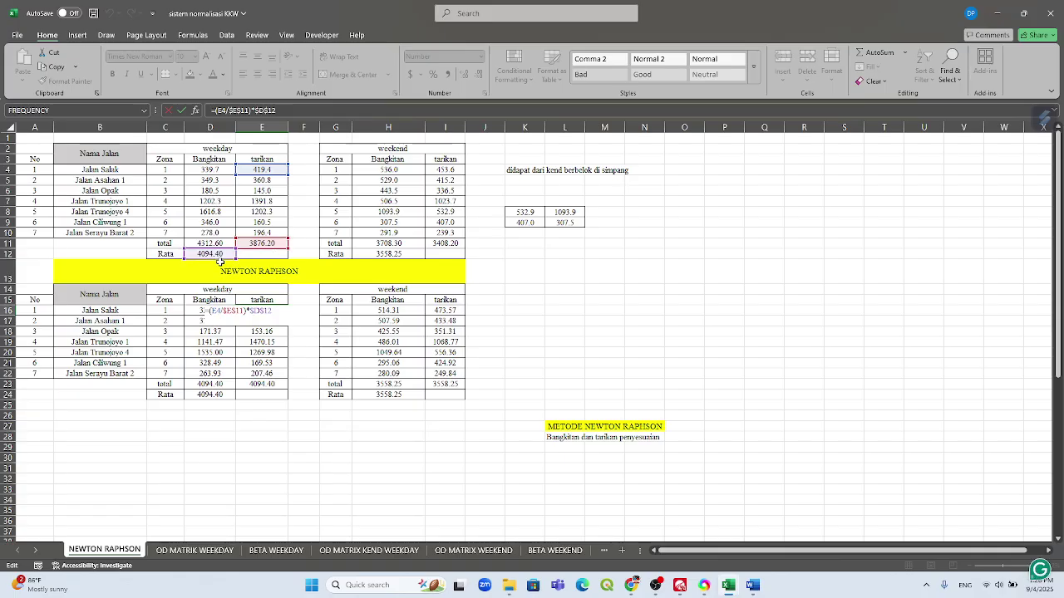
{"action": "key", "text": "ctrl+Return"}
- Inspect the adjusted weekday Bangkitan formula of zone 7, Jalan Serayu Barat 2
{"action": "left_click", "coordinate": [207, 377]}
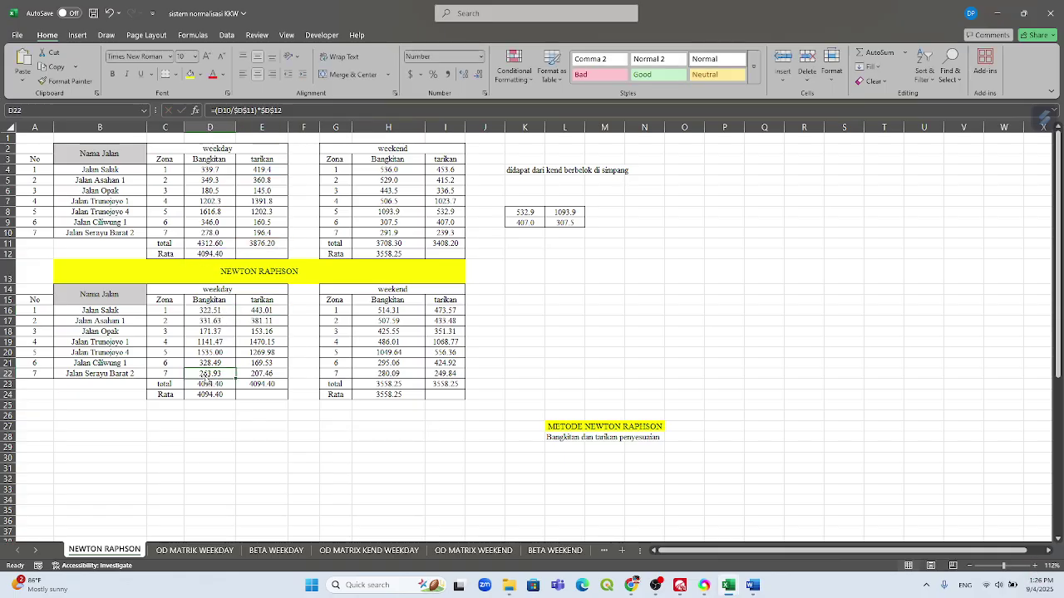
{"action": "double_click", "coordinate": [205, 376]}
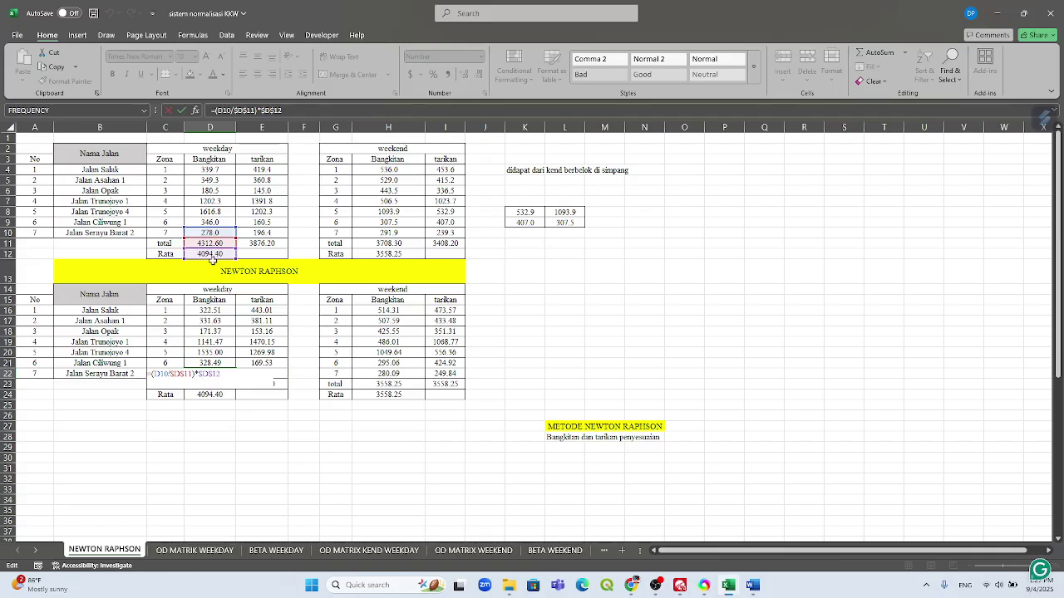
{"action": "key", "text": "ctrl+Return"}
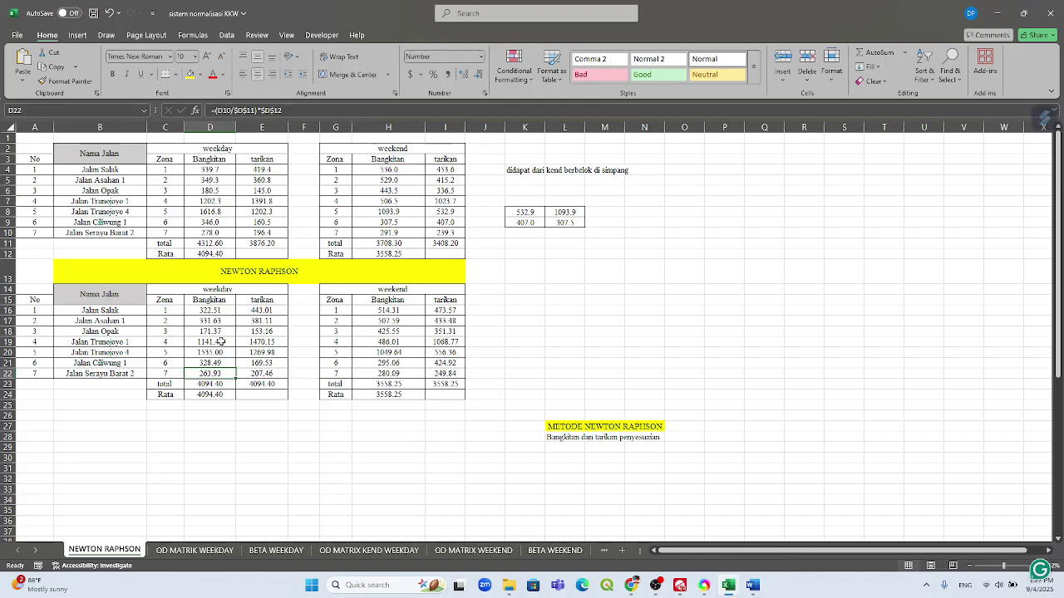
- Review the adjusted weekday zone values, then check their Bangkitan total formula, the tarikan total and the Rata average
{"action": "left_click_drag", "start_coordinate": [210, 310], "coordinate": [254, 375]}
{"action": "left_click", "coordinate": [220, 383]}
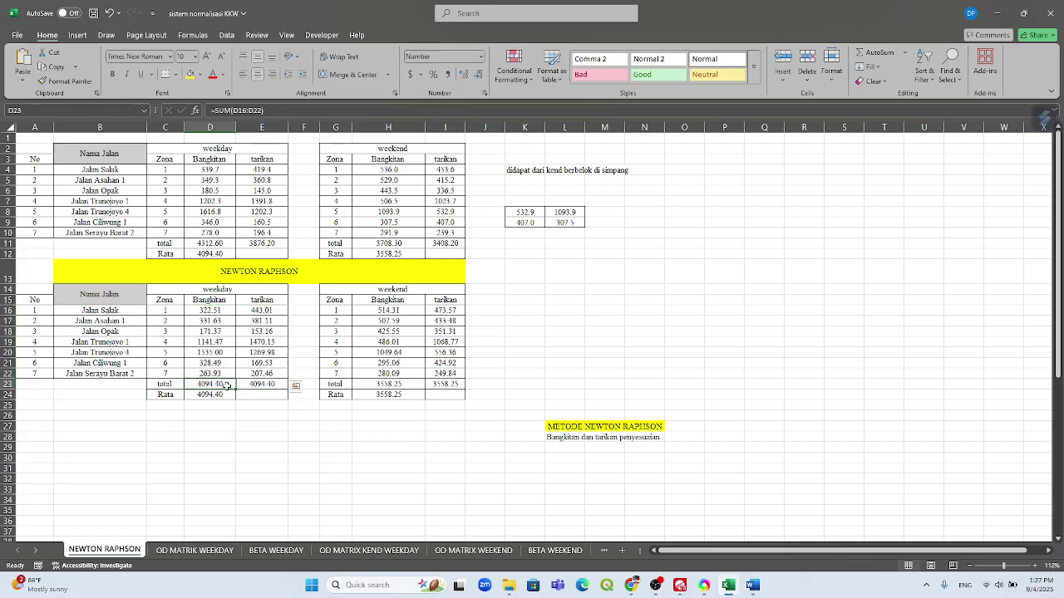
{"action": "double_click", "coordinate": [222, 384]}
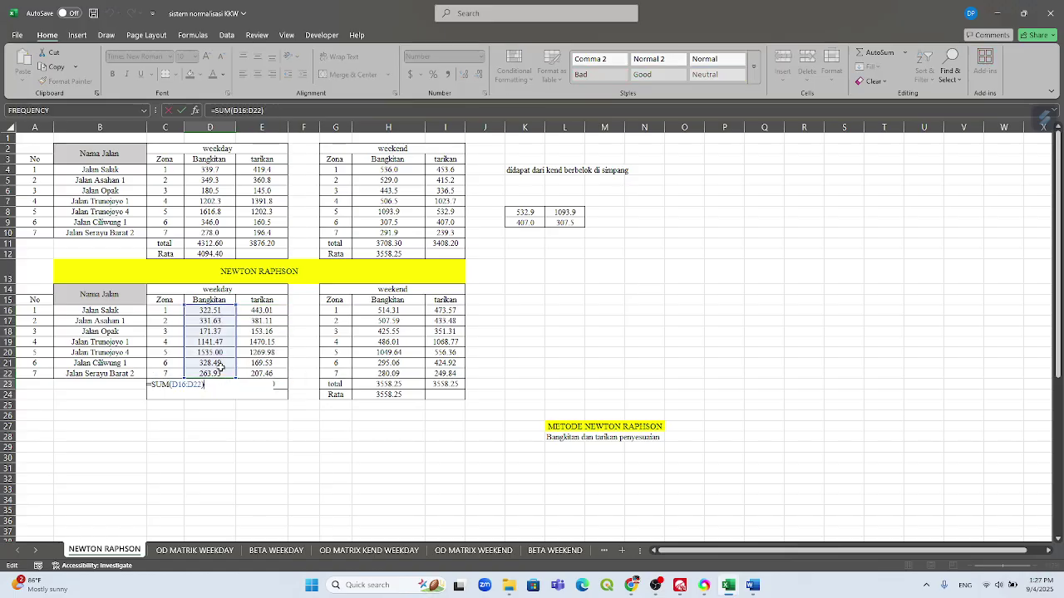
{"action": "key", "text": "Return"}
{"action": "left_click", "coordinate": [230, 387]}
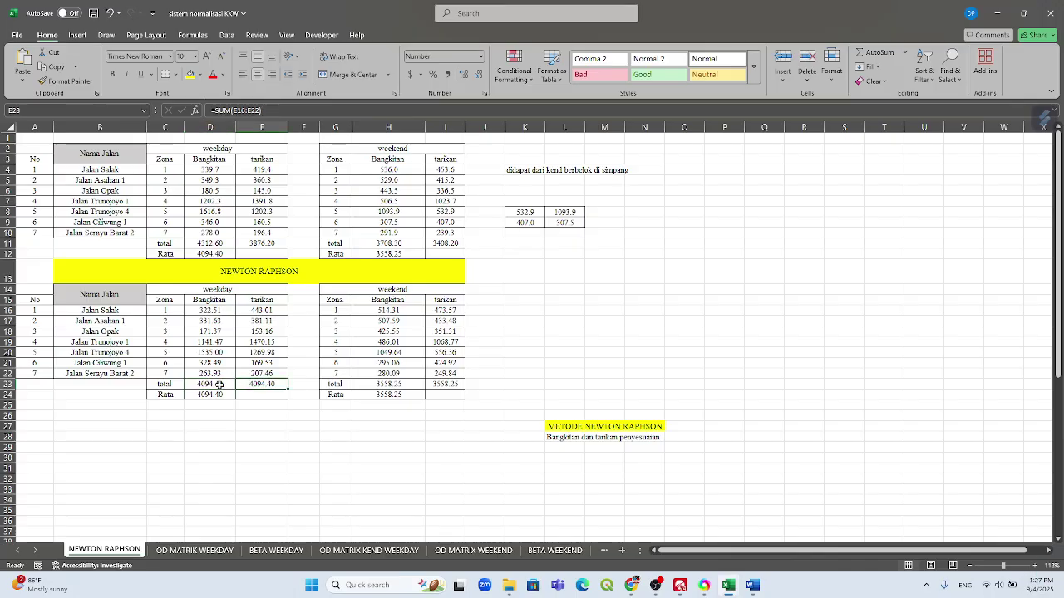
{"action": "left_click_drag", "start_coordinate": [230, 386], "coordinate": [247, 387]}
{"action": "left_click", "coordinate": [225, 395]}
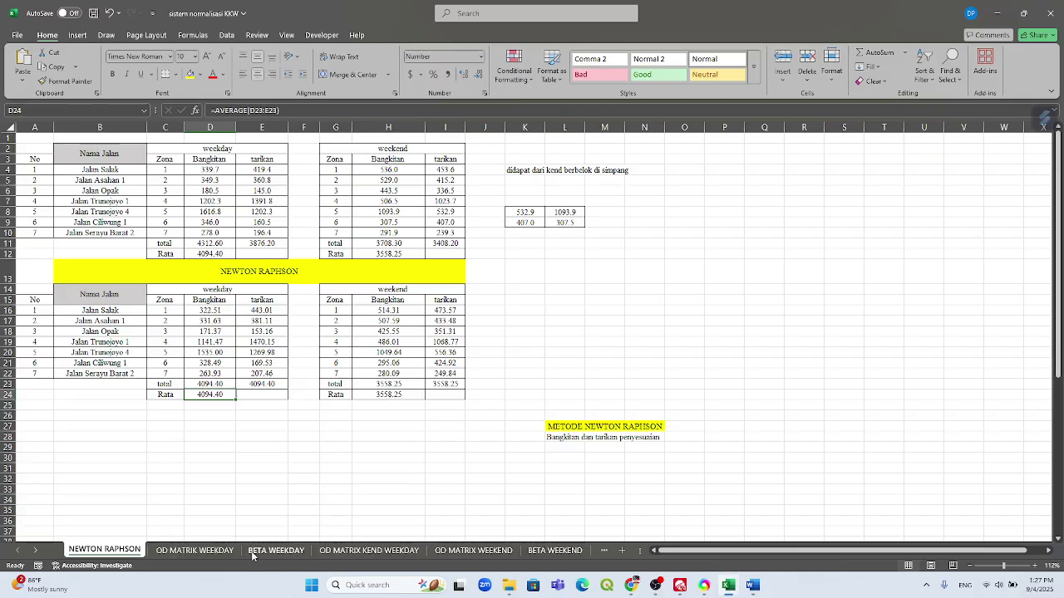
- Open the OD MATRIK WEEKDAY sheet and highlight the zone-to-zone Waktu matrix at the start of the sheet
{"action": "left_click", "coordinate": [195, 550]}
{"action": "scroll", "coordinate": [195, 356], "scroll_direction": "up", "scroll_amount": 9}
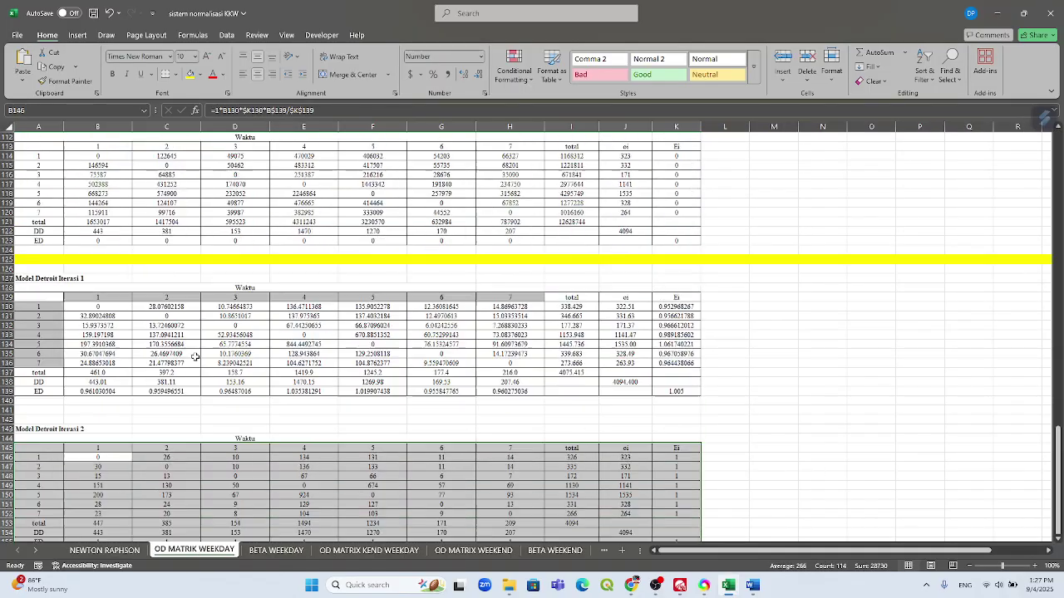
{"action": "scroll", "coordinate": [195, 357], "scroll_direction": "up", "scroll_amount": 7}
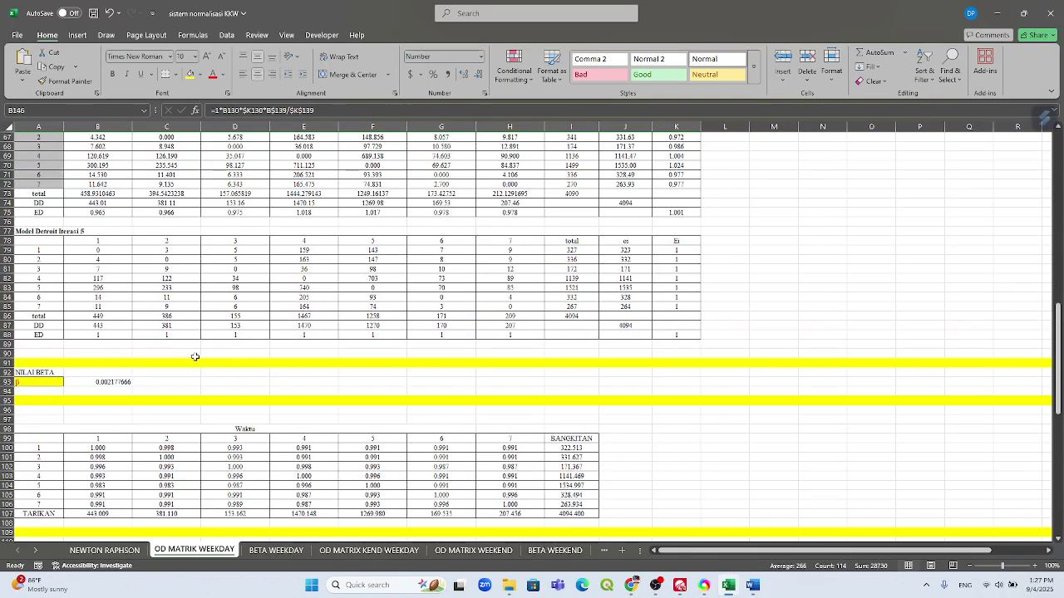
{"action": "scroll", "coordinate": [196, 357], "scroll_direction": "up", "scroll_amount": 20}
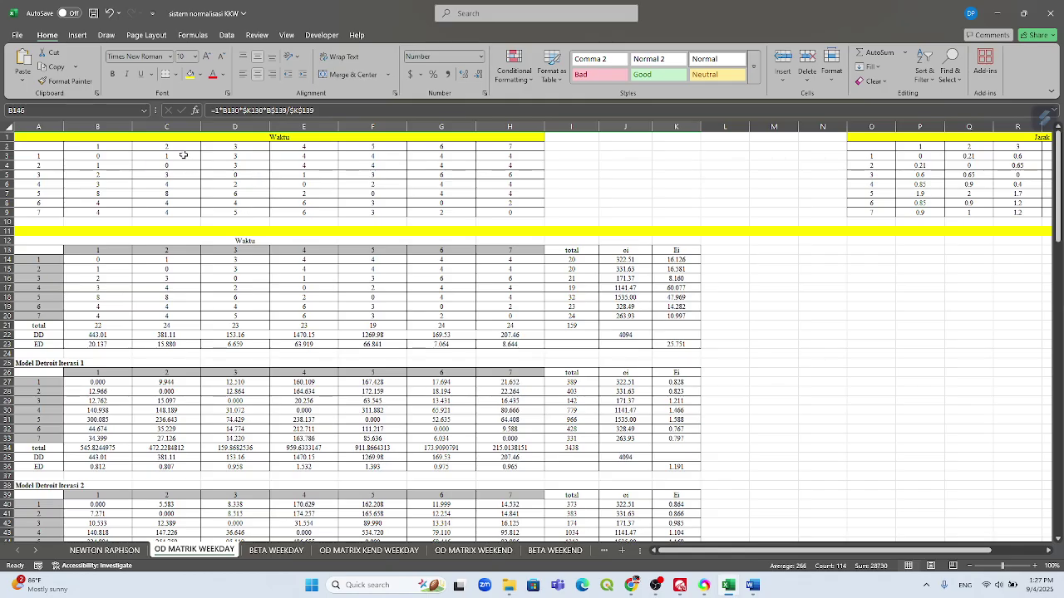
{"action": "left_click", "coordinate": [49, 148]}
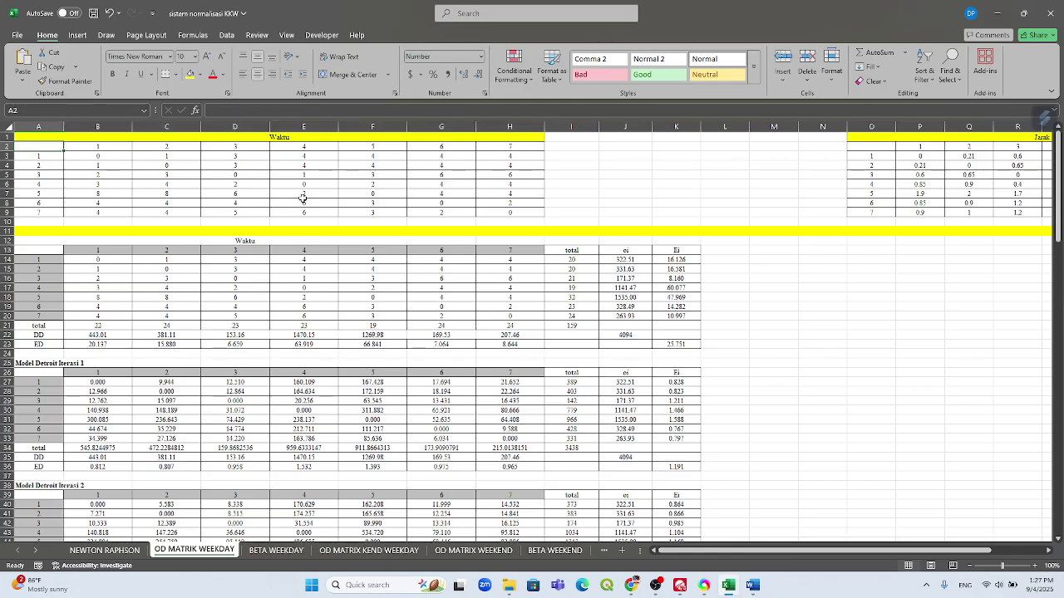
{"action": "left_click", "coordinate": [511, 210], "text": "shift"}
{"action": "left_click_drag", "start_coordinate": [511, 210], "coordinate": [511, 213]}
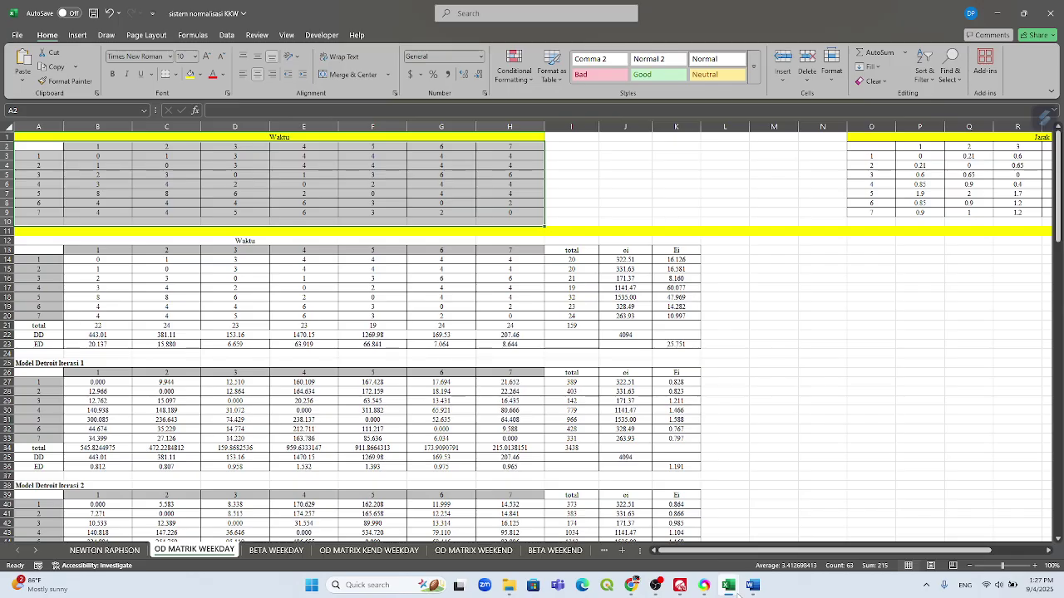
- Consult the weekday Waktu matrix in the ZONA_CENTROID_MATRIX KKW1 workbook, and return to the OD MATRIK WEEKDAY sheet of sistem normalisasi KKW
{"action": "mouse_move", "coordinate": [737, 593]}
{"action": "left_click", "coordinate": [638, 532]}
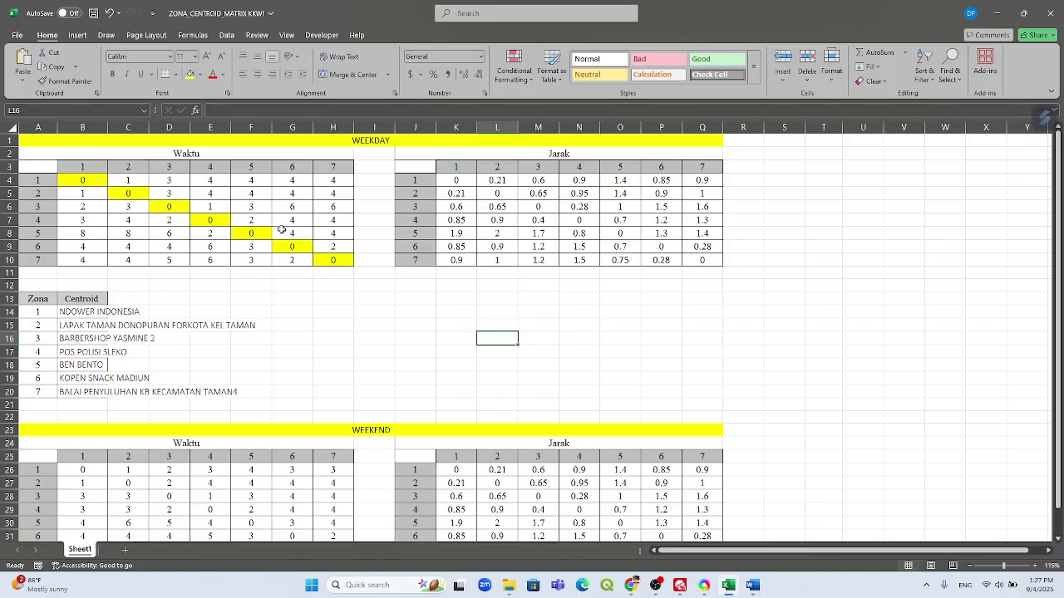
{"action": "mouse_move", "coordinate": [731, 586]}
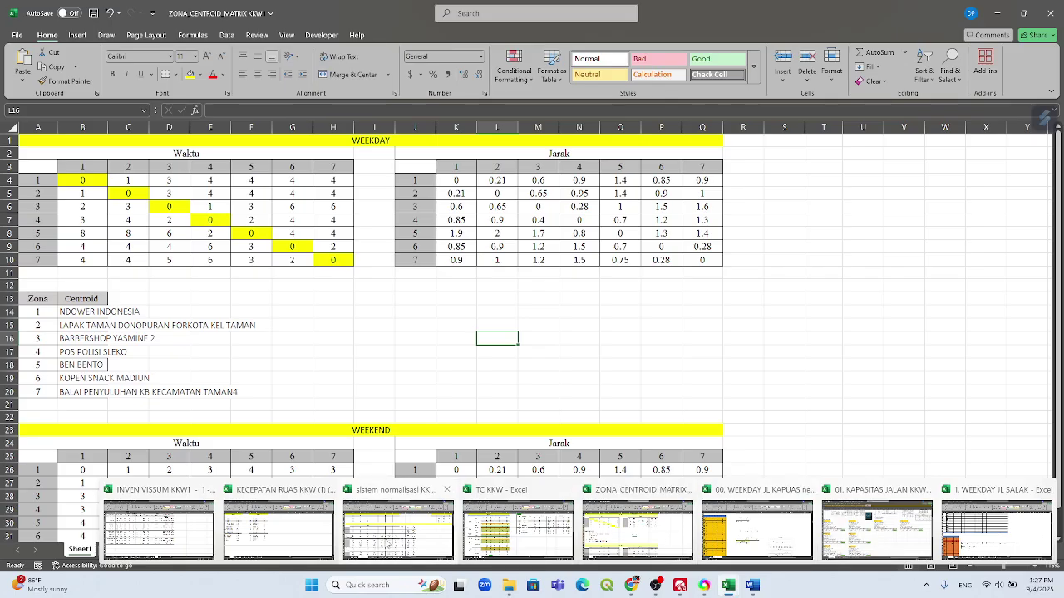
{"action": "left_click", "coordinate": [388, 539]}
{"action": "left_click", "coordinate": [308, 298]}
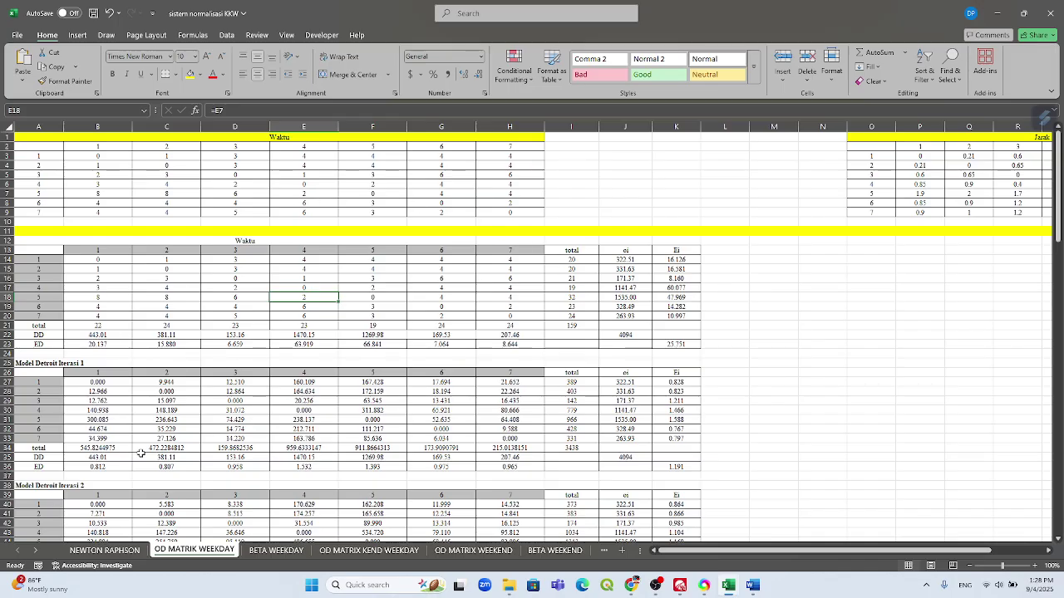
{"action": "left_click", "coordinate": [478, 553]}
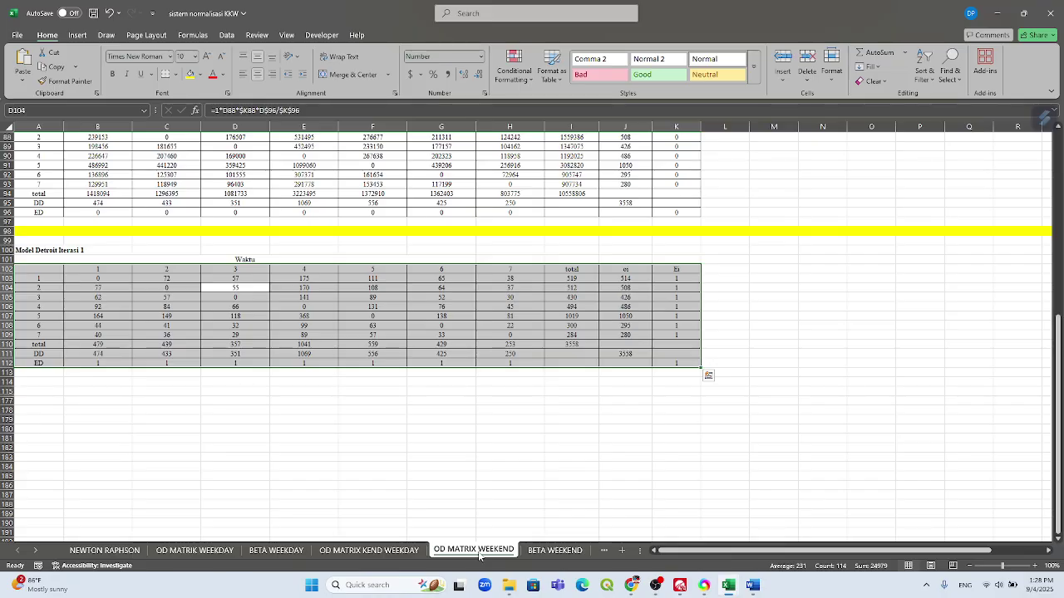
{"action": "left_click", "coordinate": [194, 550]}
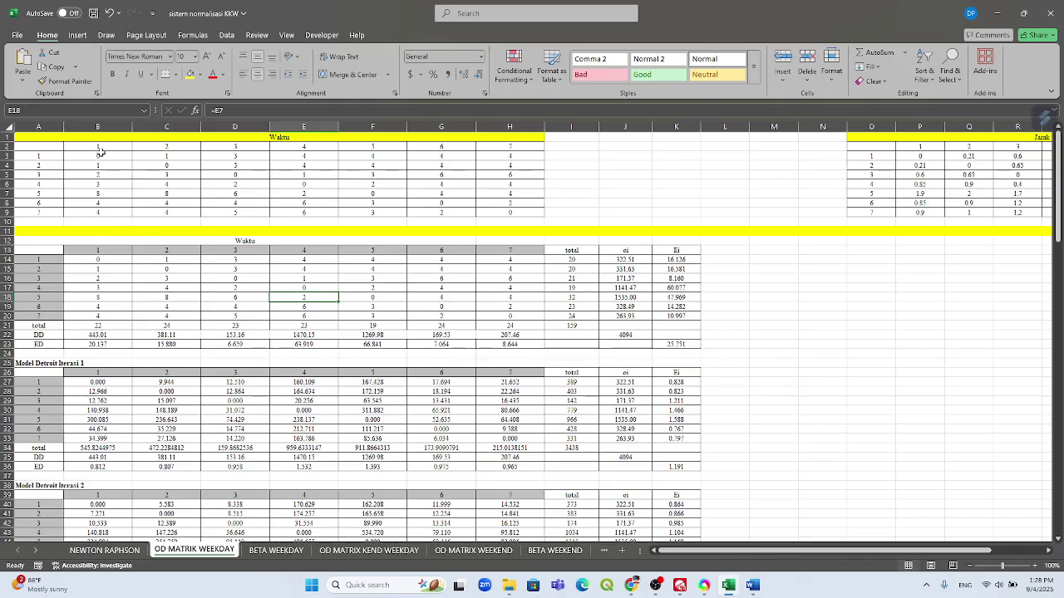
- Examine the zone 1 travel times in the weekday Waktu matrix, and highlight the seven-zone values of the second Waktu matrix beneath it
{"action": "left_click", "coordinate": [42, 157]}
{"action": "left_click", "coordinate": [162, 156]}
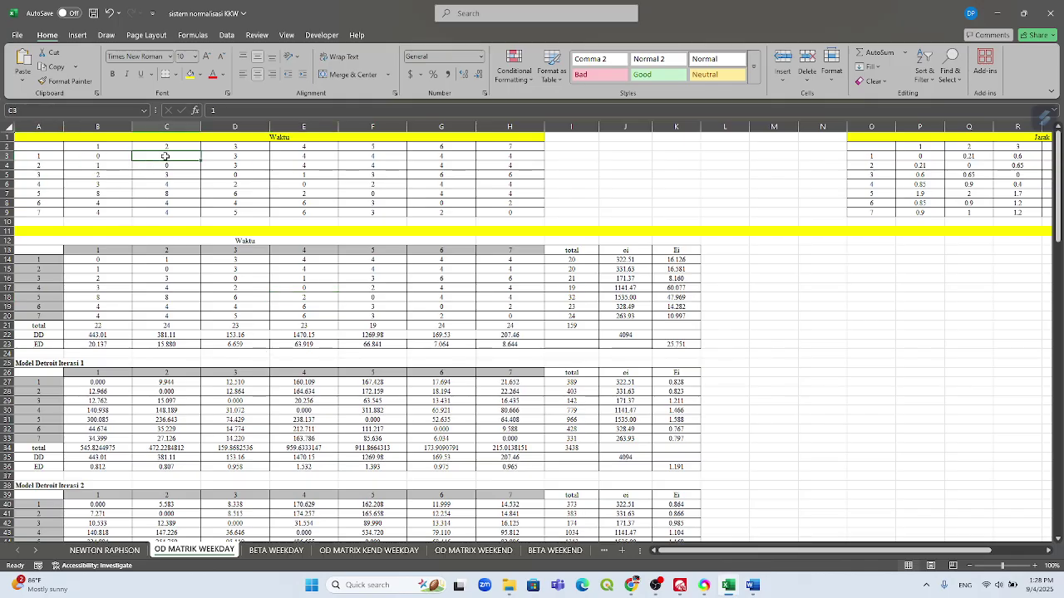
{"action": "left_click", "coordinate": [247, 157]}
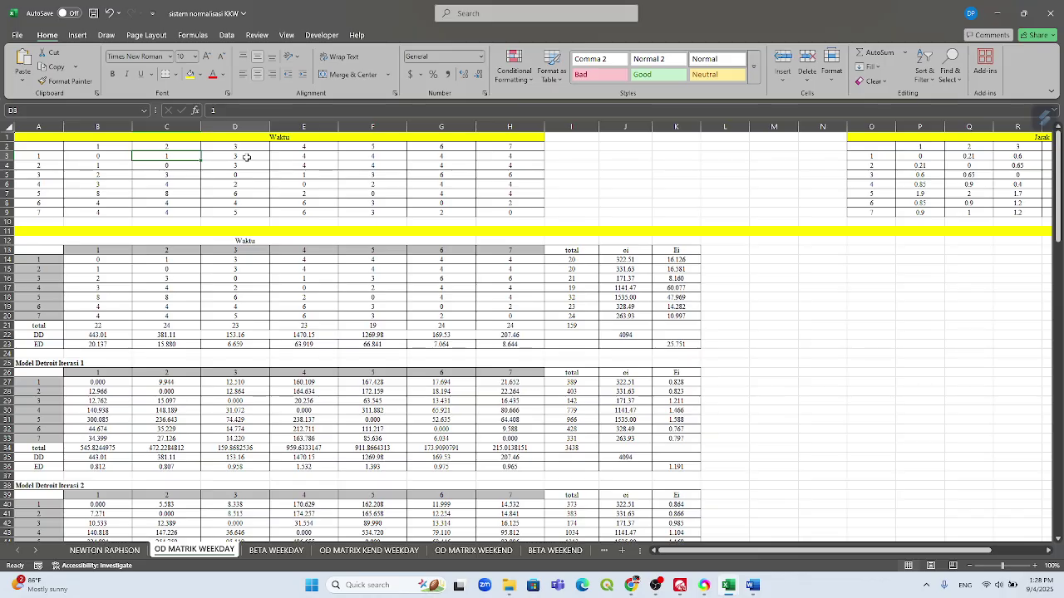
{"action": "left_click", "coordinate": [326, 163]}
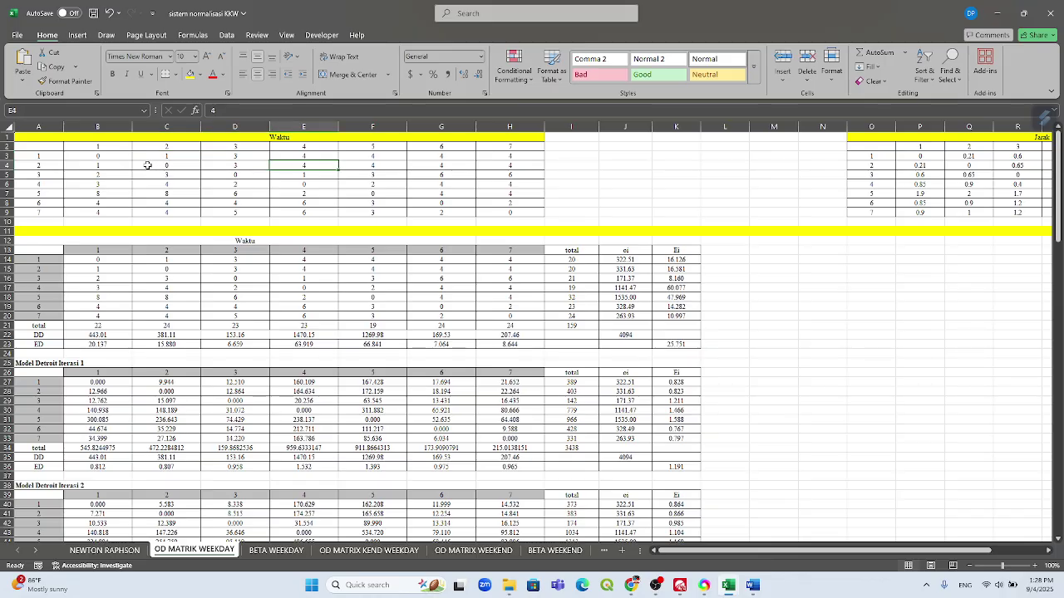
{"action": "left_click", "coordinate": [376, 155]}
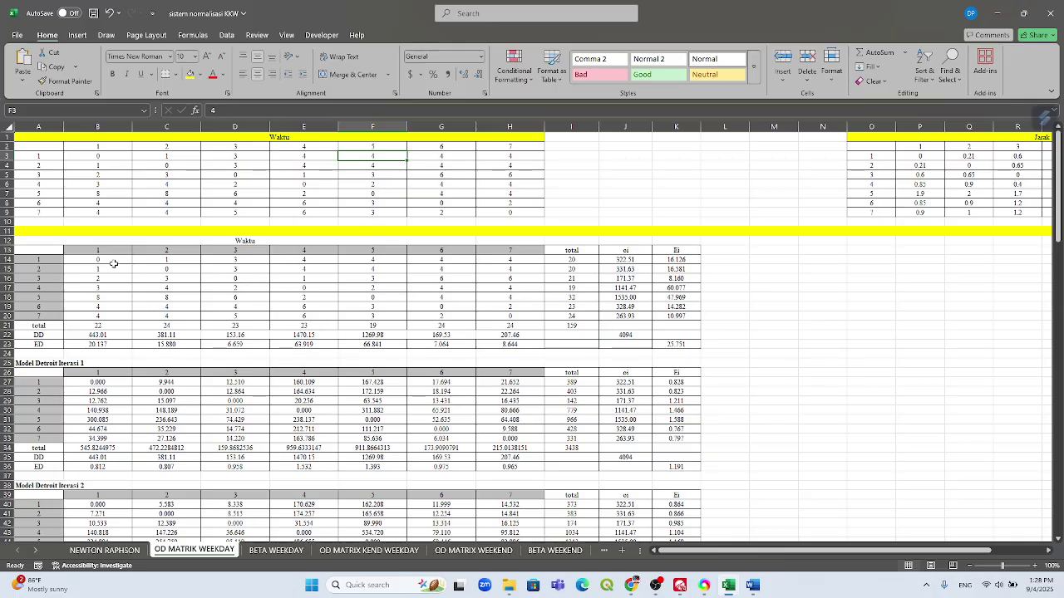
{"action": "left_click_drag", "start_coordinate": [99, 262], "coordinate": [166, 268]}
{"action": "left_click_drag", "start_coordinate": [310, 290], "coordinate": [503, 317]}
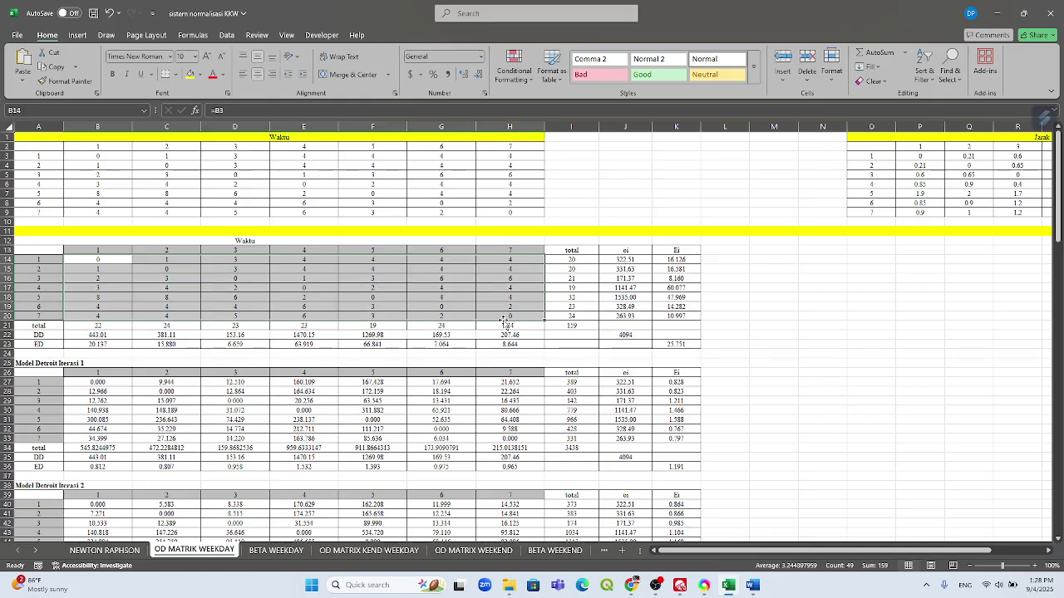
- Inspect the SUM formulas behind the zone 1 column total and the zone 1 and 2 row totals of the second Waktu matrix
{"action": "left_click", "coordinate": [101, 326]}
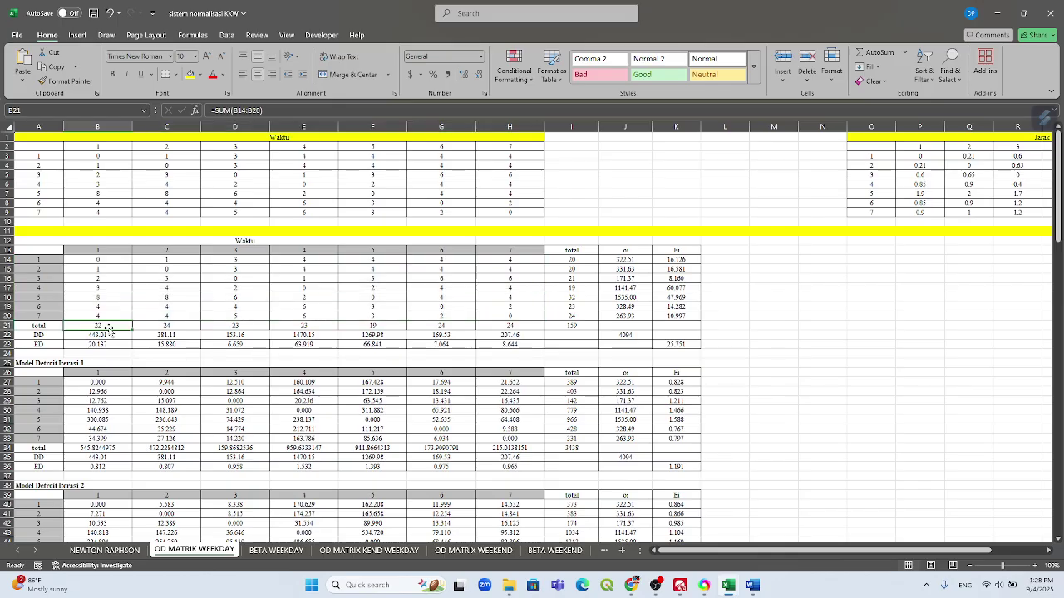
{"action": "double_click", "coordinate": [109, 326]}
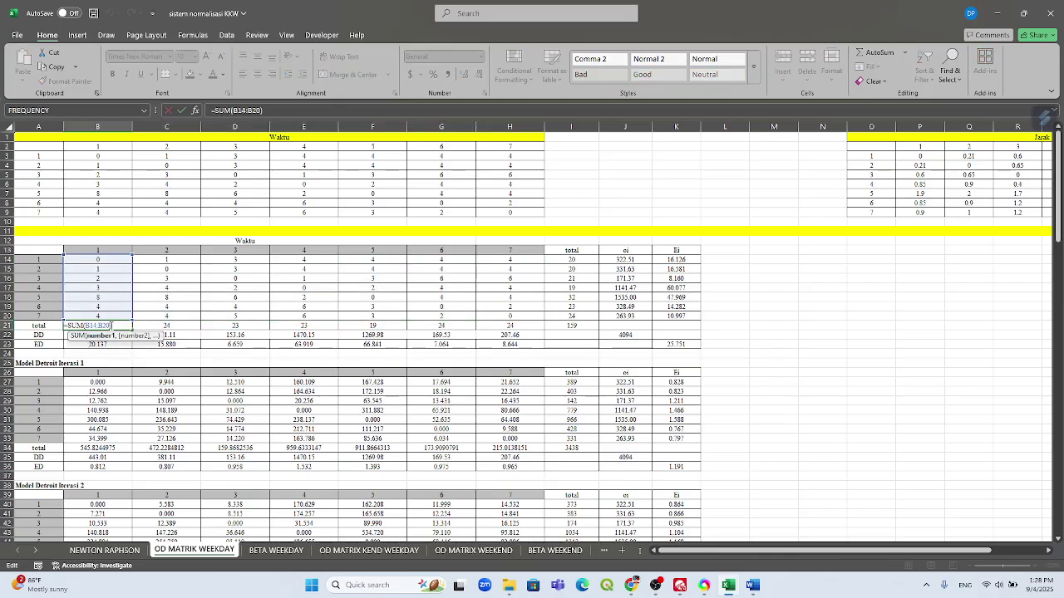
{"action": "key", "text": "Escape"}
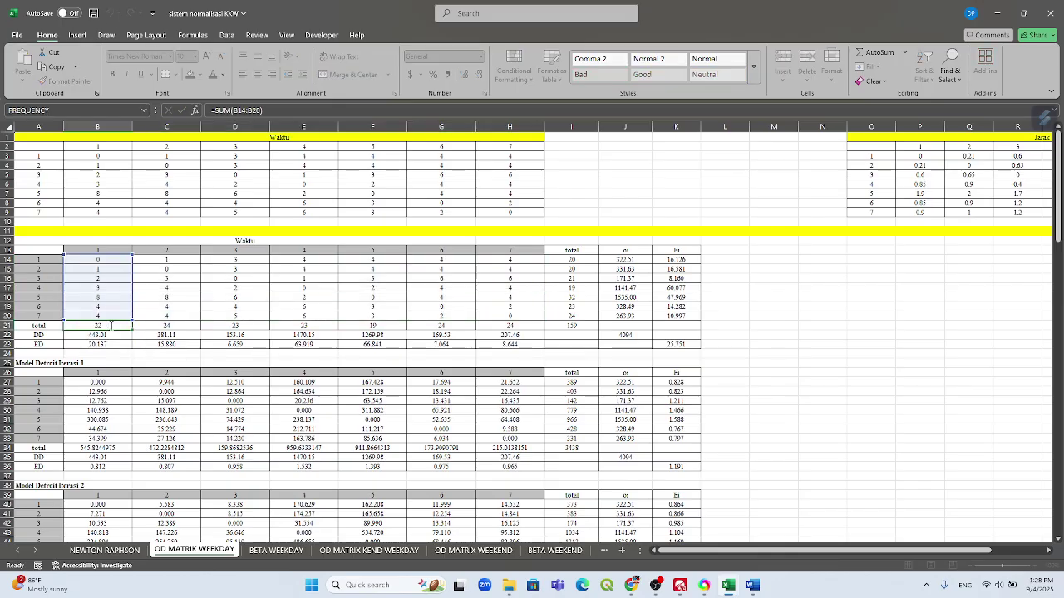
{"action": "left_click", "coordinate": [564, 260]}
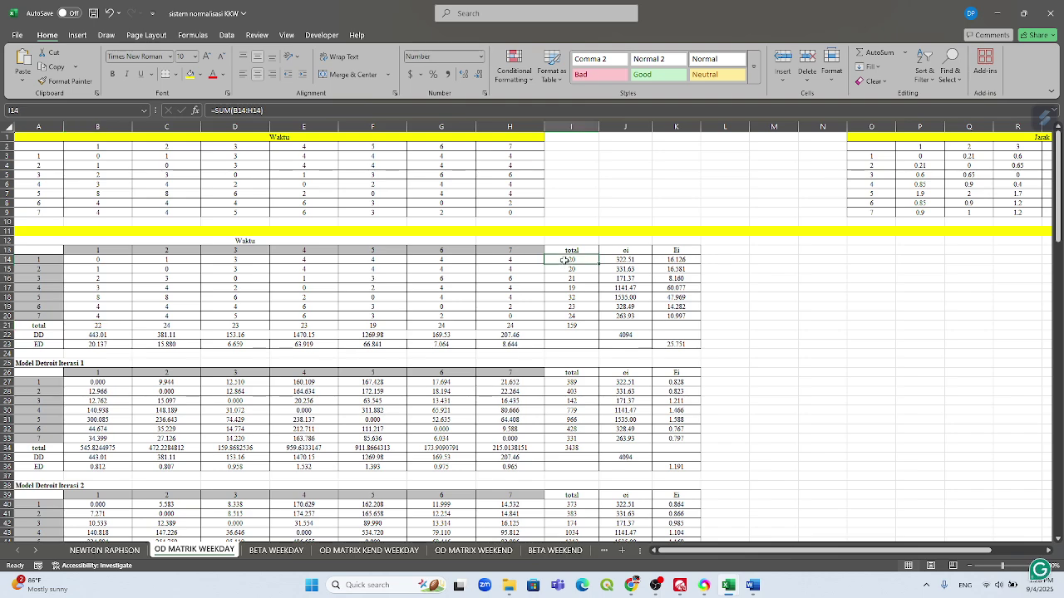
{"action": "double_click", "coordinate": [564, 261]}
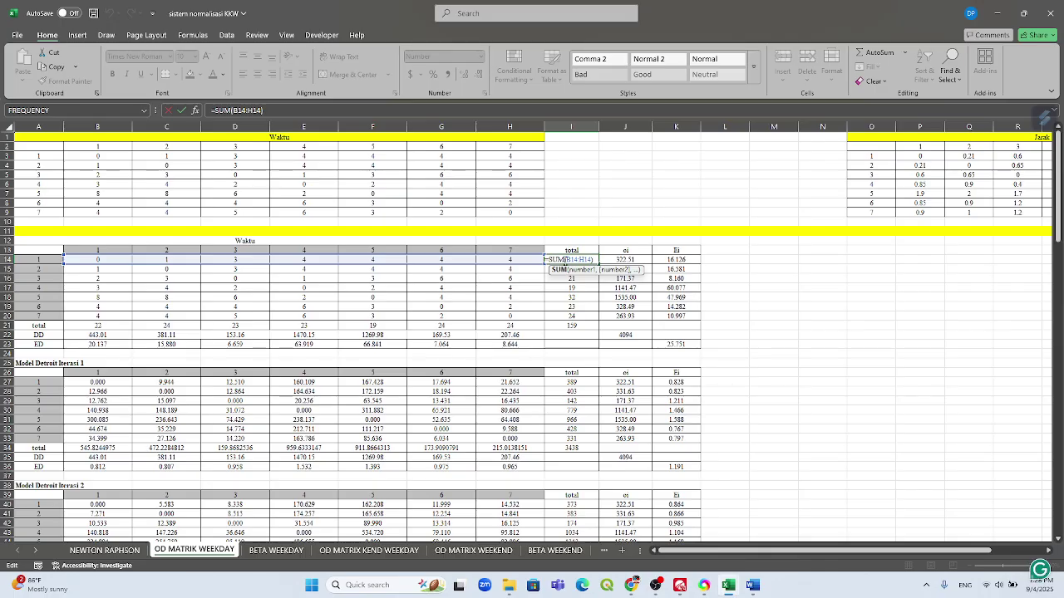
{"action": "key", "text": "Escape"}
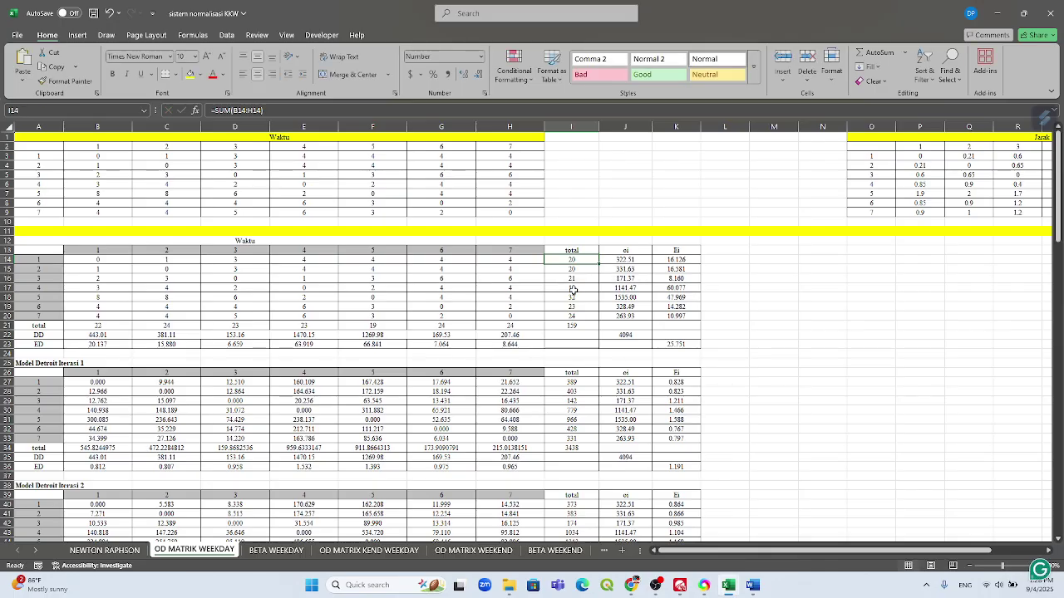
{"action": "double_click", "coordinate": [569, 269]}
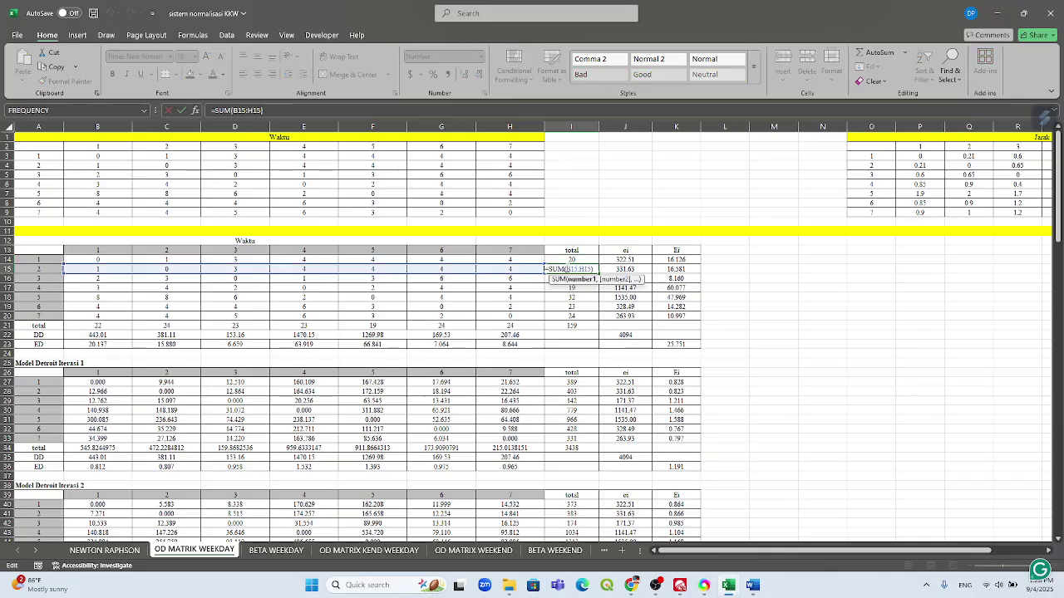
{"action": "key", "text": "Escape"}
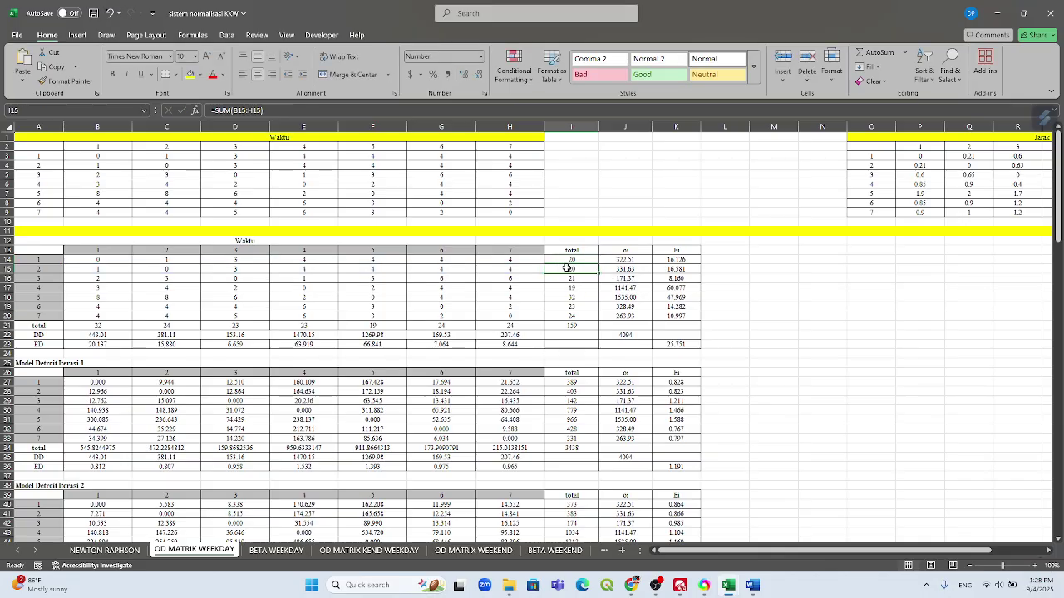
- Check the zone 7 row total and the grand total formula that sums the row totals of the second Waktu matrix
{"action": "left_click", "coordinate": [567, 317]}
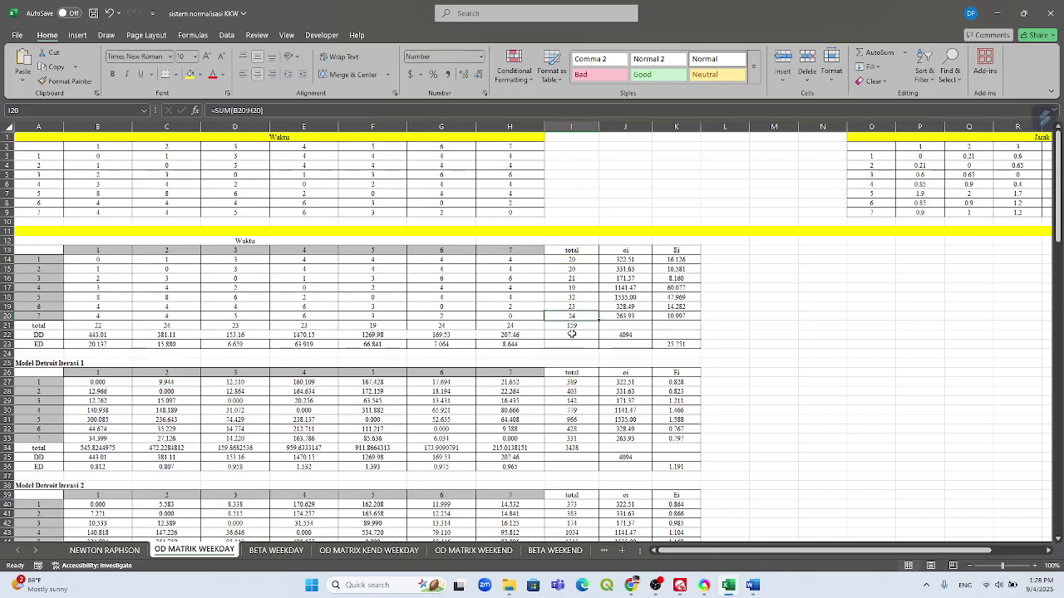
{"action": "left_click", "coordinate": [573, 325]}
{"action": "double_click", "coordinate": [572, 325]}
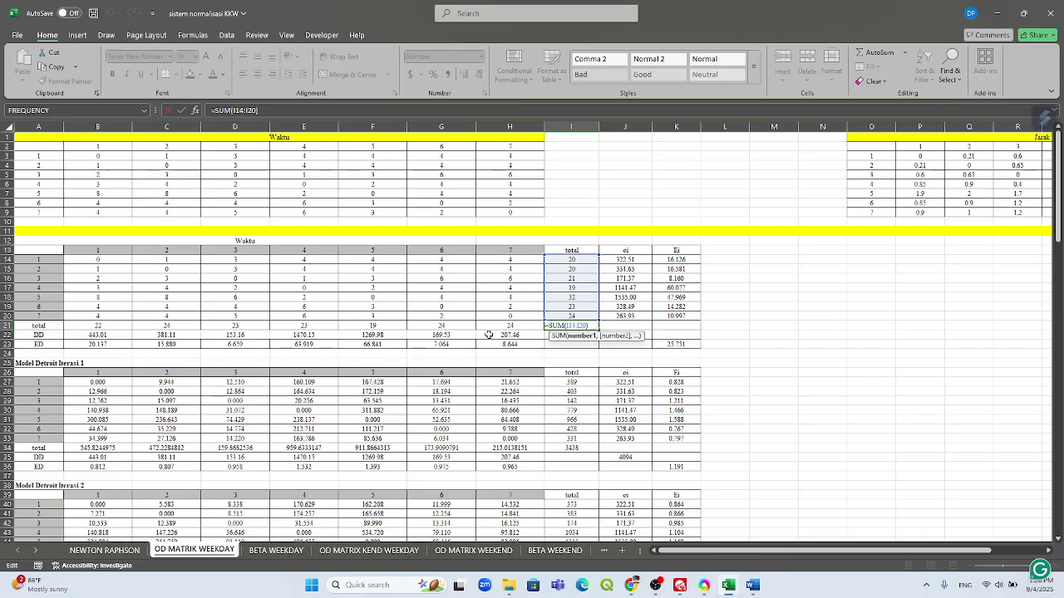
{"action": "key", "text": "ctrl+Return"}
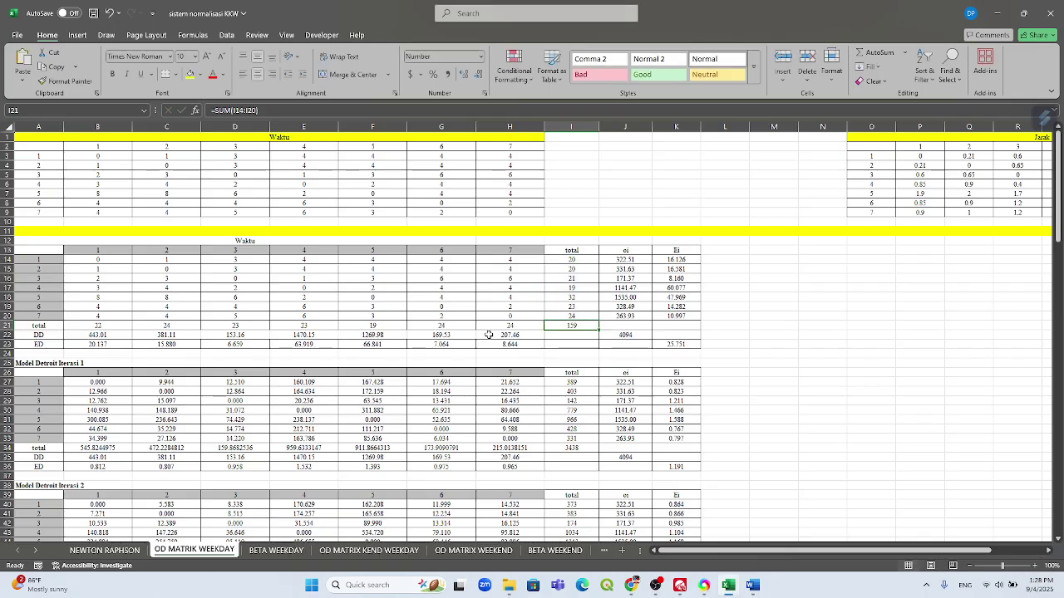
- Review the seven oi values and the zone 1 reference, and highlight the adjusted weekday Bangkitan values on the NEWTON RAPHSON sheet
{"action": "left_click", "coordinate": [624, 252]}
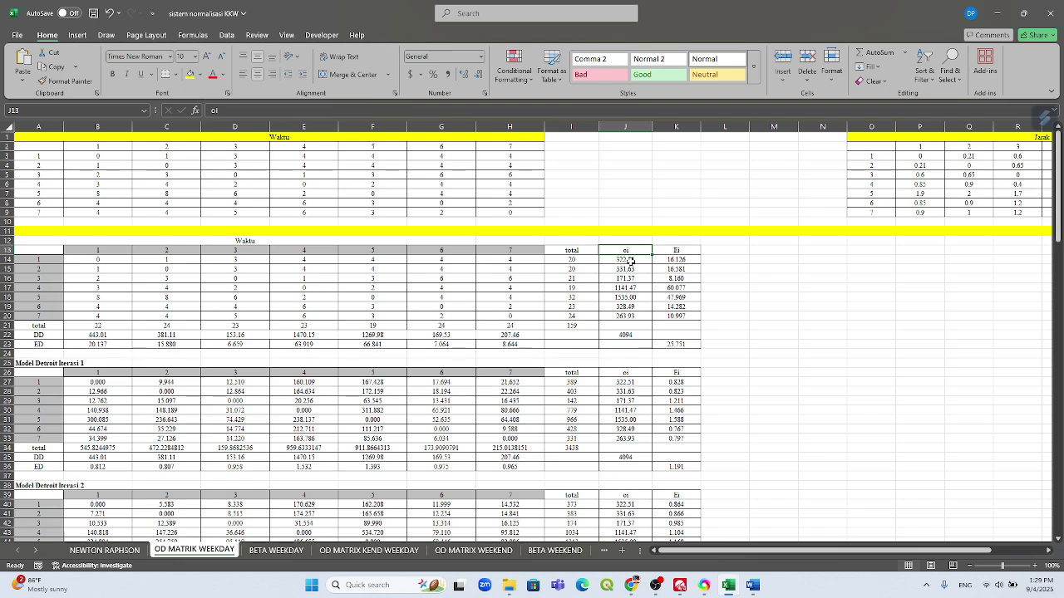
{"action": "left_click_drag", "start_coordinate": [630, 261], "coordinate": [630, 313]}
{"action": "left_click", "coordinate": [626, 261]}
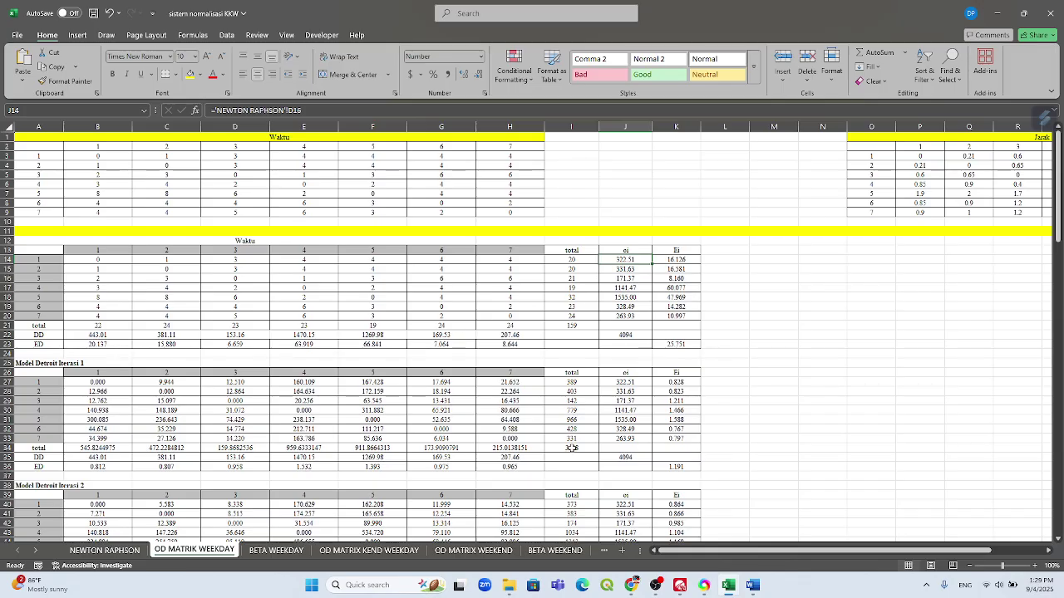
{"action": "left_click", "coordinate": [93, 551]}
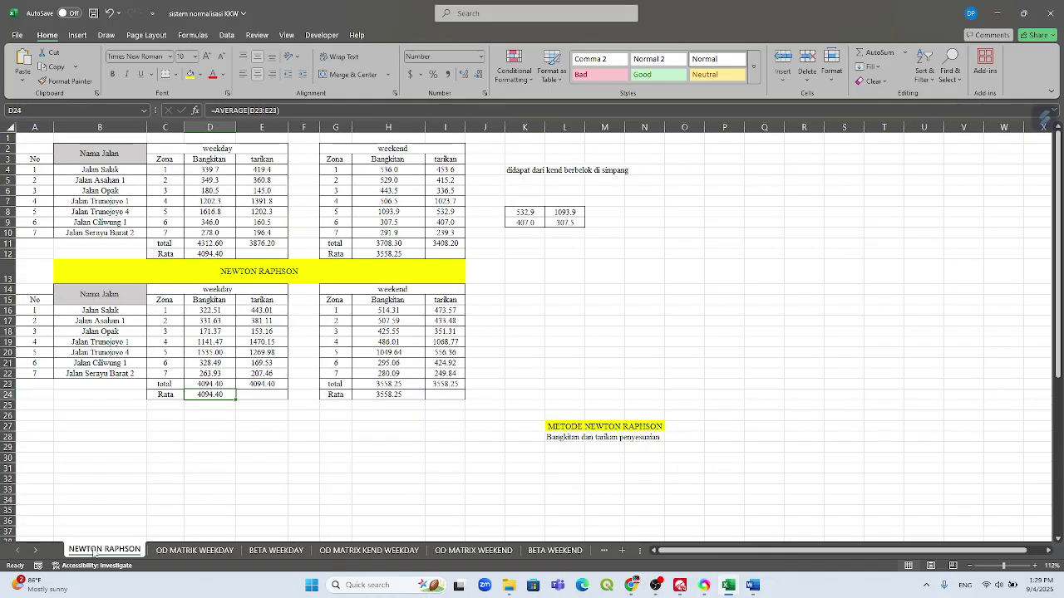
{"action": "left_click", "coordinate": [222, 312]}
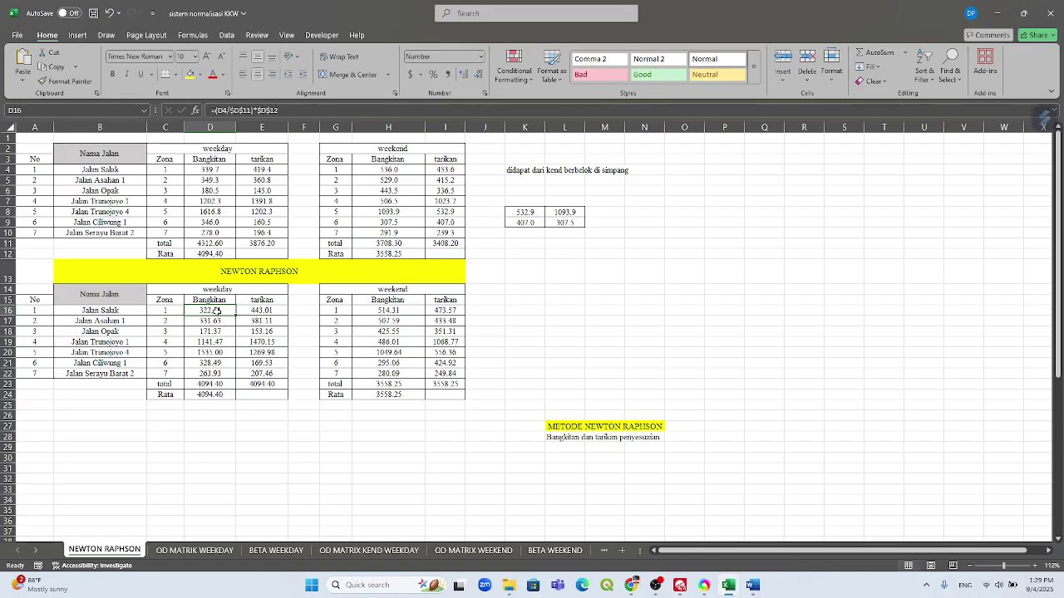
{"action": "left_click_drag", "start_coordinate": [216, 311], "coordinate": [229, 371]}
{"action": "key", "text": "ctrl+c"}
{"action": "key", "text": "Escape"}
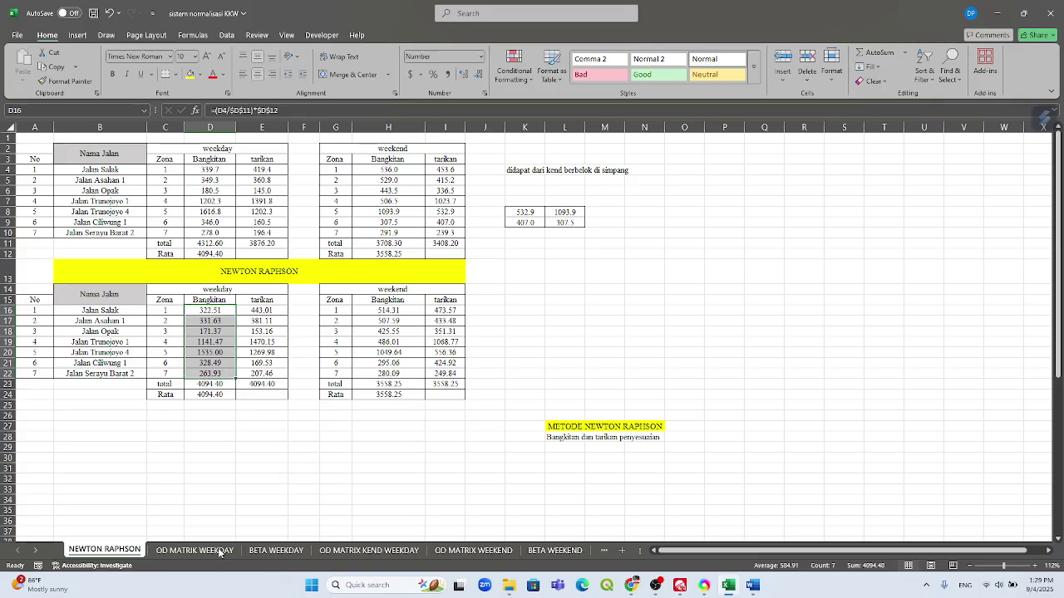
- Trace the zone 1 oi reference from OD MATRIK WEEKDAY to cell D16 of NEWTON RAPHSON, and return to the matrix sheet
{"action": "left_click", "coordinate": [221, 551]}
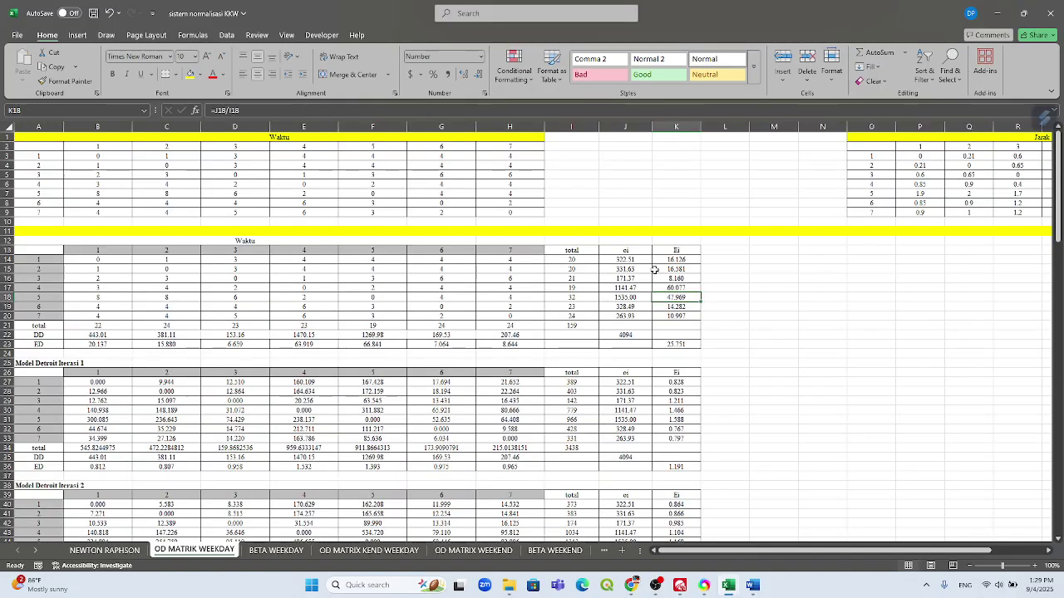
{"action": "left_click", "coordinate": [638, 260]}
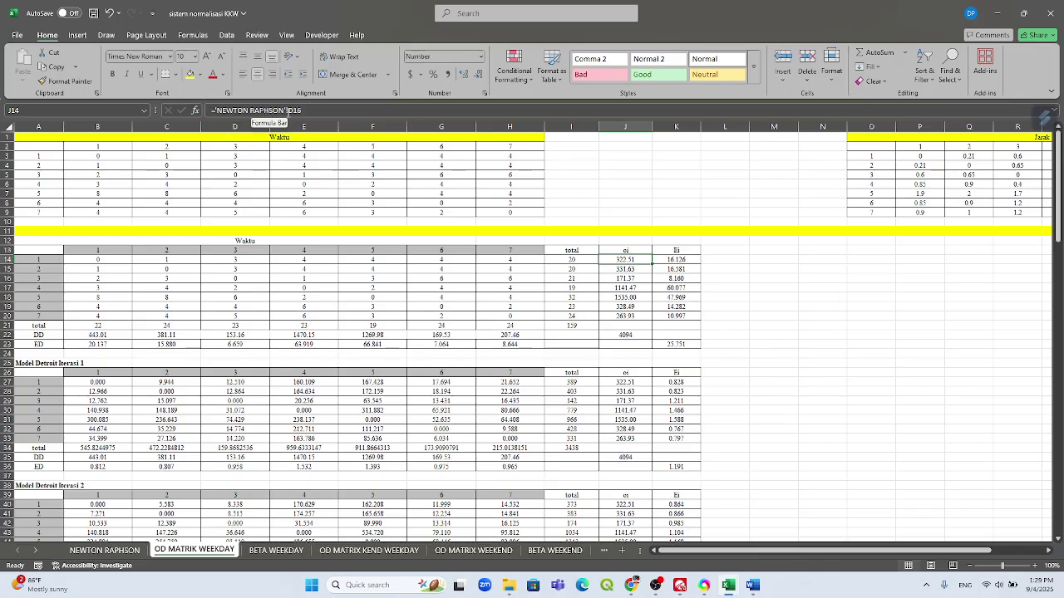
{"action": "left_click", "coordinate": [125, 551]}
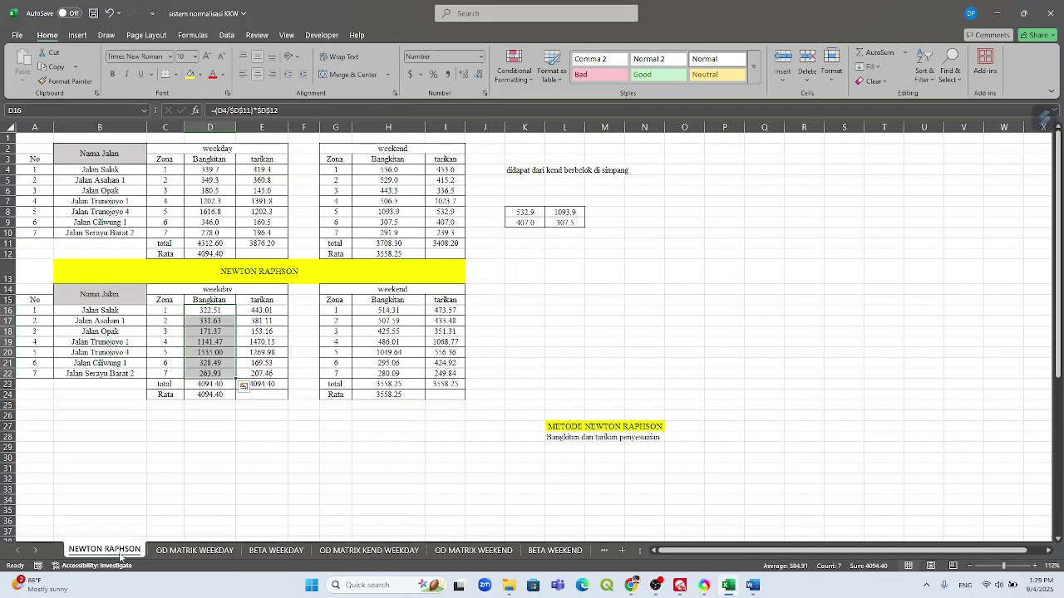
{"action": "left_click", "coordinate": [199, 309]}
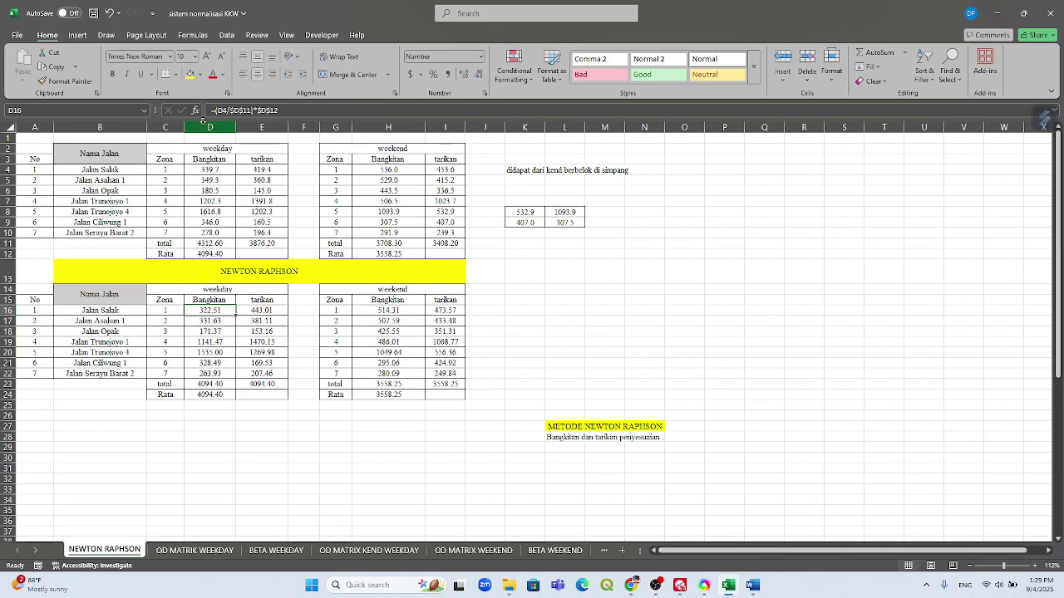
{"action": "left_click", "coordinate": [202, 122]}
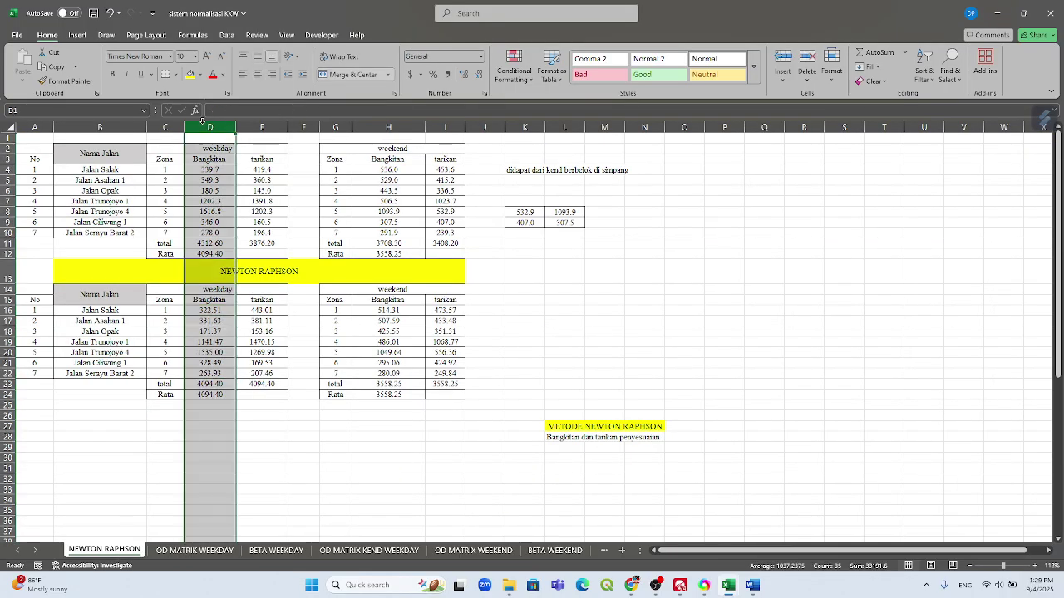
{"action": "left_click", "coordinate": [8, 310]}
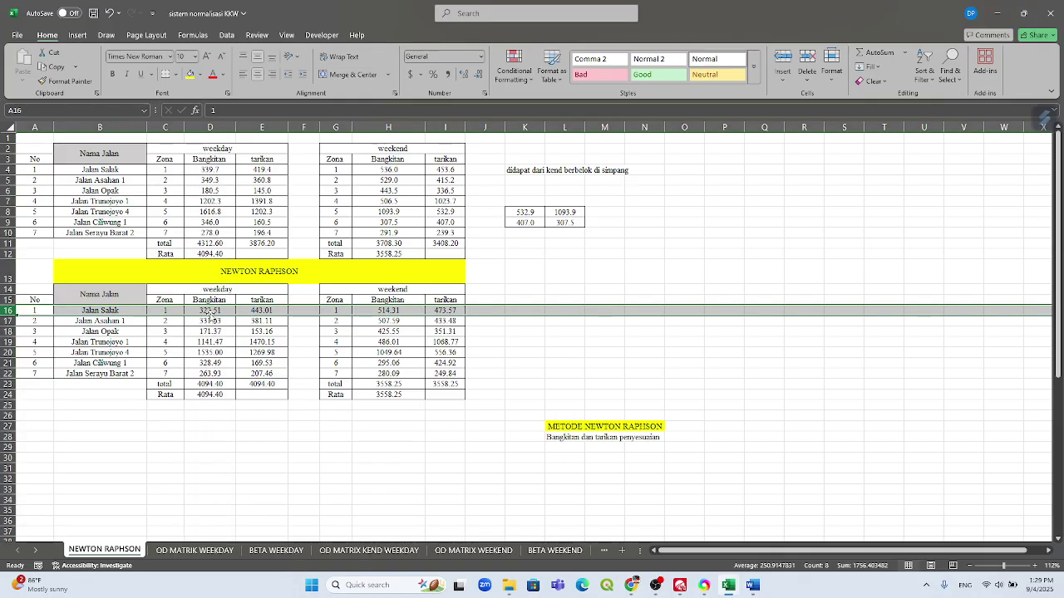
{"action": "left_click", "coordinate": [212, 310]}
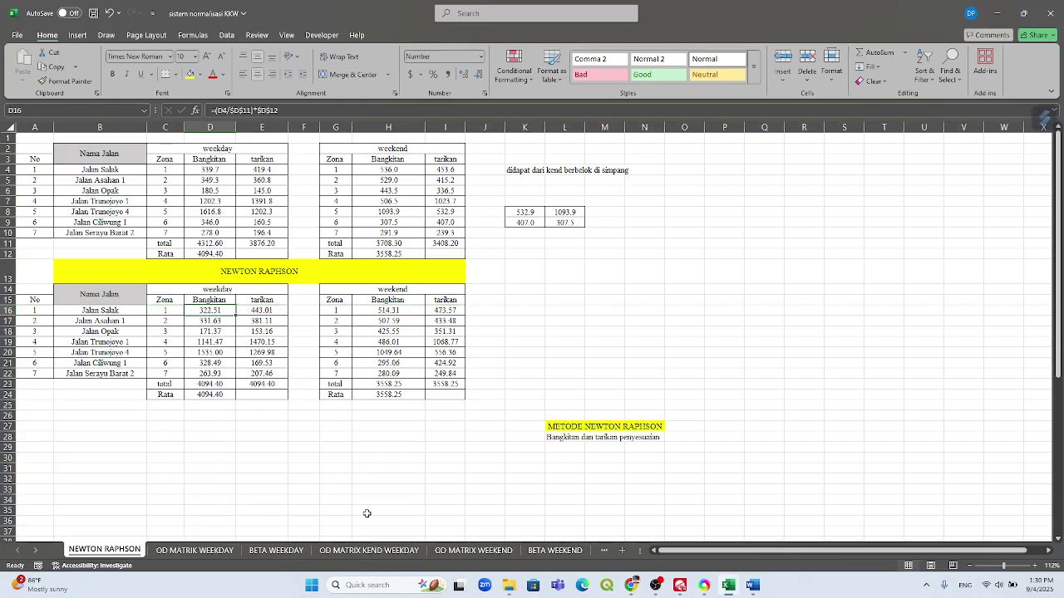
{"action": "left_click", "coordinate": [194, 550]}
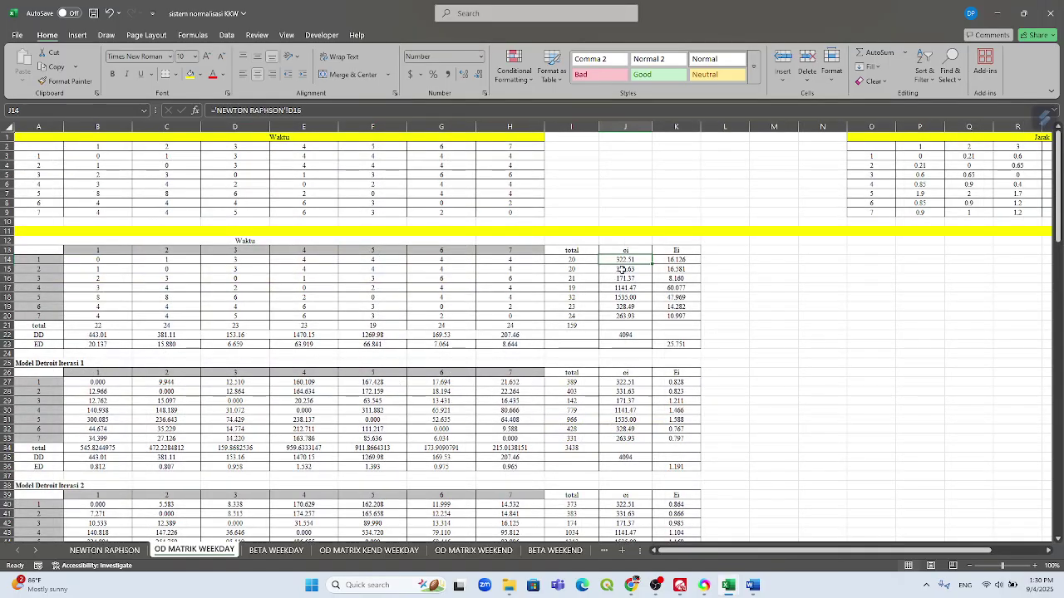
- Highlight the adjusted weekday tarikan values on NEWTON RAPHSON and the matching DD row beneath the second Waktu matrix on OD MATRIK WEEKDAY
{"action": "left_click", "coordinate": [106, 552]}
{"action": "left_click_drag", "start_coordinate": [263, 311], "coordinate": [270, 374]}
{"action": "left_click", "coordinate": [195, 550]}
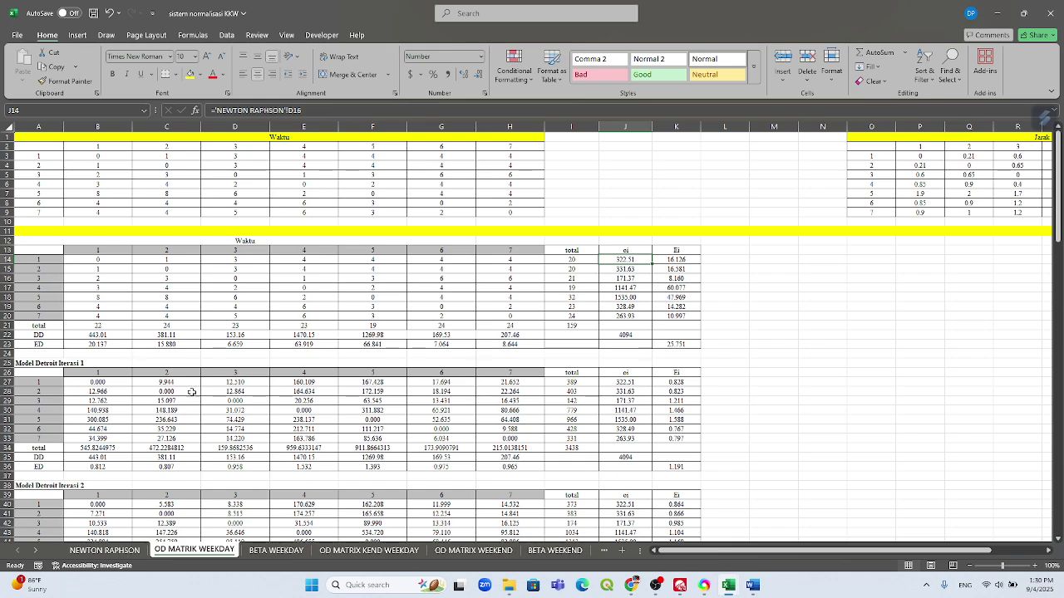
{"action": "left_click_drag", "start_coordinate": [104, 334], "coordinate": [298, 333]}
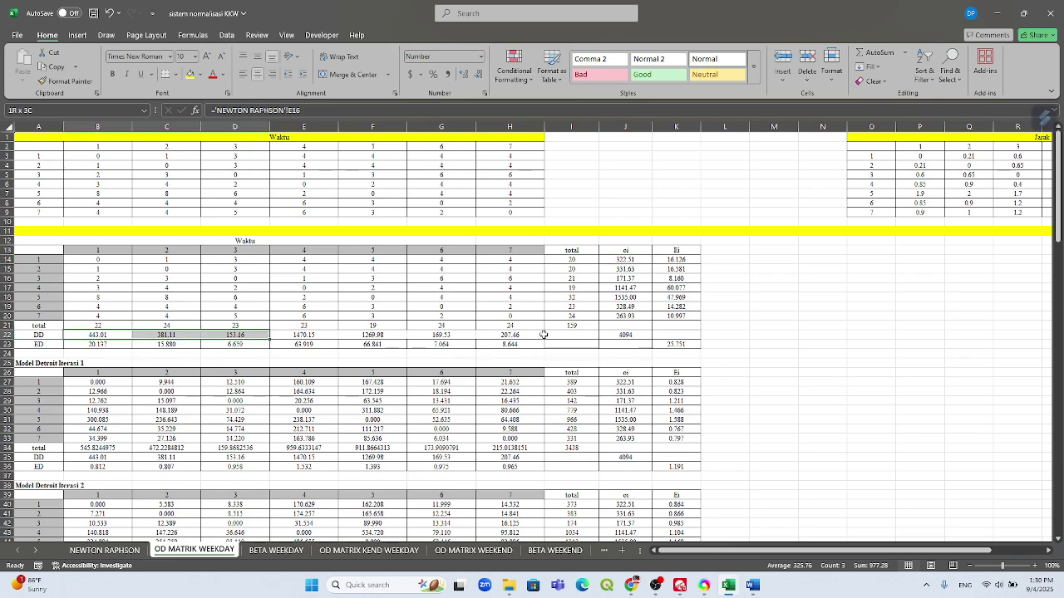
{"action": "left_click_drag", "start_coordinate": [546, 334], "coordinate": [527, 334]}
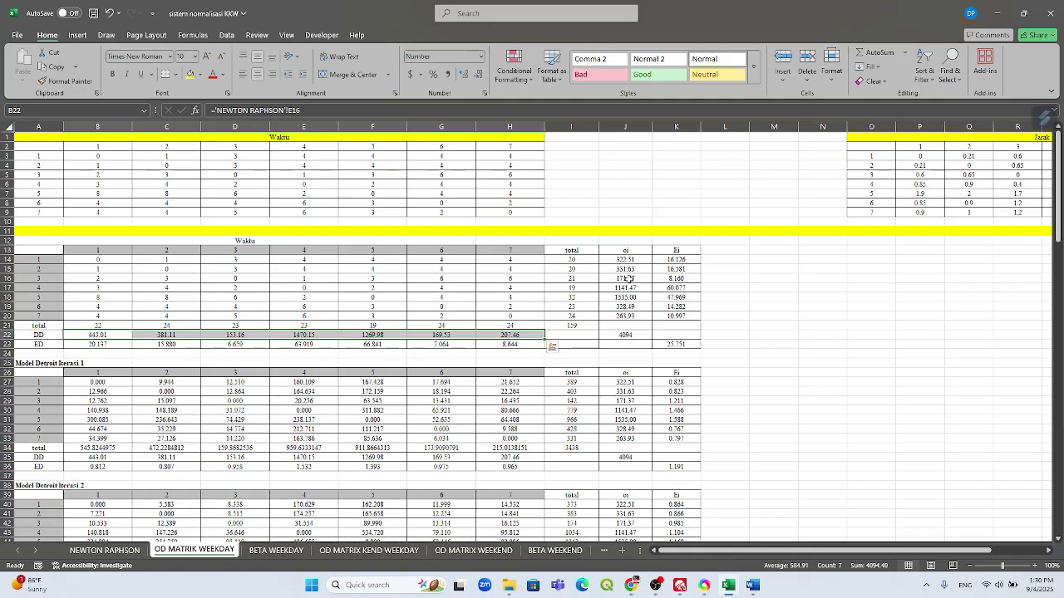
- Compare the oi column with the DD row of the second Waktu matrix, and view the zone 1 Ei formula
{"action": "left_click_drag", "start_coordinate": [629, 259], "coordinate": [636, 319]}
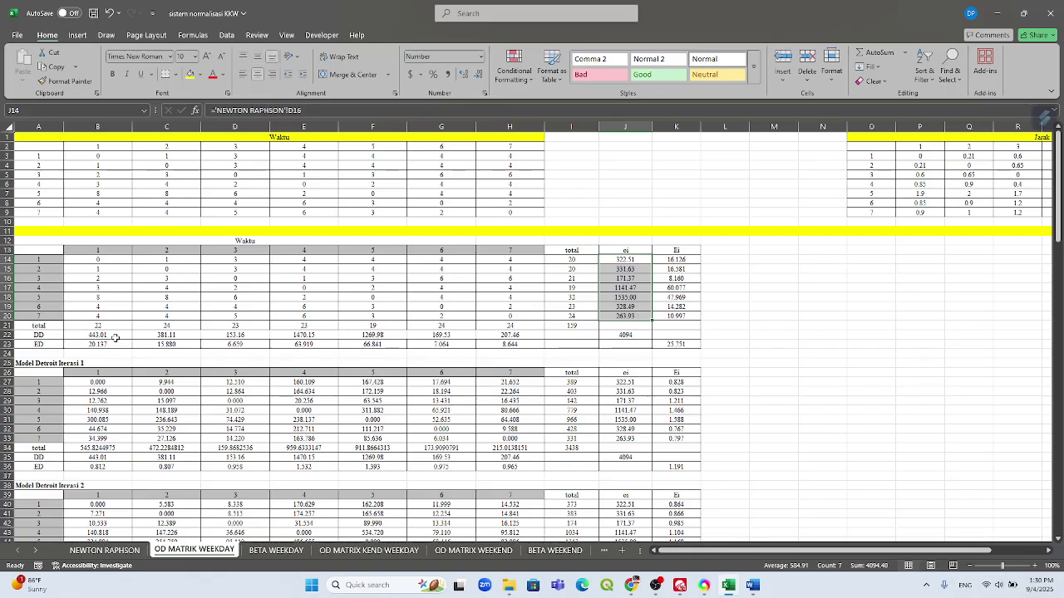
{"action": "left_click_drag", "start_coordinate": [115, 338], "coordinate": [531, 334]}
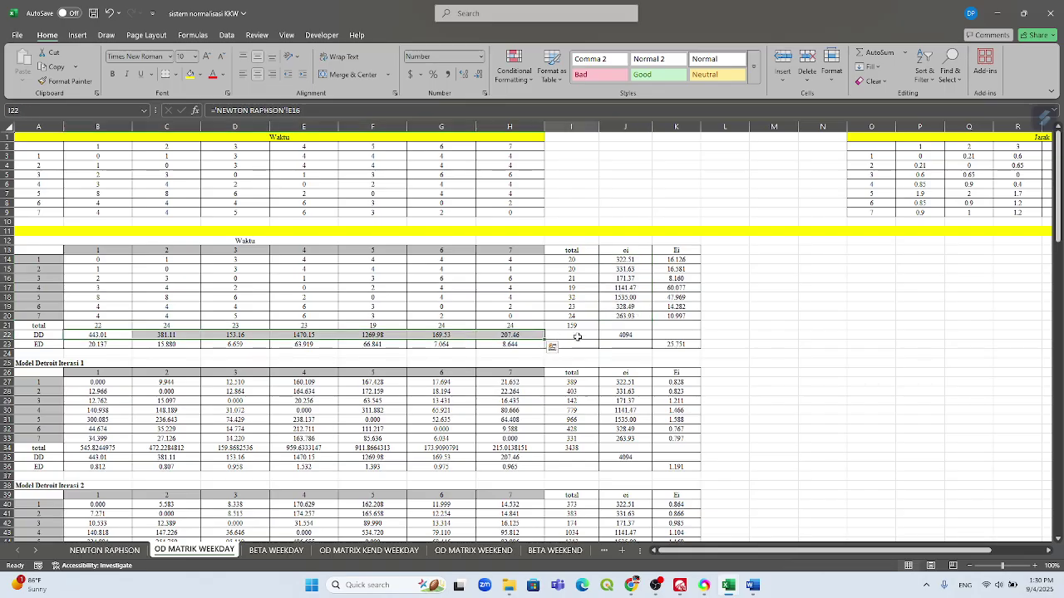
{"action": "left_click", "coordinate": [577, 337]}
{"action": "left_click", "coordinate": [680, 260]}
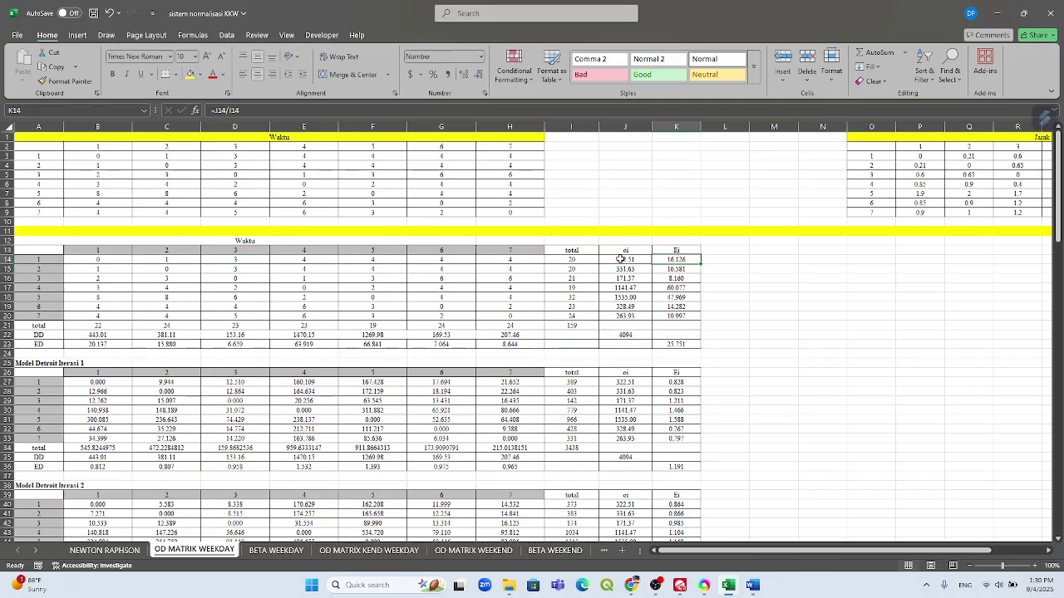
{"action": "left_click_drag", "start_coordinate": [87, 337], "coordinate": [516, 335]}
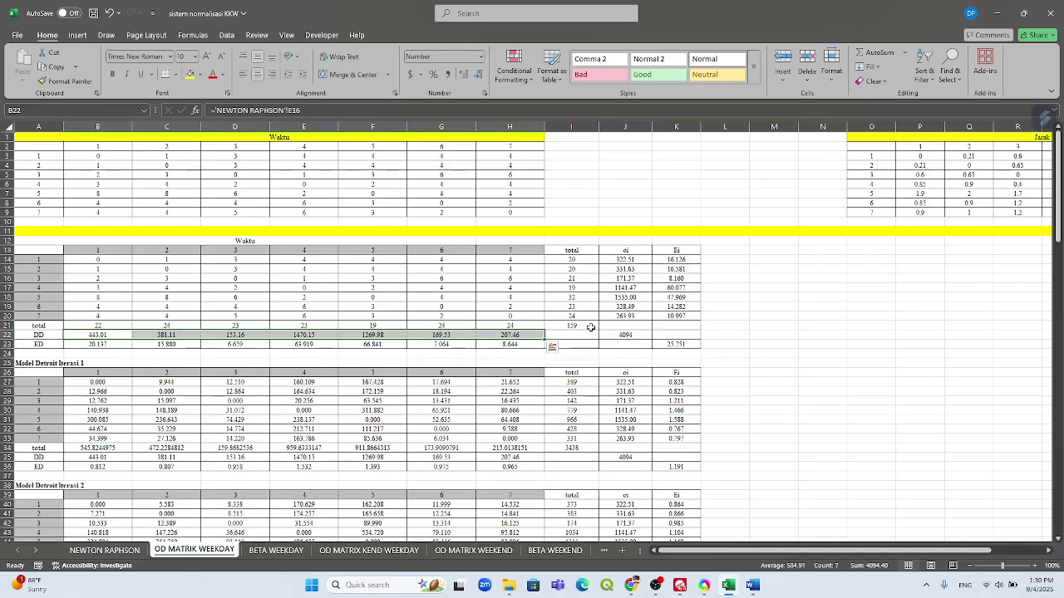
{"action": "left_click", "coordinate": [590, 328]}
- Highlight the Ei column of the second Waktu matrix and inspect the cell references in the zone 1 and zone 2 Ei formulas
{"action": "left_click_drag", "start_coordinate": [677, 259], "coordinate": [682, 316]}
{"action": "left_click", "coordinate": [673, 260]}
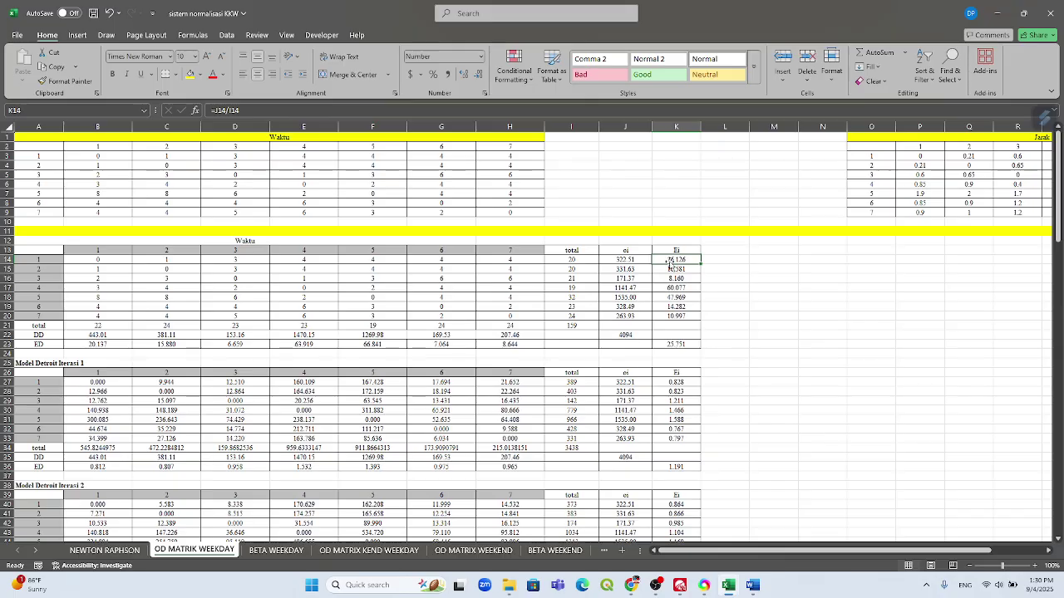
{"action": "double_click", "coordinate": [670, 263]}
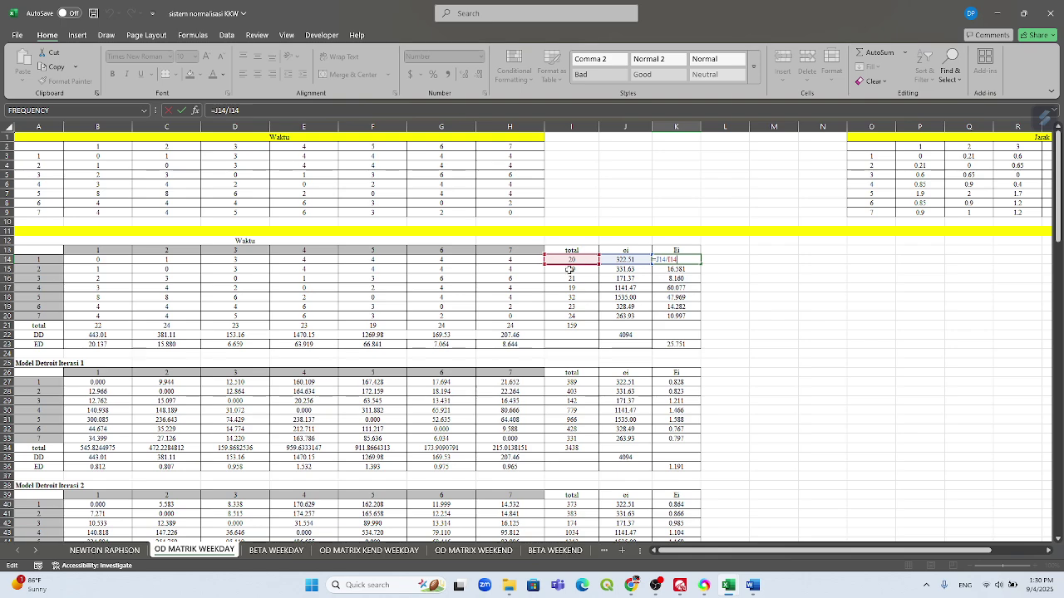
{"action": "key", "text": "Return"}
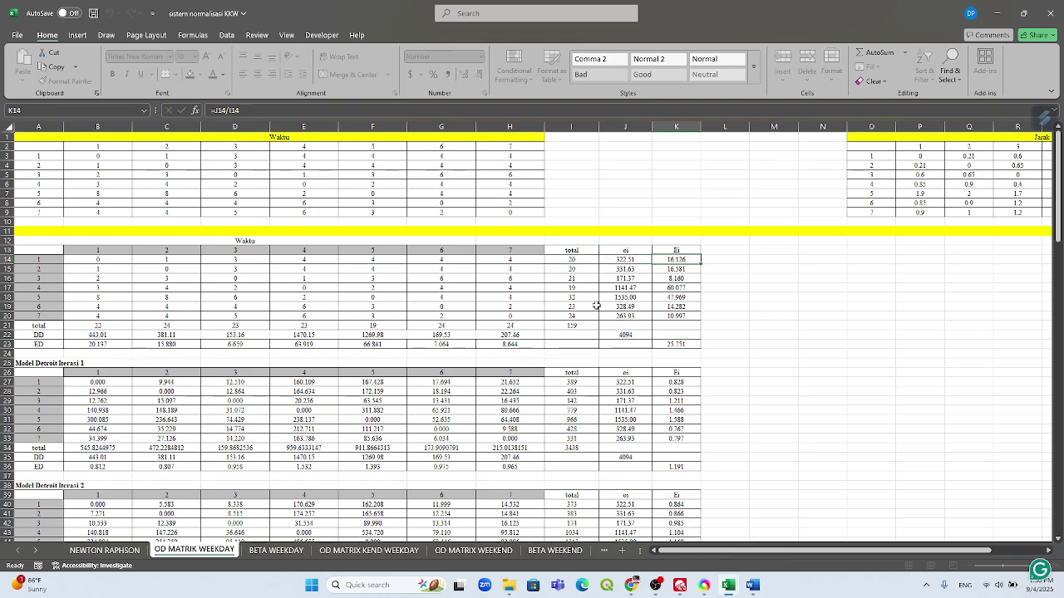
{"action": "double_click", "coordinate": [676, 269]}
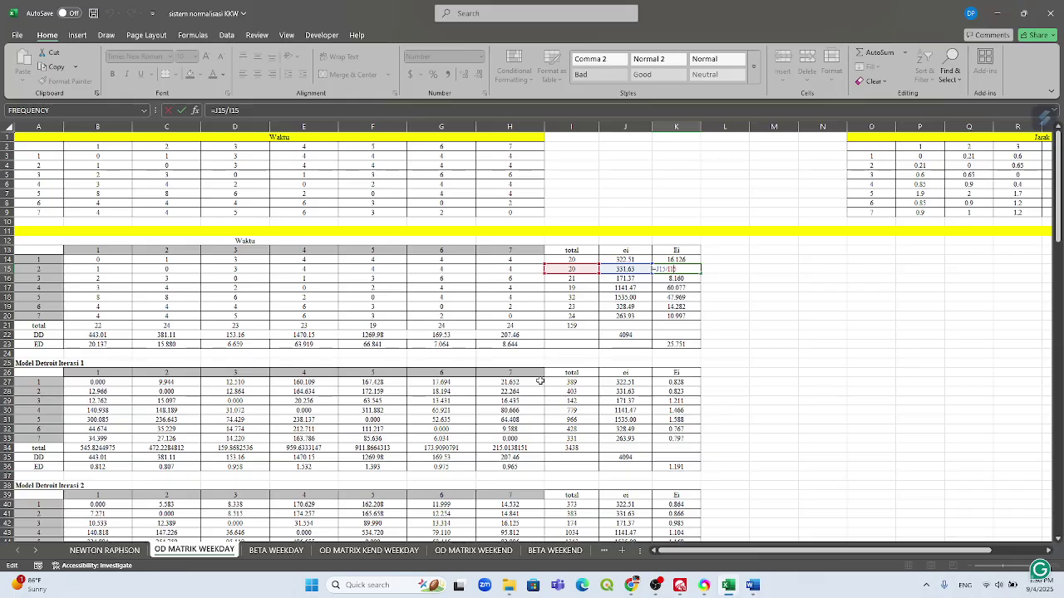
{"action": "key", "text": "Return"}
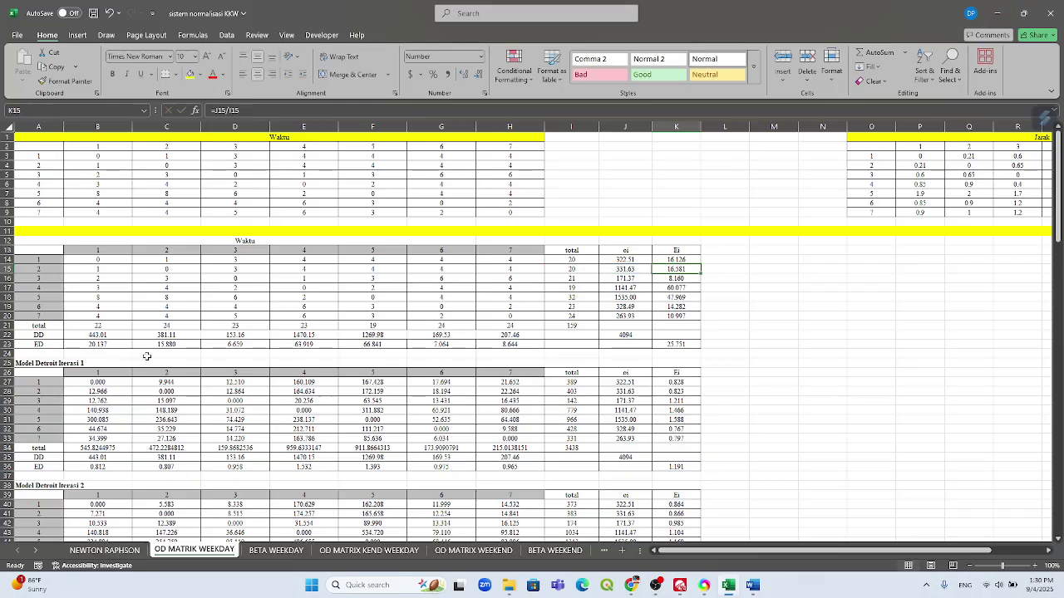
- Inspect the ED row formulas of the second Waktu matrix for zones 1 and 7, tracing their DD and total references
{"action": "left_click", "coordinate": [122, 344]}
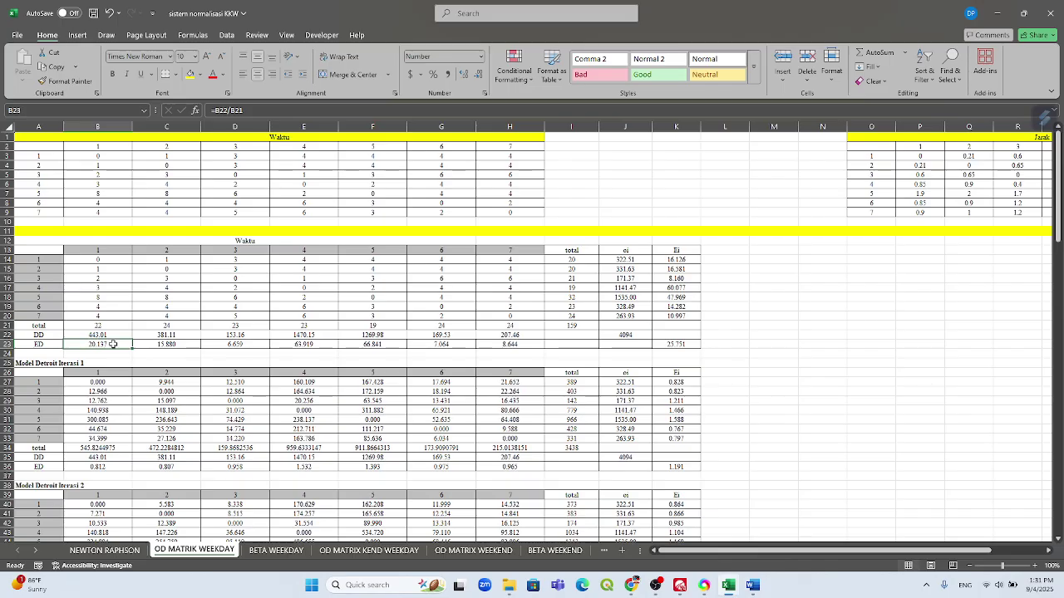
{"action": "double_click", "coordinate": [113, 343]}
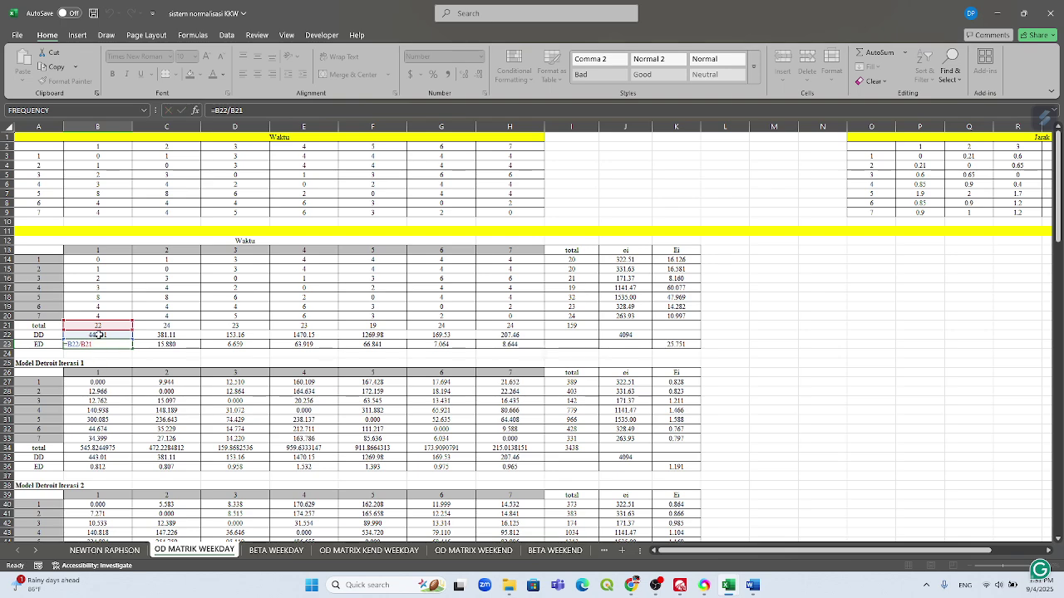
{"action": "key", "text": "ctrl+Return"}
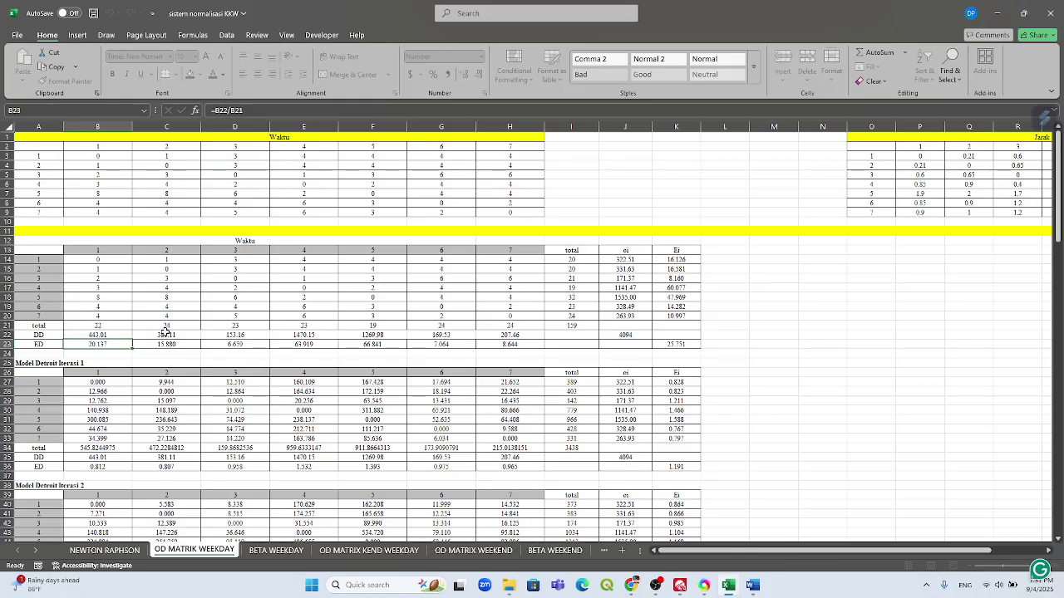
{"action": "double_click", "coordinate": [511, 344]}
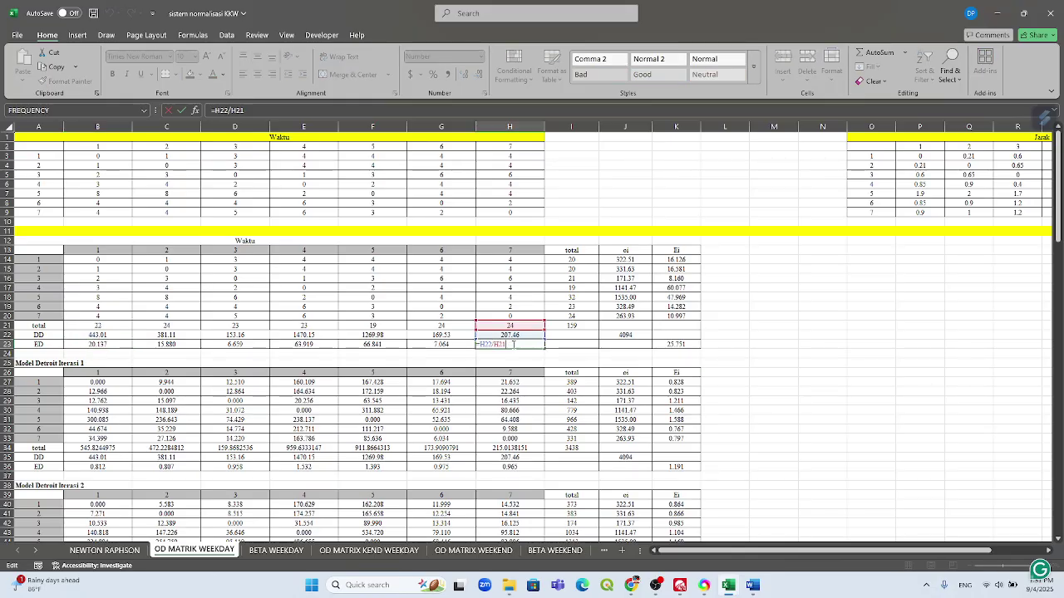
{"action": "key", "text": "ctrl+Return"}
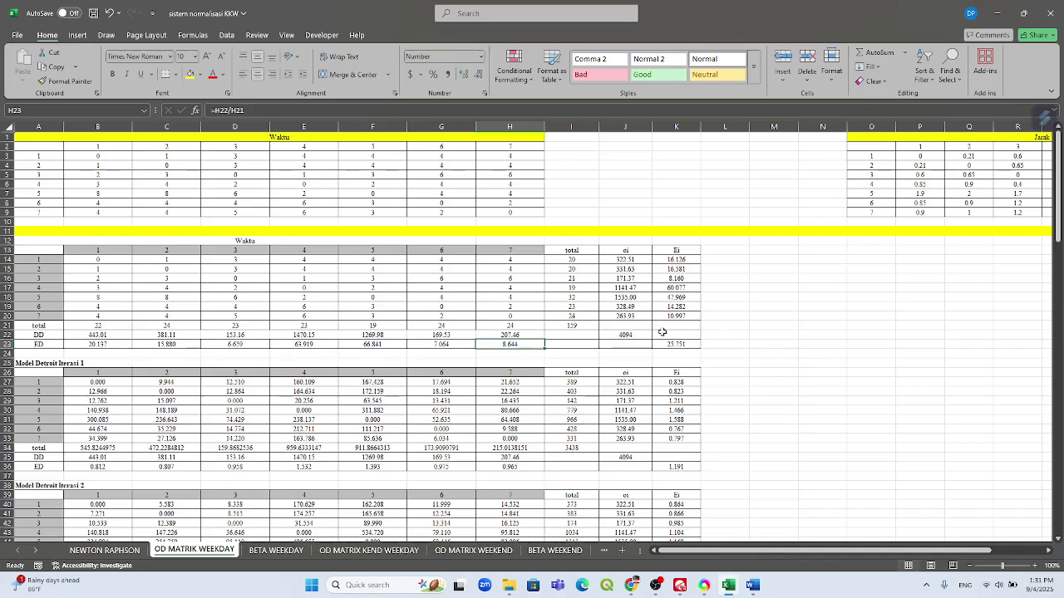
- Check the sum ranges behind the overall oi sum in J22 and the overall total in I21 of the second Waktu matrix
{"action": "left_click", "coordinate": [627, 334]}
{"action": "double_click", "coordinate": [626, 334]}
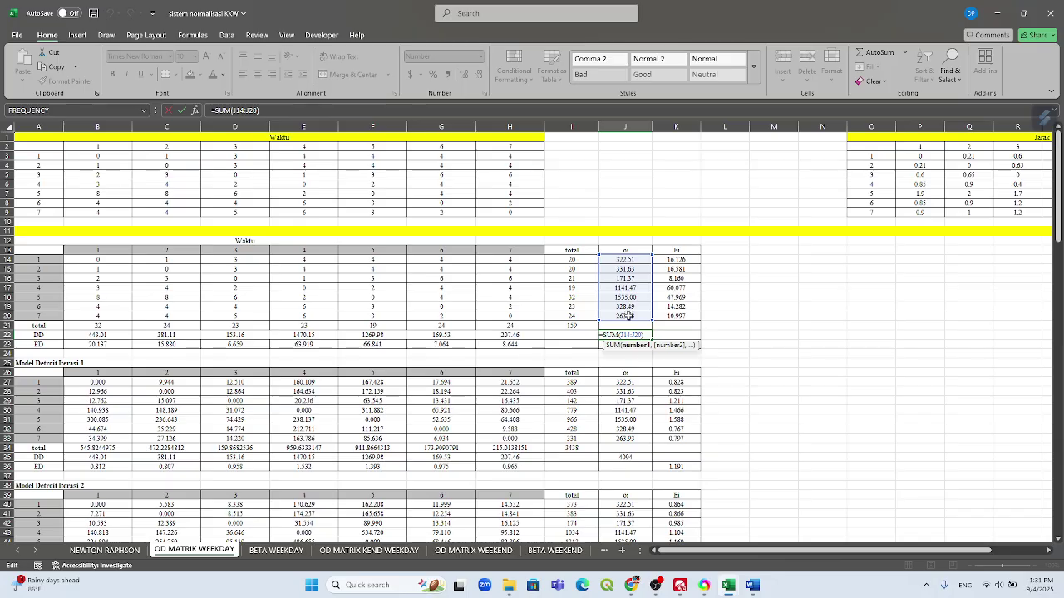
{"action": "key", "text": "Escape"}
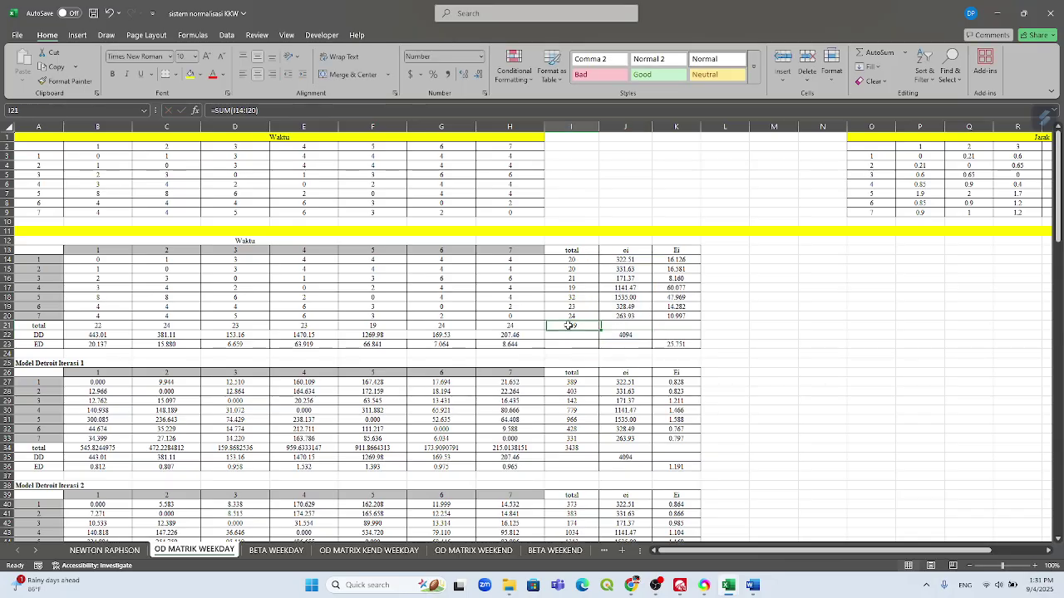
{"action": "double_click", "coordinate": [566, 325]}
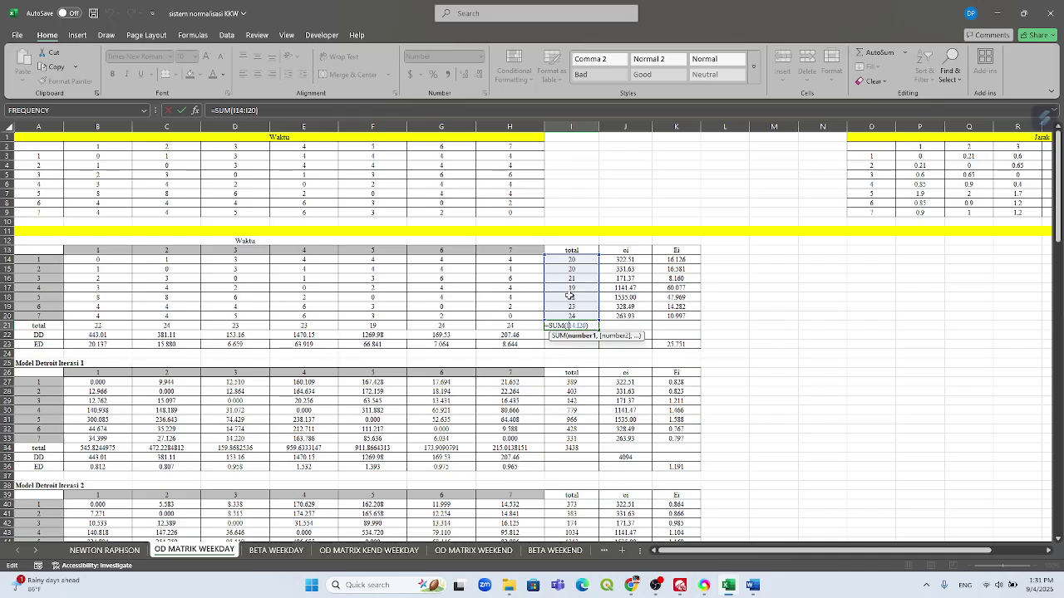
{"action": "key", "text": "Escape"}
{"action": "left_click", "coordinate": [625, 334]}
{"action": "double_click", "coordinate": [625, 334]}
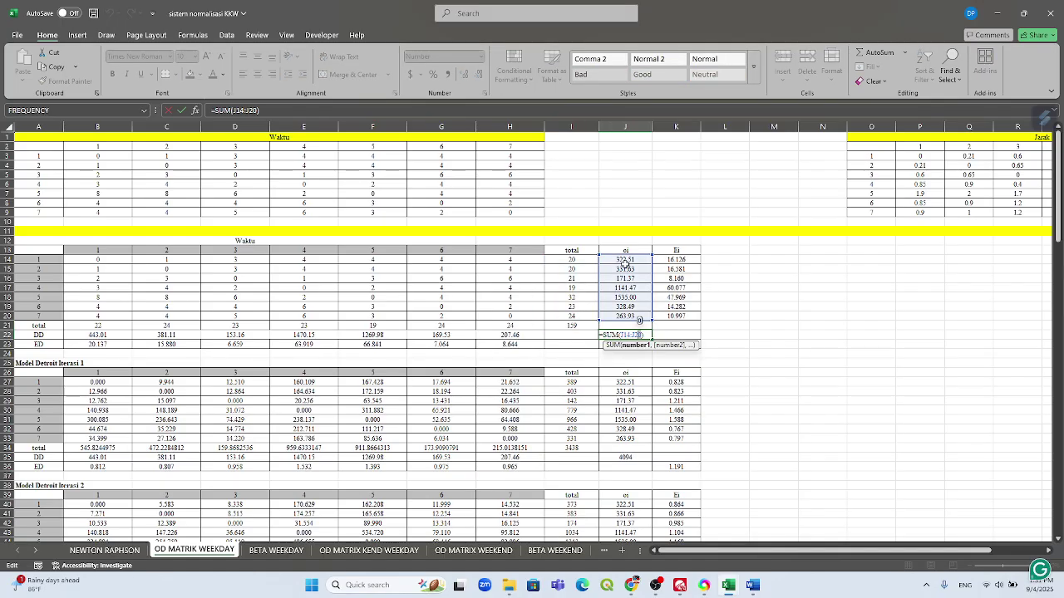
{"action": "key", "text": "Escape"}
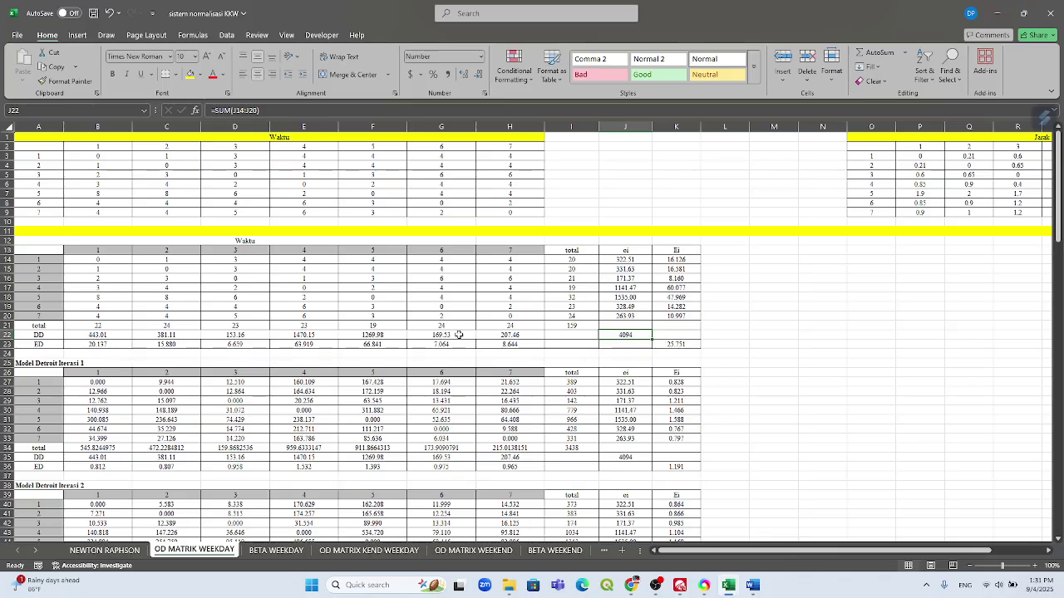
- Inspect the overall Ei formula in K23, tracing its references to the oi sum and the overall total
{"action": "left_click", "coordinate": [672, 346]}
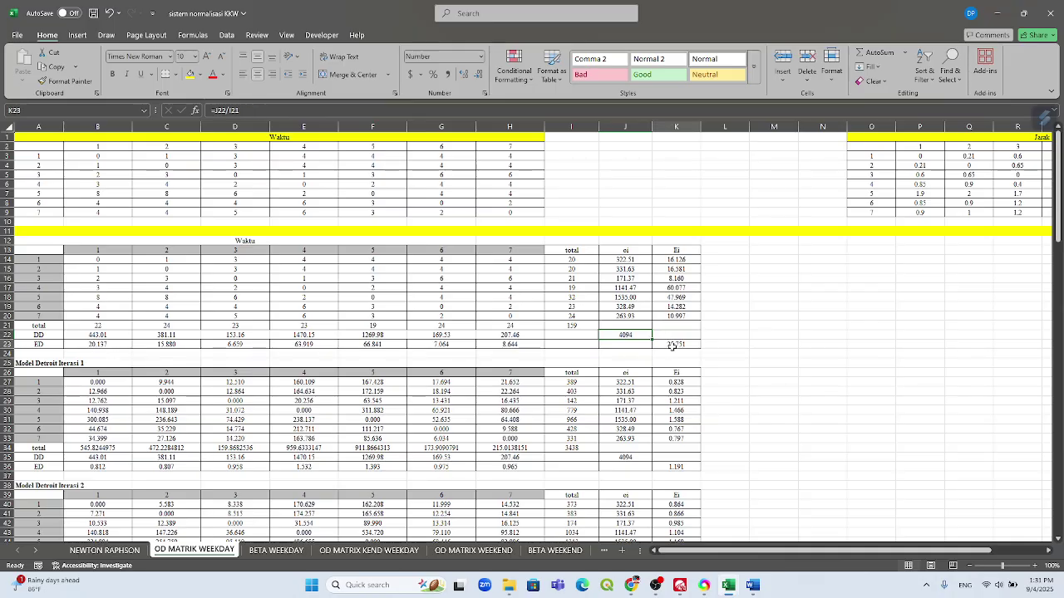
{"action": "double_click", "coordinate": [673, 346]}
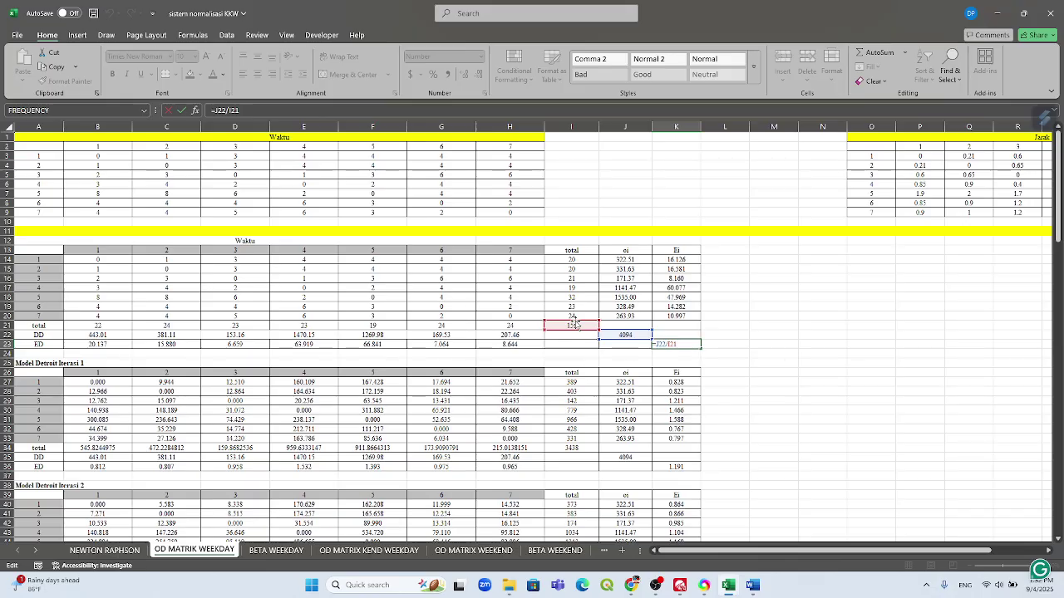
- Check the overall ED formula in K23 and the matrix cell formulas in B27 and D30 of Model Detroit Iterasi 1
{"action": "key", "text": "ctrl+Return"}
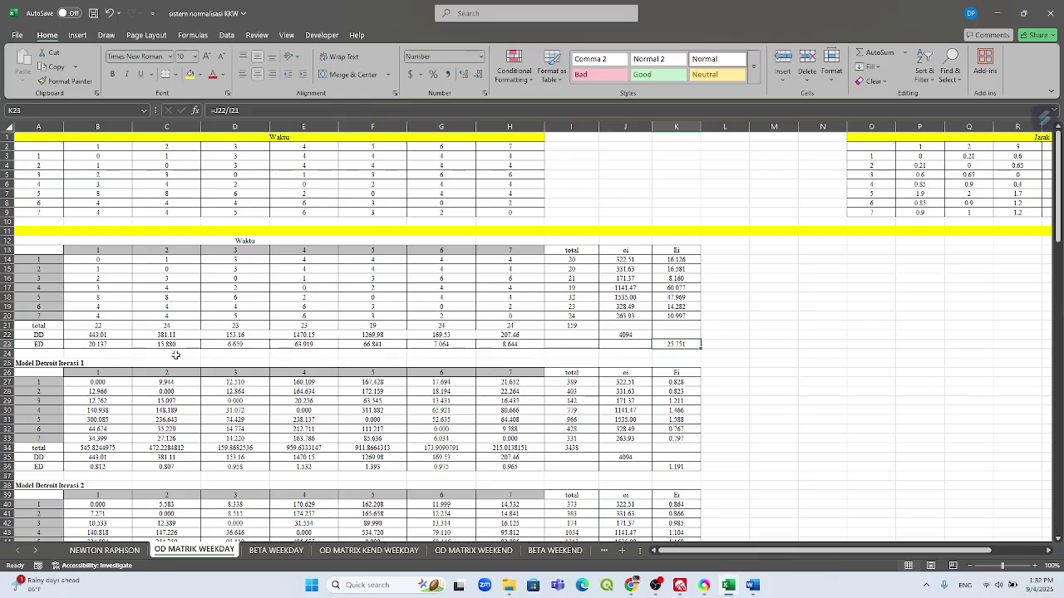
{"action": "left_click", "coordinate": [117, 382]}
{"action": "double_click", "coordinate": [117, 382]}
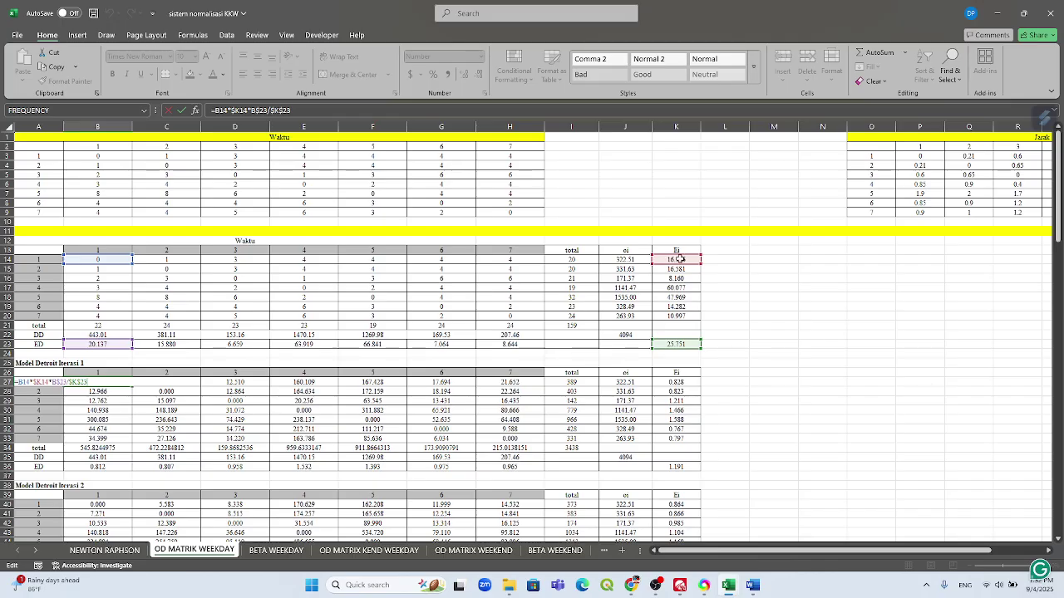
{"action": "key", "text": "ctrl+Return"}
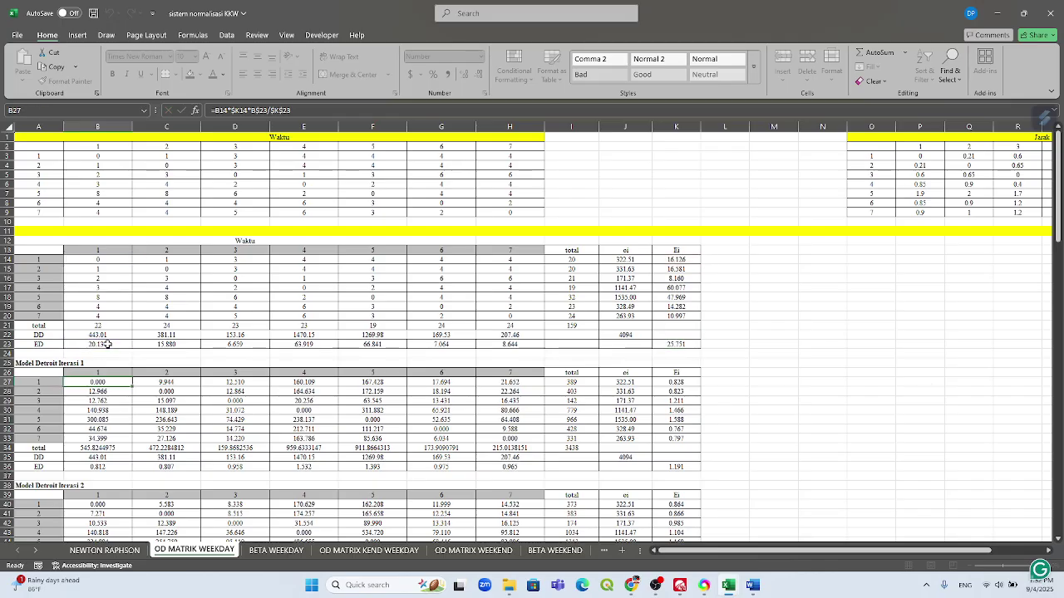
{"action": "left_click", "coordinate": [222, 410]}
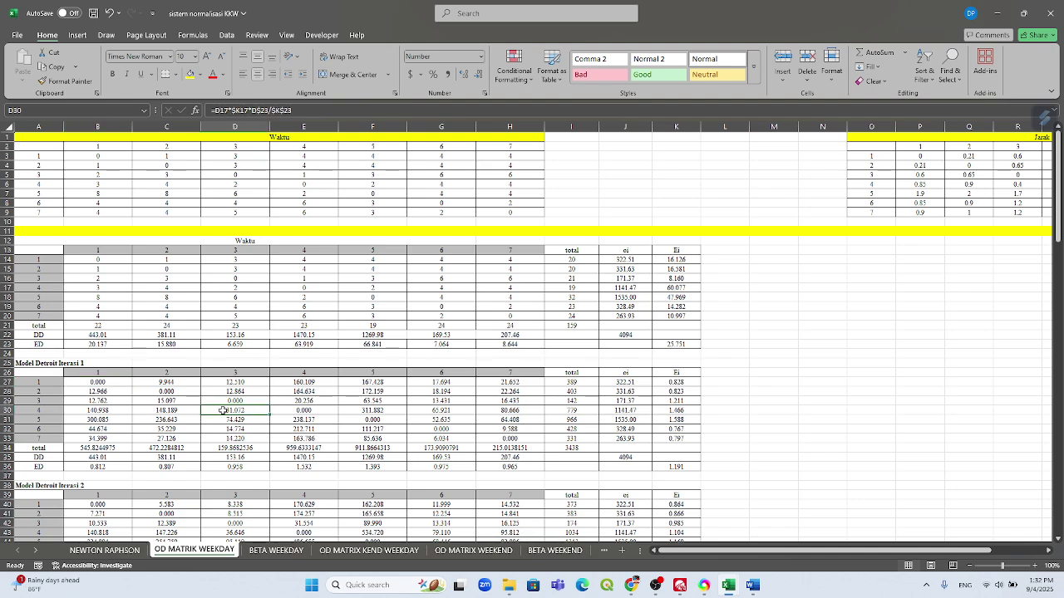
{"action": "double_click", "coordinate": [221, 411]}
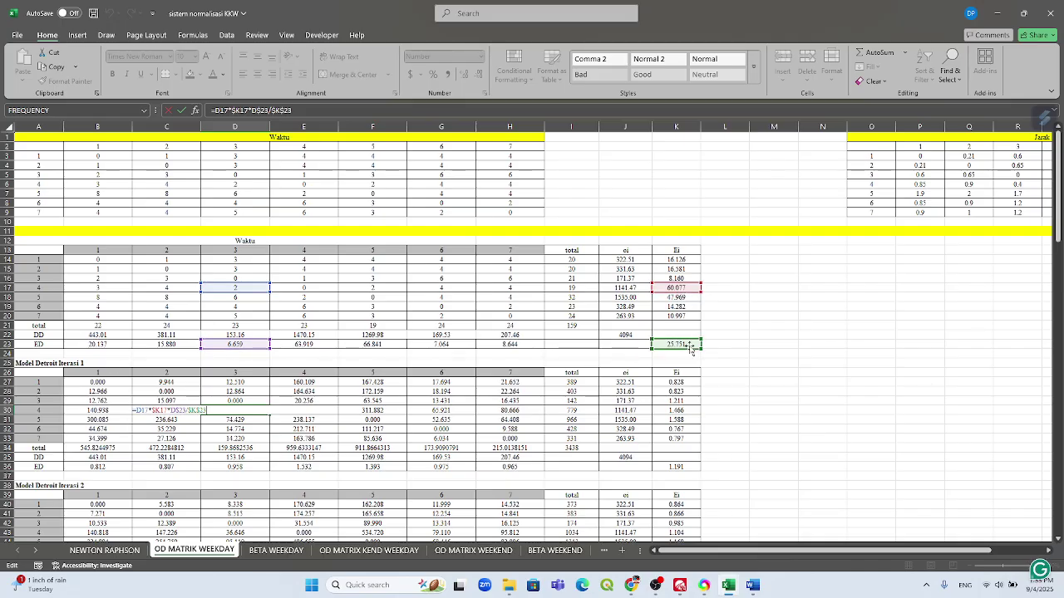
{"action": "key", "text": "ctrl+Return"}
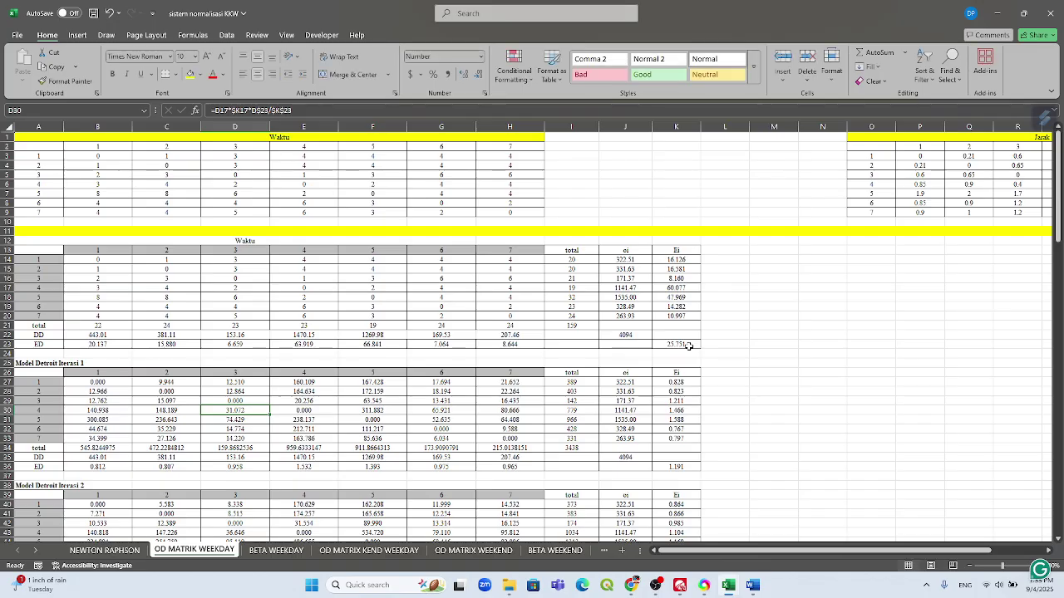
- Examine the first row's total, oi and Ei formulas in I27, J27 and K27 of Model Detroit Iterasi 1
{"action": "left_click", "coordinate": [582, 385]}
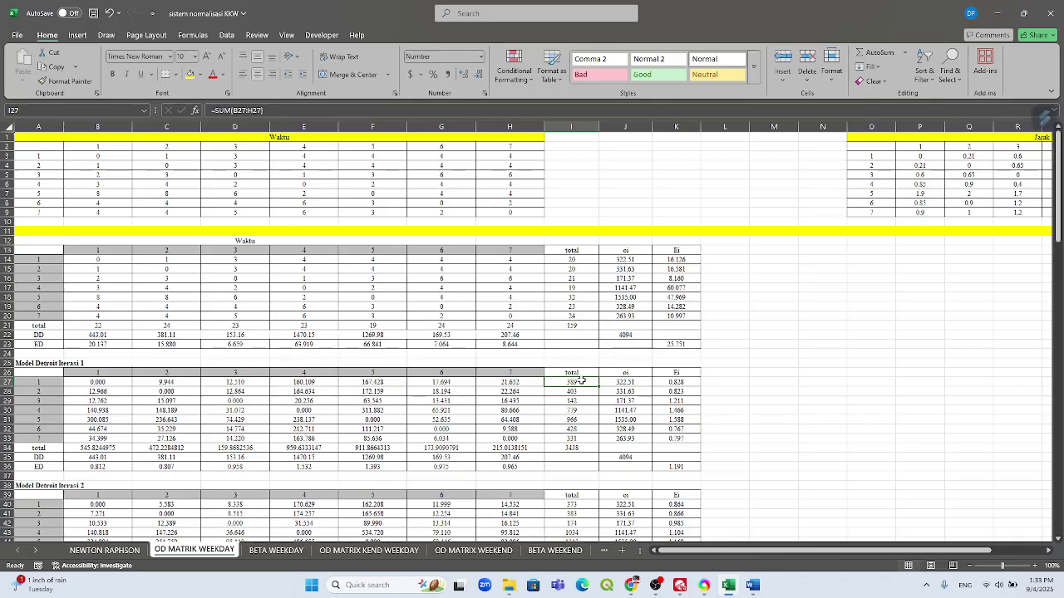
{"action": "double_click", "coordinate": [579, 383]}
{"action": "key", "text": "Escape"}
{"action": "left_click", "coordinate": [620, 383]}
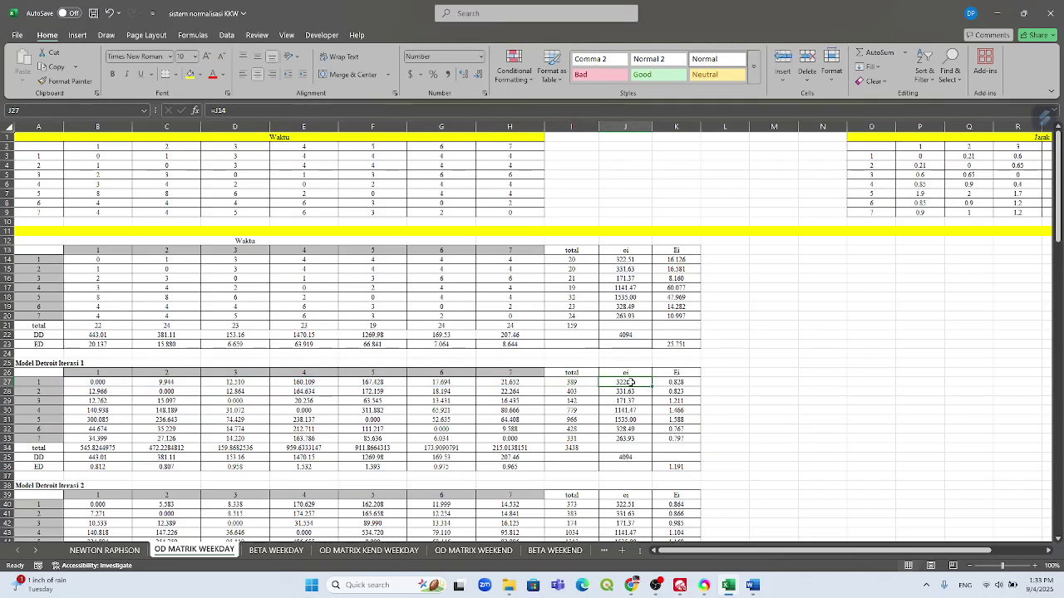
{"action": "double_click", "coordinate": [626, 382]}
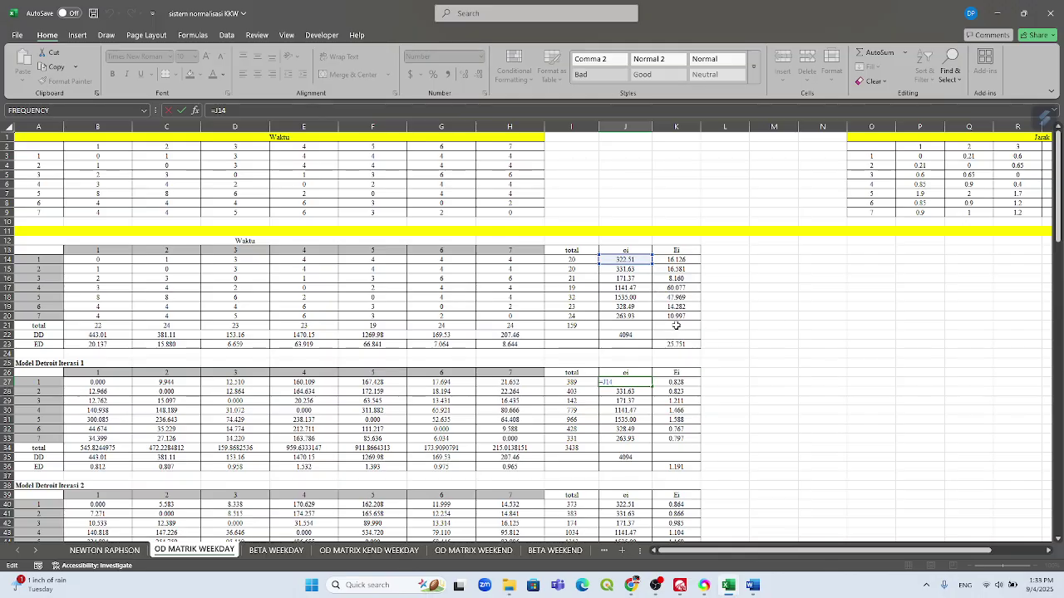
{"action": "key", "text": "Escape"}
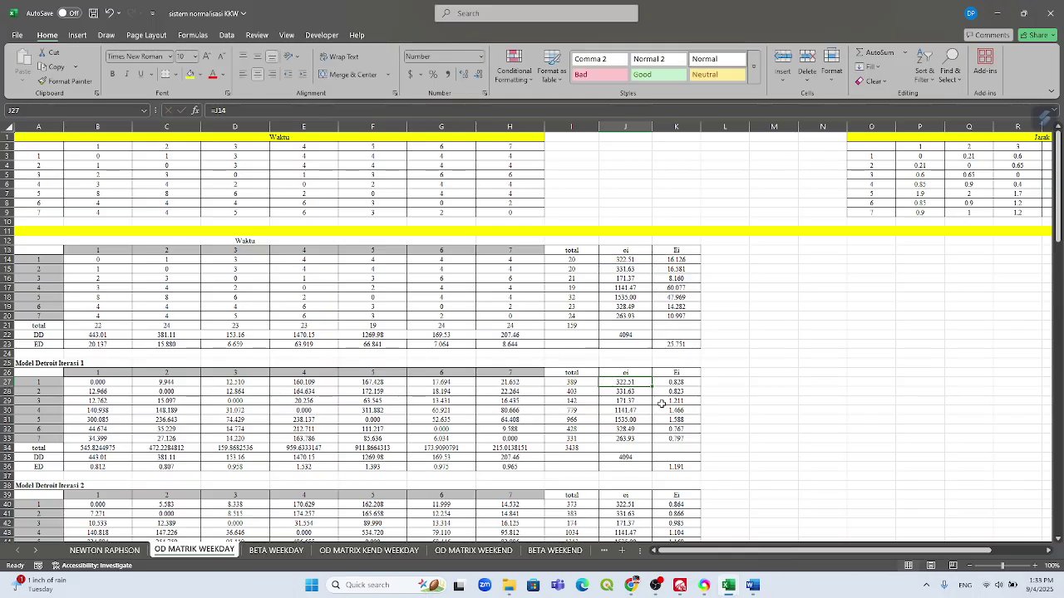
{"action": "double_click", "coordinate": [666, 381]}
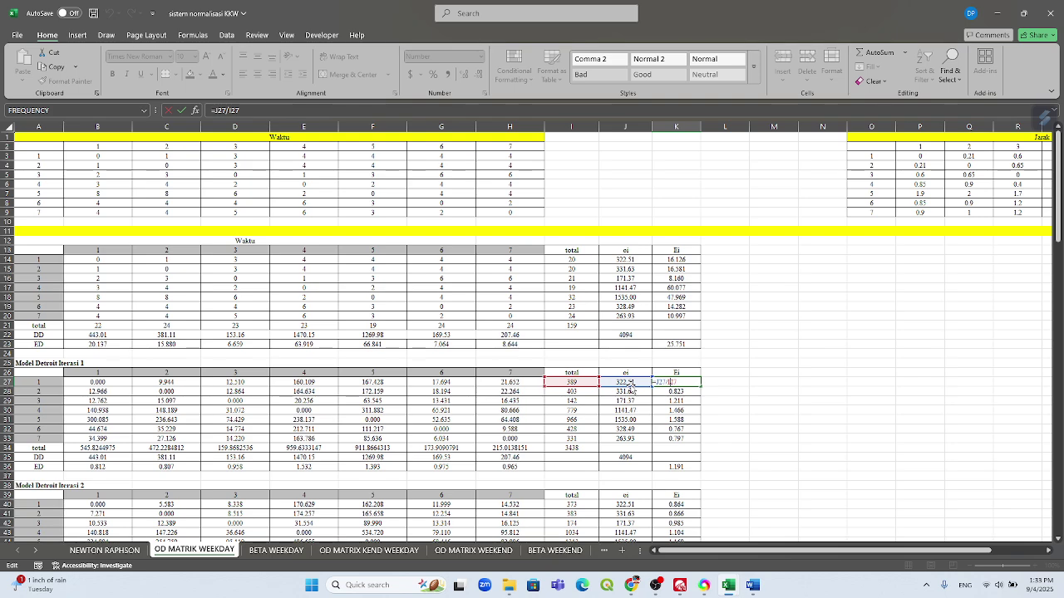
{"action": "key", "text": "Escape"}
- Check the DD formula =B22 in B35 and the total formula =SUM(B27:B33) in B34 of Model Detroit Iterasi 1
{"action": "left_click", "coordinate": [119, 456]}
{"action": "type", "text": "=B22"}
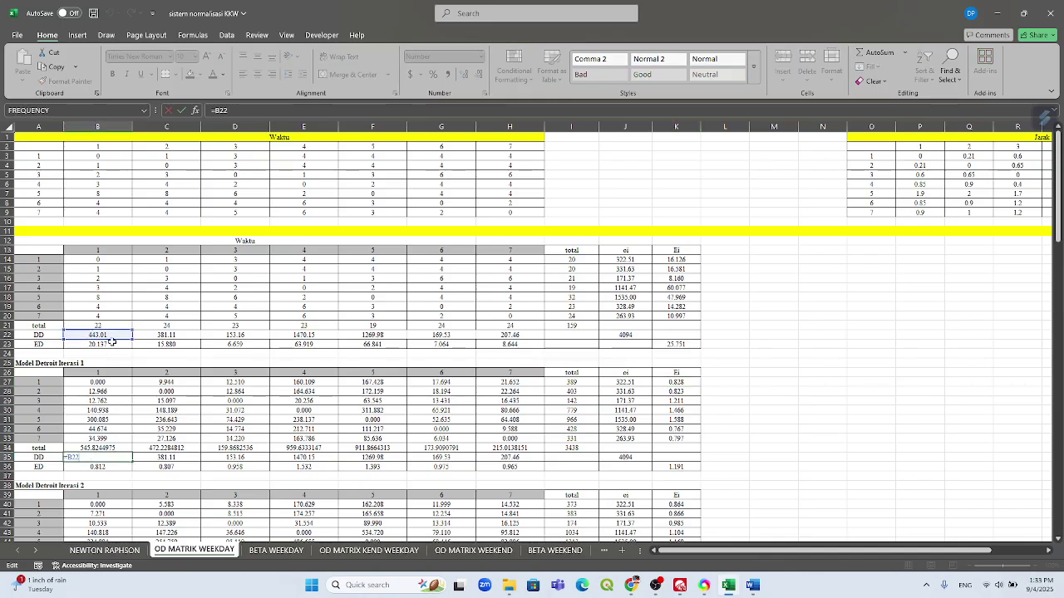
{"action": "key", "text": "ctrl+Return"}
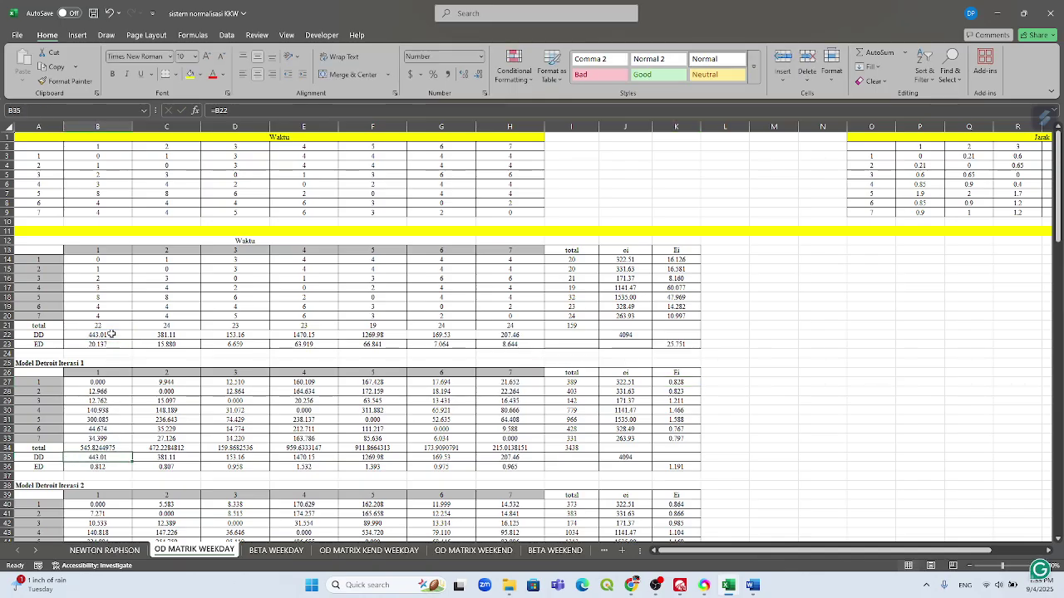
{"action": "left_click", "coordinate": [98, 448]}
{"action": "key", "text": "alt+equal"}
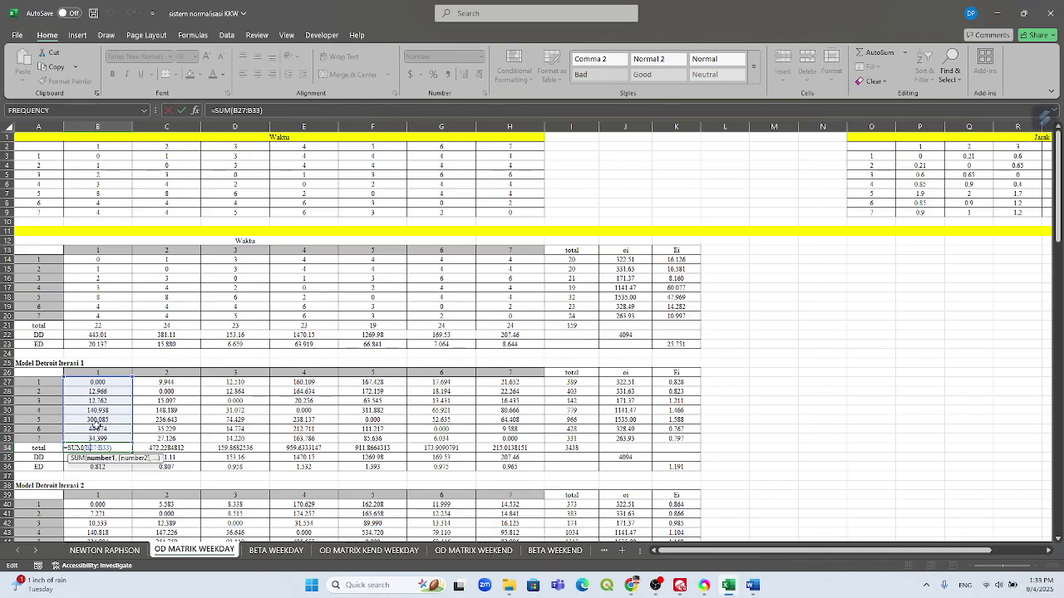
{"action": "key", "text": "Return"}
- Examine the ED formula for zone 1 in B36 and the overall ratio formula in K36
{"action": "left_click", "coordinate": [101, 468]}
{"action": "double_click", "coordinate": [101, 468]}
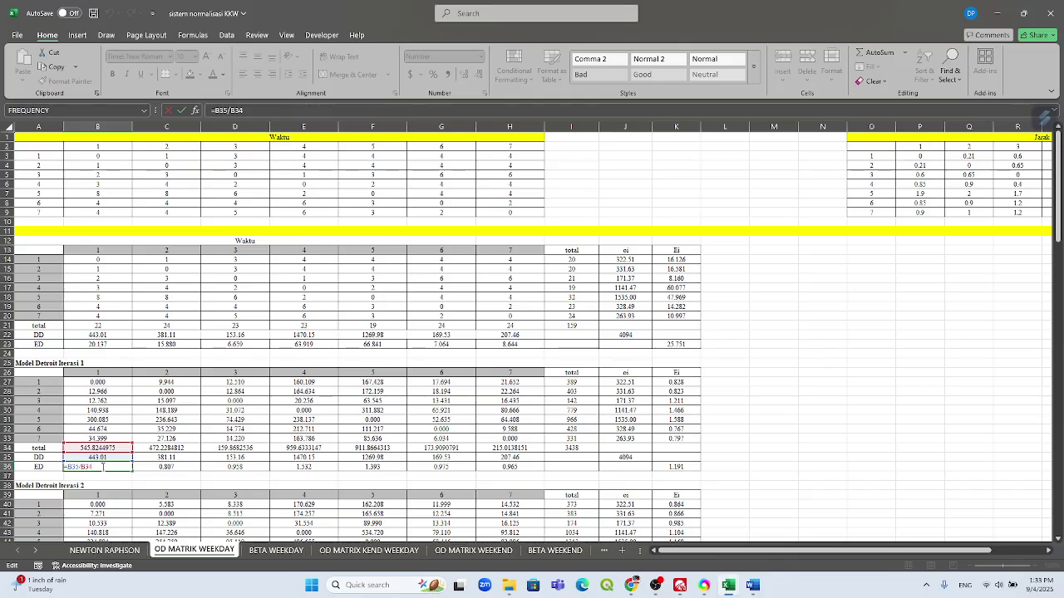
{"action": "key", "text": "ctrl+Return"}
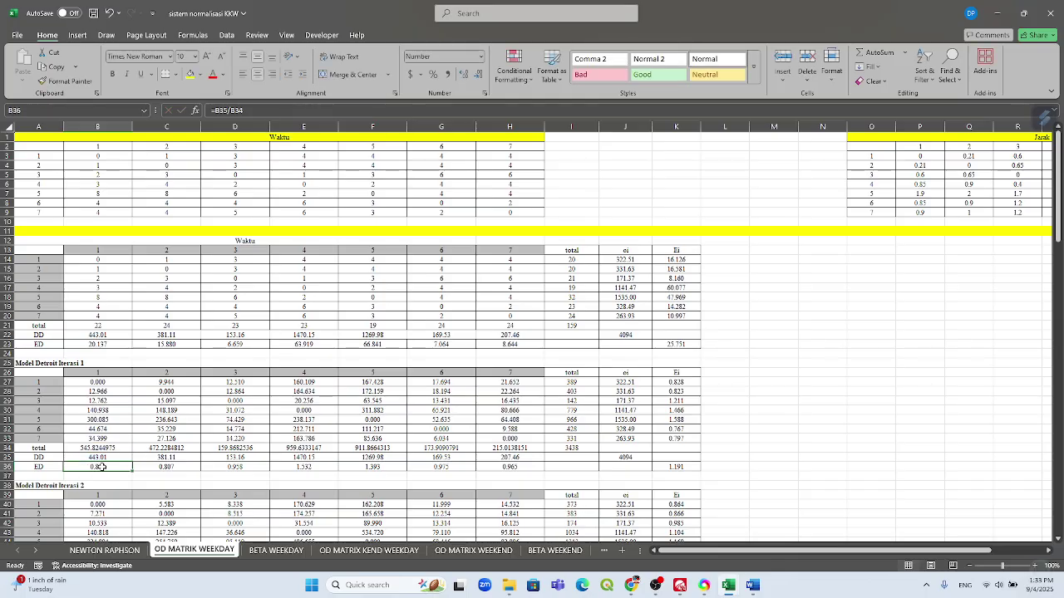
{"action": "double_click", "coordinate": [672, 465]}
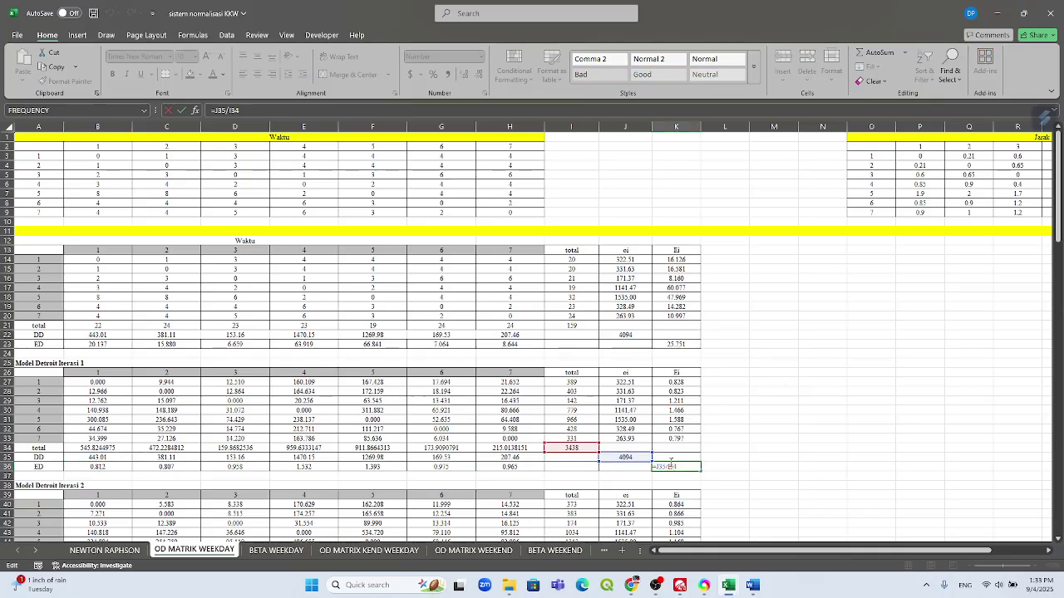
{"action": "key", "text": "ctrl+Return"}
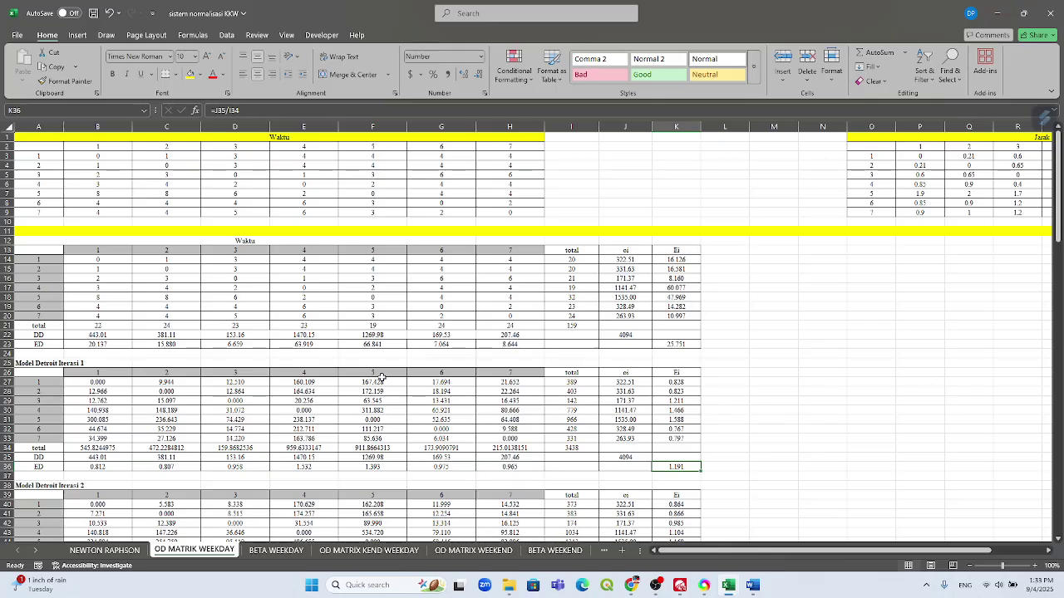
- Examine the overall ratio in K88 and the matrix cell formulas in B79 and F83 of Model Detroit Iterasi 5
{"action": "scroll", "coordinate": [449, 382], "scroll_direction": "down", "scroll_amount": 10}
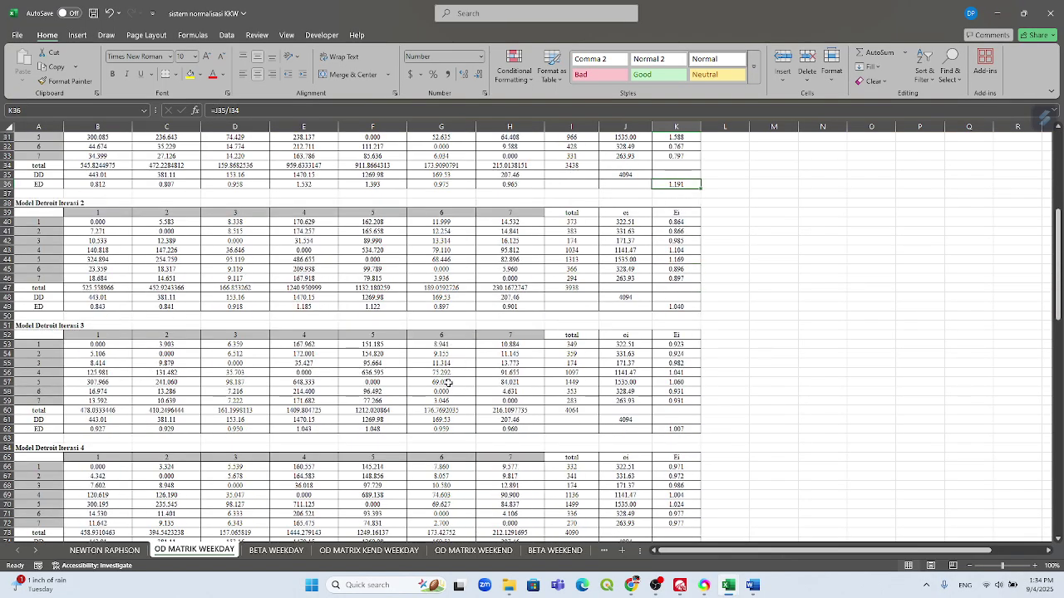
{"action": "scroll", "coordinate": [449, 382], "scroll_direction": "down", "scroll_amount": 3}
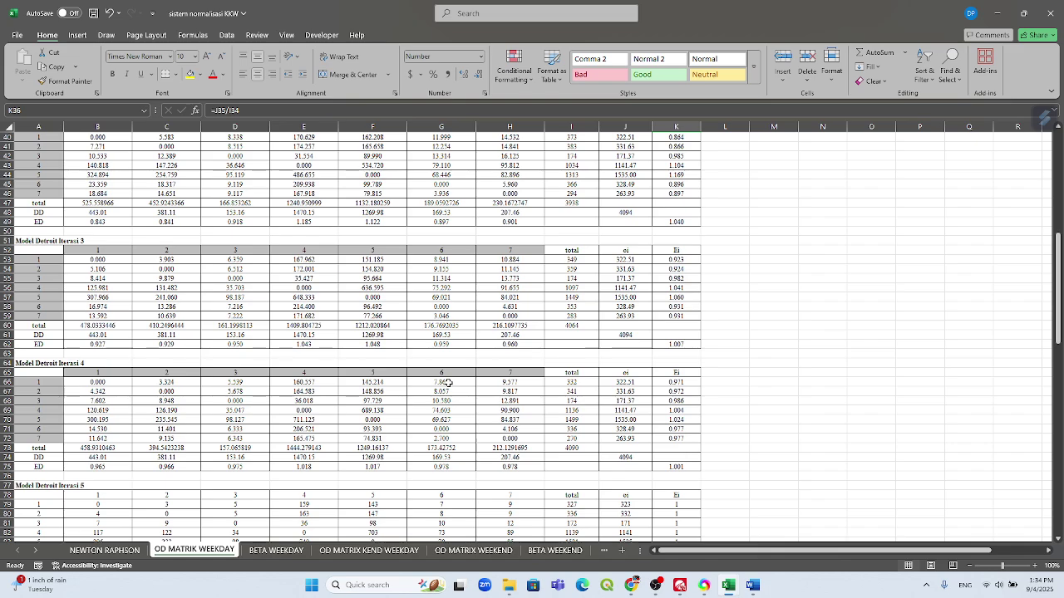
{"action": "scroll", "coordinate": [447, 383], "scroll_direction": "down", "scroll_amount": 3}
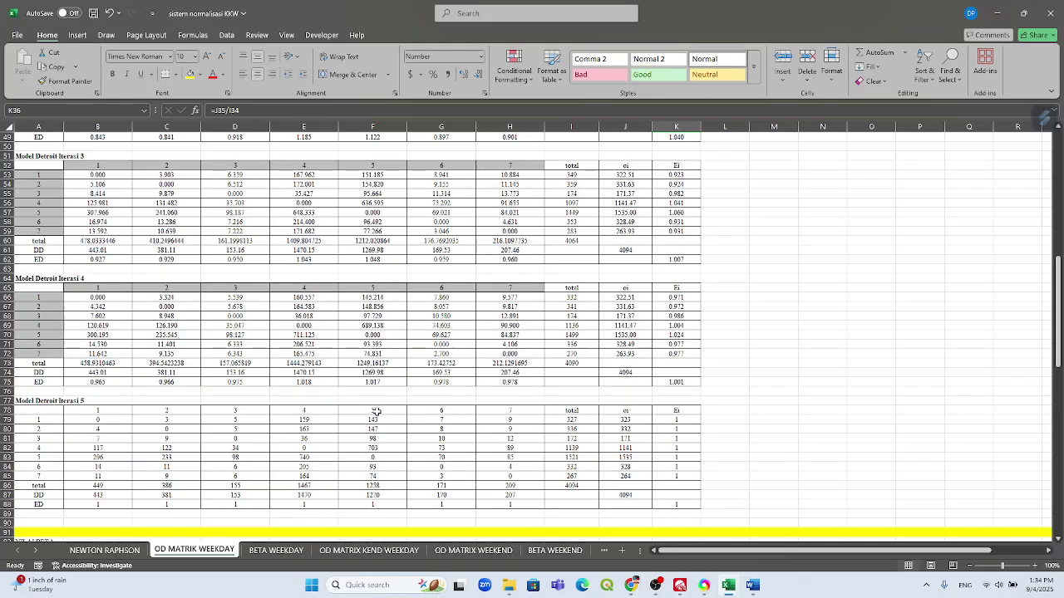
{"action": "scroll", "coordinate": [377, 411], "scroll_direction": "down", "scroll_amount": 2}
{"action": "left_click", "coordinate": [676, 448]}
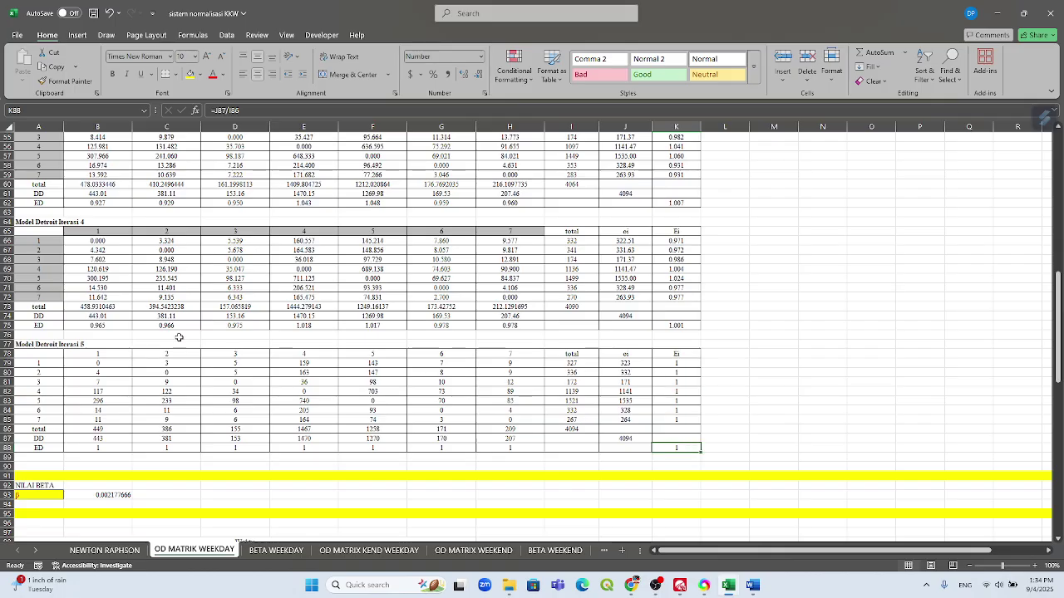
{"action": "left_click", "coordinate": [113, 361]}
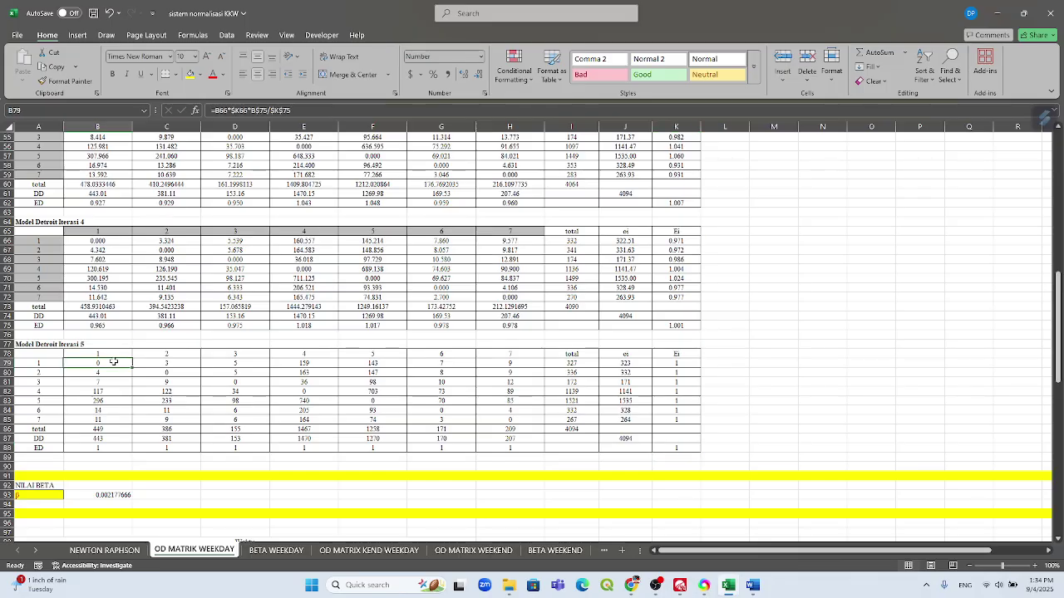
{"action": "double_click", "coordinate": [113, 361]}
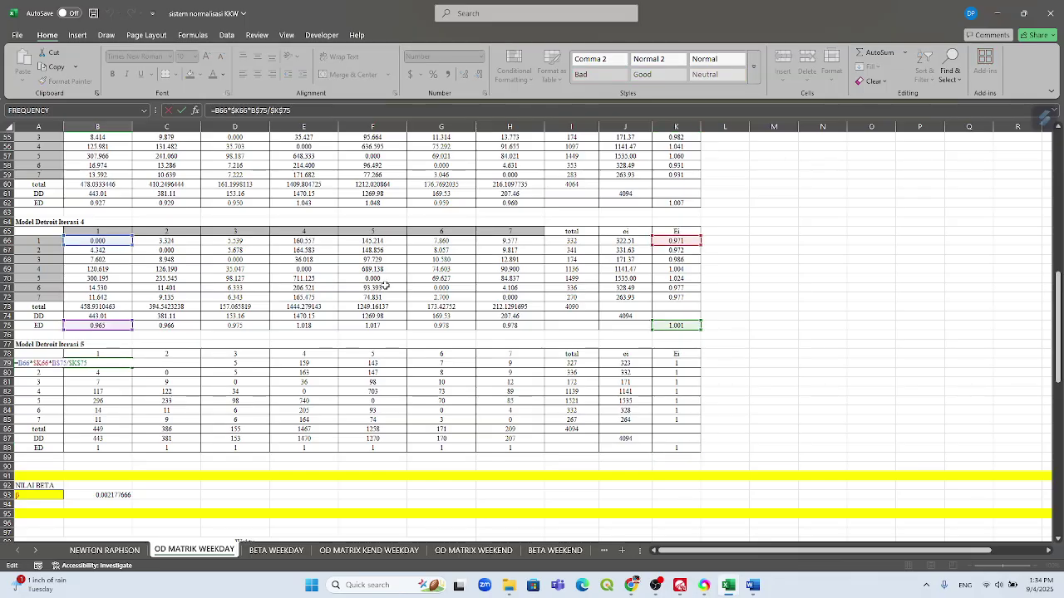
{"action": "key", "text": "Escape"}
{"action": "double_click", "coordinate": [385, 400]}
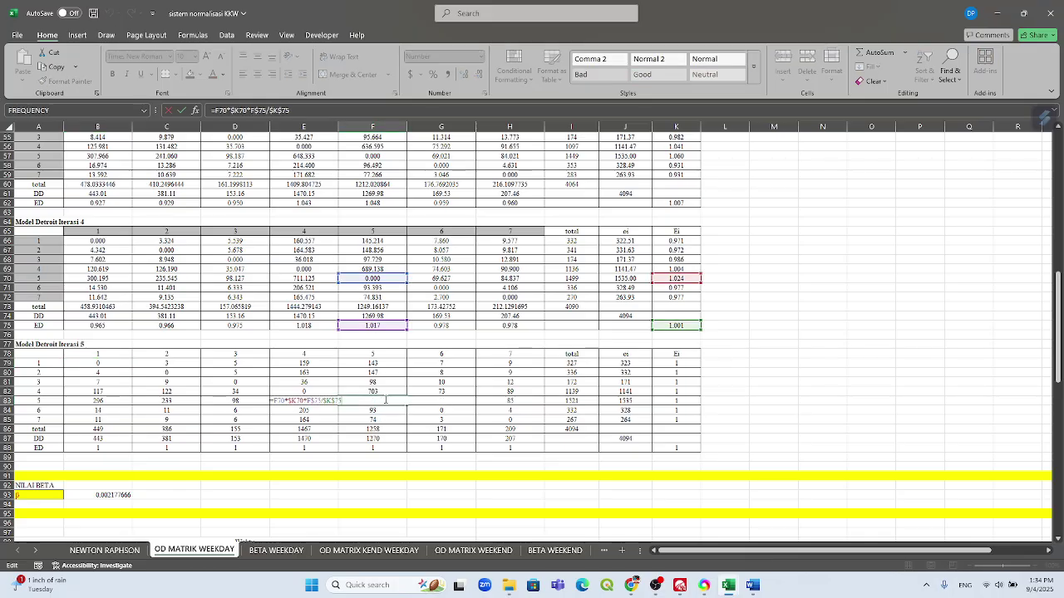
{"action": "key", "text": "Escape"}
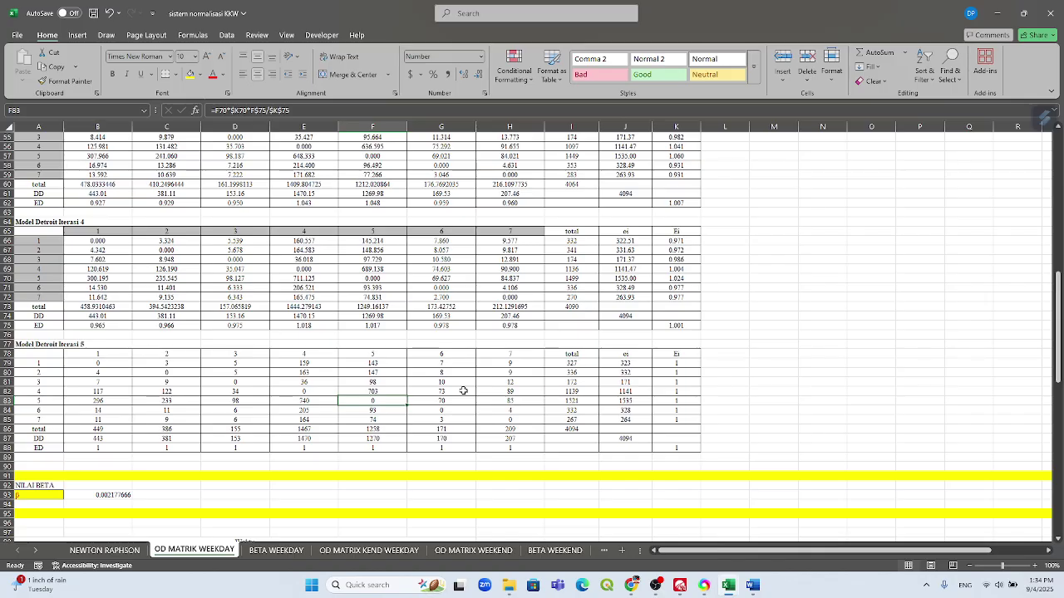
- Check the row total in I81, the oi reference in J80 and the column total in B86 of Model Detroit Iterasi 5
{"action": "double_click", "coordinate": [574, 382]}
{"action": "key", "text": "Escape"}
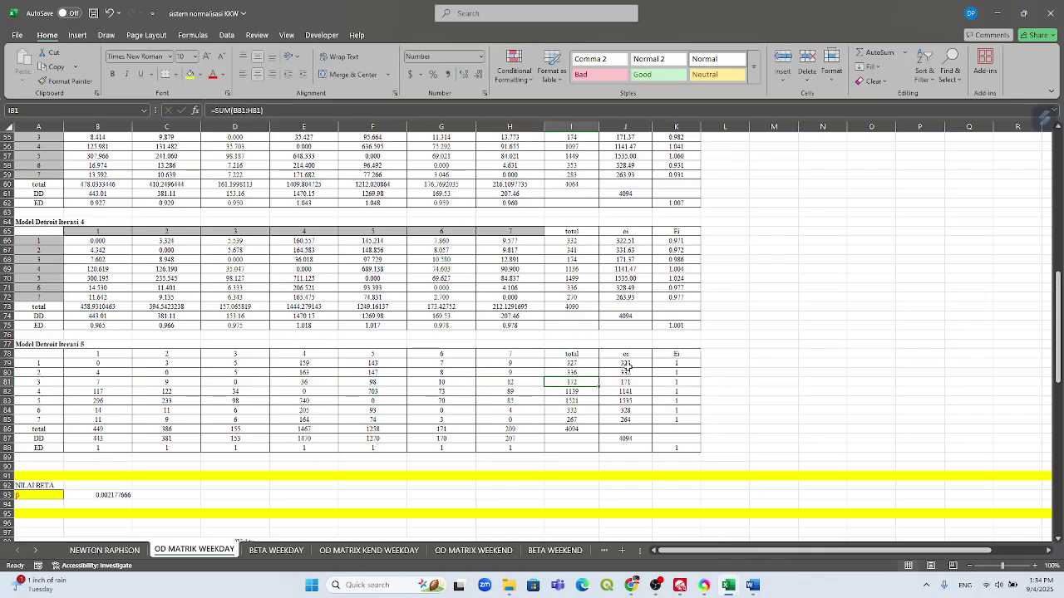
{"action": "double_click", "coordinate": [635, 372]}
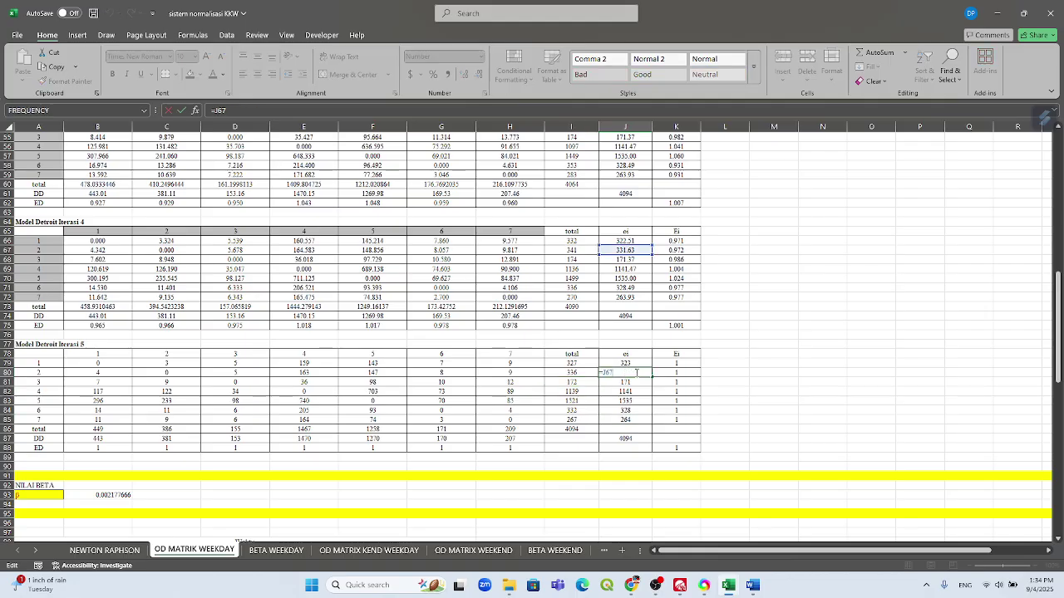
{"action": "key", "text": "Escape"}
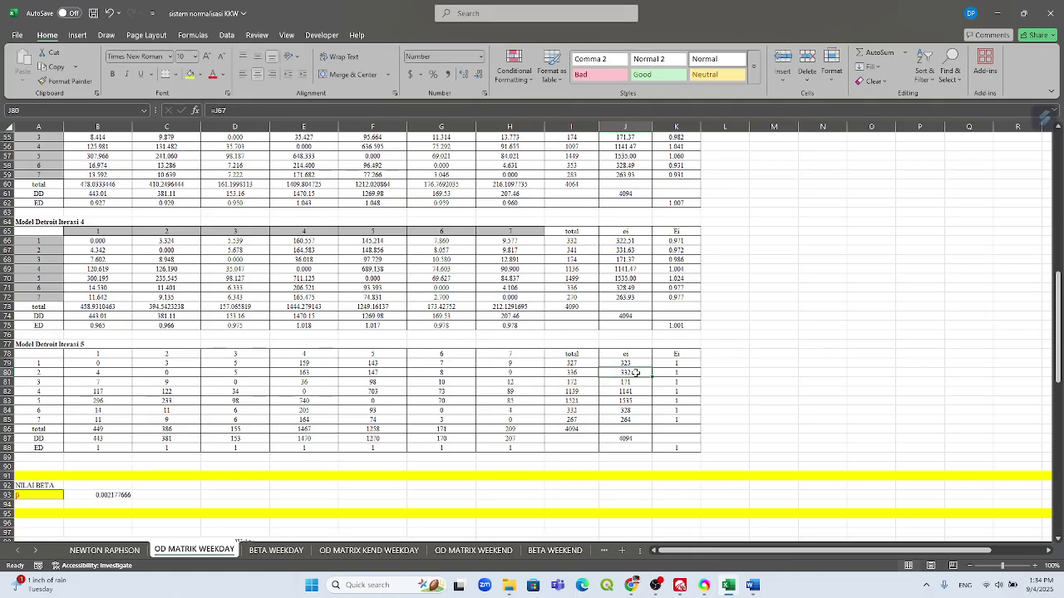
{"action": "left_click", "coordinate": [101, 429]}
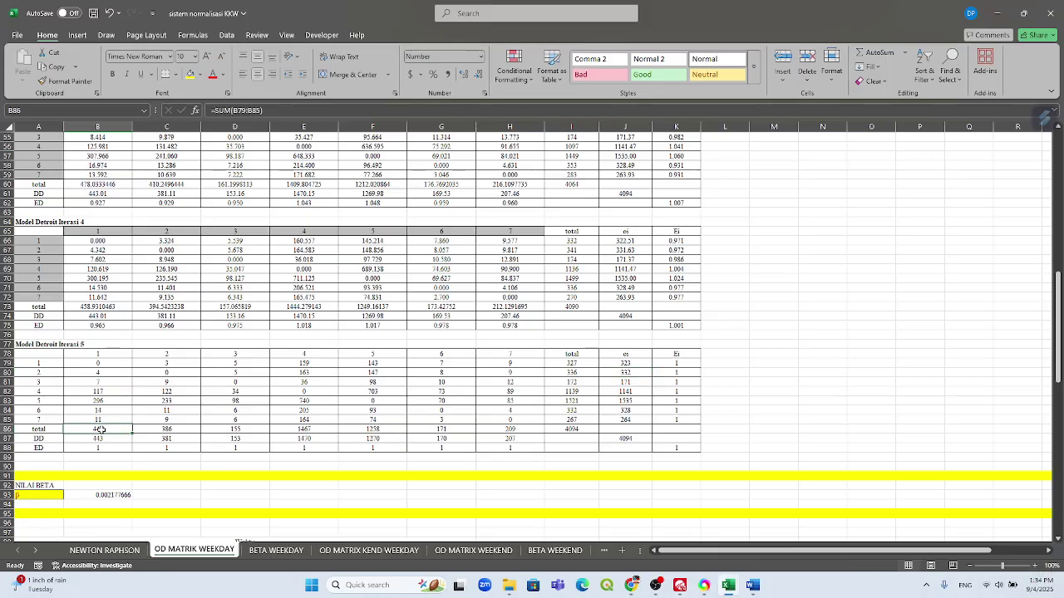
{"action": "double_click", "coordinate": [100, 429]}
{"action": "key", "text": "Escape"}
- Check the source of the NILAI BETA value in B93 and open the BETA WEEKDAY sheet
{"action": "scroll", "coordinate": [122, 452], "scroll_direction": "down", "scroll_amount": 1}
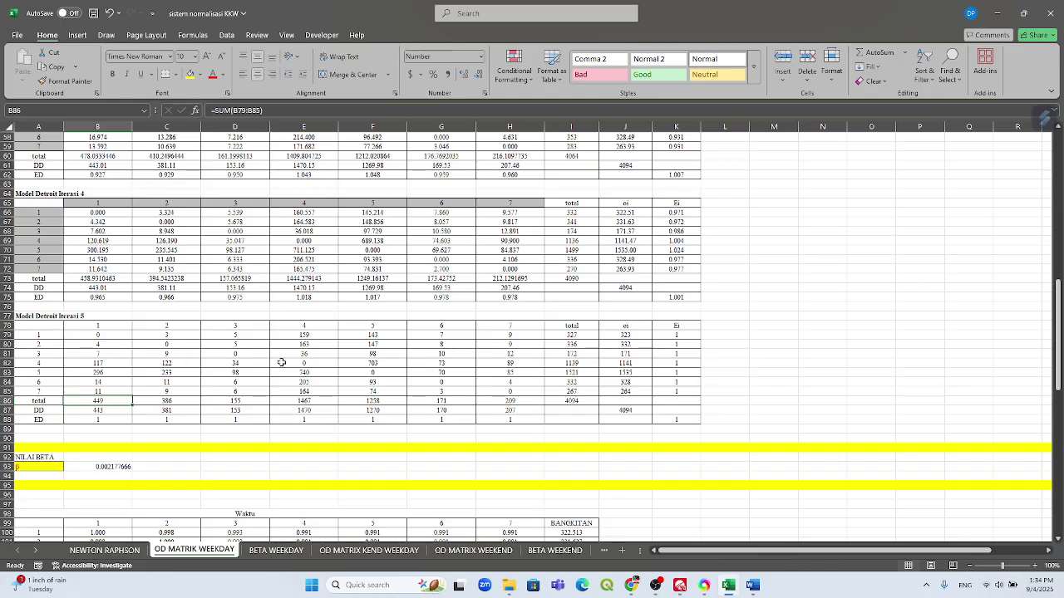
{"action": "left_click", "coordinate": [27, 468]}
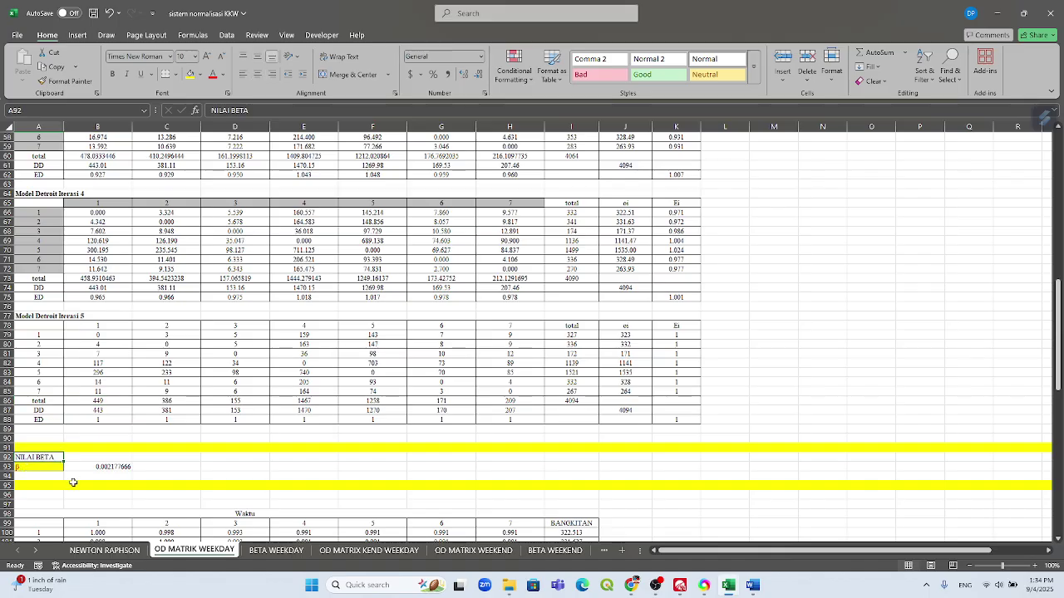
{"action": "left_click", "coordinate": [98, 466]}
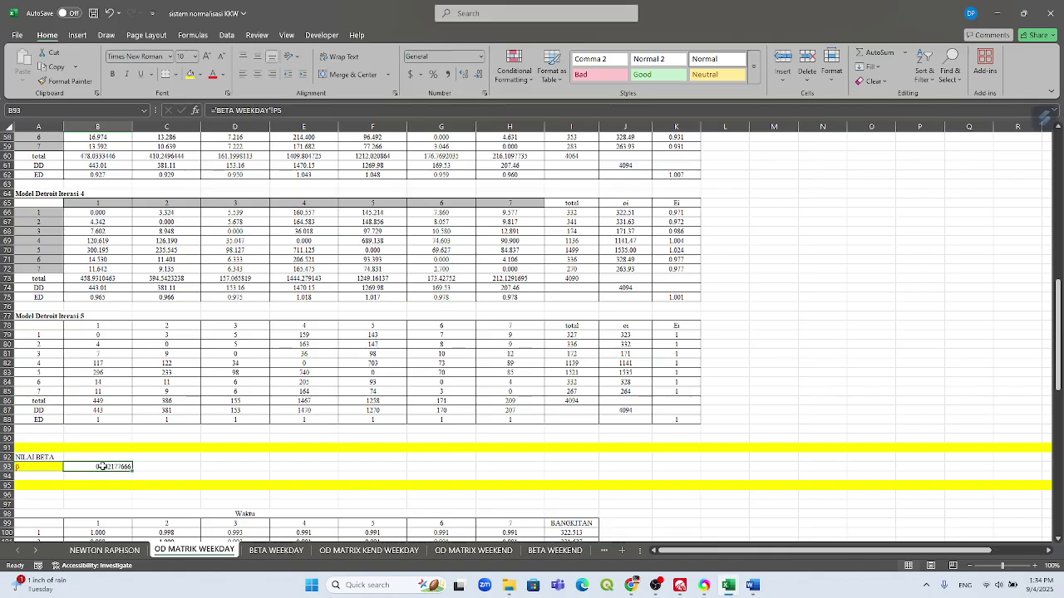
{"action": "left_click", "coordinate": [276, 550]}
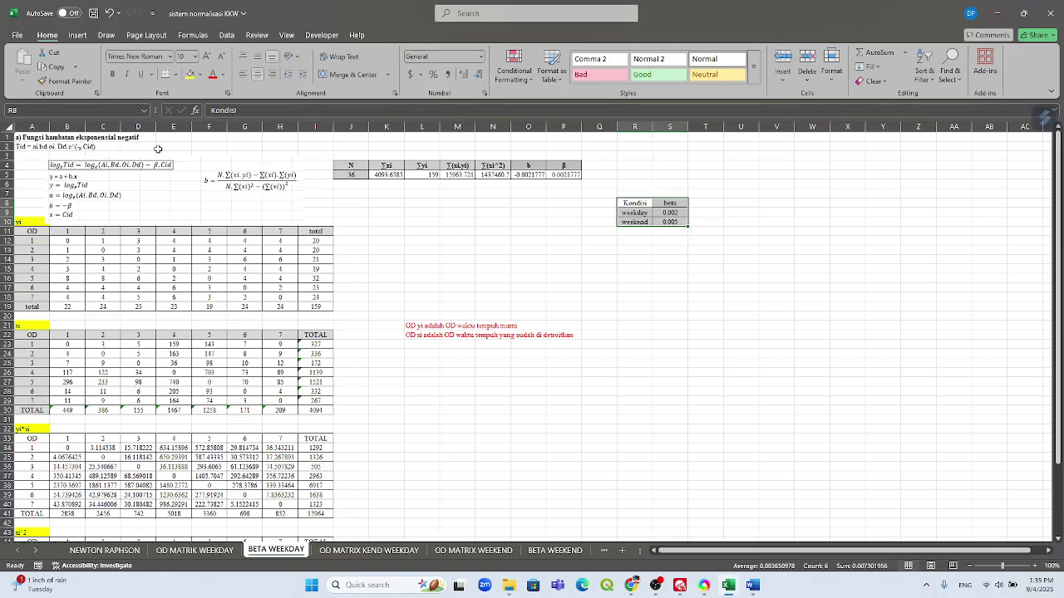
{"action": "left_click", "coordinate": [505, 241]}
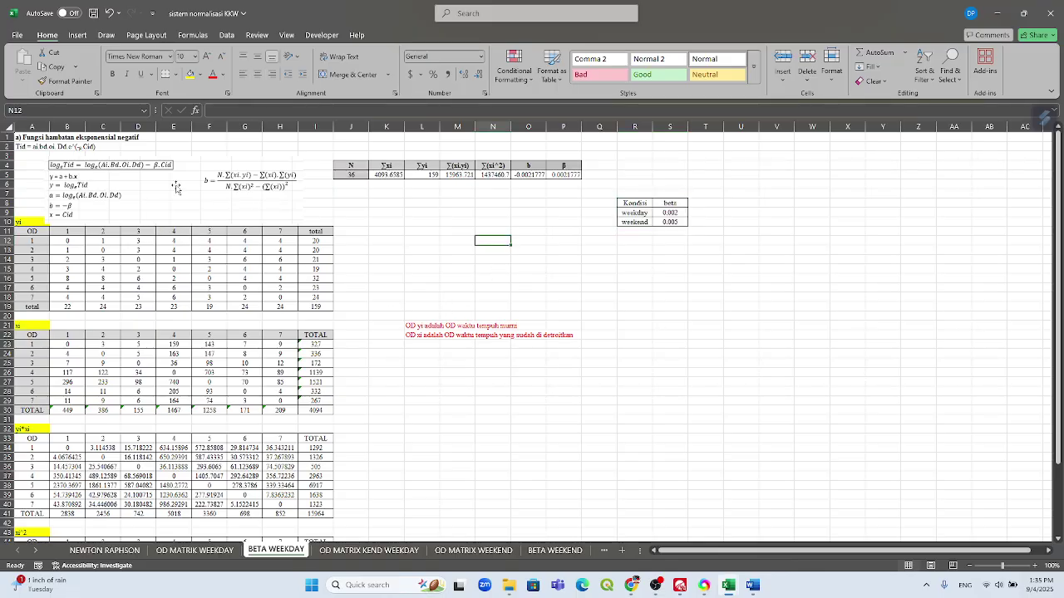
- Review the formula for b on BETA WEEKDAY and the original Waktu matrix on the OD MATRIK WEEKDAY sheet
{"action": "left_click", "coordinate": [230, 175]}
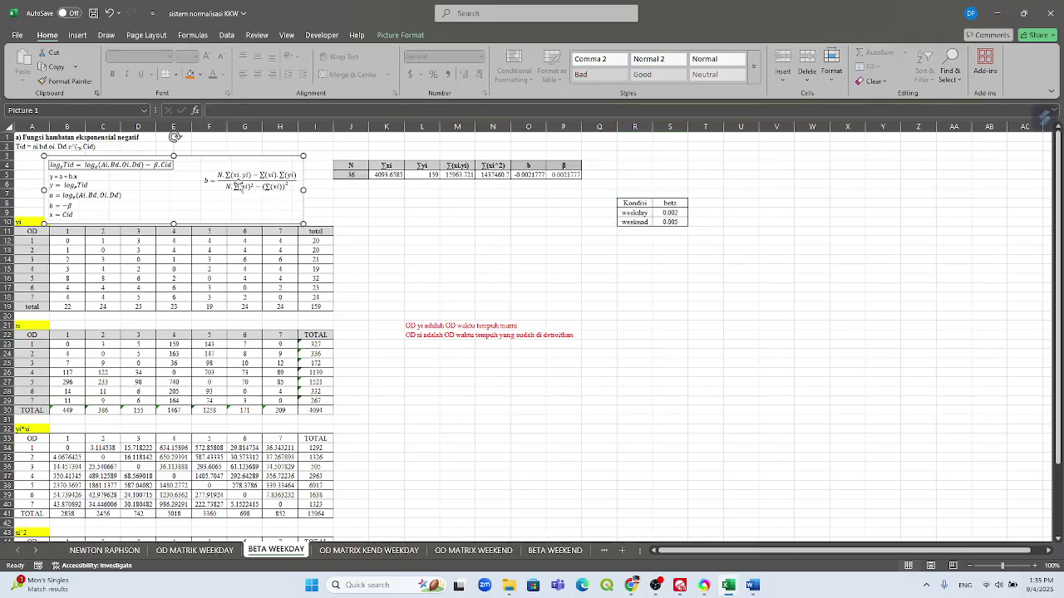
{"action": "left_click", "coordinate": [421, 213]}
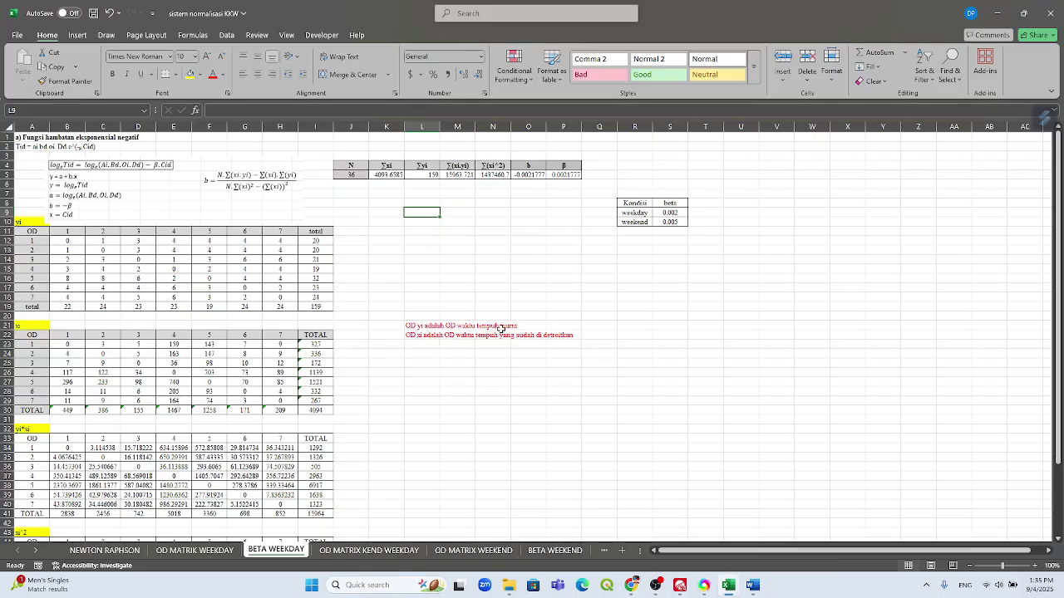
{"action": "left_click", "coordinate": [211, 552]}
{"action": "scroll", "coordinate": [226, 432], "scroll_direction": "up", "scroll_amount": 15}
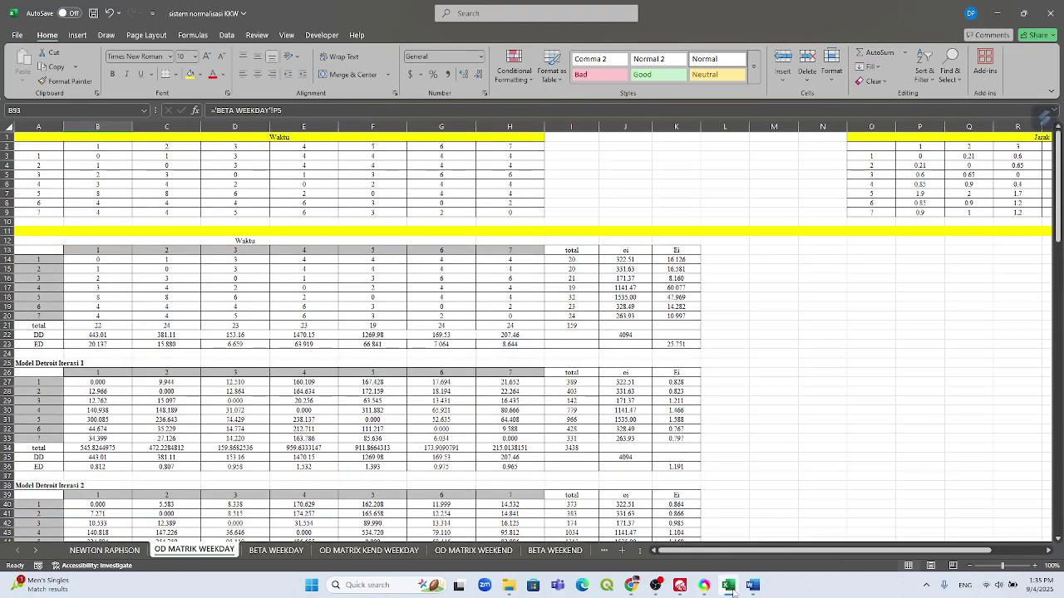
- View the weekday Waktu matrix in the ZONA_CENTROID_MATRIX KKW1 workbook and return to BETA WEEKDAY in sistem normalisasi KKW
{"action": "mouse_move", "coordinate": [731, 591]}
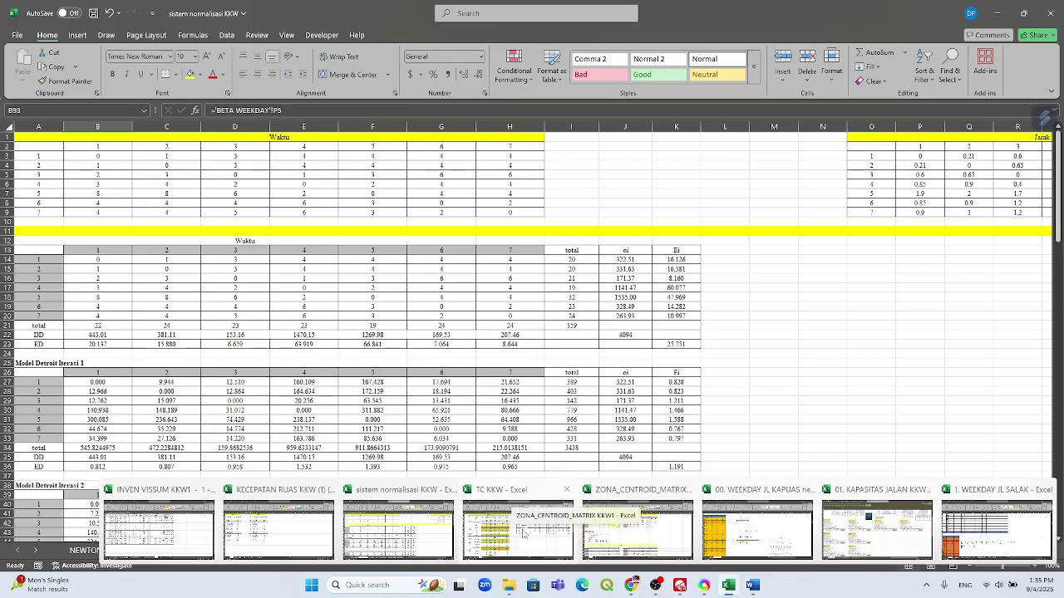
{"action": "left_click", "coordinate": [638, 528]}
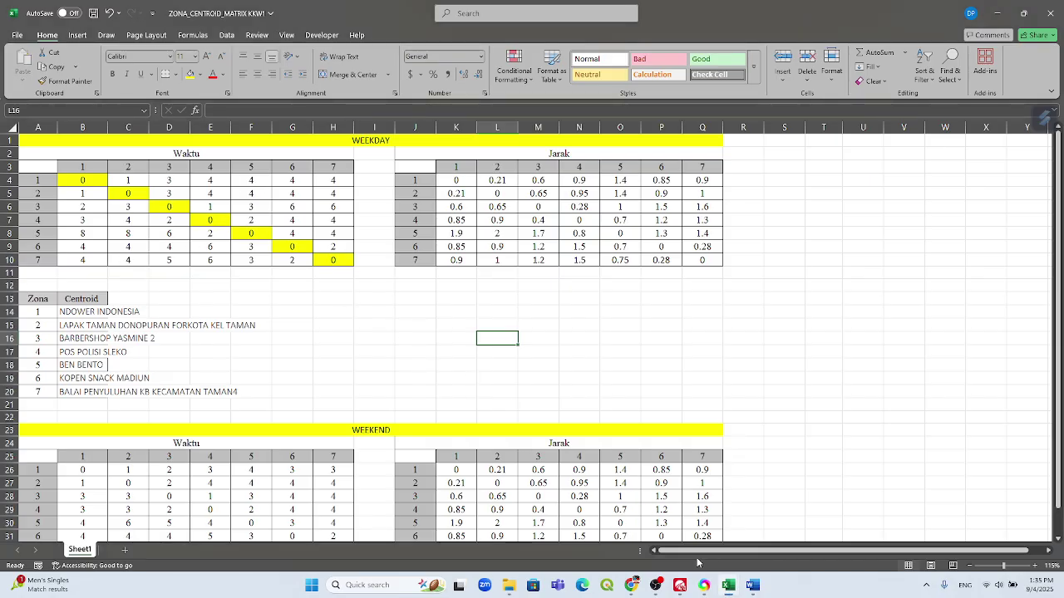
{"action": "mouse_move", "coordinate": [726, 588]}
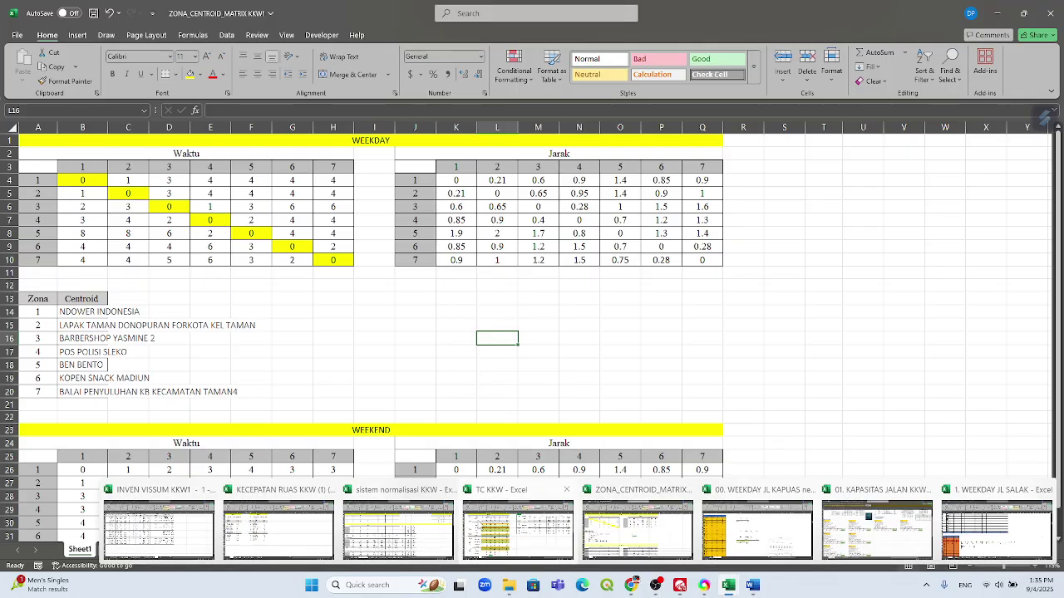
{"action": "left_click", "coordinate": [393, 526]}
{"action": "left_click", "coordinate": [275, 550]}
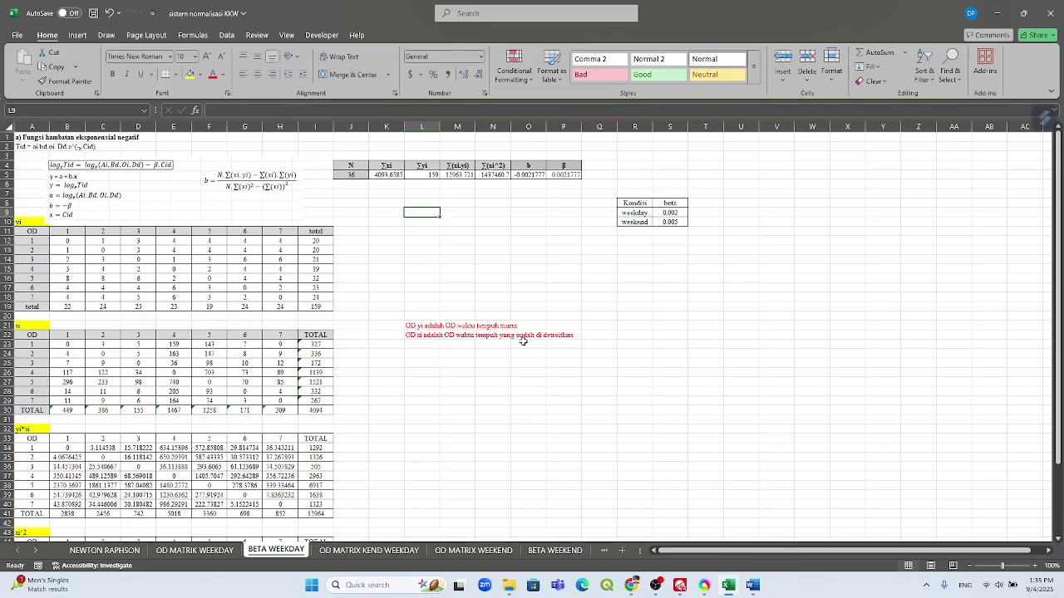
- Review the Detroit iteration tables on the OD MATRIK WEEKDAY sheet through Model Detroit Iterasi 5
{"action": "left_click", "coordinate": [222, 551]}
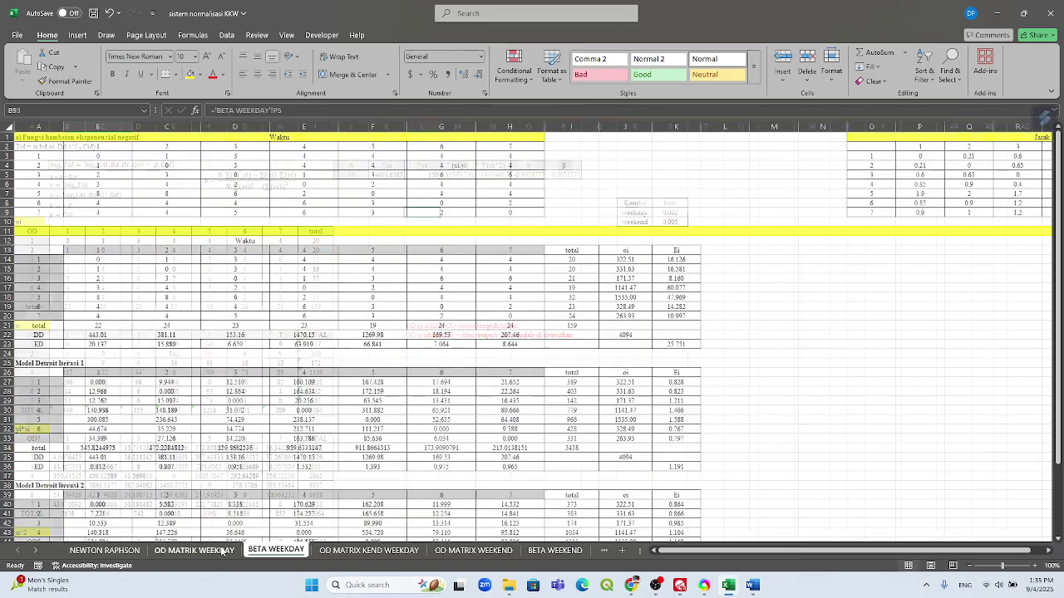
{"action": "scroll", "coordinate": [108, 329], "scroll_direction": "down", "scroll_amount": 3}
{"action": "scroll", "coordinate": [108, 330], "scroll_direction": "down", "scroll_amount": 11}
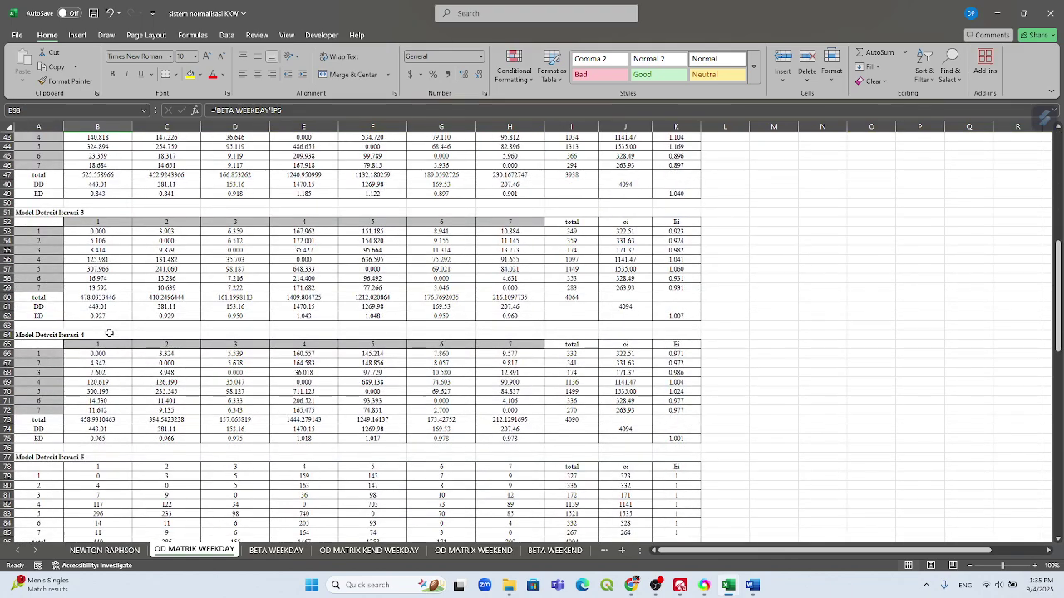
{"action": "scroll", "coordinate": [109, 332], "scroll_direction": "down", "scroll_amount": 3}
{"action": "scroll", "coordinate": [109, 332], "scroll_direction": "down", "scroll_amount": 1}
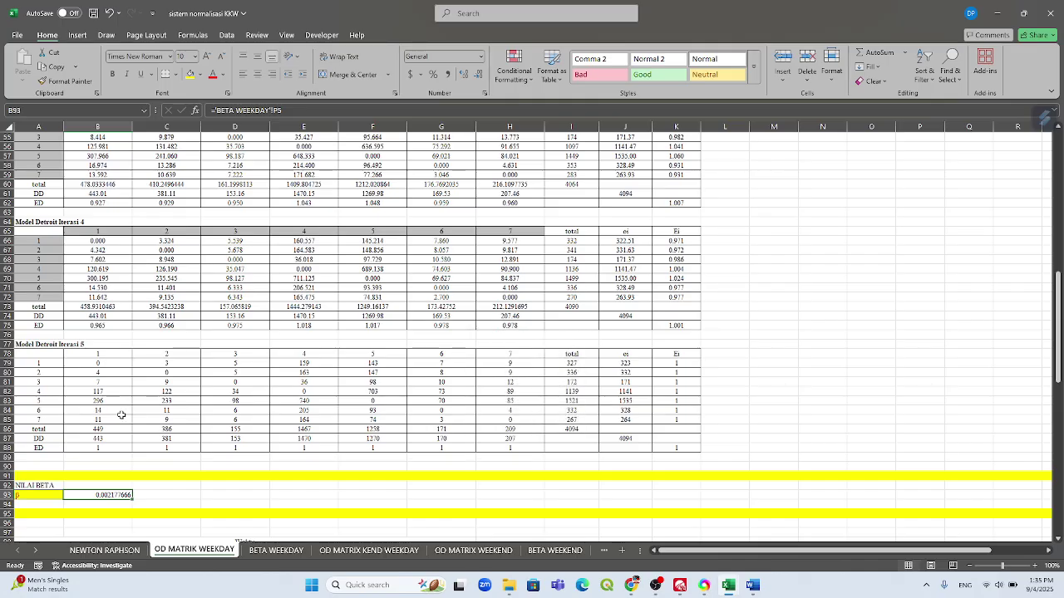
{"action": "key", "text": "XF86MonBrightnessDown"}
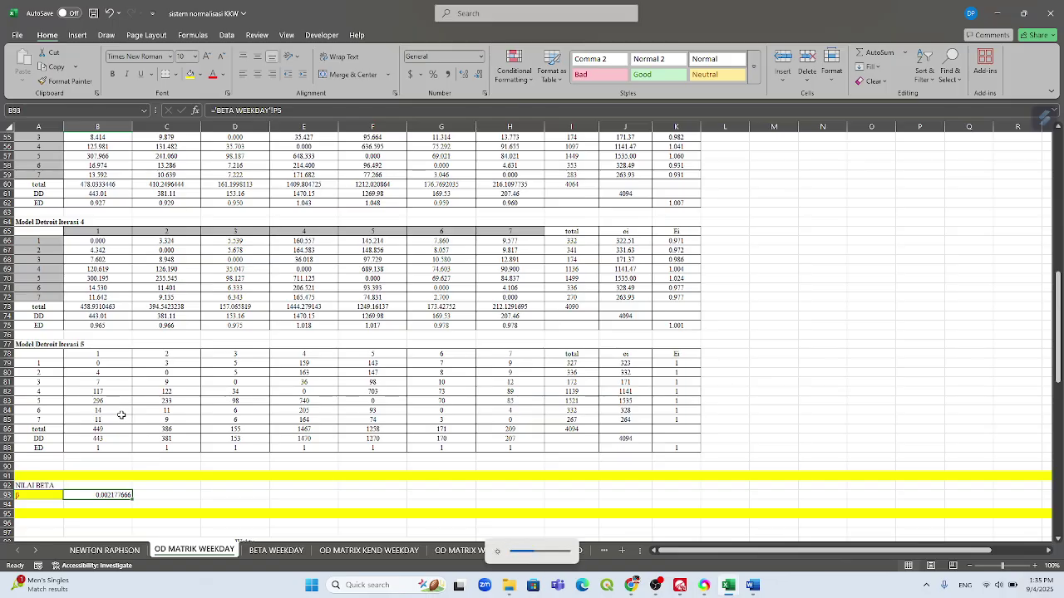
- Examine the yi matrix in A11:I19 and the xi matrix in A22:I30 on the BETA WEEKDAY sheet
{"action": "left_click", "coordinate": [259, 551]}
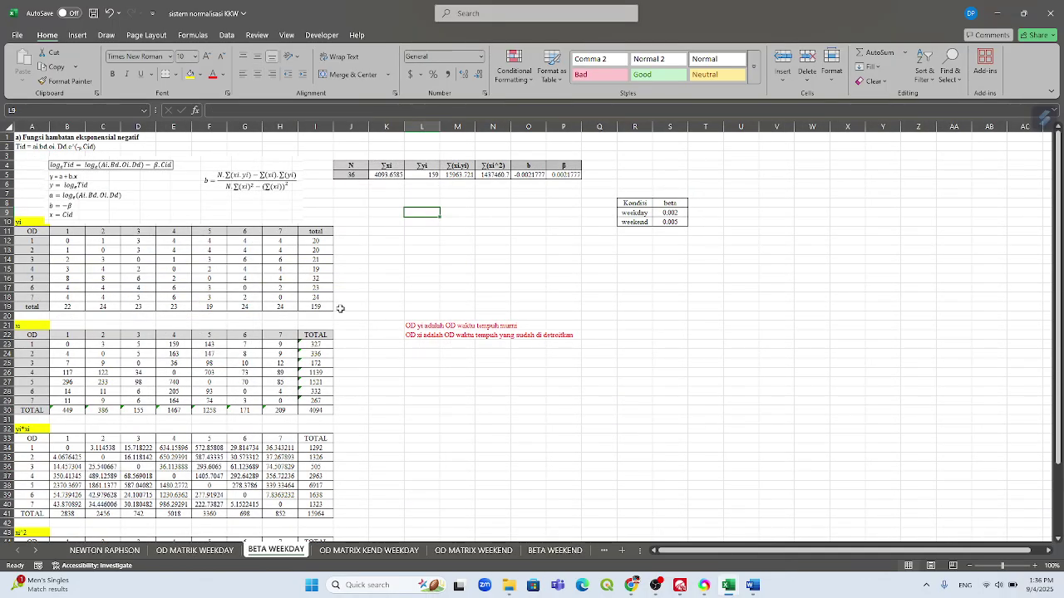
{"action": "left_click_drag", "start_coordinate": [35, 229], "coordinate": [310, 309]}
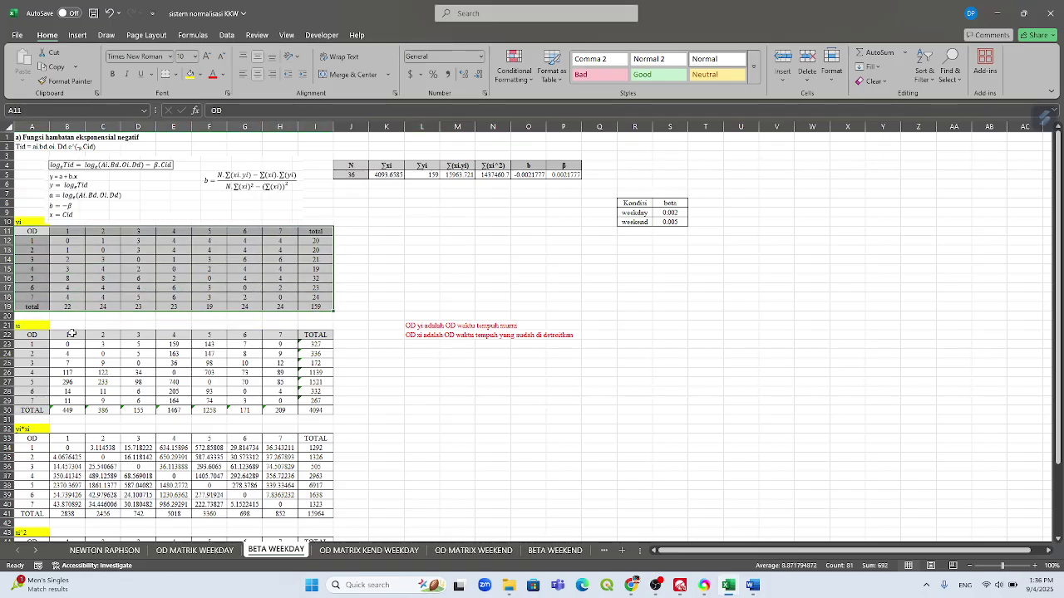
{"action": "left_click_drag", "start_coordinate": [41, 334], "coordinate": [317, 410]}
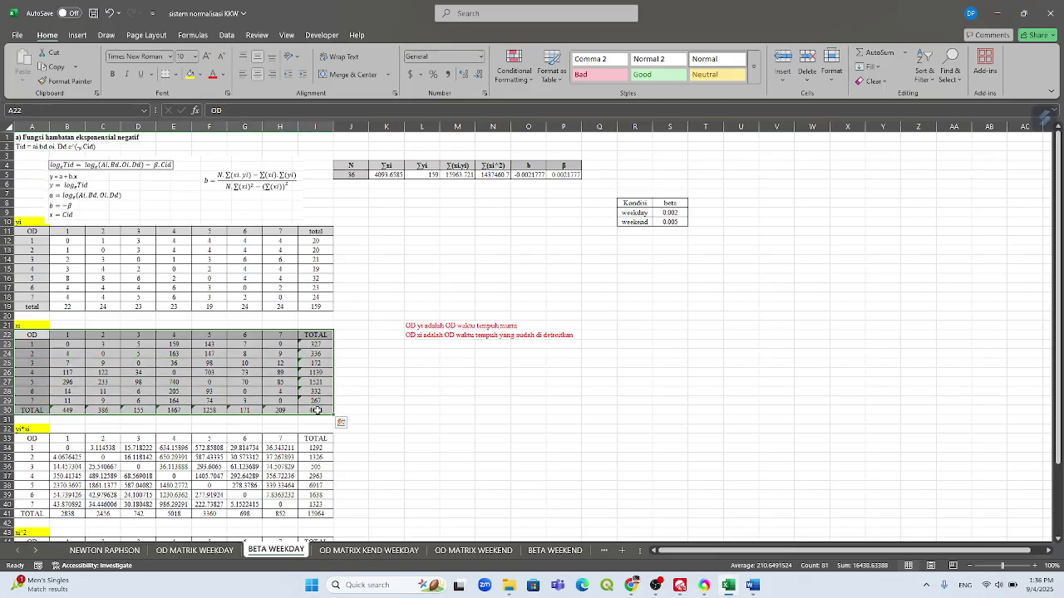
{"action": "left_click", "coordinate": [207, 382]}
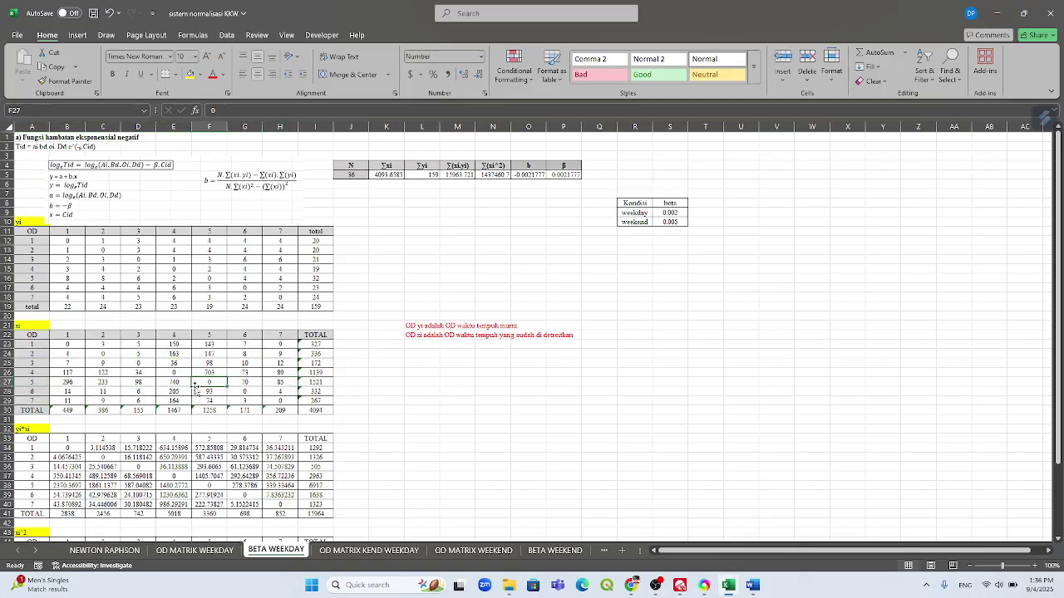
- Inspect the yi*xi product formulas in B34 and C36, leaving them unedited
{"action": "double_click", "coordinate": [68, 446]}
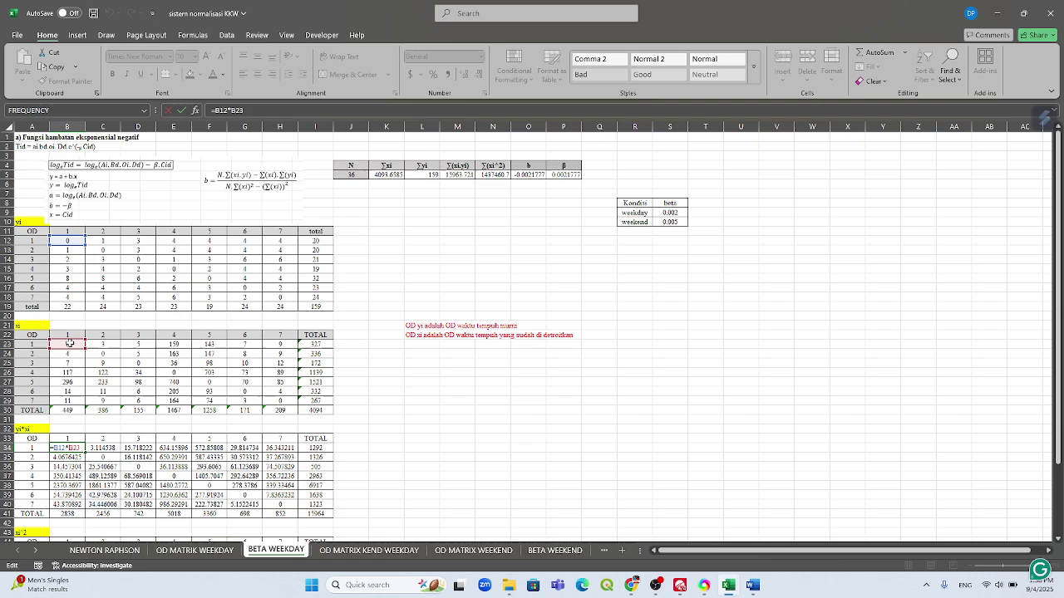
{"action": "key", "text": "Escape"}
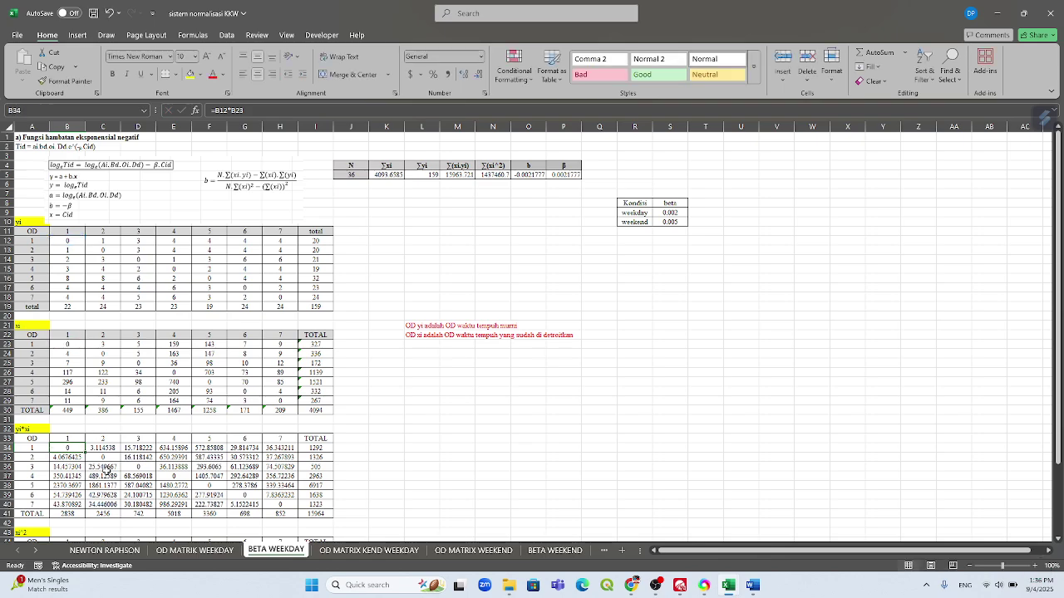
{"action": "left_click", "coordinate": [105, 467]}
{"action": "double_click", "coordinate": [105, 467]}
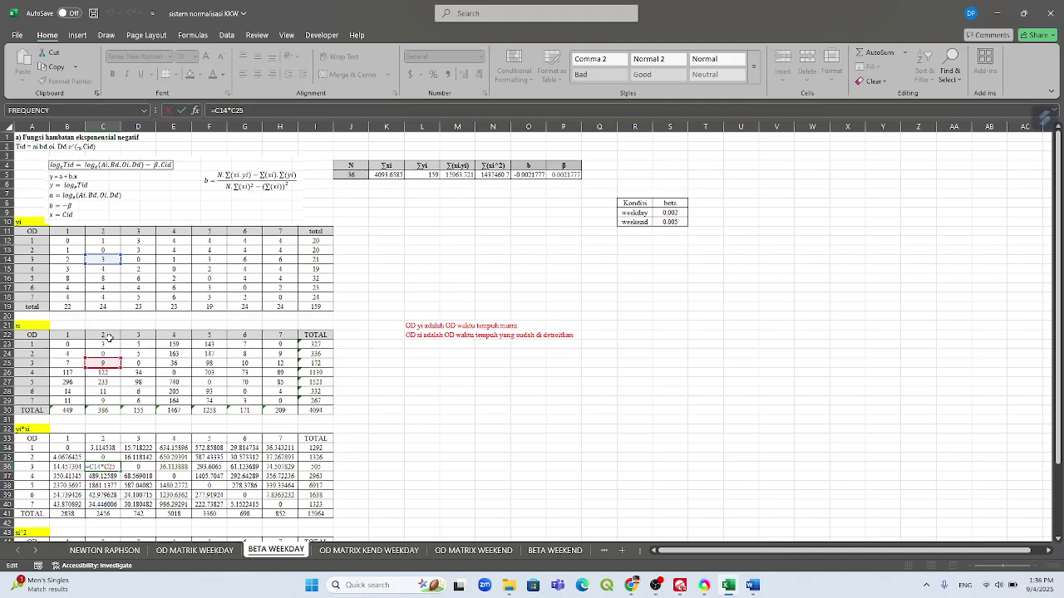
{"action": "key", "text": "Escape"}
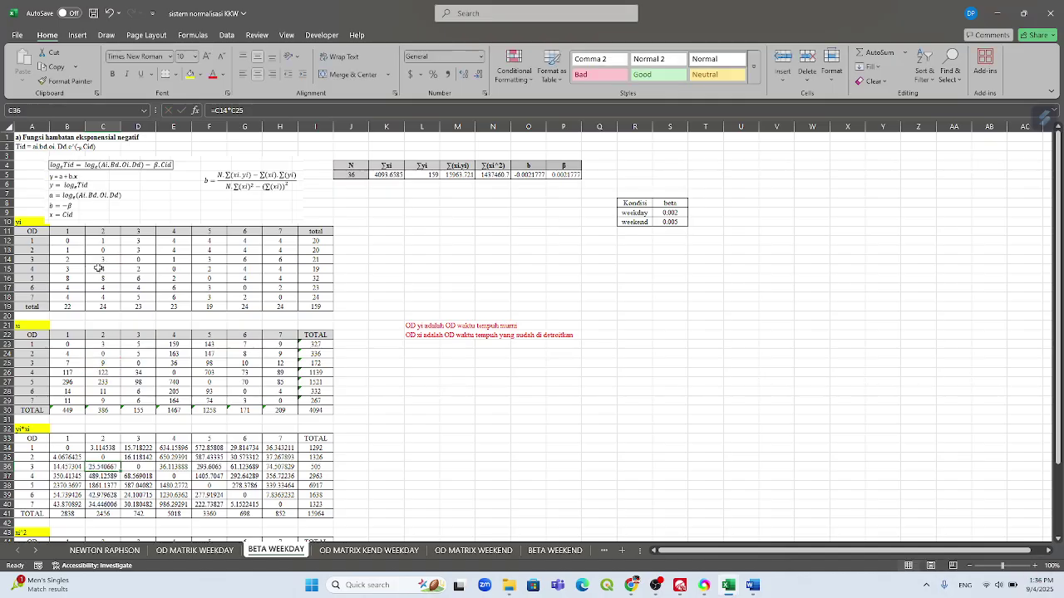
- Inspect the squaring formula in C45 of the xi^2 matrix
{"action": "scroll", "coordinate": [129, 420], "scroll_direction": "down", "scroll_amount": 1}
{"action": "scroll", "coordinate": [130, 420], "scroll_direction": "down", "scroll_amount": 2}
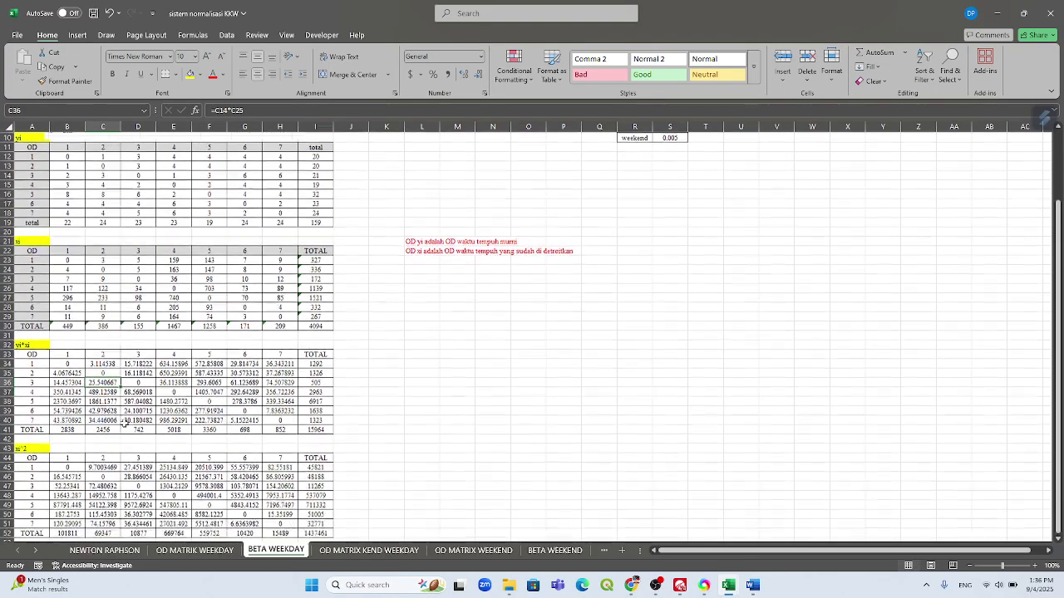
{"action": "left_click", "coordinate": [76, 469]}
{"action": "double_click", "coordinate": [98, 468]}
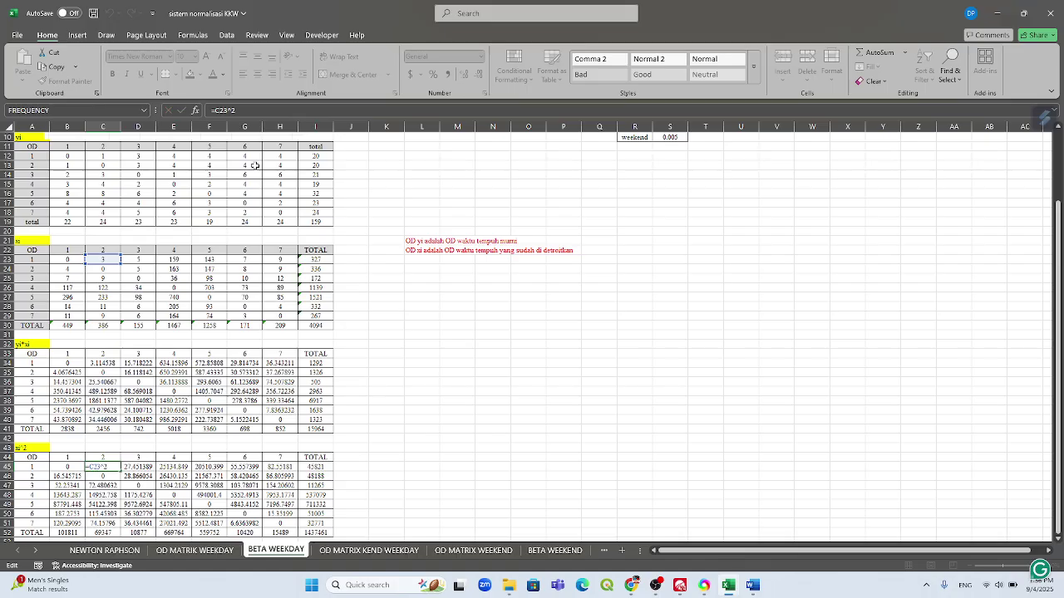
{"action": "key", "text": "ctrl+Return"}
- Check the xi^2 matrix's row total in I45, column total in H52 and grand total in I52
{"action": "scroll", "coordinate": [290, 214], "scroll_direction": "down", "scroll_amount": 2}
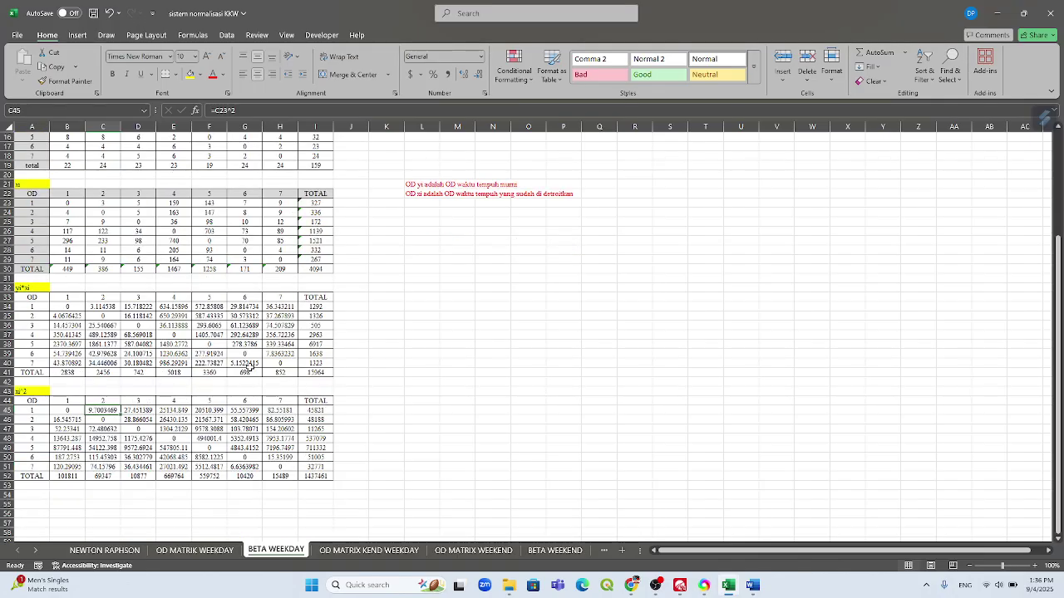
{"action": "double_click", "coordinate": [322, 411]}
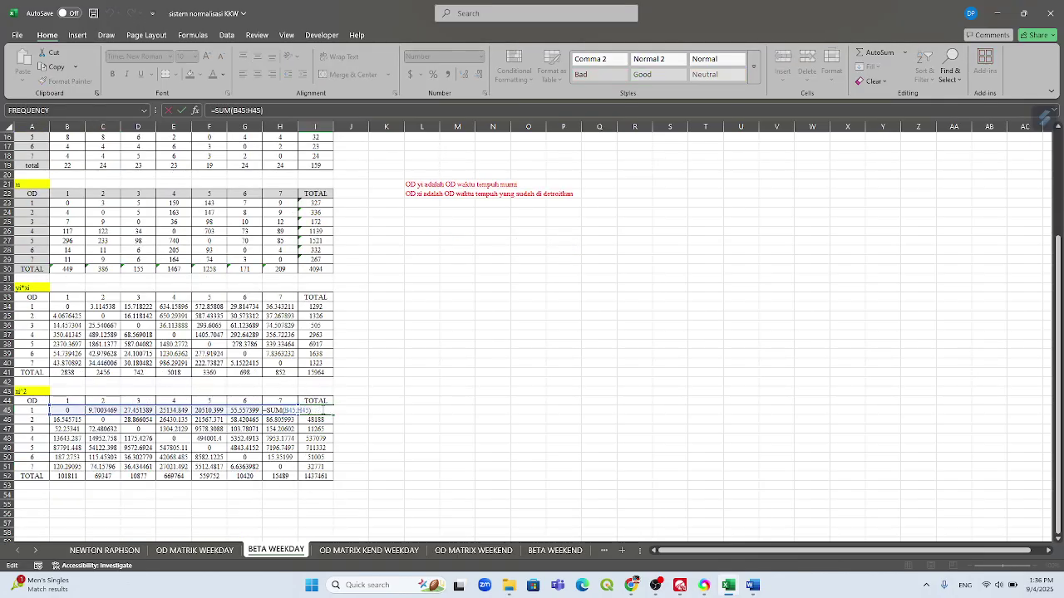
{"action": "key", "text": "Escape"}
{"action": "double_click", "coordinate": [290, 477]}
{"action": "key", "text": "Escape"}
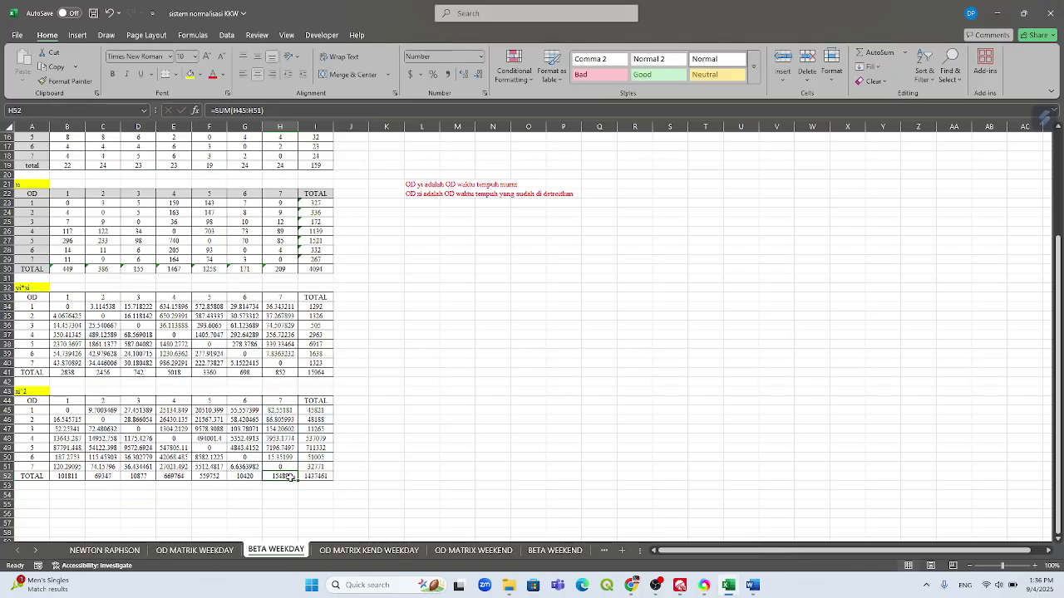
{"action": "double_click", "coordinate": [320, 477]}
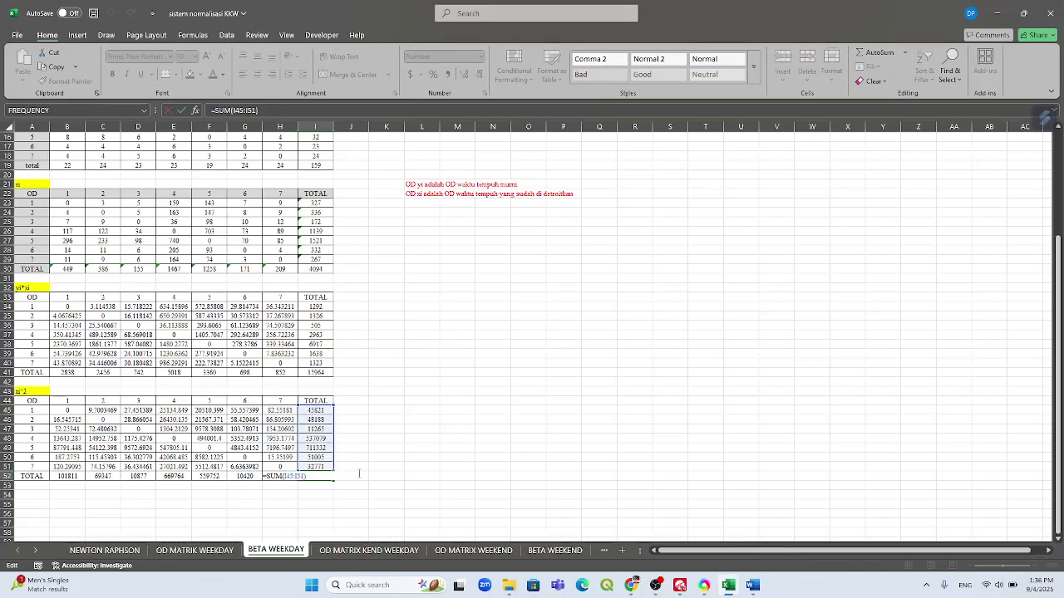
{"action": "key", "text": "Escape"}
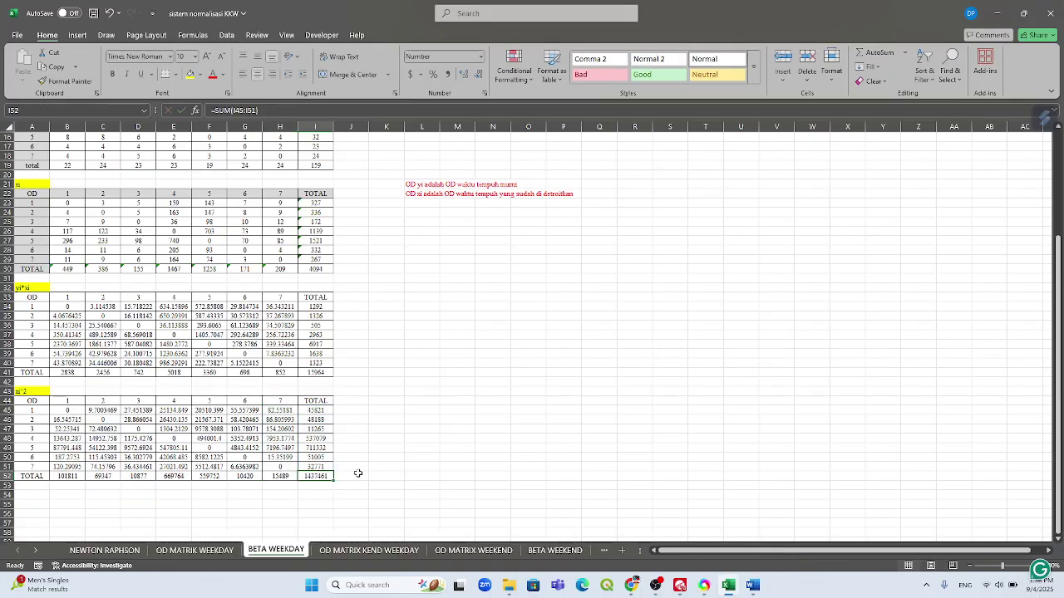
- Compare the N value in J5 with the number of OD cells in the yi matrix, B12:H18
{"action": "scroll", "coordinate": [437, 210], "scroll_direction": "up", "scroll_amount": 5}
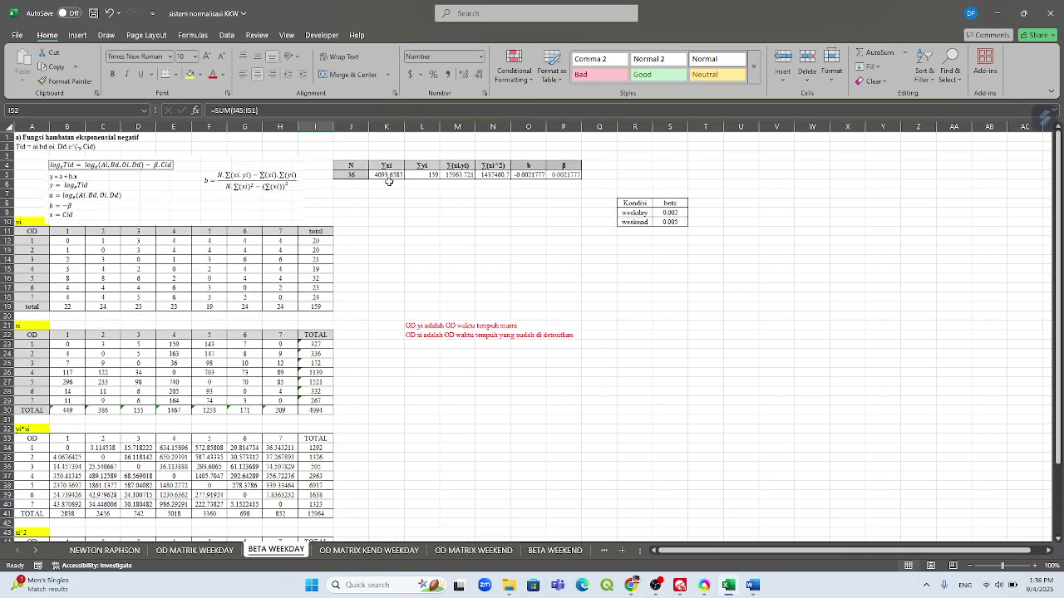
{"action": "left_click", "coordinate": [357, 175]}
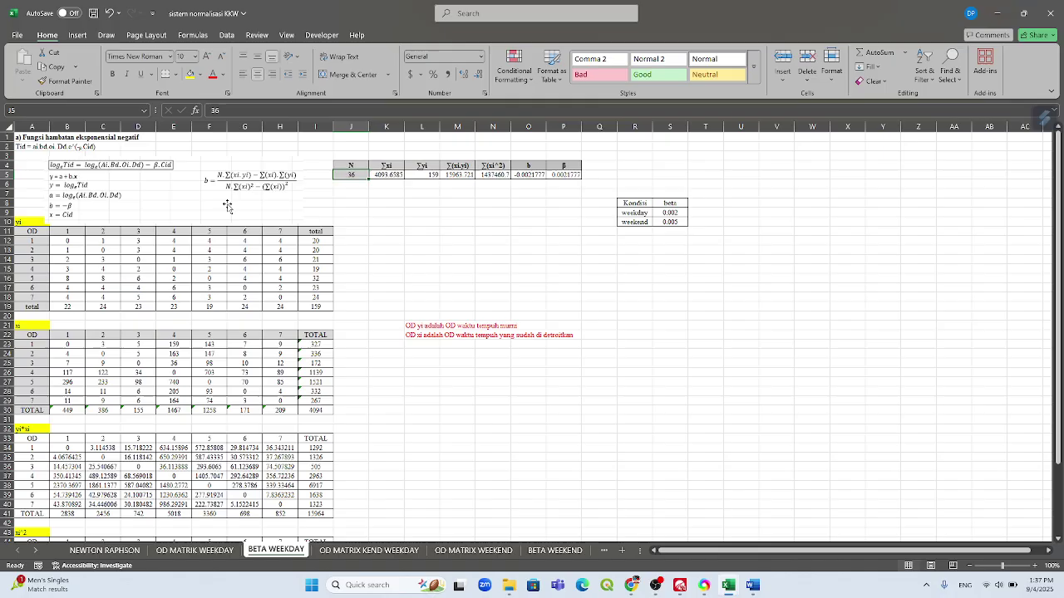
{"action": "left_click_drag", "start_coordinate": [63, 240], "coordinate": [279, 297]}
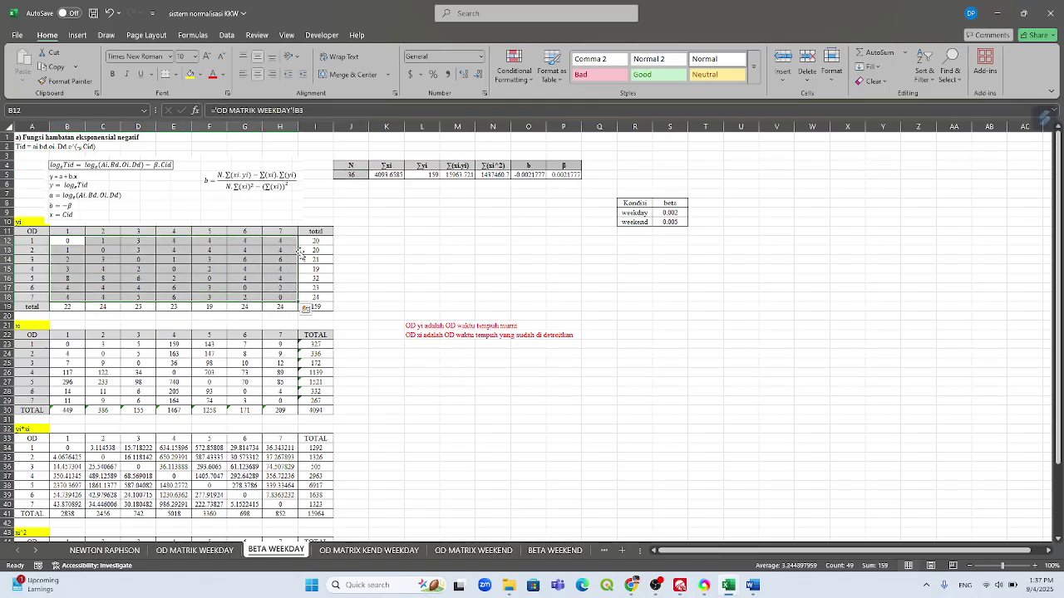
{"action": "left_click", "coordinate": [349, 220]}
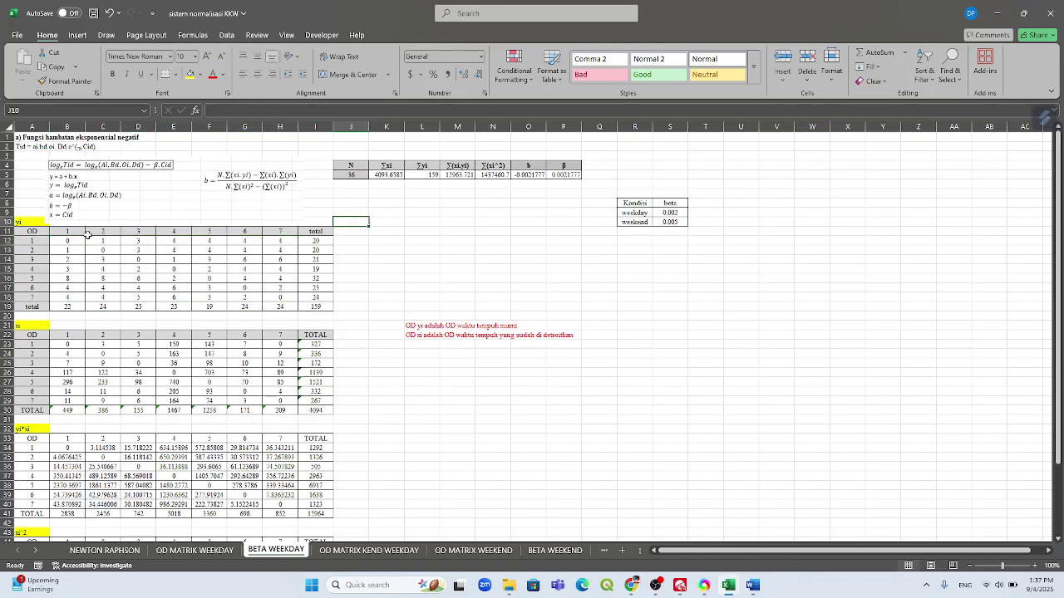
{"action": "left_click_drag", "start_coordinate": [75, 242], "coordinate": [283, 296]}
{"action": "left_click", "coordinate": [377, 295]}
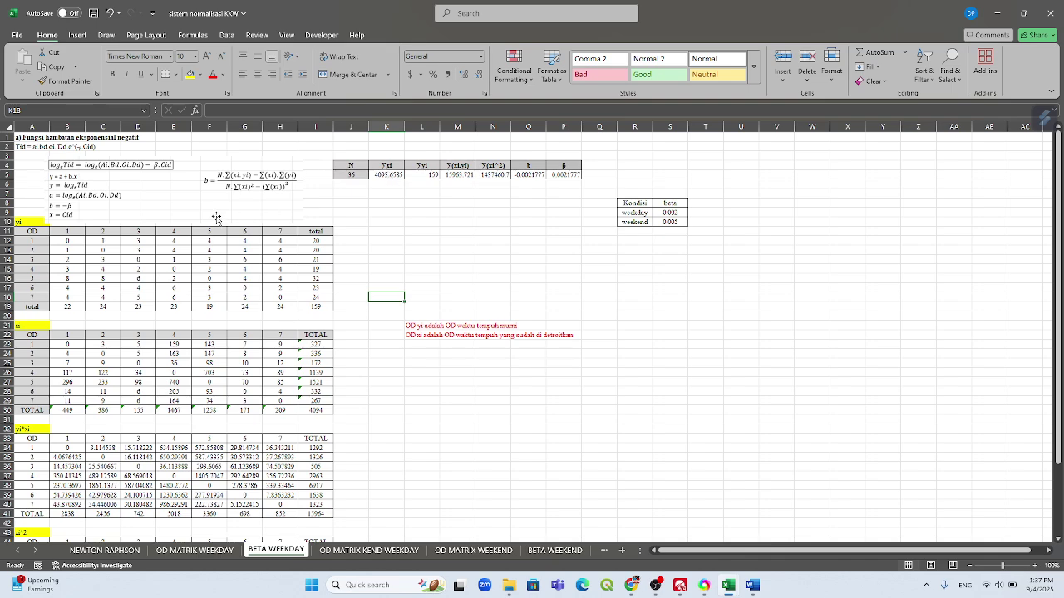
- Set the N value in J5 to 49
{"action": "left_click", "coordinate": [363, 175]}
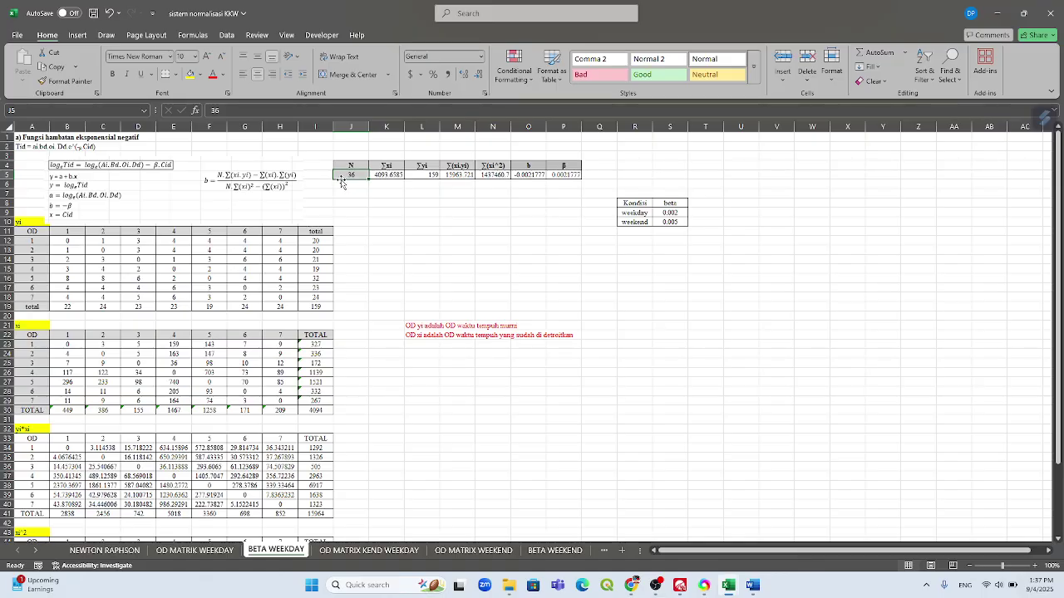
{"action": "type", "text": "4"}
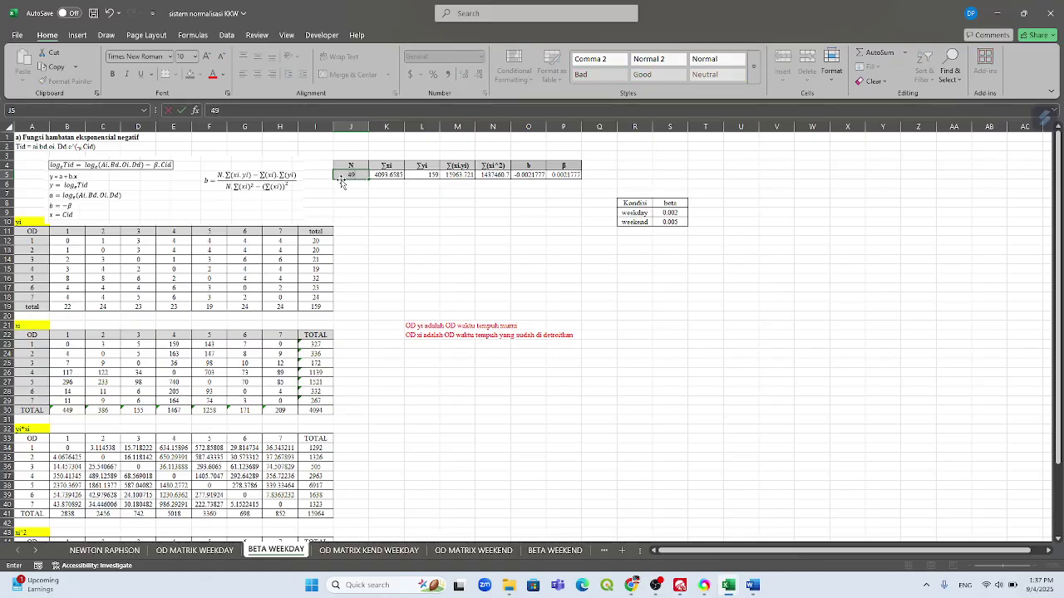
{"action": "type", "text": "9"}
{"action": "key", "text": "Return"}
- Commit the N value 49 in J5 and trace Σxi in K5 to the xi matrix's grand total in I30
{"action": "left_click", "coordinate": [384, 201]}
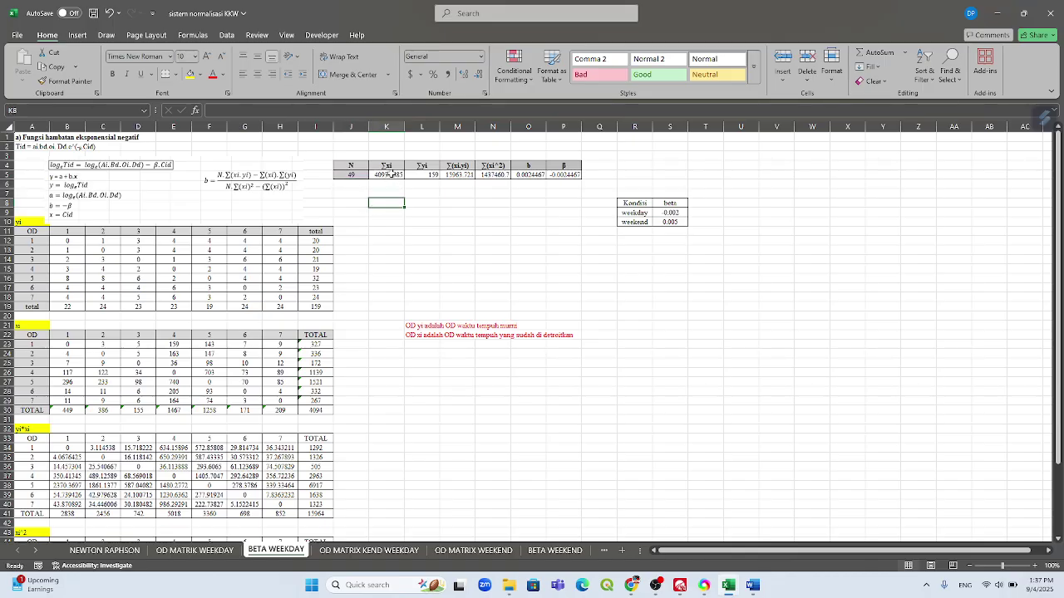
{"action": "left_click", "coordinate": [398, 174]}
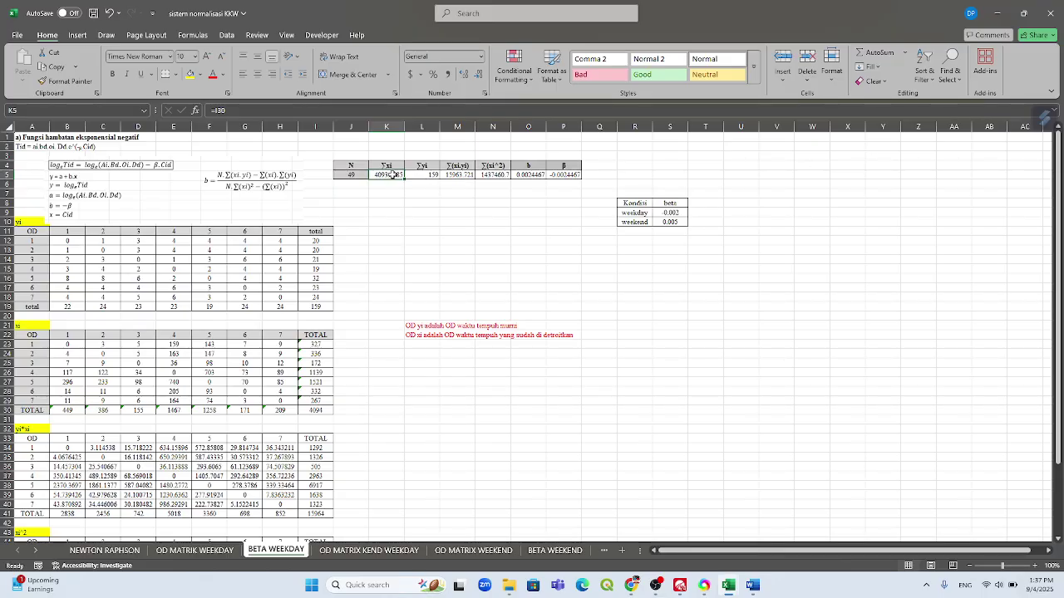
{"action": "double_click", "coordinate": [394, 176]}
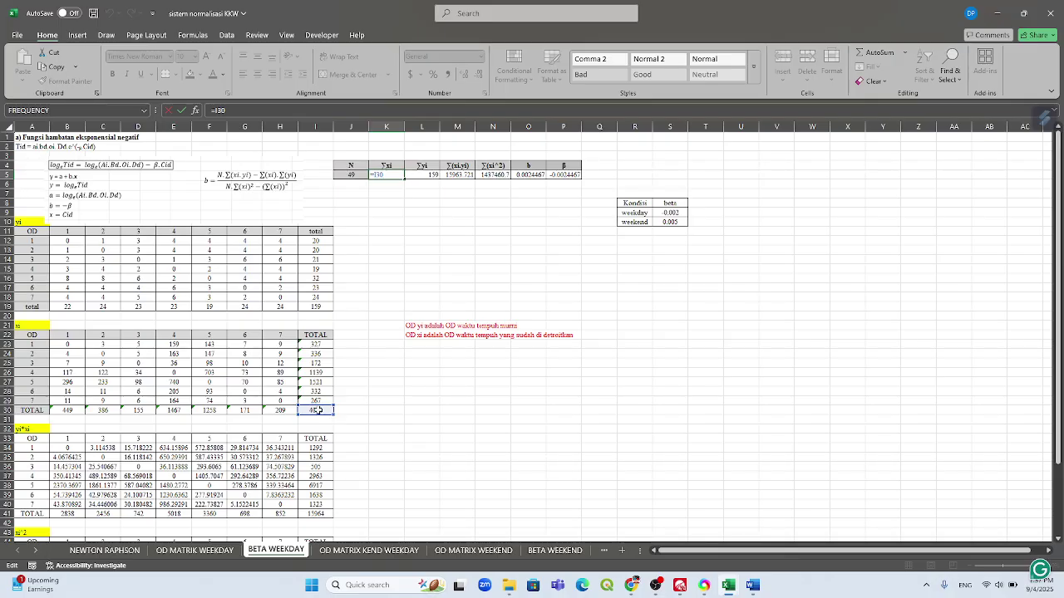
{"action": "key", "text": "ctrl+Return"}
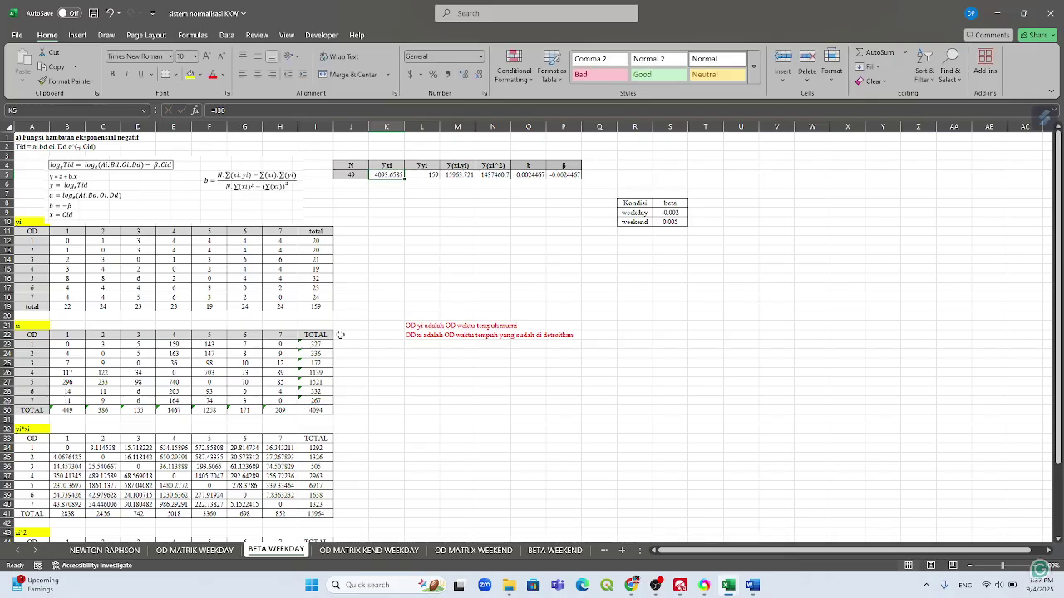
- Trace Σyi in L5 to the yi grand total in I19 and Σ(xi.yi) in M5 to the yi*xi grand total in I41
{"action": "left_click", "coordinate": [420, 175]}
{"action": "type", "text": "=I19"}
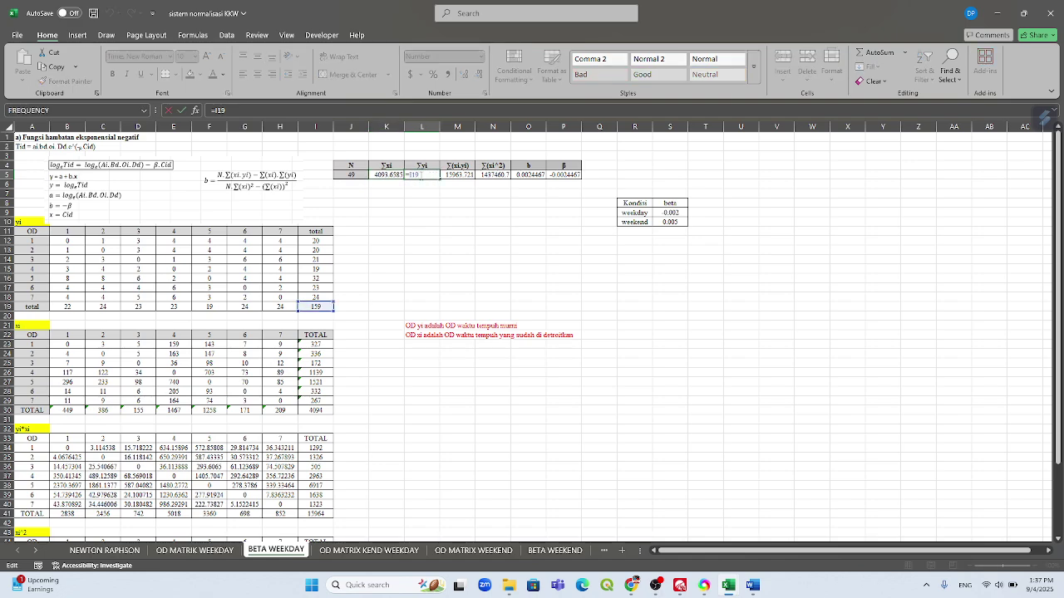
{"action": "key", "text": "ctrl+Return"}
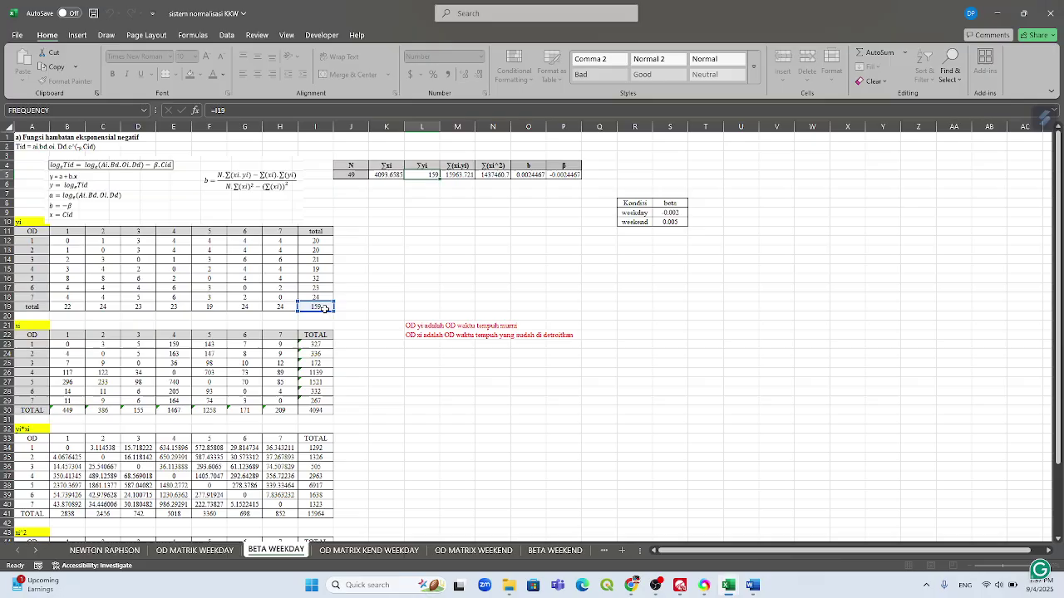
{"action": "left_click", "coordinate": [458, 175]}
{"action": "type", "text": "=I41"}
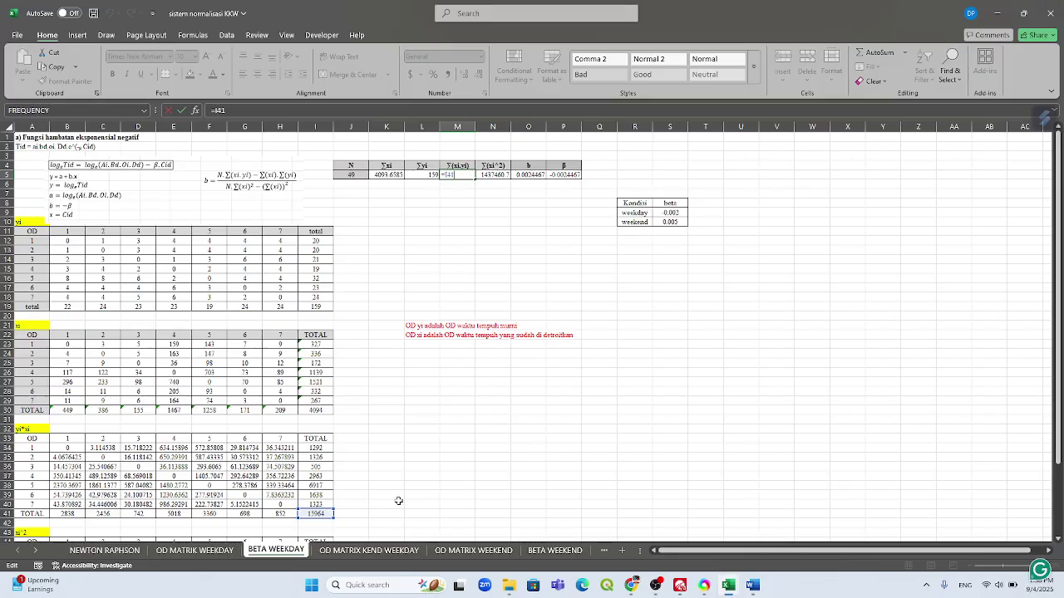
{"action": "key", "text": "ctrl+Return"}
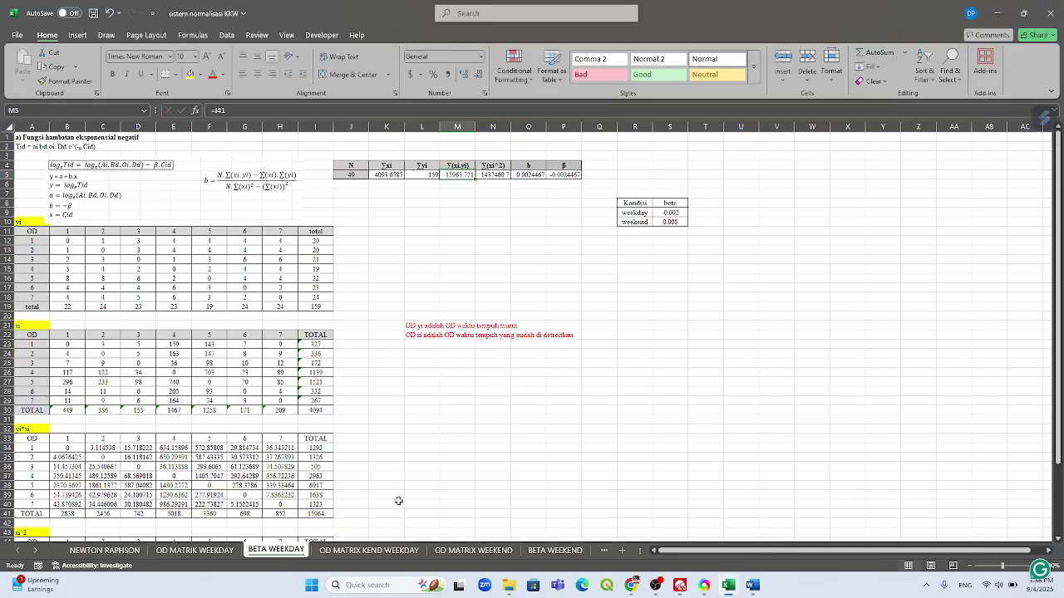
- Trace Σ(xi^2) in N5 to the xi^2 matrix's grand total in I52
{"action": "left_click", "coordinate": [500, 177]}
{"action": "type", "text": "=I52"}
{"action": "scroll", "coordinate": [413, 272], "scroll_direction": "down", "scroll_amount": 1}
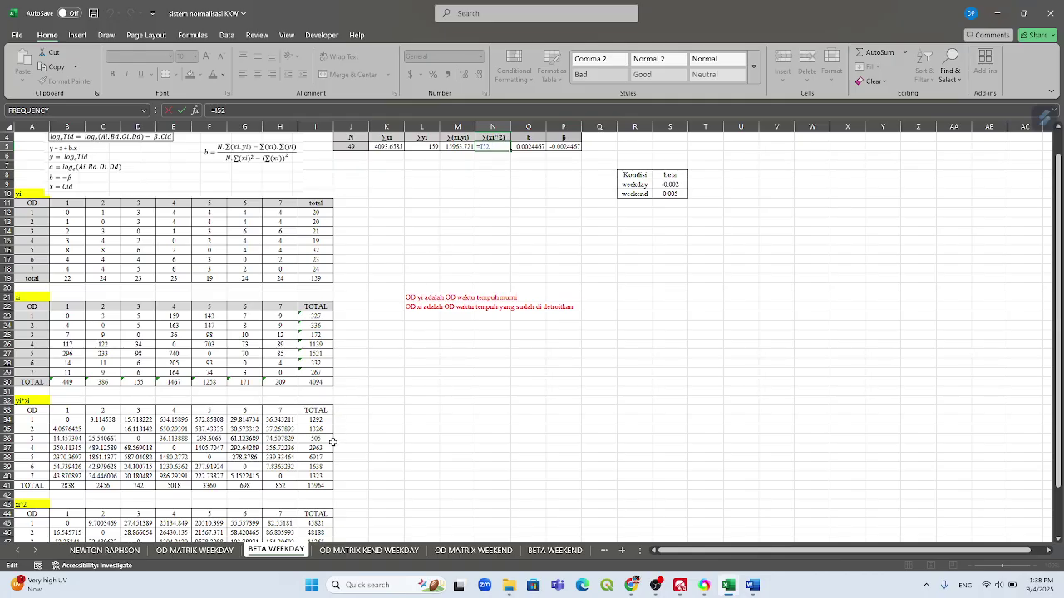
{"action": "scroll", "coordinate": [301, 440], "scroll_direction": "down", "scroll_amount": 3}
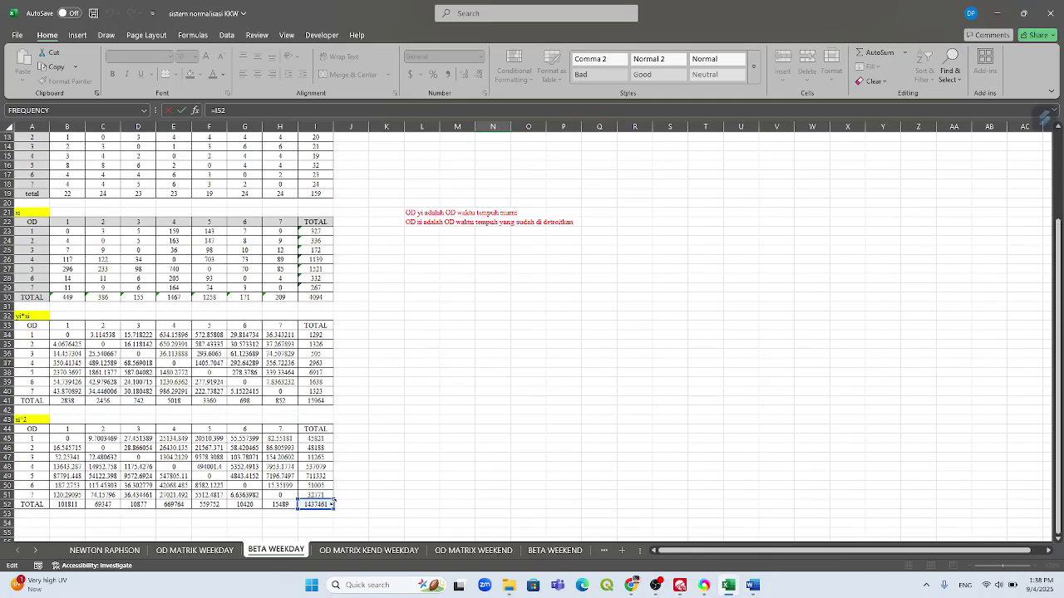
{"action": "key", "text": "Return"}
- Compare the formula for b in O5 with the written regression equation and the summary cells J5 to N5
{"action": "scroll", "coordinate": [415, 332], "scroll_direction": "up", "scroll_amount": 3}
{"action": "left_click", "coordinate": [529, 175]}
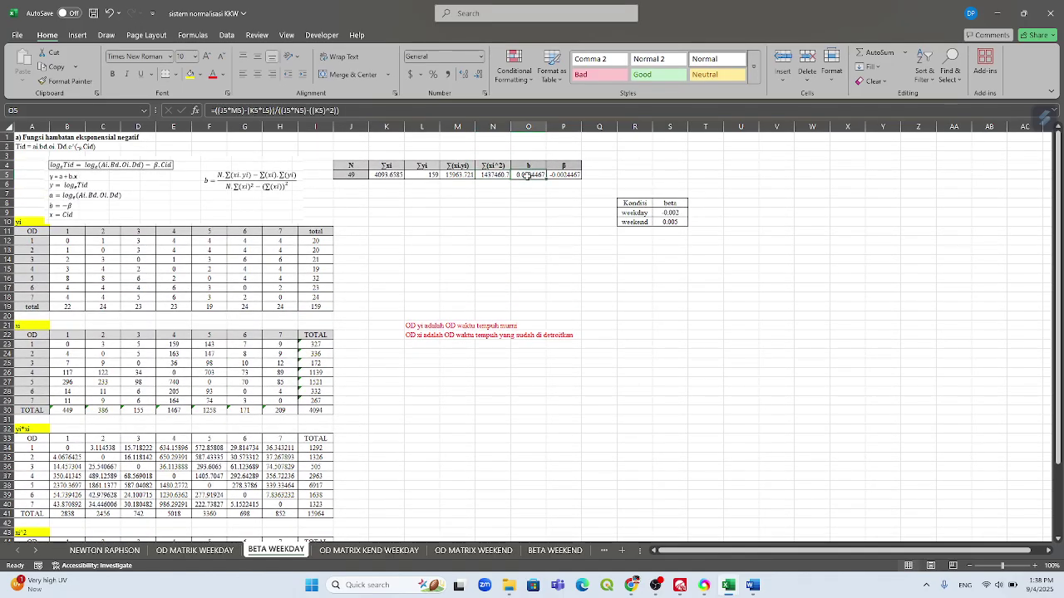
{"action": "double_click", "coordinate": [526, 176]}
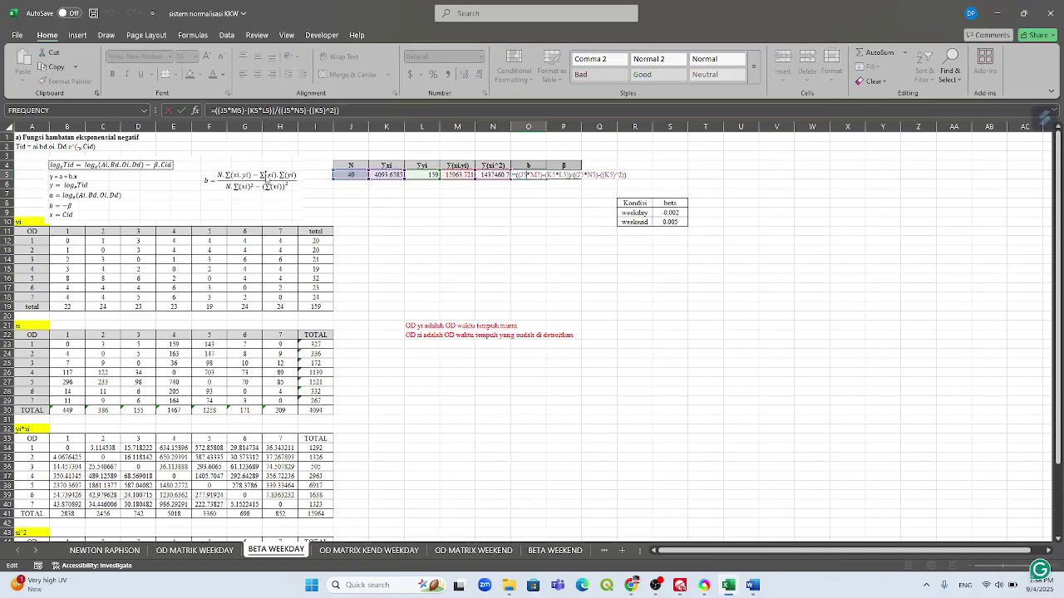
{"action": "key", "text": "Escape"}
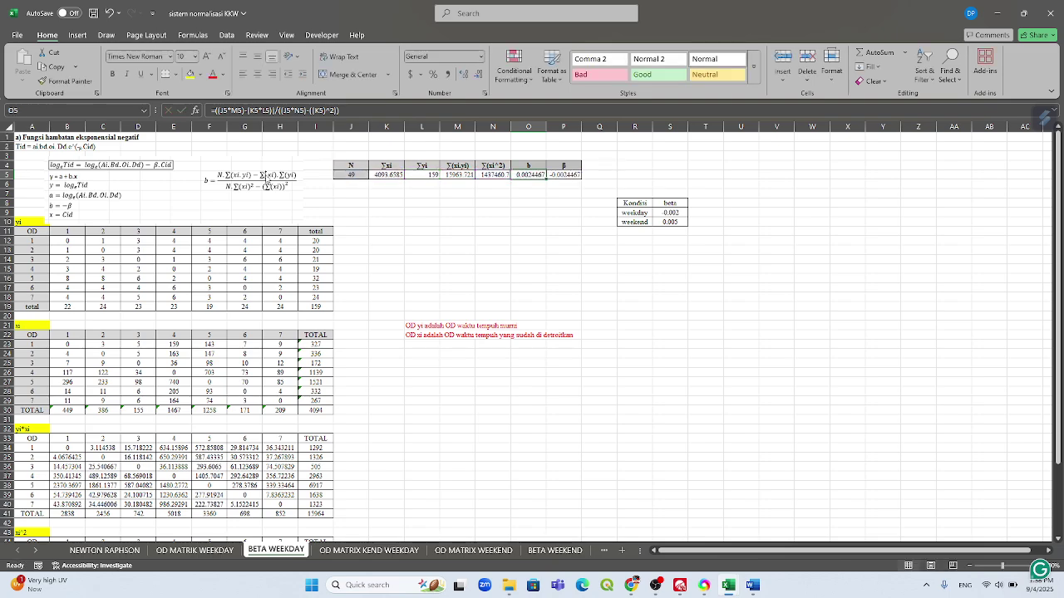
- Inspect the β formula in P5 and its reference to b in O5
{"action": "left_click", "coordinate": [560, 175]}
{"action": "double_click", "coordinate": [559, 174]}
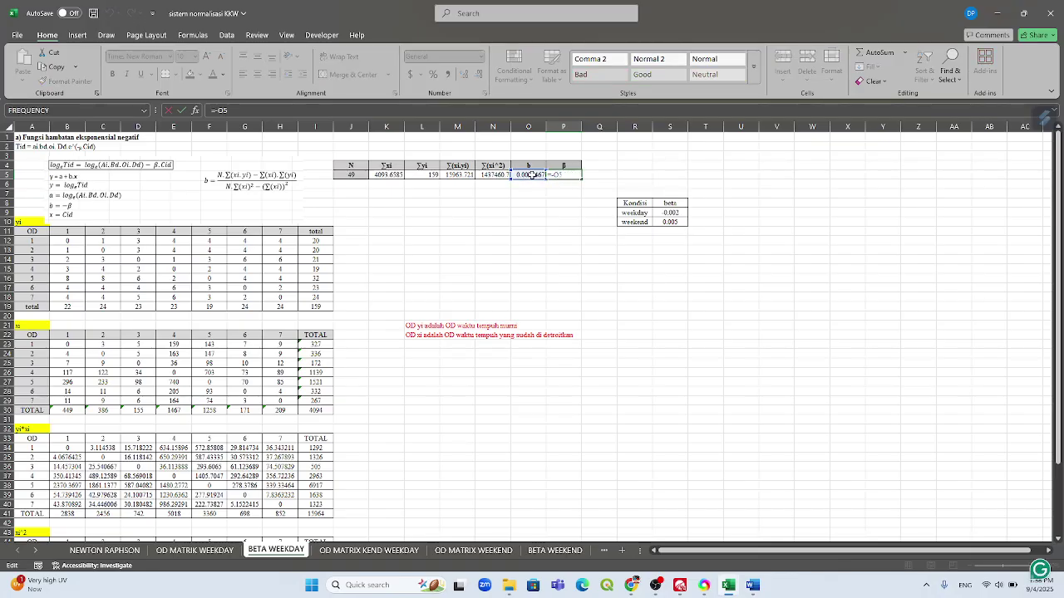
{"action": "key", "text": "Escape"}
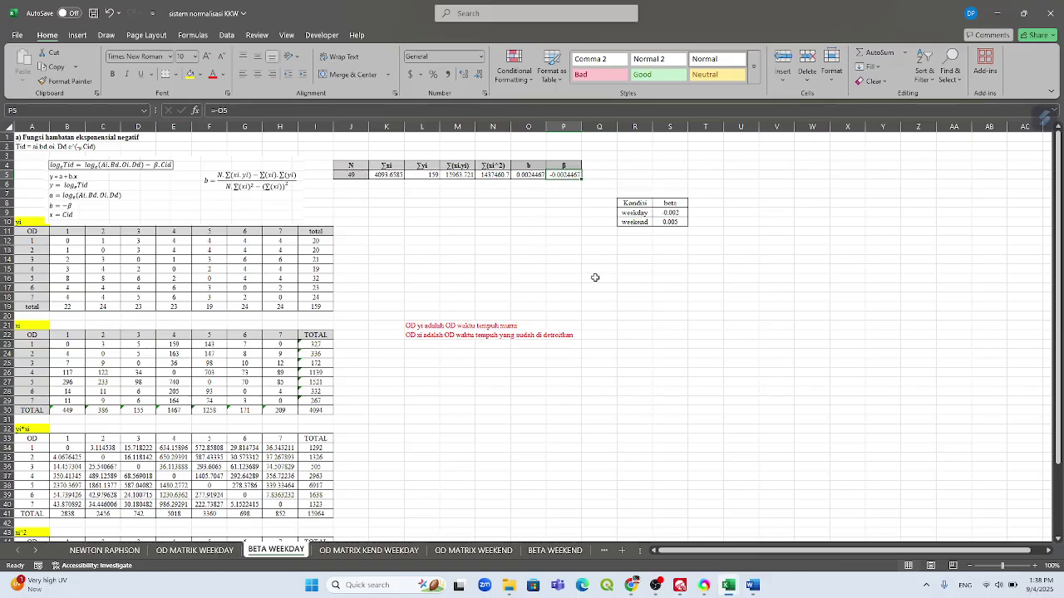
- Compare β in P5 with the linked NILAI BETA value in B93 on the OD MATRIK WEEKDAY sheet
{"action": "left_click", "coordinate": [189, 552]}
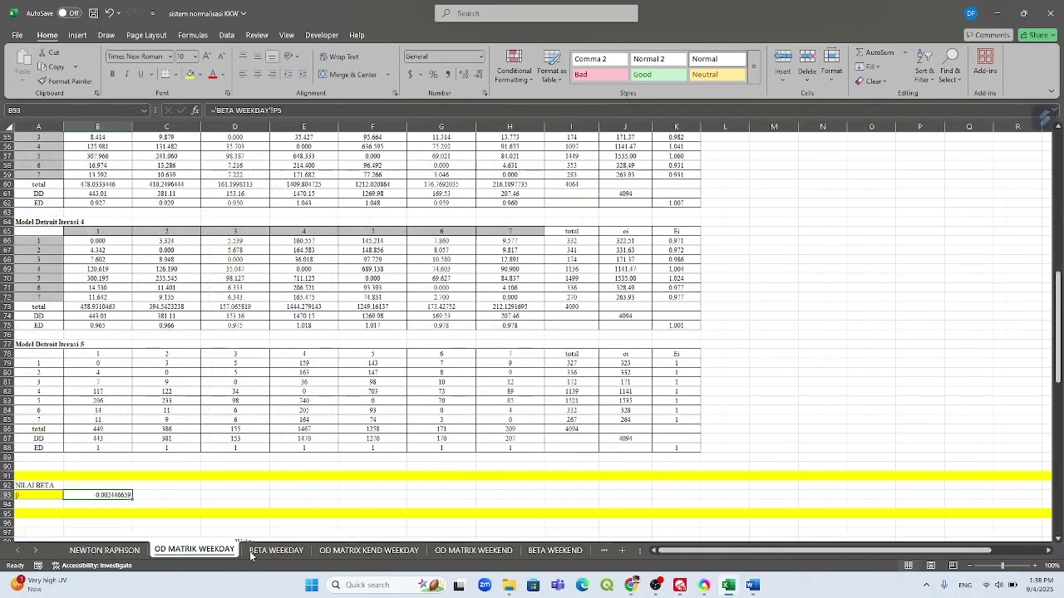
{"action": "left_click", "coordinate": [275, 551]}
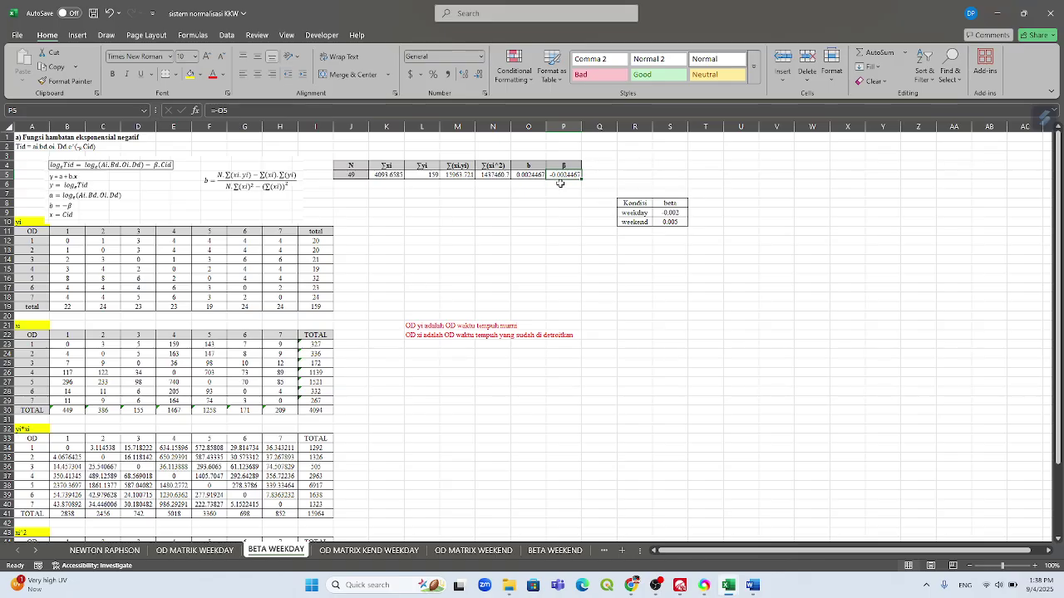
{"action": "left_click", "coordinate": [194, 550]}
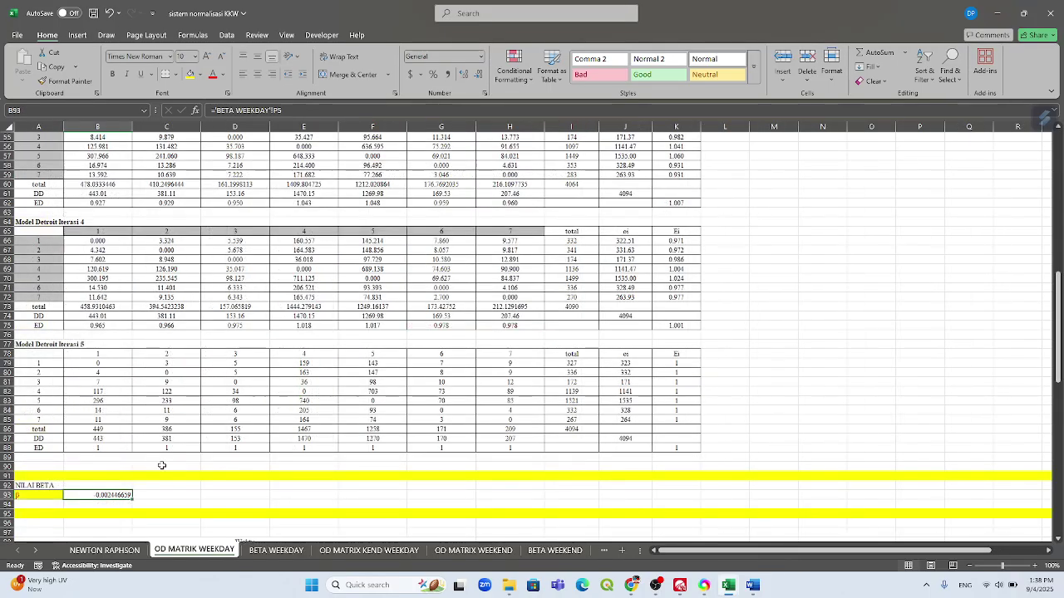
- Inspect the EXP formula in B100 of the Waktu matrix and trace it to beta in B93 and travel time in B14
{"action": "scroll", "coordinate": [125, 462], "scroll_direction": "down", "scroll_amount": 3}
{"action": "scroll", "coordinate": [131, 459], "scroll_direction": "down", "scroll_amount": 2}
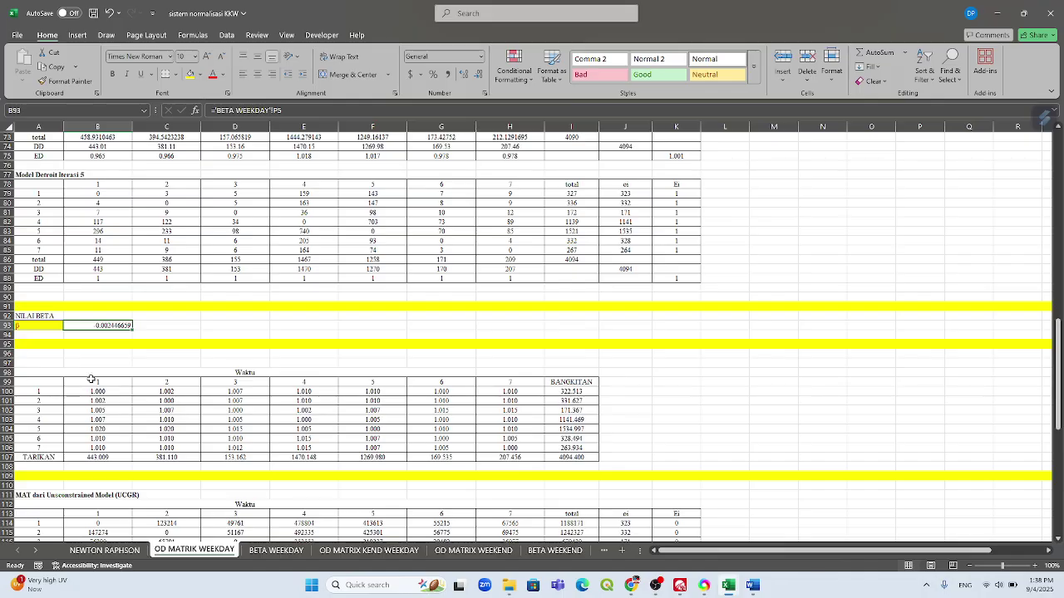
{"action": "left_click", "coordinate": [148, 373]}
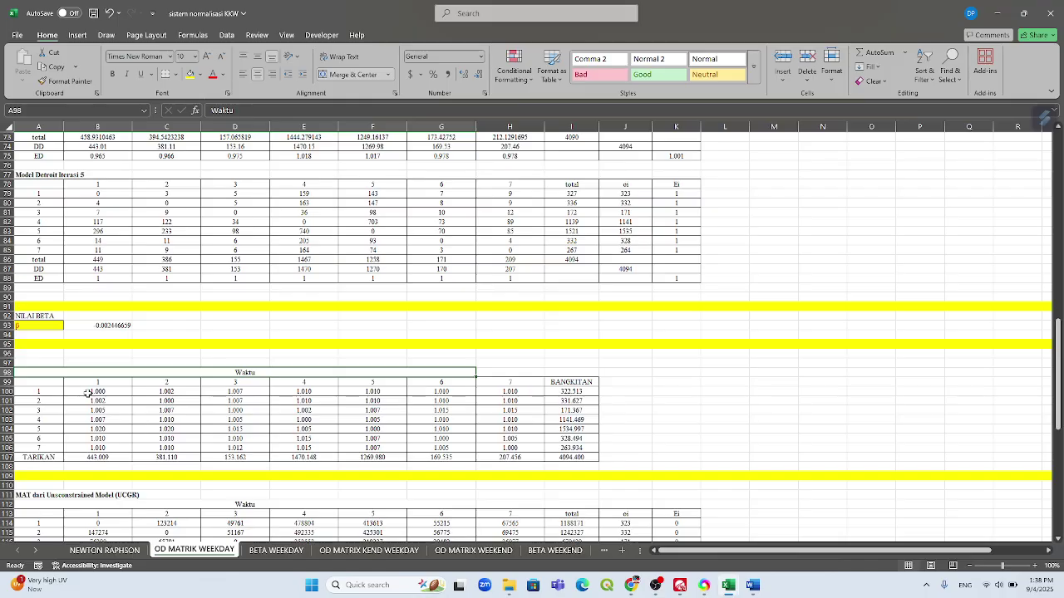
{"action": "scroll", "coordinate": [79, 385], "scroll_direction": "down", "scroll_amount": 1}
{"action": "left_click", "coordinate": [97, 363]}
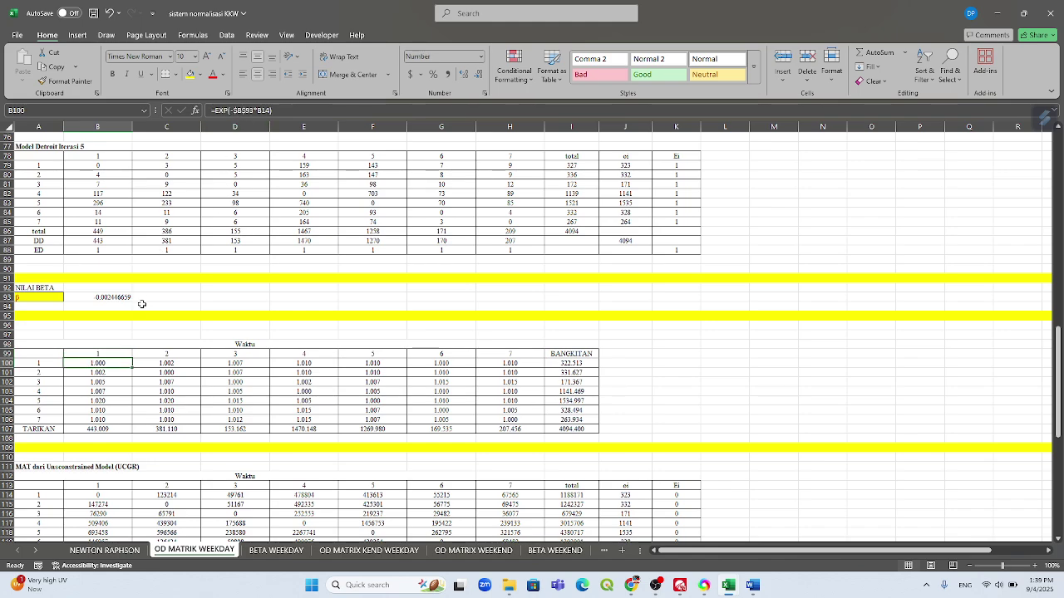
{"action": "left_click", "coordinate": [254, 109]}
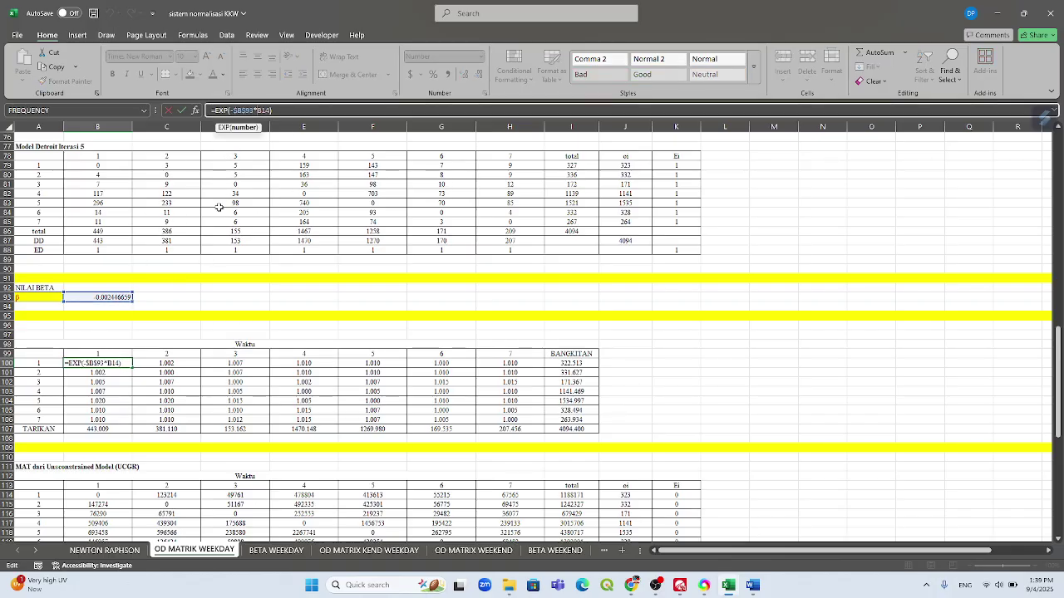
{"action": "scroll", "coordinate": [218, 207], "scroll_direction": "up", "scroll_amount": 1}
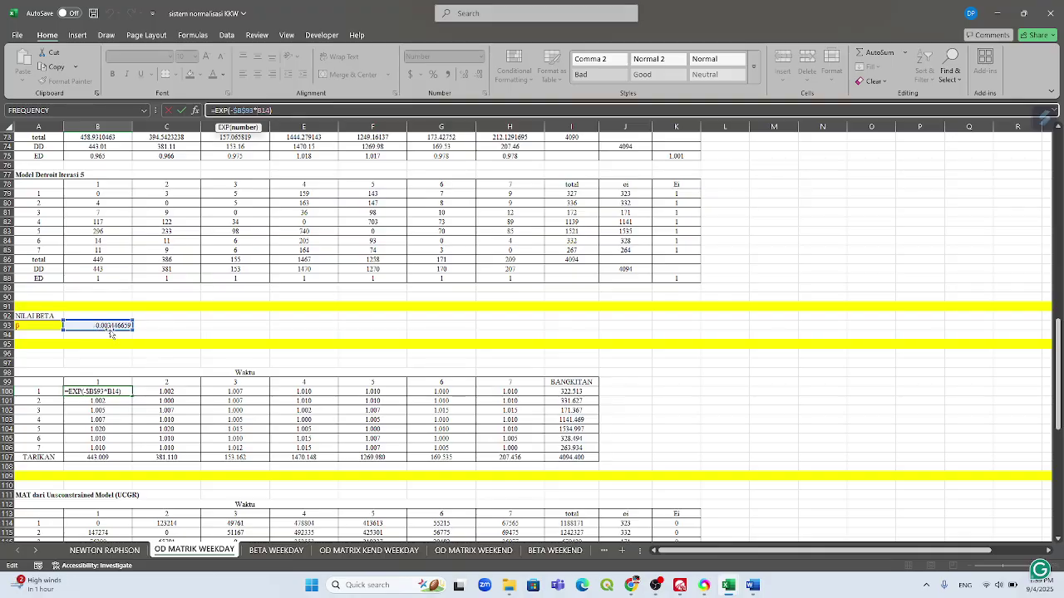
{"action": "scroll", "coordinate": [112, 333], "scroll_direction": "up", "scroll_amount": 20}
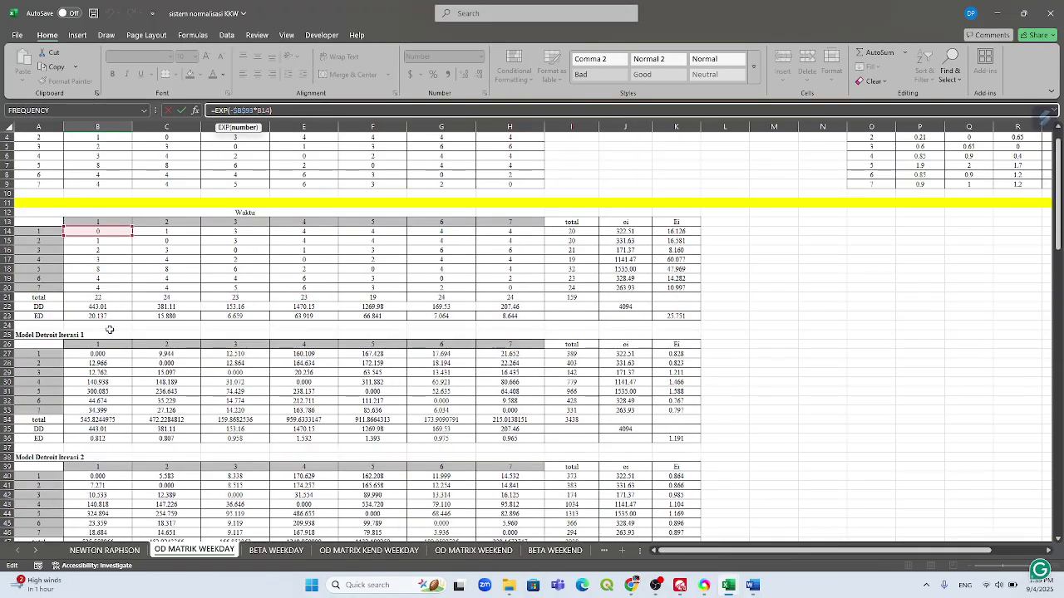
{"action": "scroll", "coordinate": [109, 330], "scroll_direction": "up", "scroll_amount": 1}
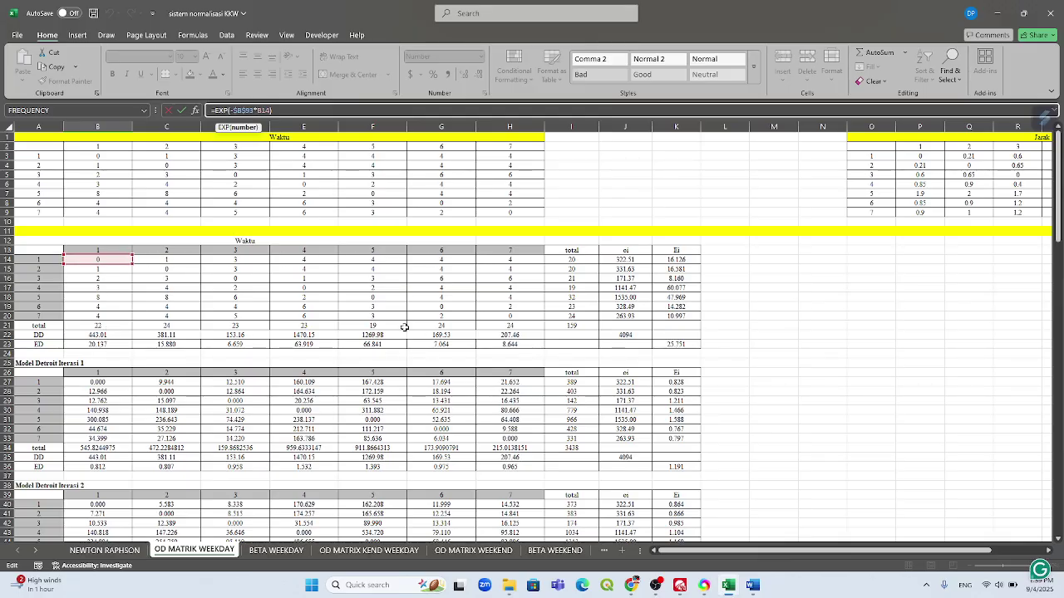
{"action": "scroll", "coordinate": [404, 327], "scroll_direction": "down", "scroll_amount": 10}
{"action": "key", "text": "Escape"}
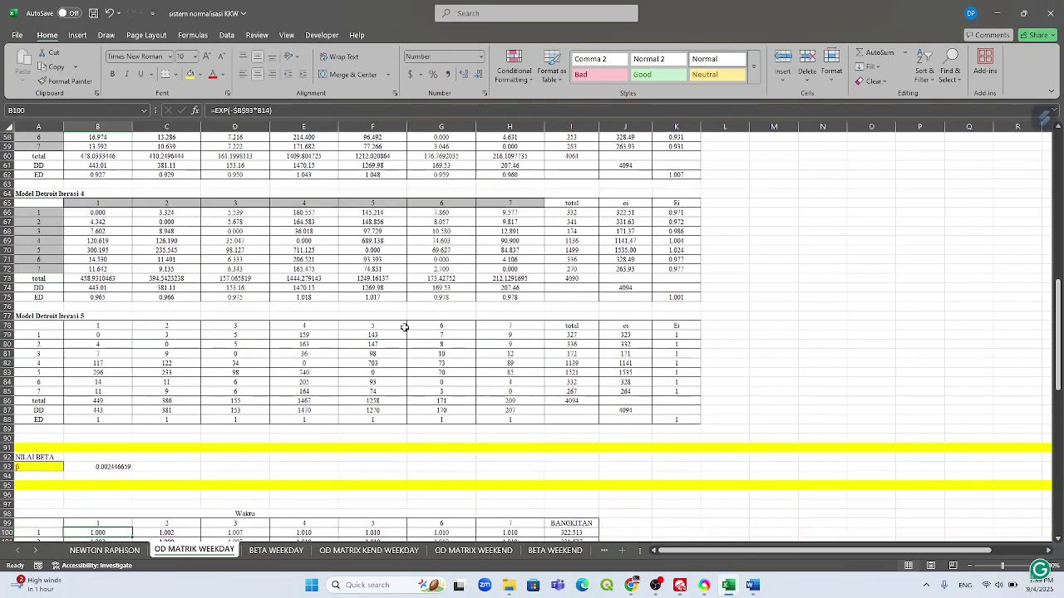
- Check the EXP formulas in D103 and H100 of the Waktu matrix, tracing H100 to the travel time in H14
{"action": "scroll", "coordinate": [404, 327], "scroll_direction": "down", "scroll_amount": 3}
{"action": "left_click", "coordinate": [187, 465]}
{"action": "left_click", "coordinate": [235, 476]}
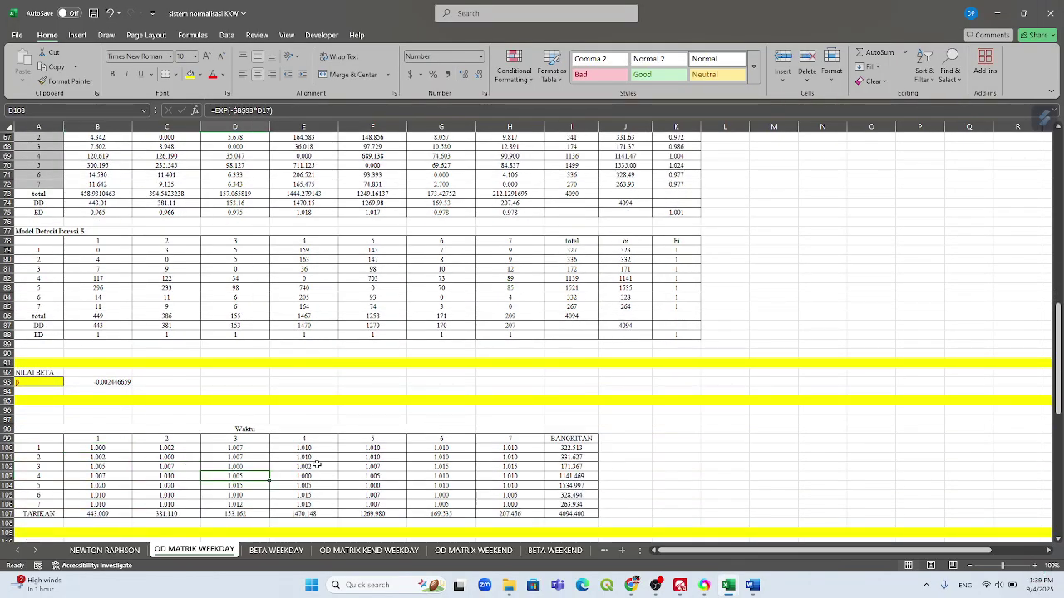
{"action": "left_click", "coordinate": [285, 116]}
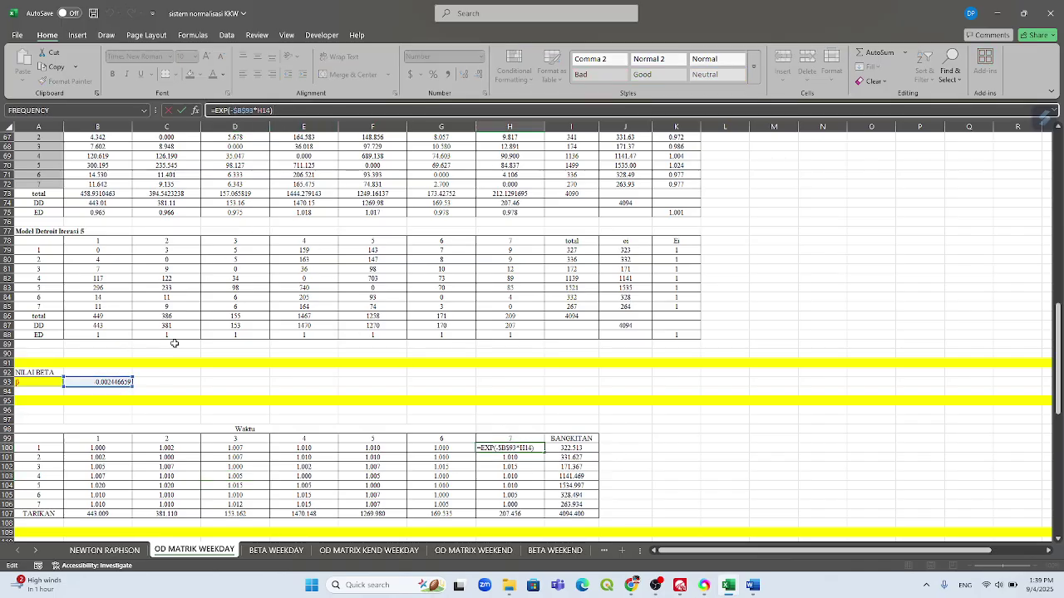
{"action": "scroll", "coordinate": [174, 344], "scroll_direction": "up", "scroll_amount": 20}
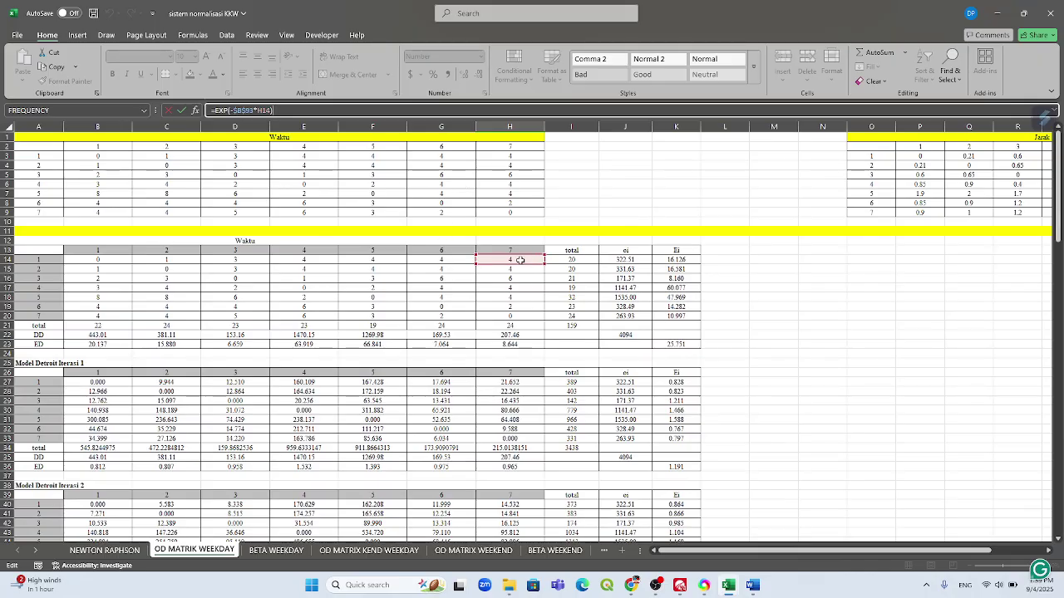
{"action": "key", "text": "Escape"}
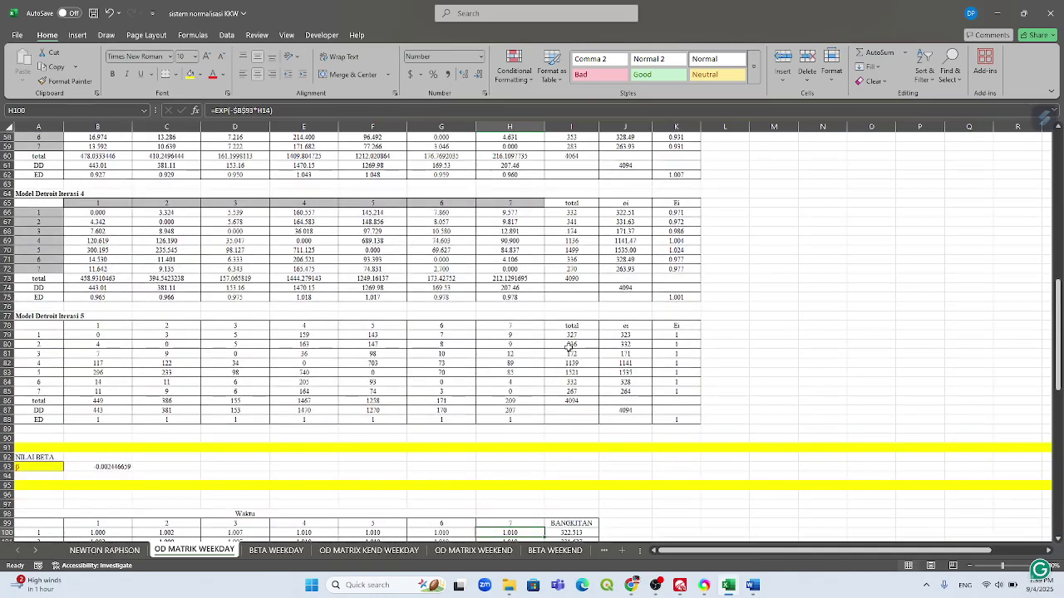
- Trace the first BANGKITAN value in I100 to the oi value in J14 of the travel-time matrix
{"action": "left_click", "coordinate": [566, 448]}
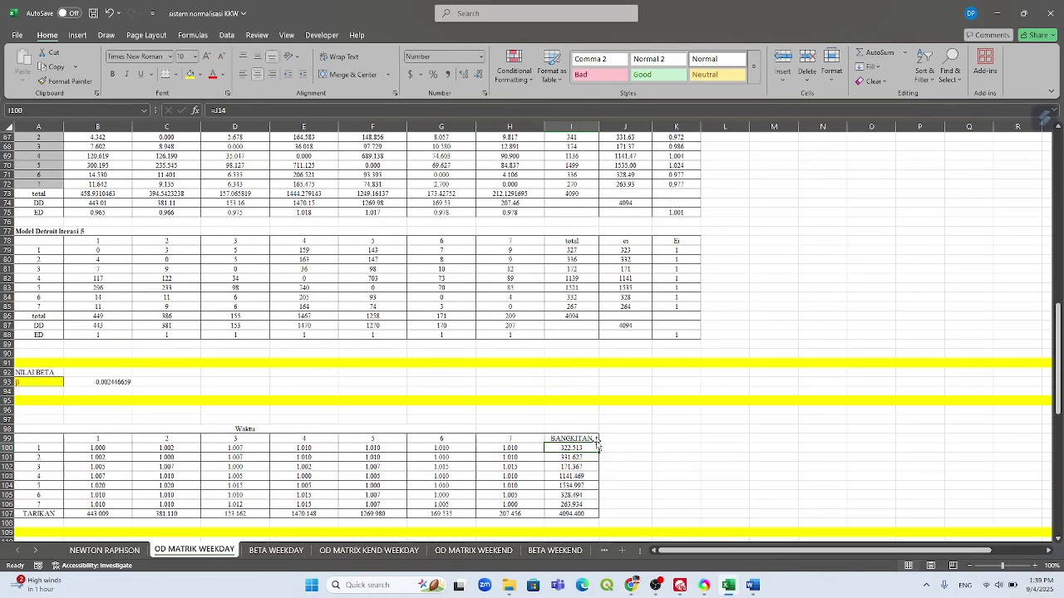
{"action": "left_click", "coordinate": [393, 114]}
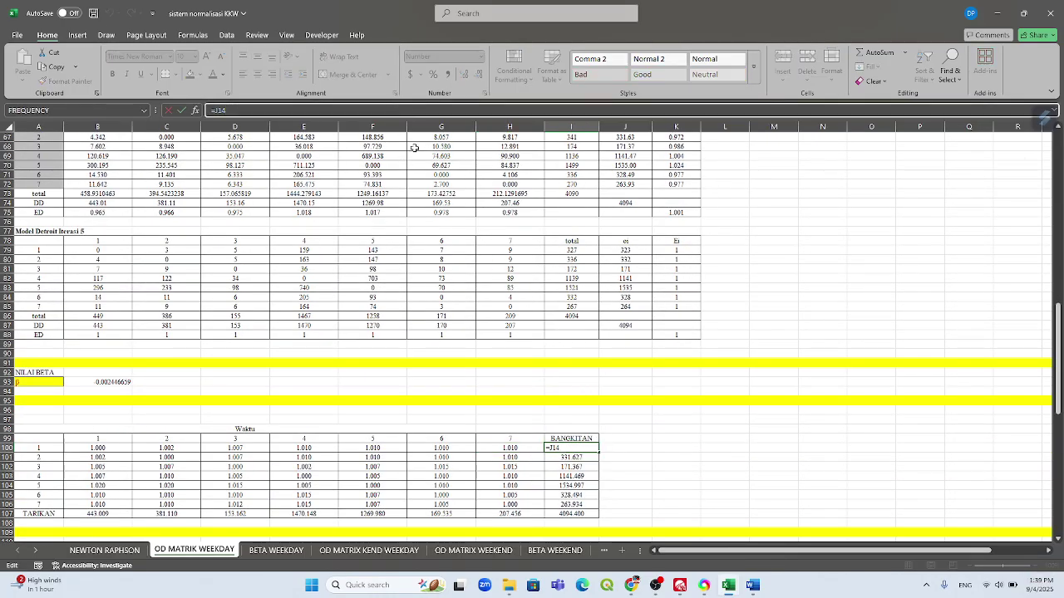
{"action": "scroll", "coordinate": [390, 294], "scroll_direction": "up", "scroll_amount": 4}
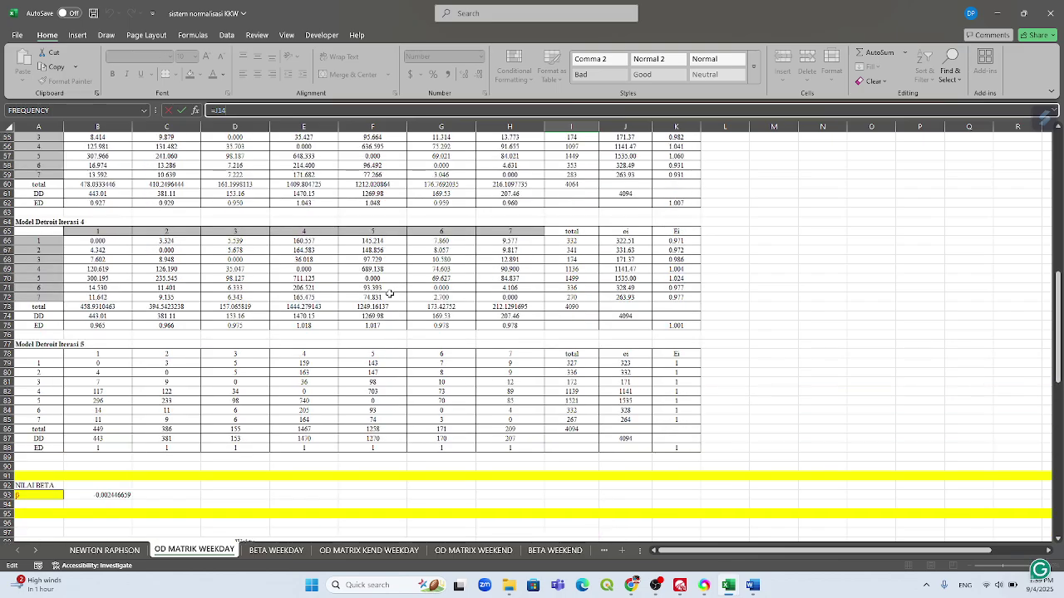
{"action": "scroll", "coordinate": [390, 294], "scroll_direction": "up", "scroll_amount": 18}
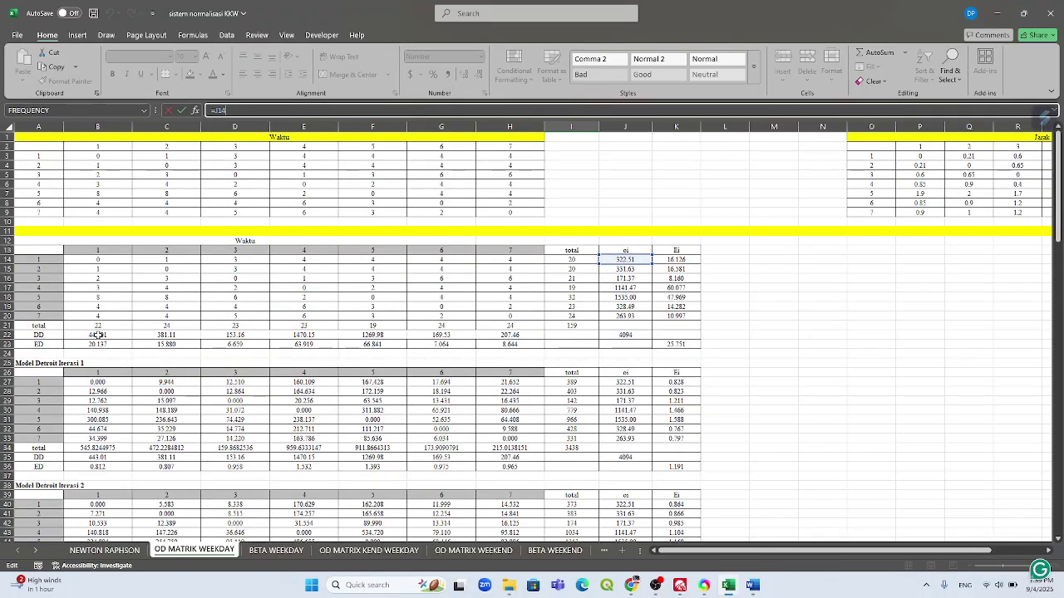
{"action": "key", "text": "ctrl+Return"}
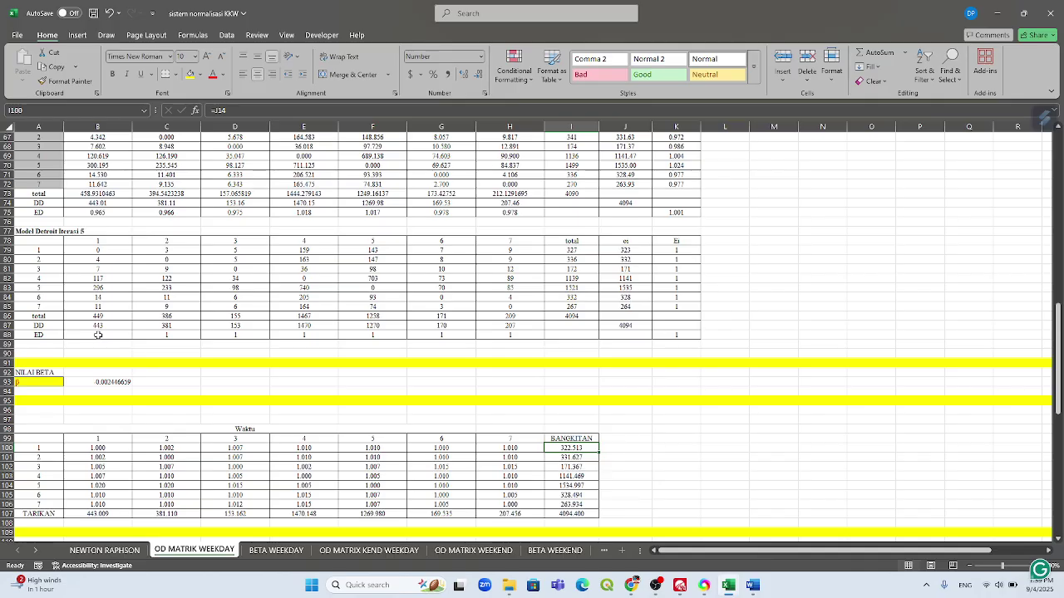
- Review the Waktu matrix with its BANGKITAN and TARIKAN totals in A99:I107 and locate the MAT dari Unsconstrained Model (UCGR) heading
{"action": "scroll", "coordinate": [122, 343], "scroll_direction": "down", "scroll_amount": 4}
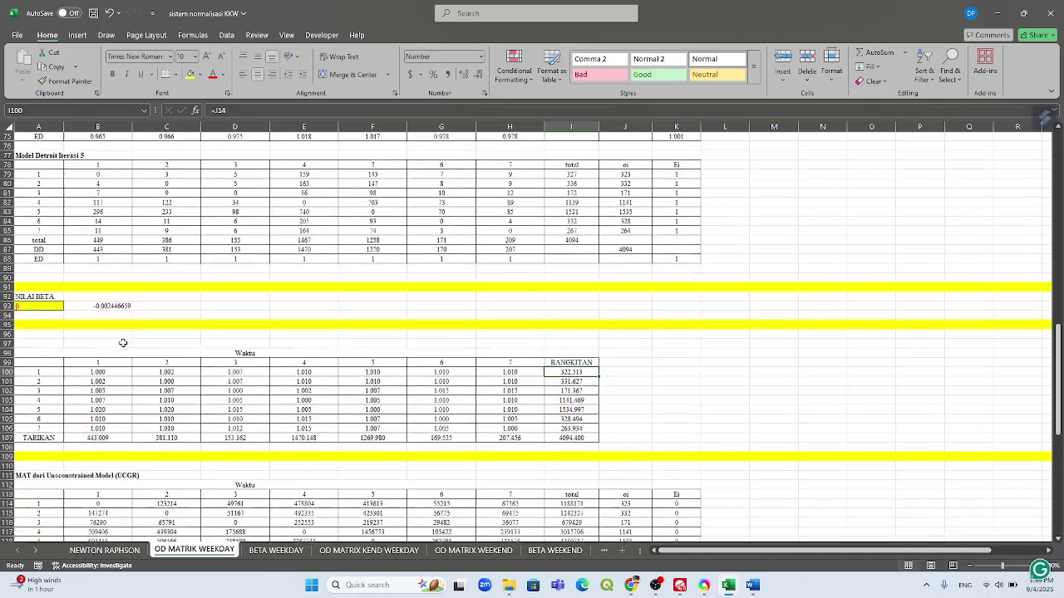
{"action": "scroll", "coordinate": [122, 343], "scroll_direction": "down", "scroll_amount": 1}
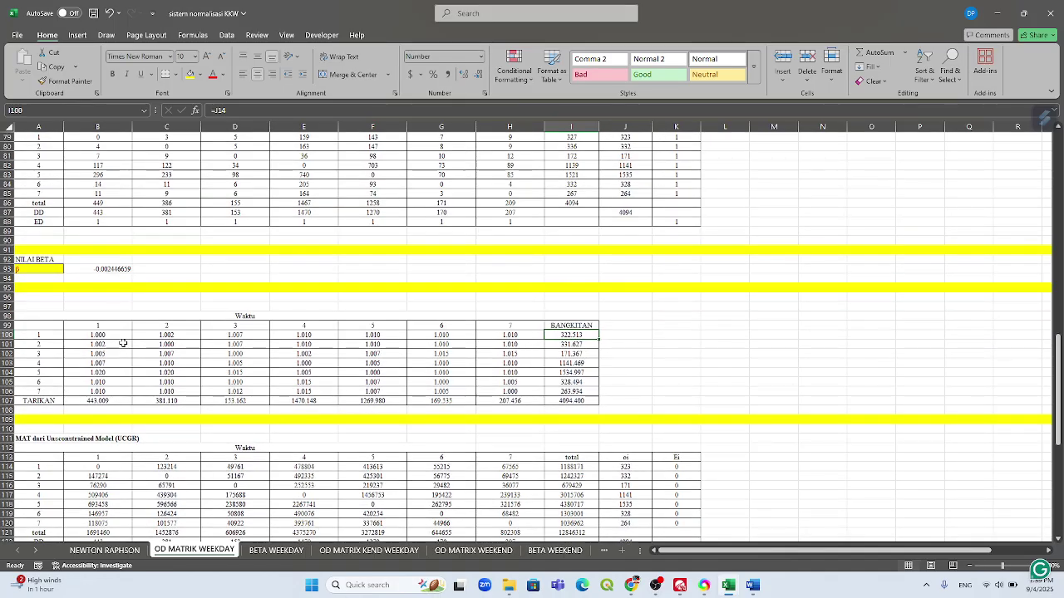
{"action": "scroll", "coordinate": [122, 342], "scroll_direction": "down", "scroll_amount": 2}
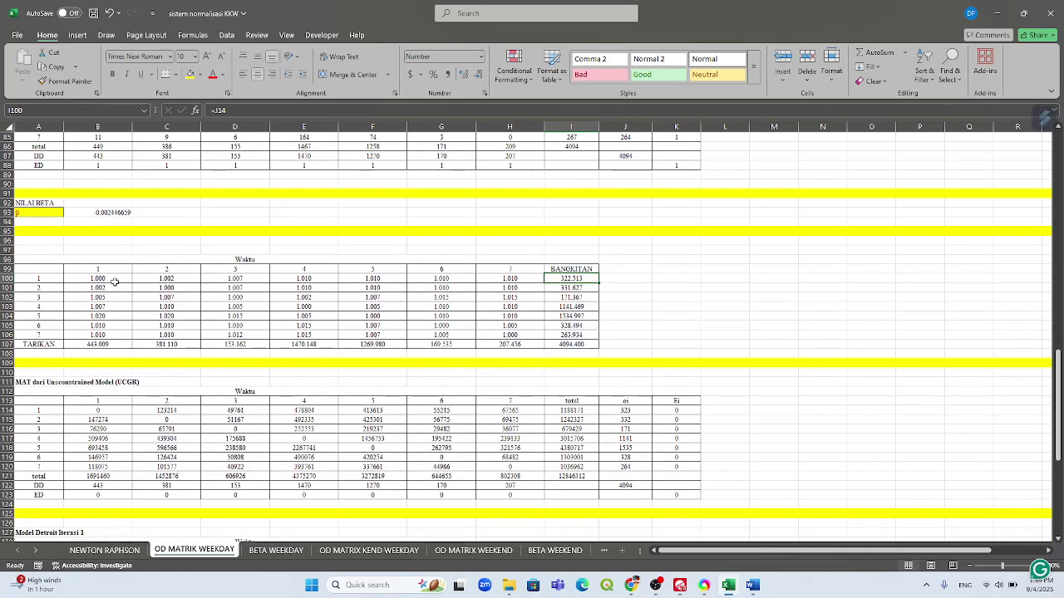
{"action": "left_click_drag", "start_coordinate": [45, 269], "coordinate": [539, 351]}
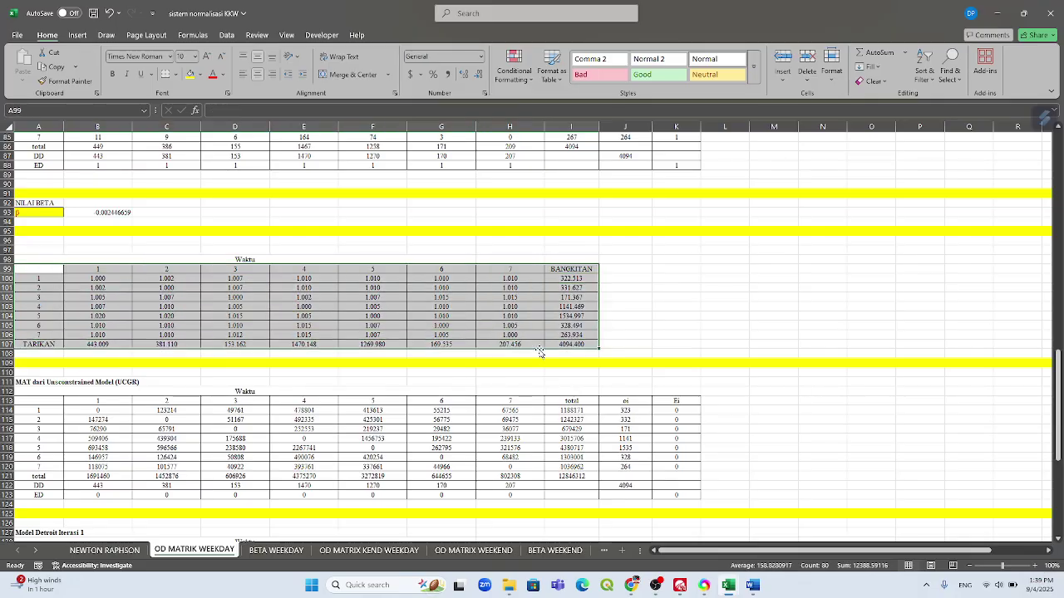
{"action": "left_click", "coordinate": [30, 381]}
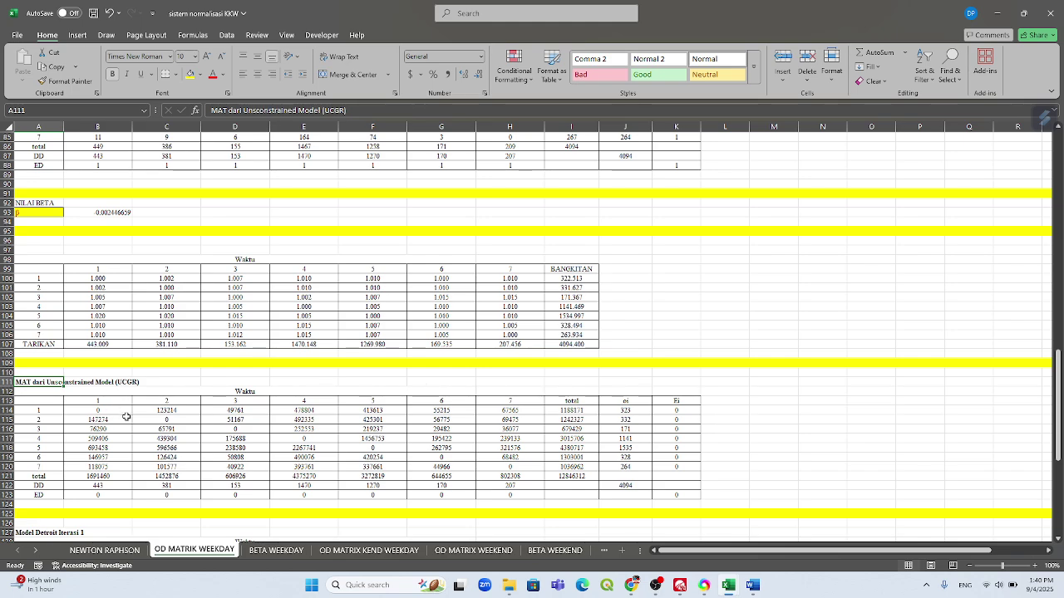
- Inspect diagonal cells B114 and C115 of the UCGR matrix and trace the formula in C114 to C100, I100 and C107
{"action": "left_click", "coordinate": [97, 410]}
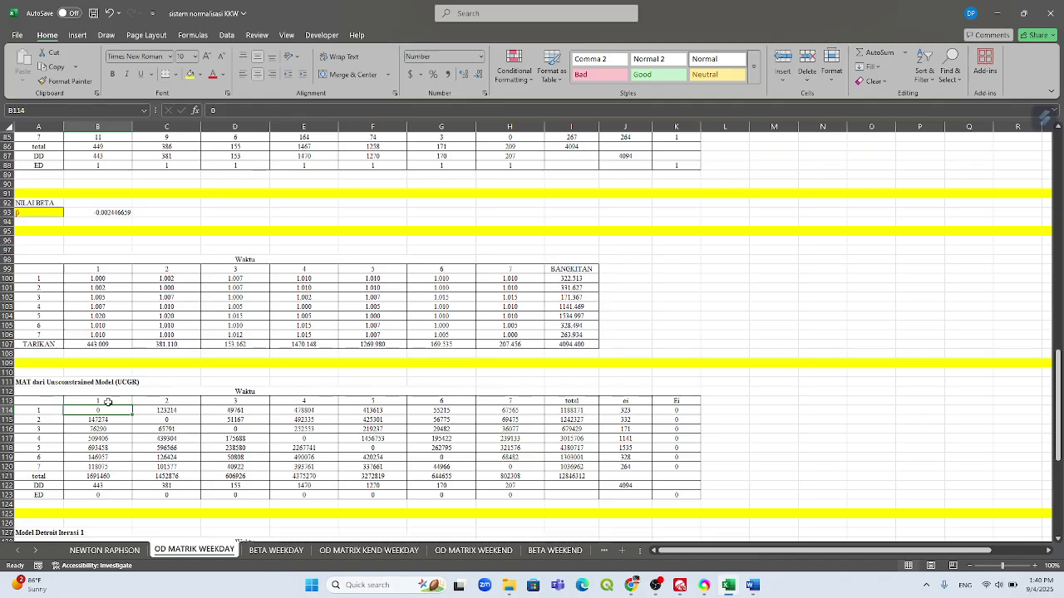
{"action": "left_click", "coordinate": [48, 421]}
{"action": "left_click", "coordinate": [175, 420]}
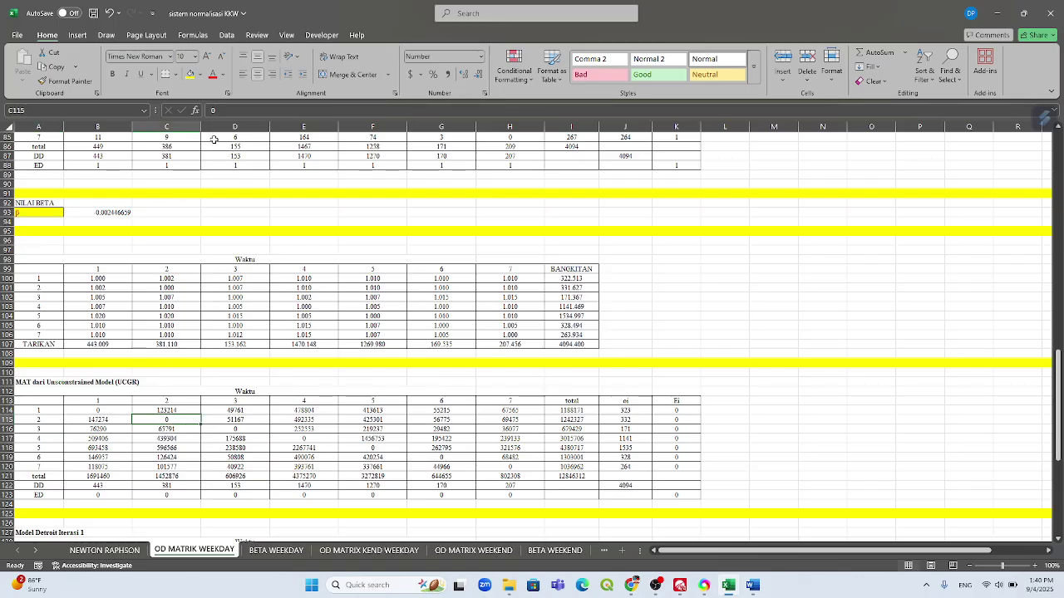
{"action": "left_click", "coordinate": [171, 409]}
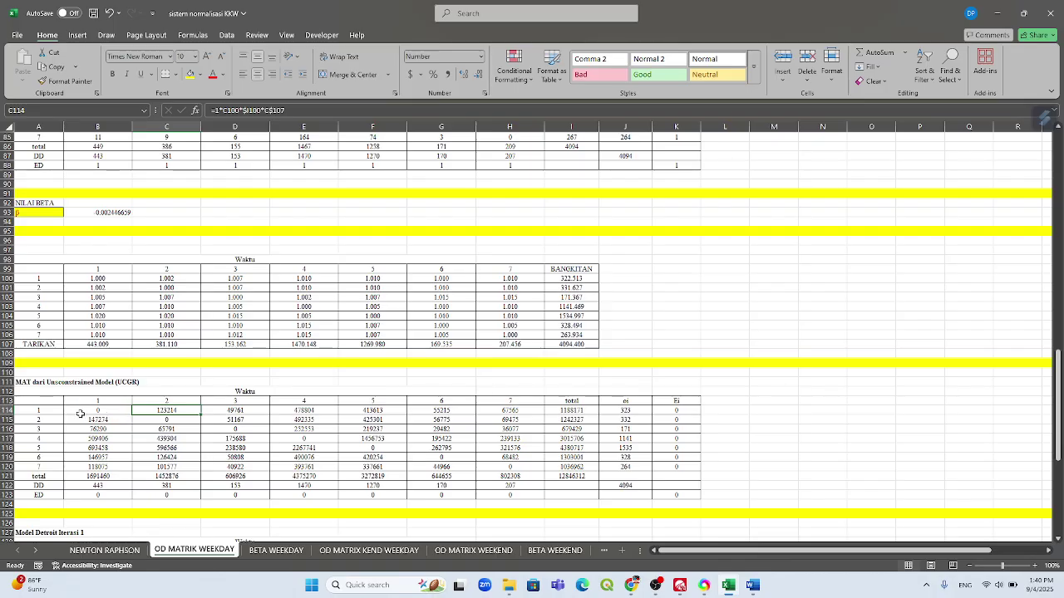
{"action": "double_click", "coordinate": [159, 410]}
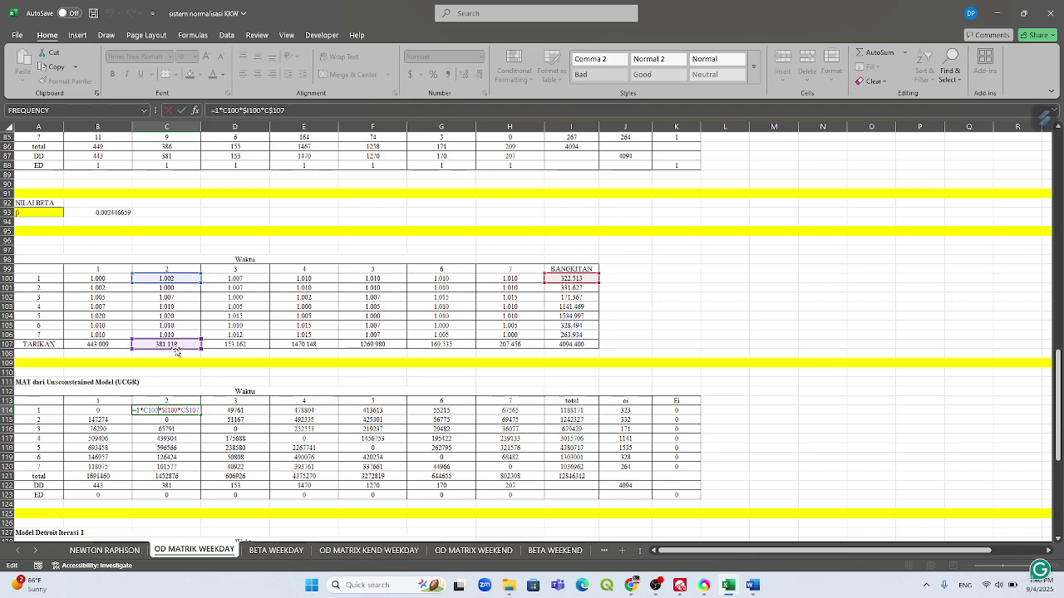
{"action": "key", "text": "ctrl+Return"}
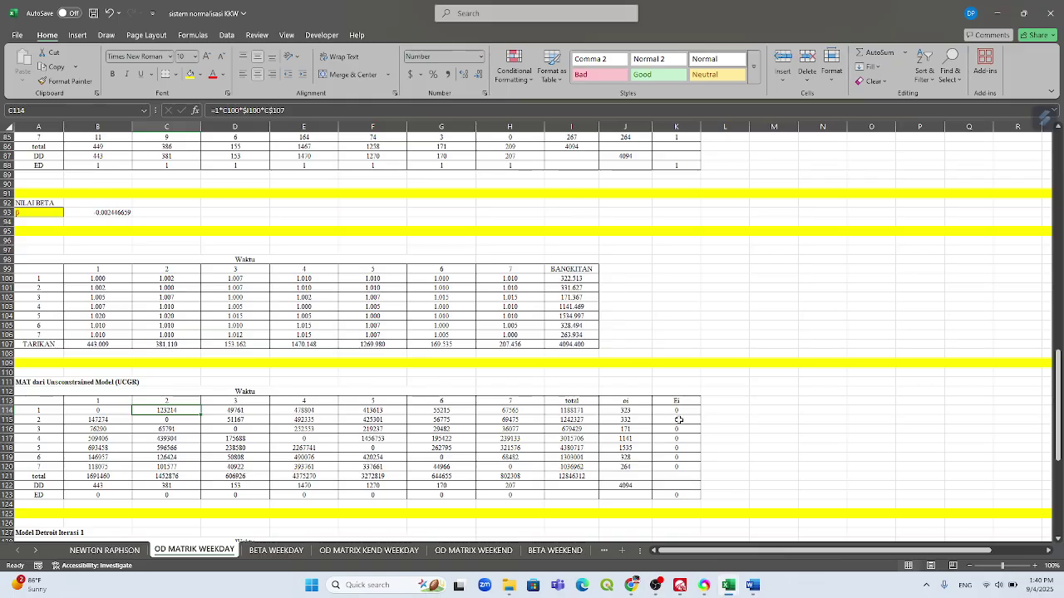
- Check the column total formula in B121 of the UCGR matrix and trace the DD value in B122 to B61 in Model Detroit Iterasi 3
{"action": "scroll", "coordinate": [653, 433], "scroll_direction": "down", "scroll_amount": 8}
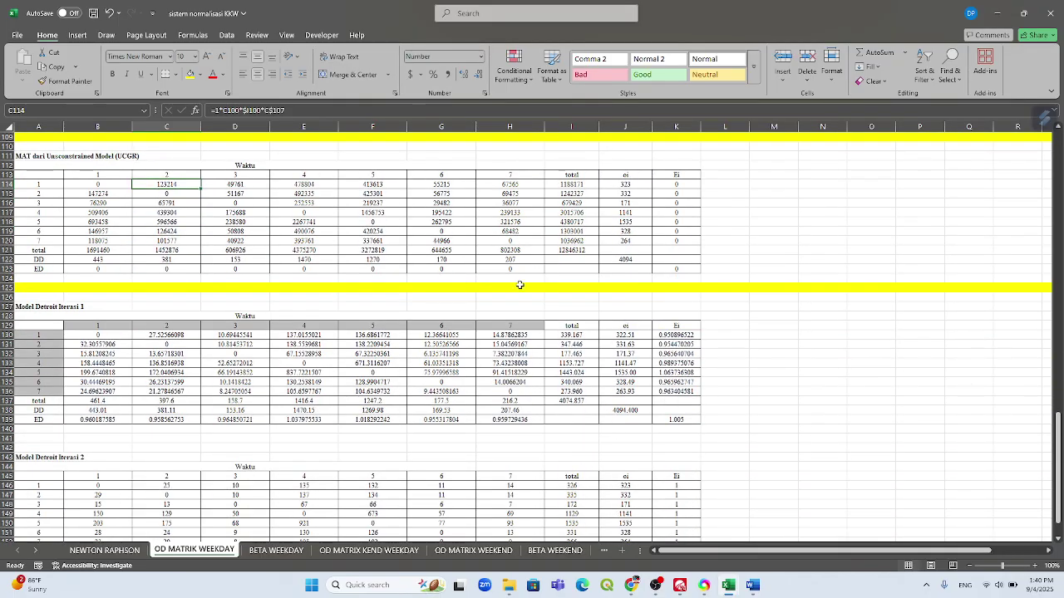
{"action": "scroll", "coordinate": [520, 285], "scroll_direction": "up", "scroll_amount": 3}
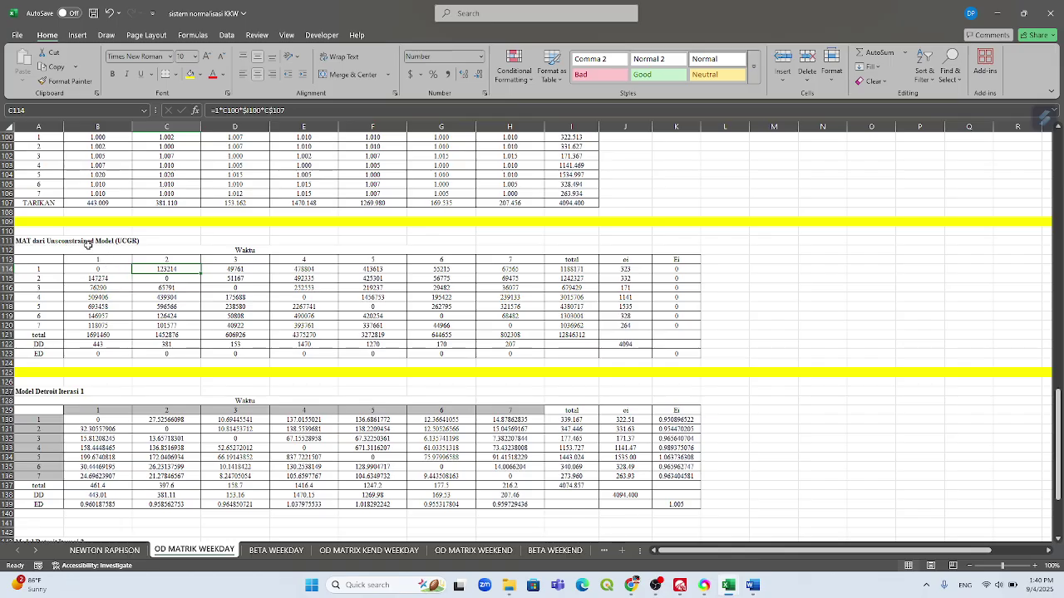
{"action": "left_click", "coordinate": [102, 334]}
{"action": "key", "text": "alt+equal"}
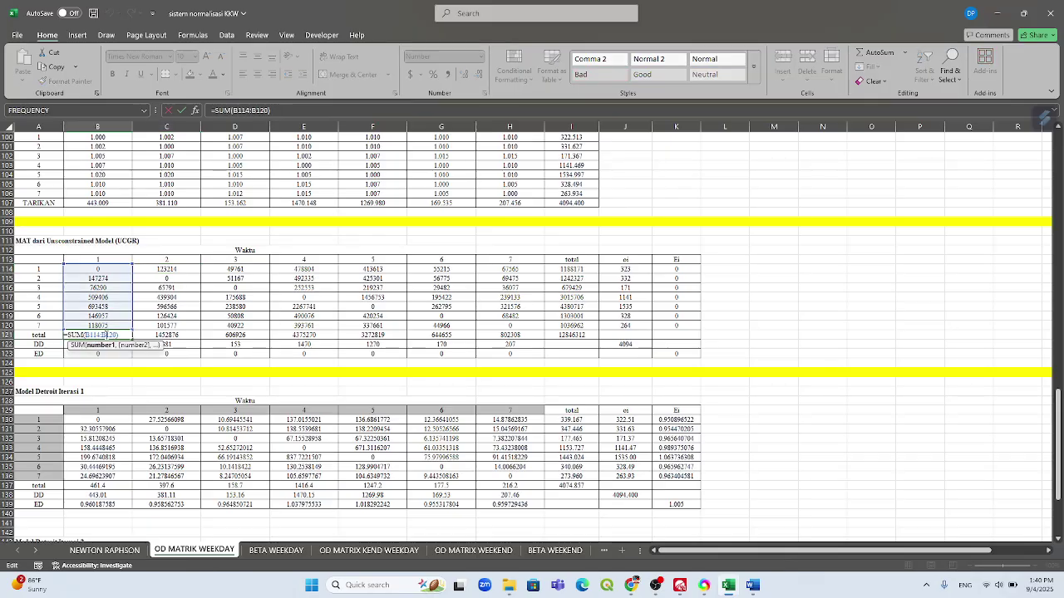
{"action": "key", "text": "alt+equal"}
{"action": "left_click", "coordinate": [111, 344]}
{"action": "type", "text": "=B61"}
{"action": "scroll", "coordinate": [139, 343], "scroll_direction": "up", "scroll_amount": 5}
{"action": "scroll", "coordinate": [139, 343], "scroll_direction": "up", "scroll_amount": 17}
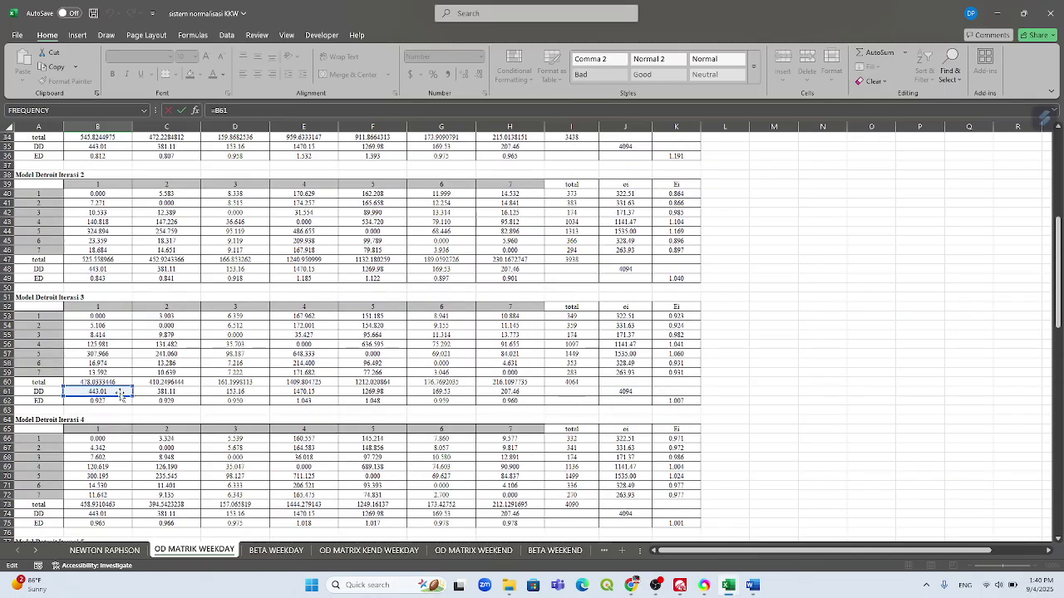
{"action": "key", "text": "ctrl+Return"}
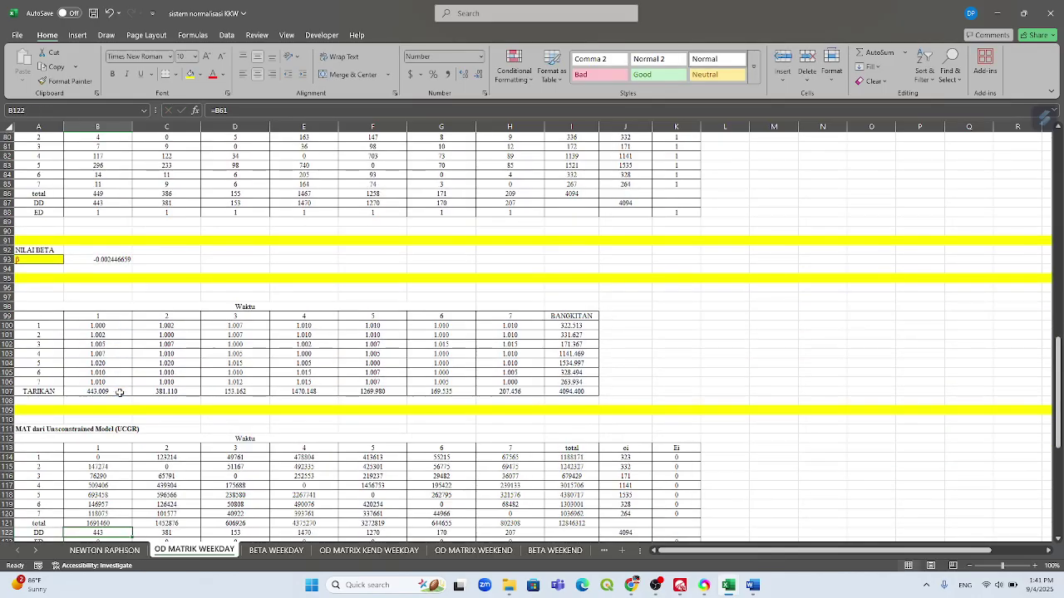
- Trace the oi value in J115 of the UCGR matrix to the BANGKITAN value in I101
{"action": "scroll", "coordinate": [156, 401], "scroll_direction": "down", "scroll_amount": 2}
{"action": "left_click", "coordinate": [625, 410]}
{"action": "type", "text": "="}
{"action": "left_click", "coordinate": [571, 278]}
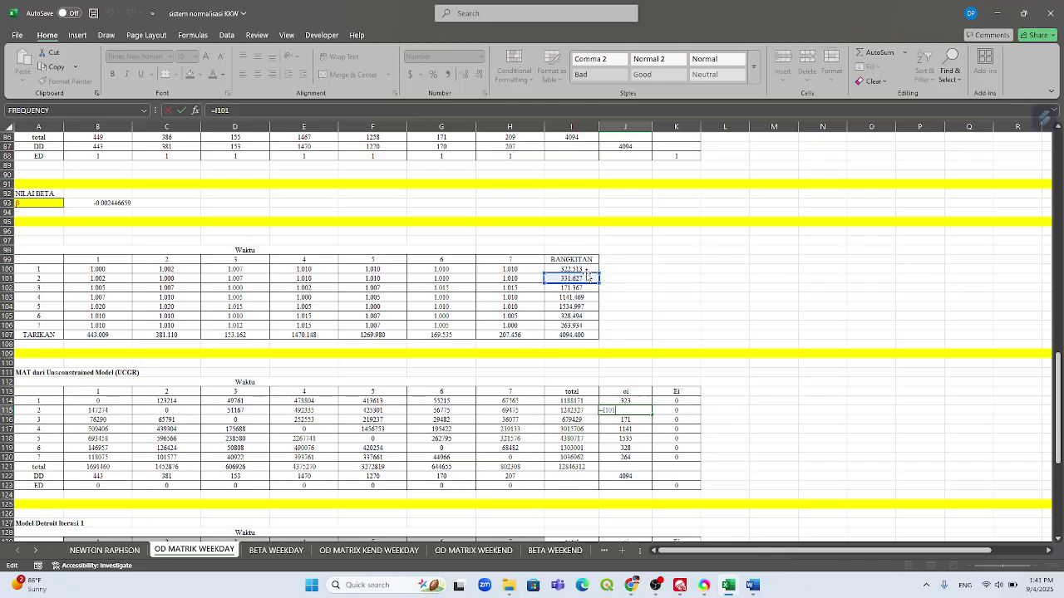
{"action": "key", "text": "ctrl+Return"}
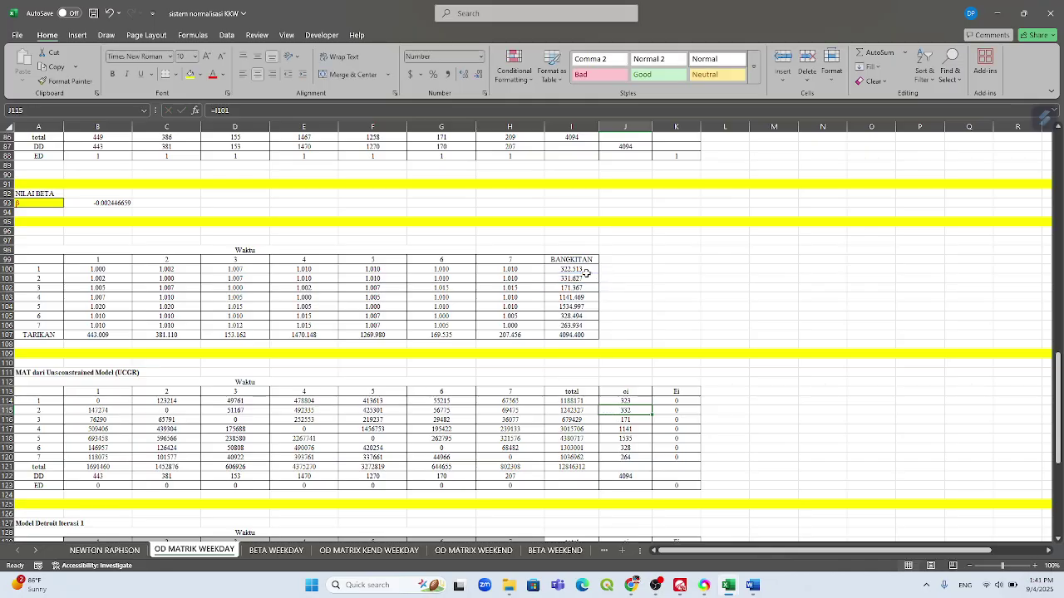
- Compare DD in B122 with TARIKAN in B107, and oi in J114 with BANGKITAN in I100
{"action": "left_click", "coordinate": [100, 476]}
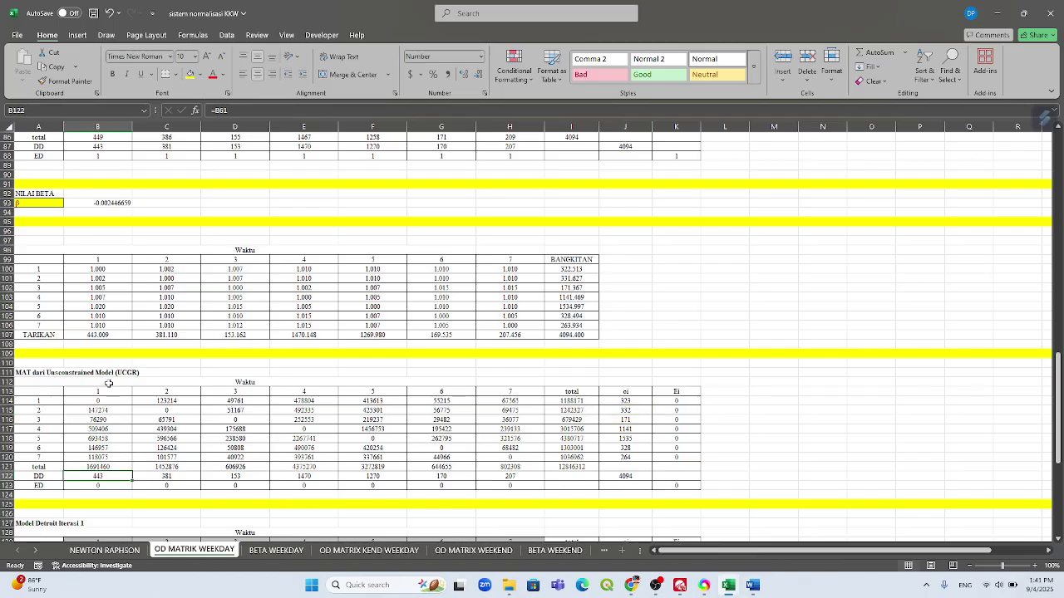
{"action": "left_click", "coordinate": [104, 335]}
{"action": "left_click", "coordinate": [586, 267]}
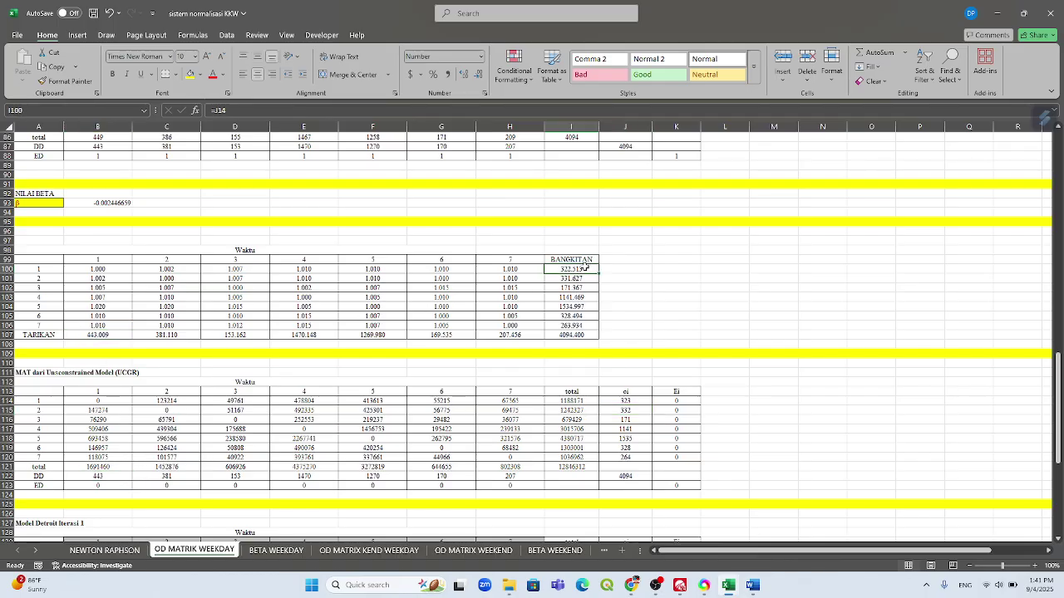
{"action": "left_click", "coordinate": [634, 400]}
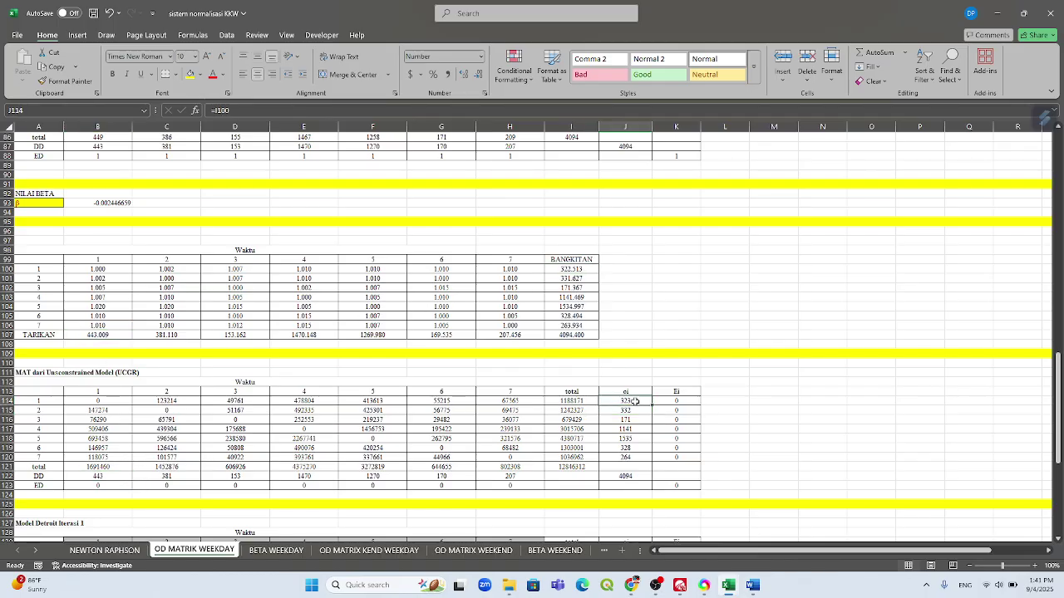
{"action": "left_click", "coordinate": [581, 269]}
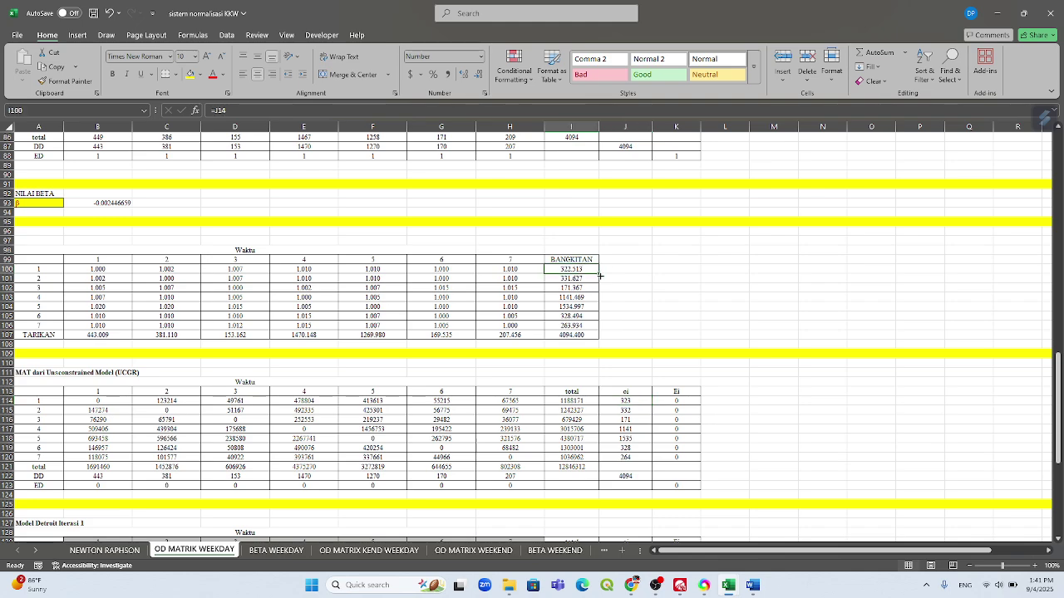
- Inspect the Ei formula in K114, tracing it to oi in J114 and the row total in I114
{"action": "left_click", "coordinate": [641, 401]}
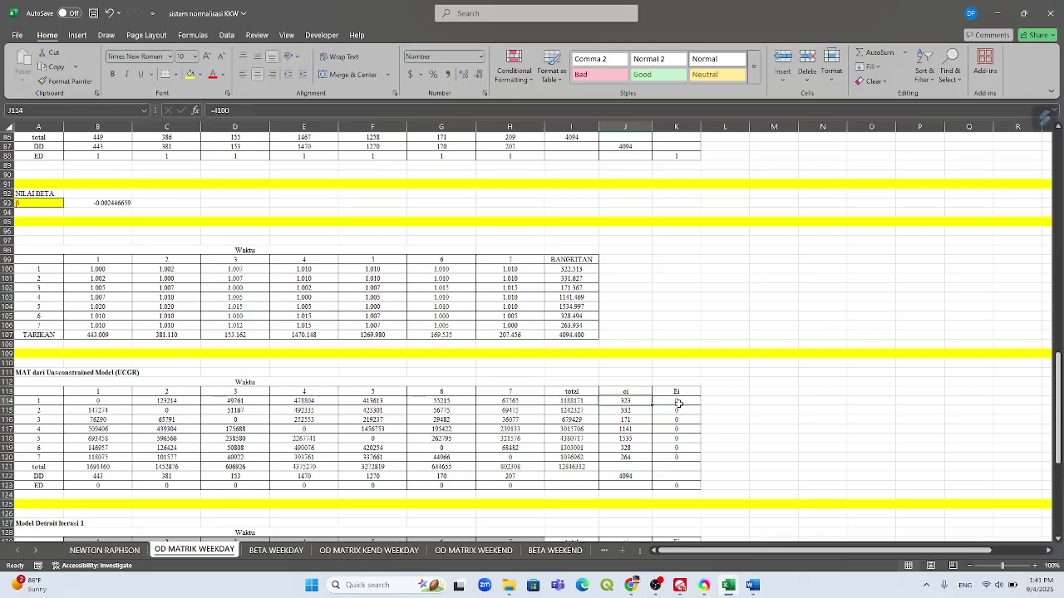
{"action": "double_click", "coordinate": [678, 401]}
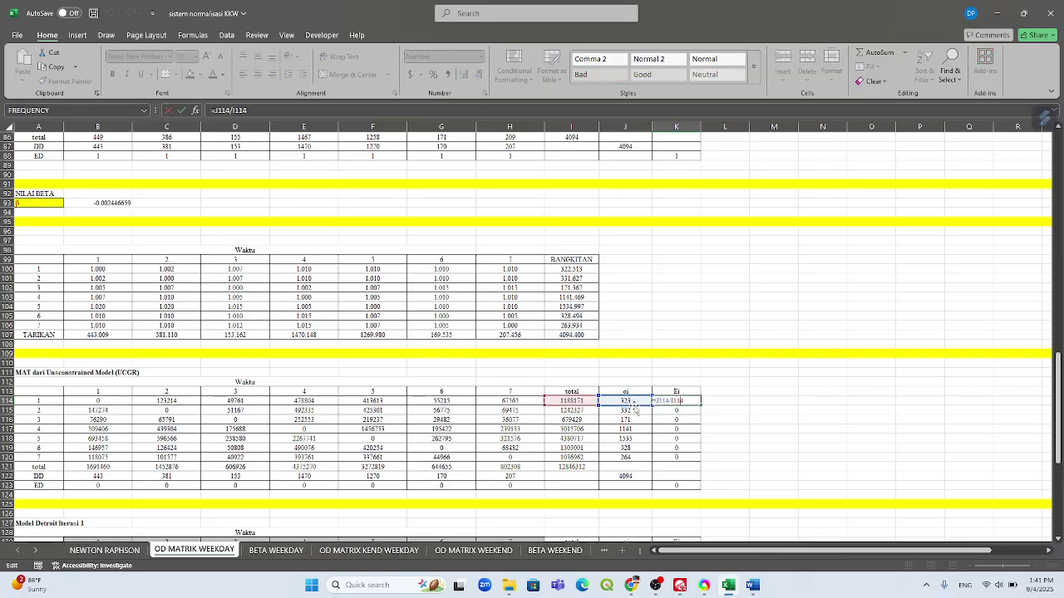
{"action": "key", "text": "Escape"}
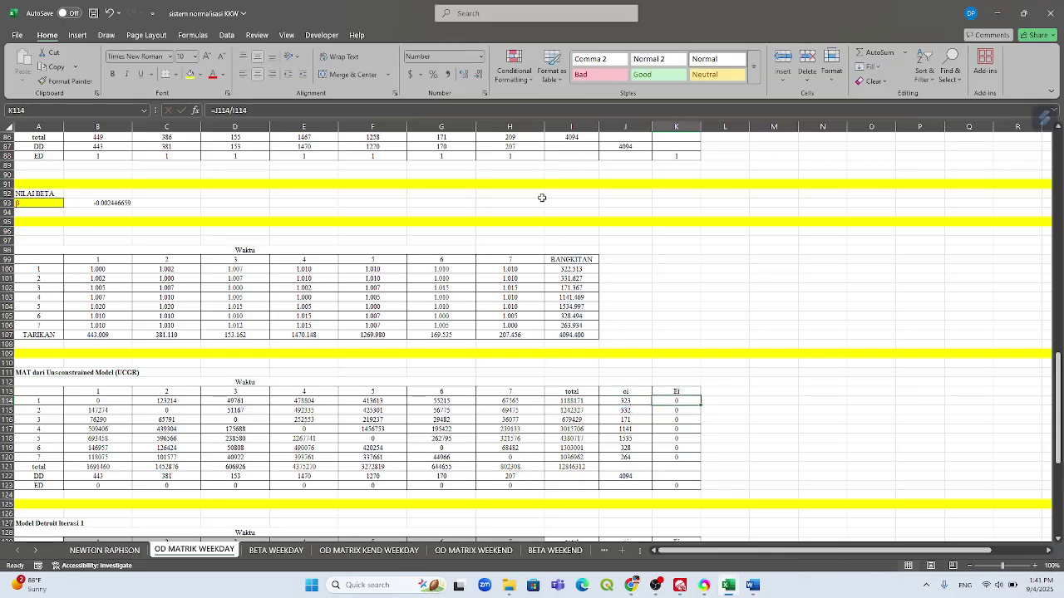
- Show additional decimal places for the Ei value in K114, and restore its display to whole numbers
{"action": "left_click", "coordinate": [467, 76]}
{"action": "left_click", "coordinate": [466, 75]}
{"action": "left_click", "coordinate": [467, 76]}
{"action": "left_click", "coordinate": [466, 75]}
{"action": "left_click", "coordinate": [467, 76]}
{"action": "left_click", "coordinate": [479, 76]}
{"action": "left_click", "coordinate": [479, 76]}
{"action": "left_click", "coordinate": [478, 76]}
{"action": "left_click", "coordinate": [478, 76]}
{"action": "left_click", "coordinate": [479, 75]}
{"action": "left_click", "coordinate": [479, 75]}
{"action": "left_click", "coordinate": [748, 392]}
- Examine the Model Detroit Iterasi 1 table below the UCGR matrix and compare it with the earlier Model Detroit Iterasi 5 table
{"action": "scroll", "coordinate": [747, 392], "scroll_direction": "down", "scroll_amount": 4}
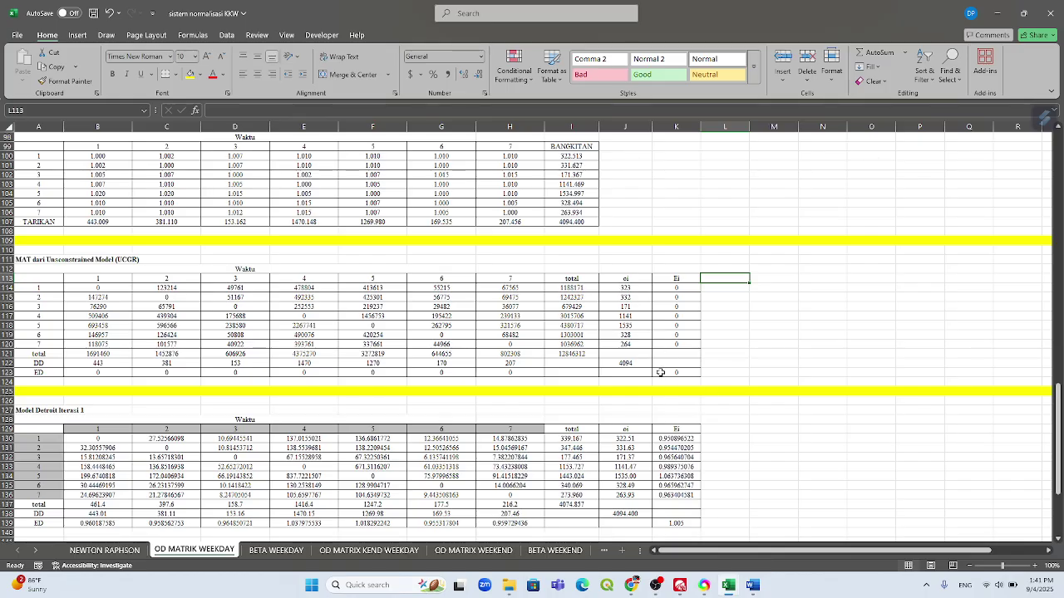
{"action": "scroll", "coordinate": [626, 352], "scroll_direction": "down", "scroll_amount": 2}
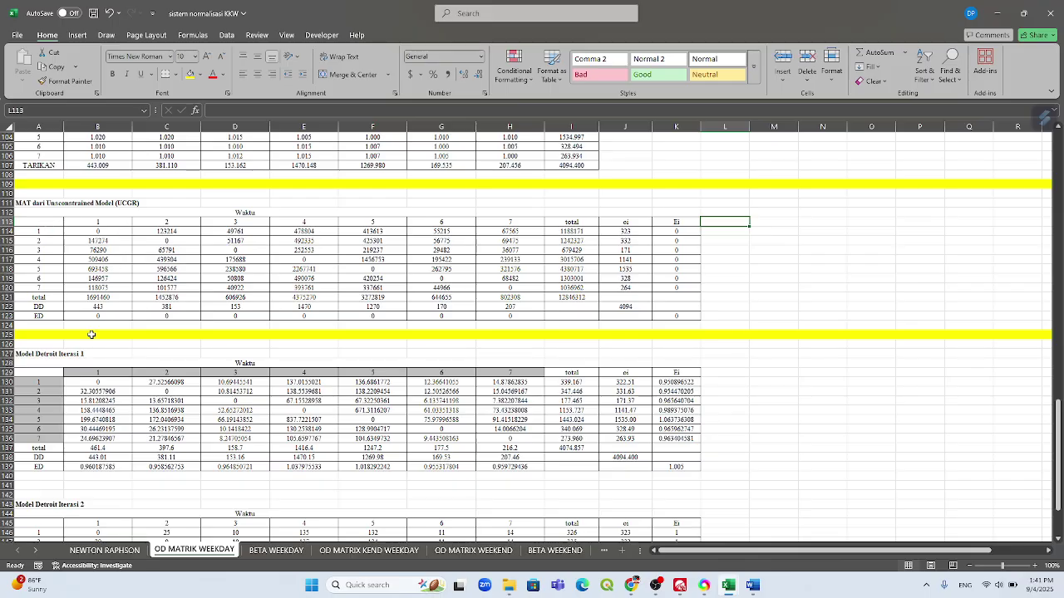
{"action": "left_click", "coordinate": [97, 384]}
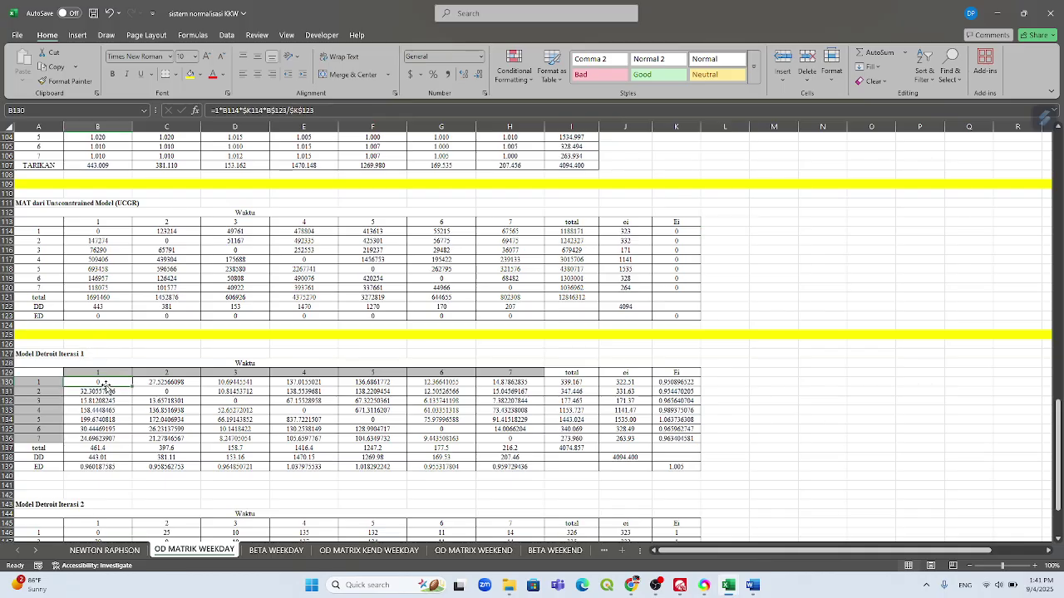
{"action": "left_click", "coordinate": [46, 355]}
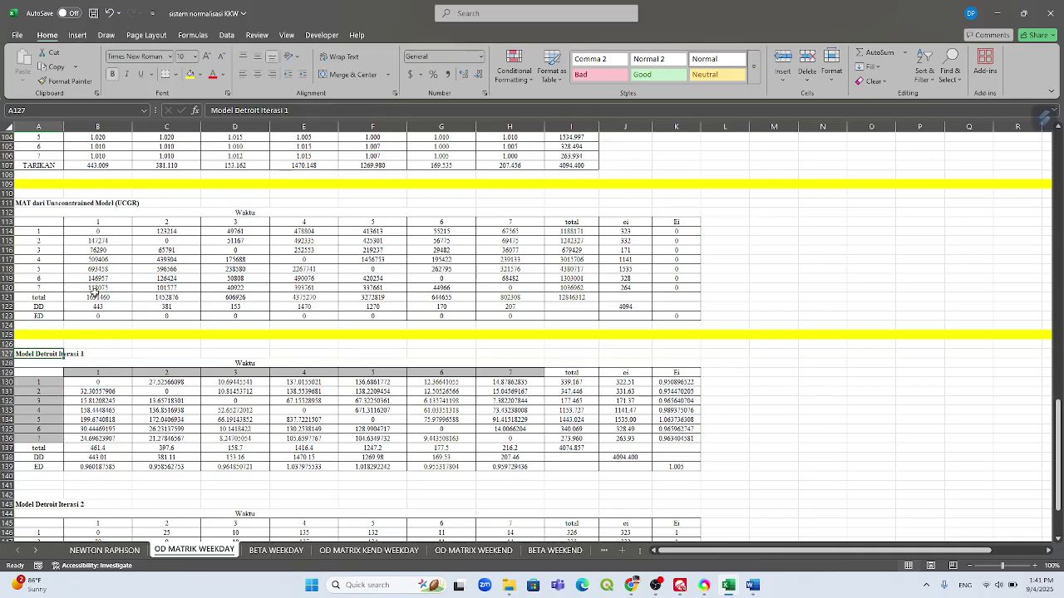
{"action": "scroll", "coordinate": [60, 309], "scroll_direction": "up", "scroll_amount": 15}
{"action": "left_click", "coordinate": [36, 307]}
{"action": "scroll", "coordinate": [65, 308], "scroll_direction": "down", "scroll_amount": 9}
{"action": "scroll", "coordinate": [66, 309], "scroll_direction": "down", "scroll_amount": 10}
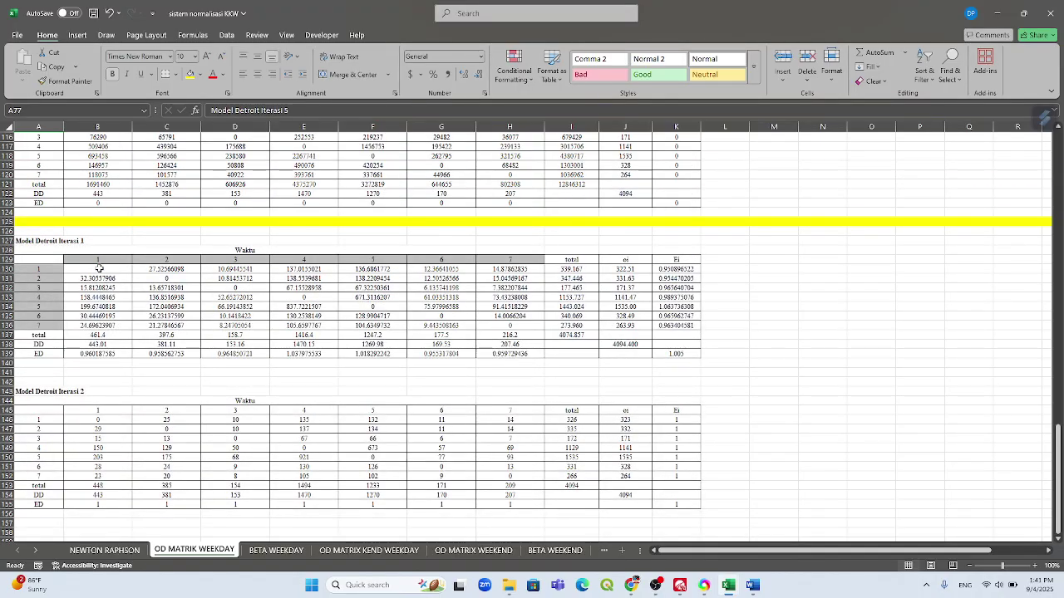
- Inspect the formula in B130 of Model Detroit Iterasi 1 and trace its references to B114, K114, B123 and K123
{"action": "left_click", "coordinate": [100, 269]}
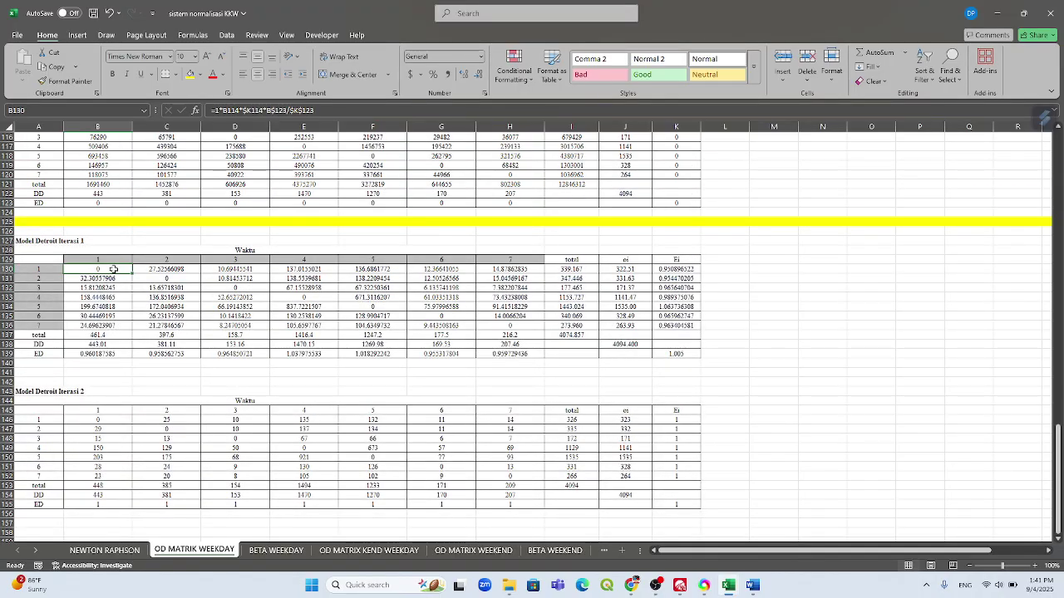
{"action": "double_click", "coordinate": [119, 269]}
{"action": "scroll", "coordinate": [109, 250], "scroll_direction": "up", "scroll_amount": 2}
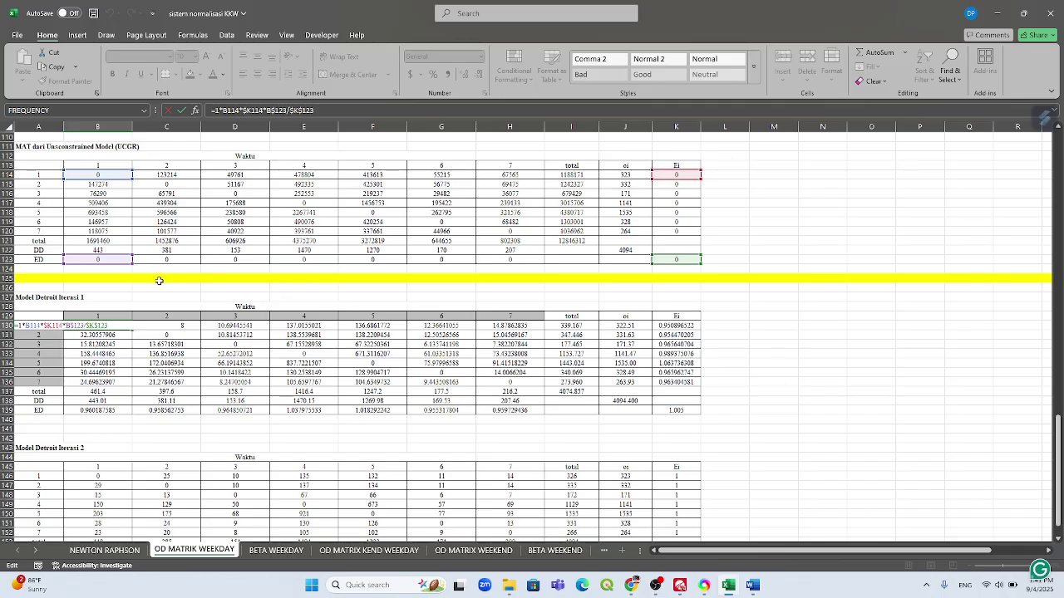
{"action": "key", "text": "Escape"}
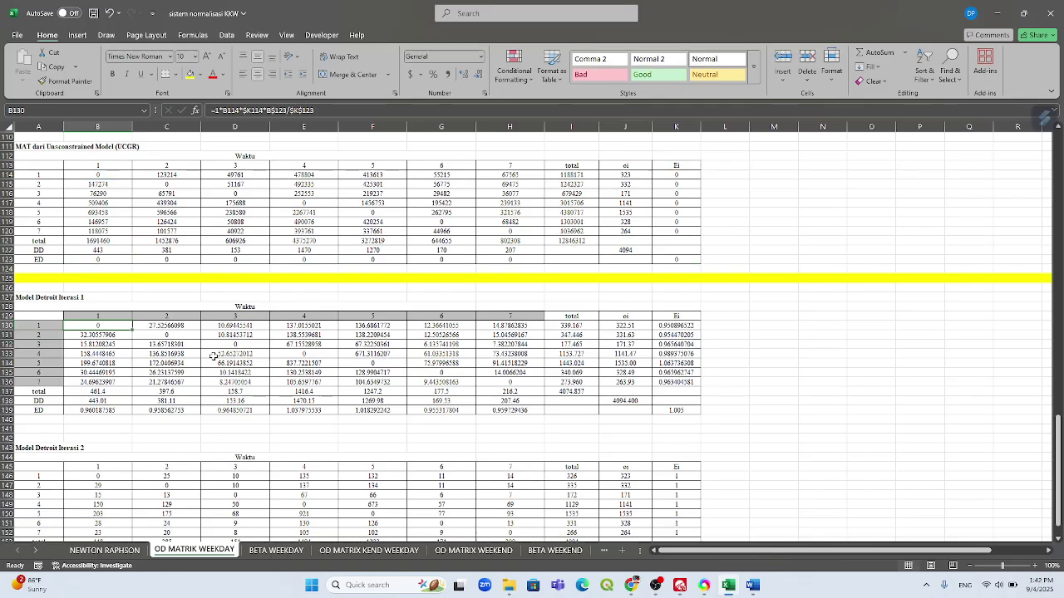
- Check the ratio formulas behind ED in B123, the overall factor in K123 and Ei in K120 of the UCGR matrix
{"action": "left_click", "coordinate": [108, 259]}
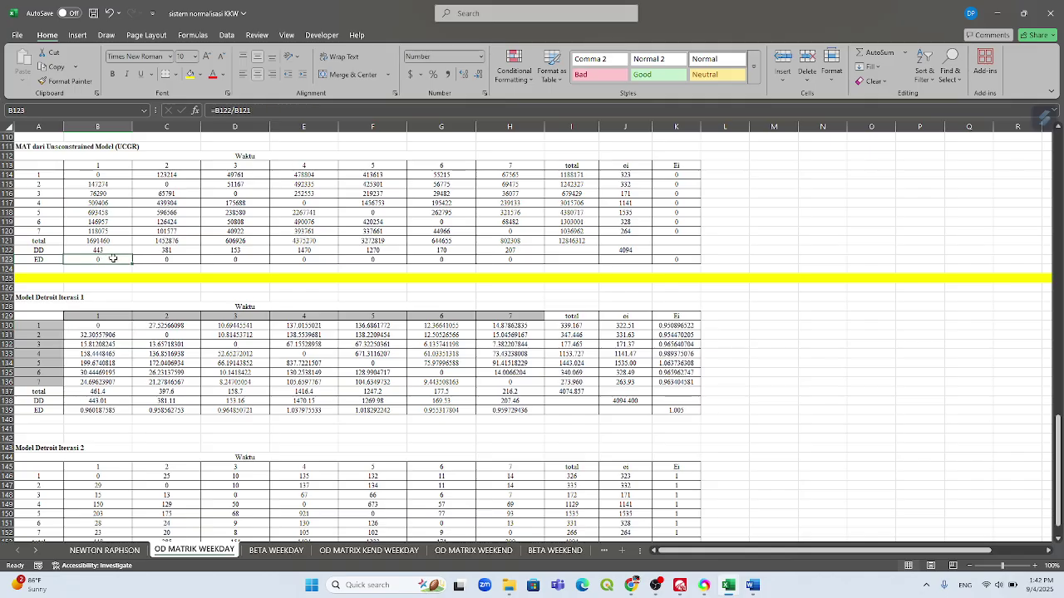
{"action": "left_click", "coordinate": [673, 260]}
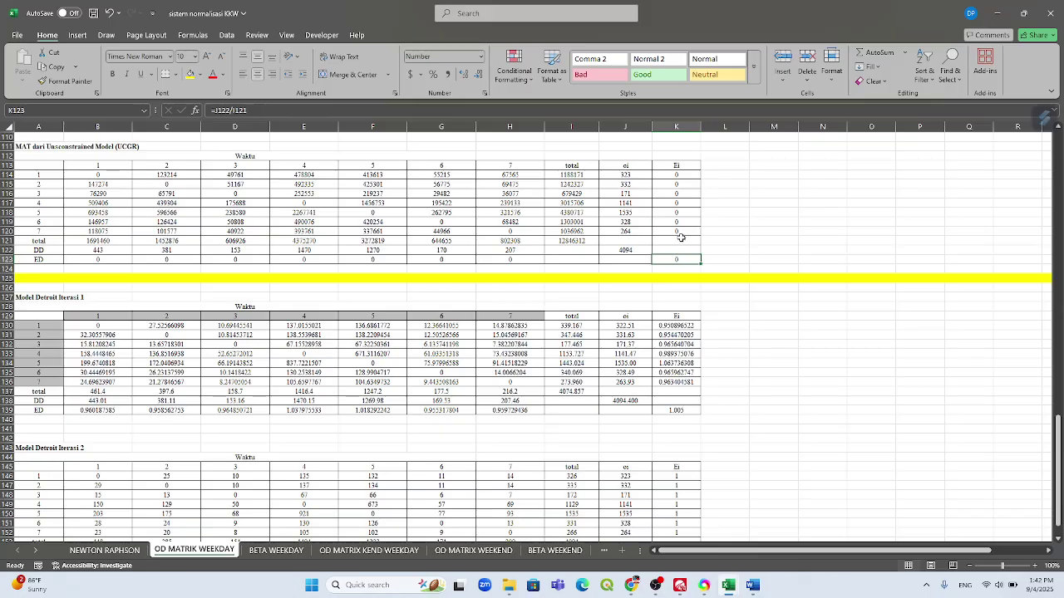
{"action": "left_click", "coordinate": [681, 233]}
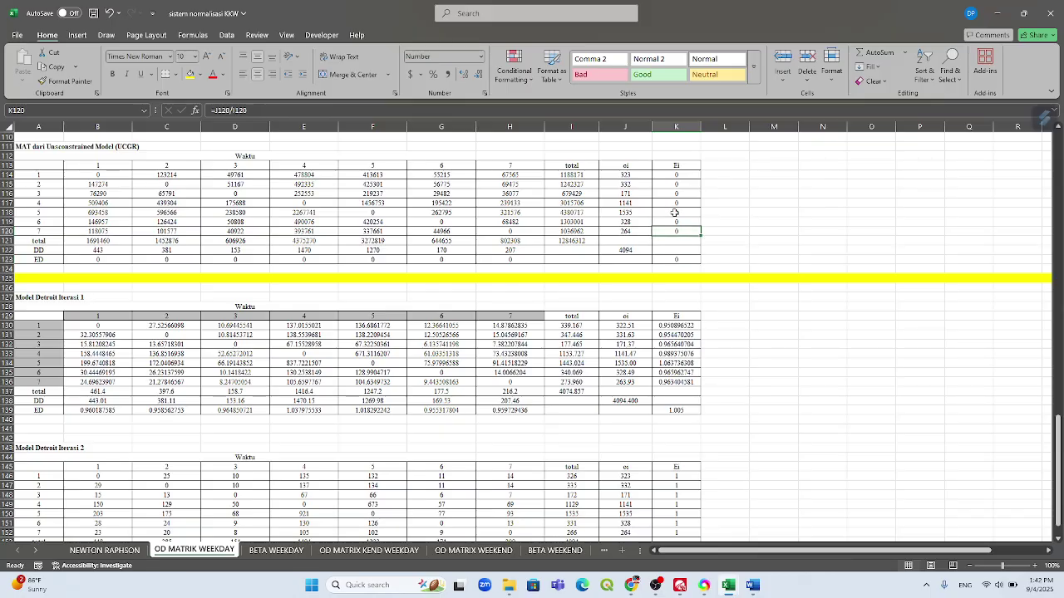
- Show four decimal places for the ED row B123:K123 of the UCGR matrix
{"action": "left_click_drag", "start_coordinate": [99, 259], "coordinate": [690, 260]}
{"action": "left_click", "coordinate": [463, 74]}
{"action": "left_click", "coordinate": [463, 74]}
{"action": "left_click", "coordinate": [463, 74]}
{"action": "left_click", "coordinate": [463, 74]}
- Show four decimal places for the Ei values in K114:K120 of the UCGR matrix
{"action": "left_click_drag", "start_coordinate": [684, 174], "coordinate": [683, 231]}
{"action": "left_click", "coordinate": [463, 74]}
{"action": "left_click", "coordinate": [464, 74]}
{"action": "left_click", "coordinate": [464, 74]}
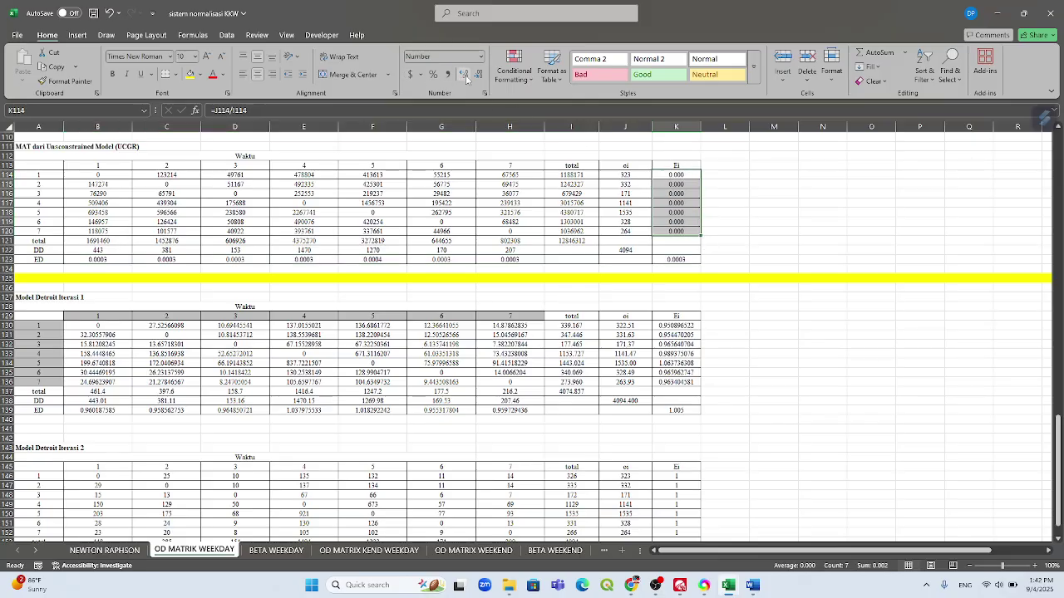
{"action": "left_click", "coordinate": [466, 76]}
{"action": "left_click", "coordinate": [781, 268]}
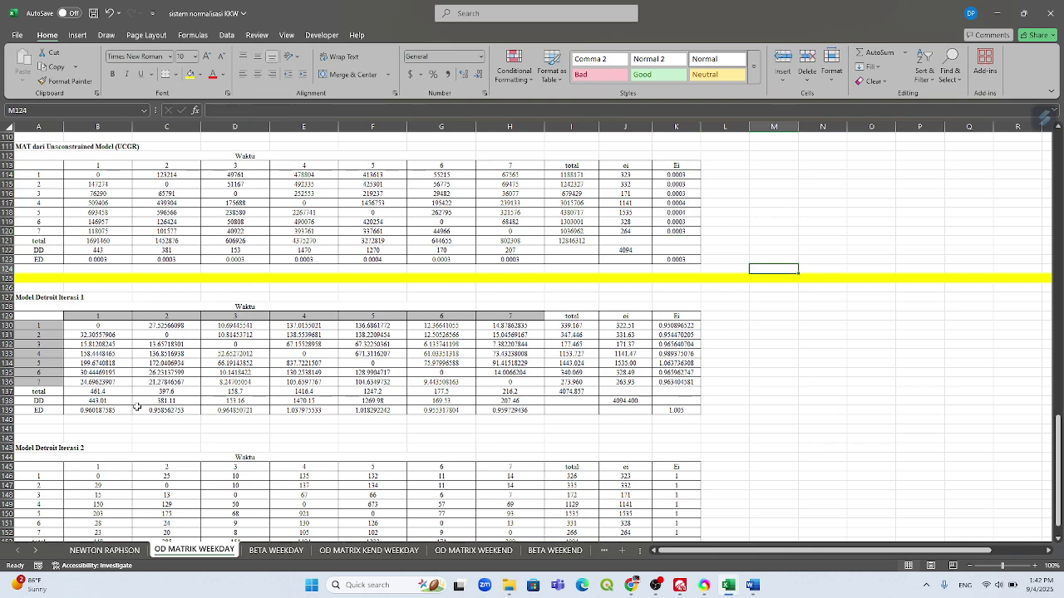
- Inspect the formula in B131 of Model Detroit Iterasi 1 and trace its references to B115, K115, B123 and K123
{"action": "double_click", "coordinate": [106, 333]}
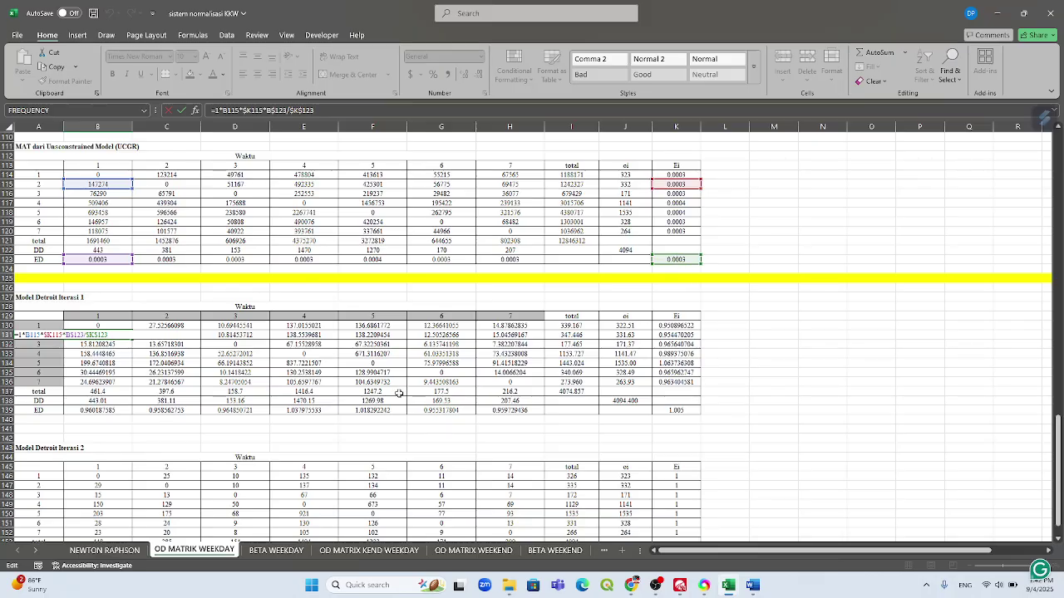
{"action": "key", "text": "ctrl+Return"}
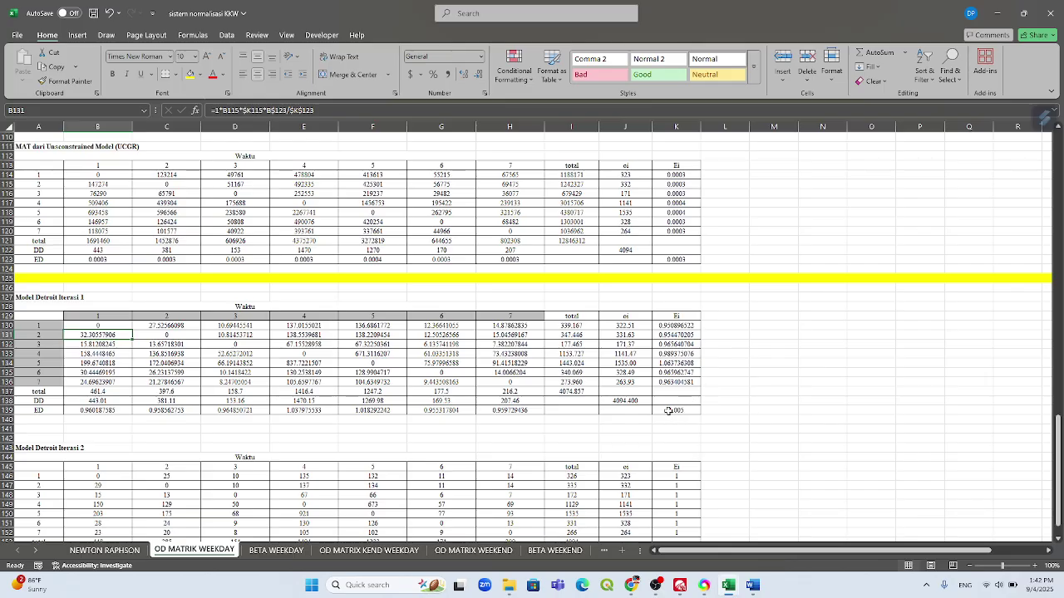
{"action": "scroll", "coordinate": [669, 407], "scroll_direction": "down", "scroll_amount": 3}
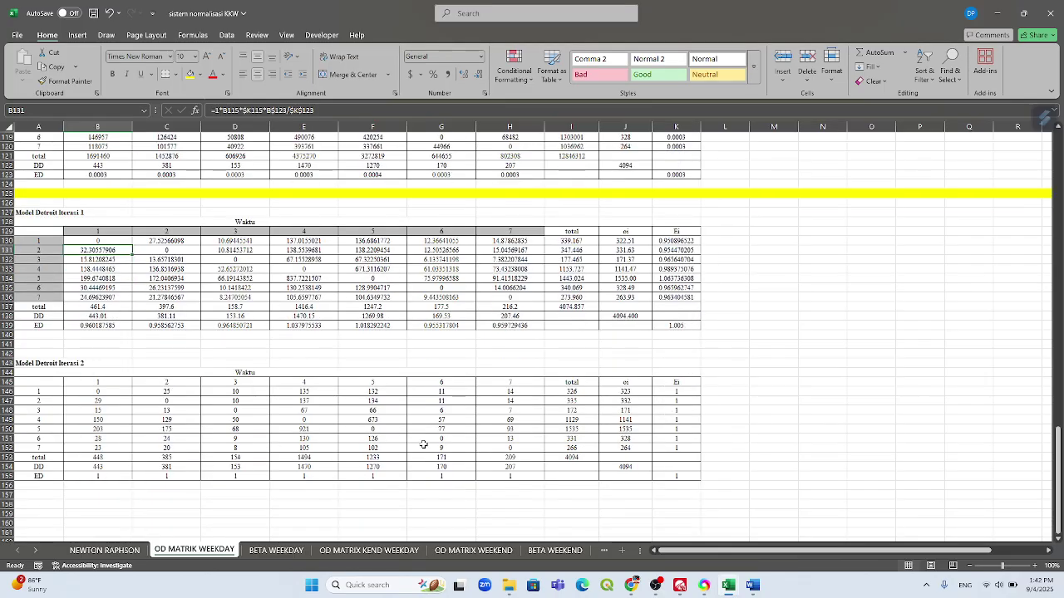
- Show three decimal places for the overall factor in K155 of Model Detroit Iterasi 2, and review the table's range B146:K155
{"action": "left_click", "coordinate": [670, 478]}
{"action": "left_click", "coordinate": [468, 74]}
{"action": "left_click", "coordinate": [465, 74]}
{"action": "left_click", "coordinate": [465, 74]}
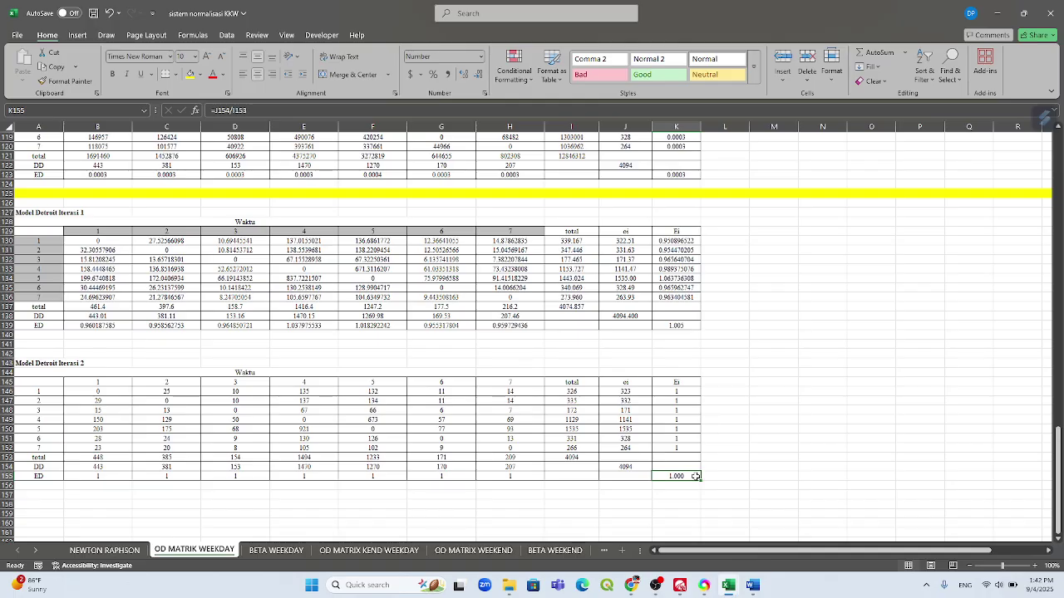
{"action": "mouse_move", "coordinate": [659, 587]}
{"action": "left_click_drag", "start_coordinate": [97, 392], "coordinate": [662, 479]}
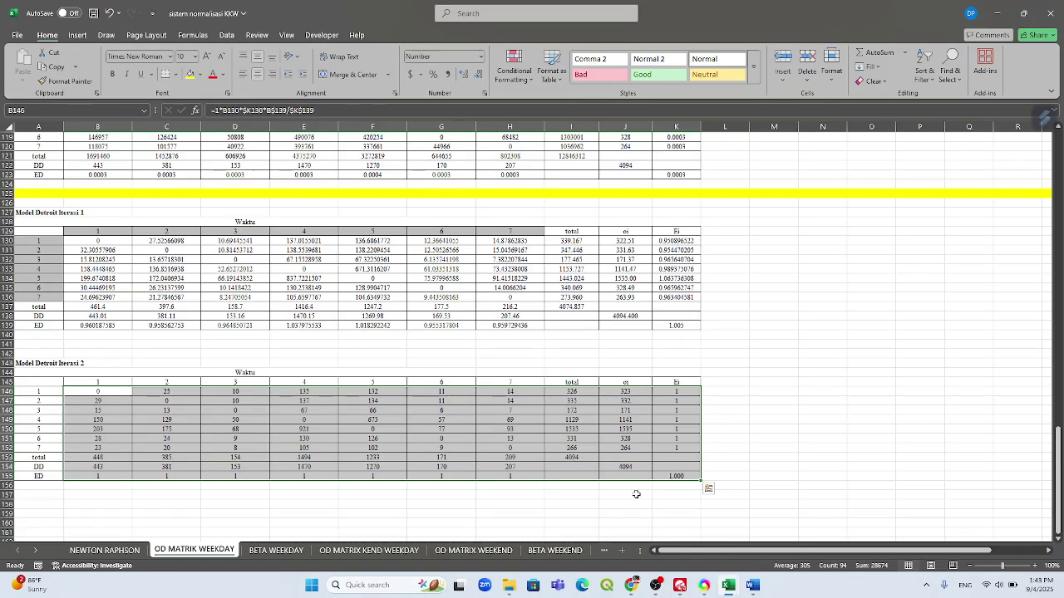
{"action": "scroll", "coordinate": [641, 491], "scroll_direction": "down", "scroll_amount": 4}
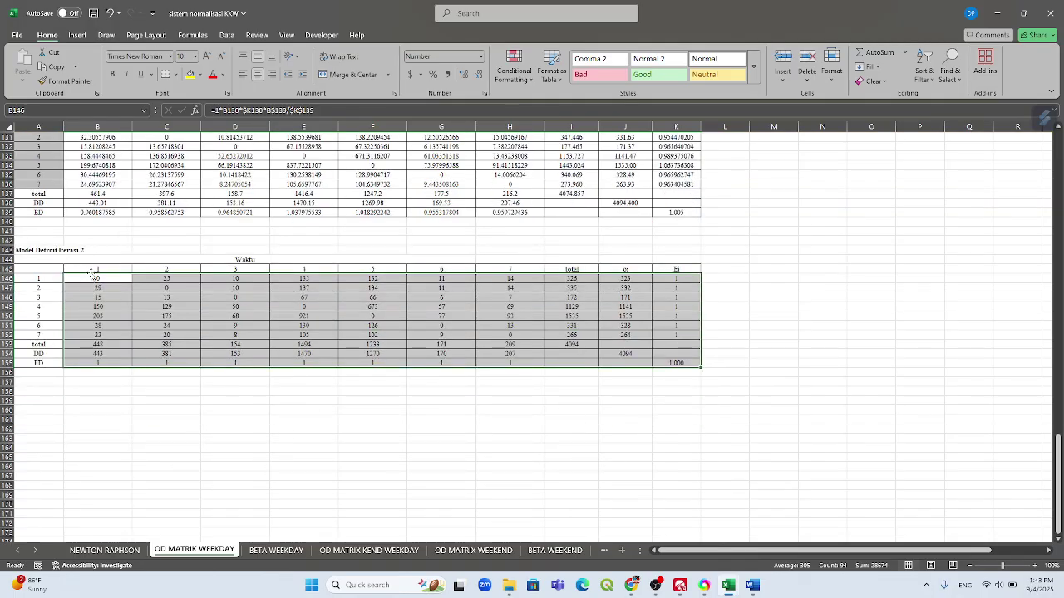
- Examine the weekday Bangkitan and tarikan values of Jalan Salak in the original table on the NEWTON RAPHSON sheet
{"action": "left_click", "coordinate": [103, 551]}
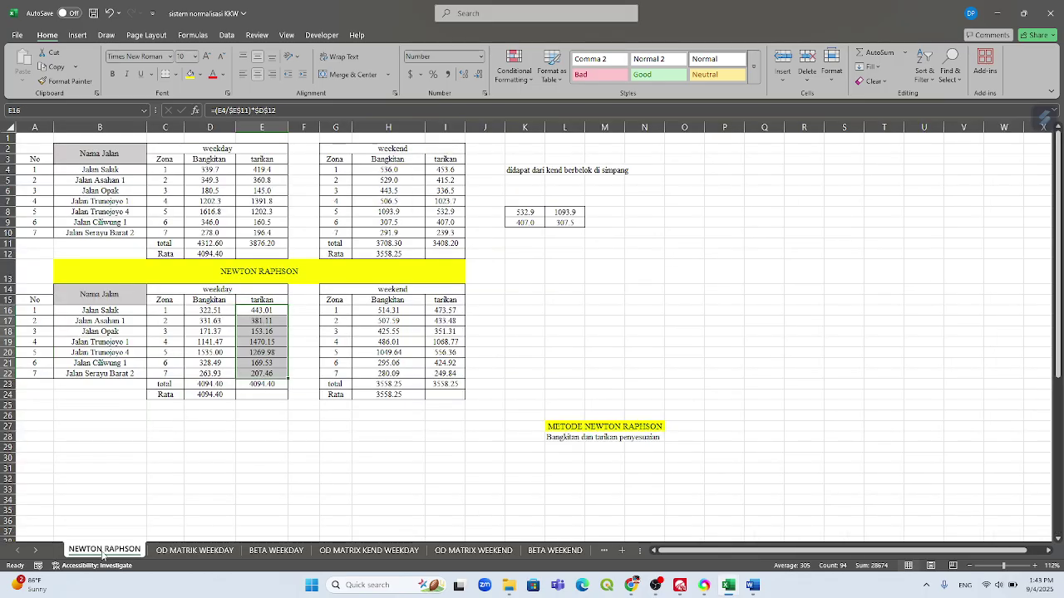
{"action": "left_click", "coordinate": [214, 172]}
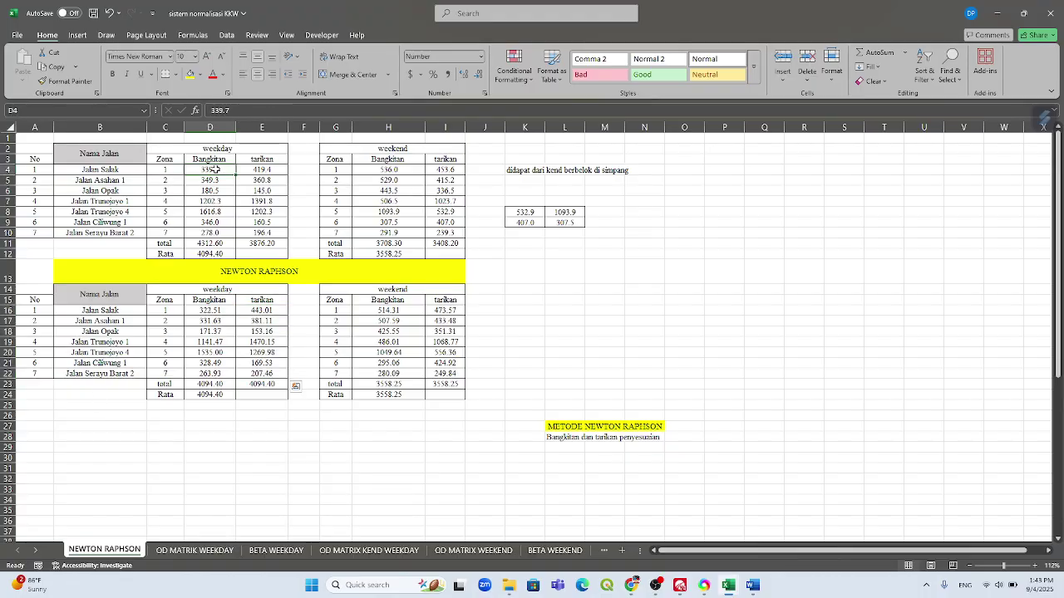
{"action": "left_click", "coordinate": [260, 169]}
{"action": "left_click", "coordinate": [222, 171]}
{"action": "left_click", "coordinate": [258, 170]}
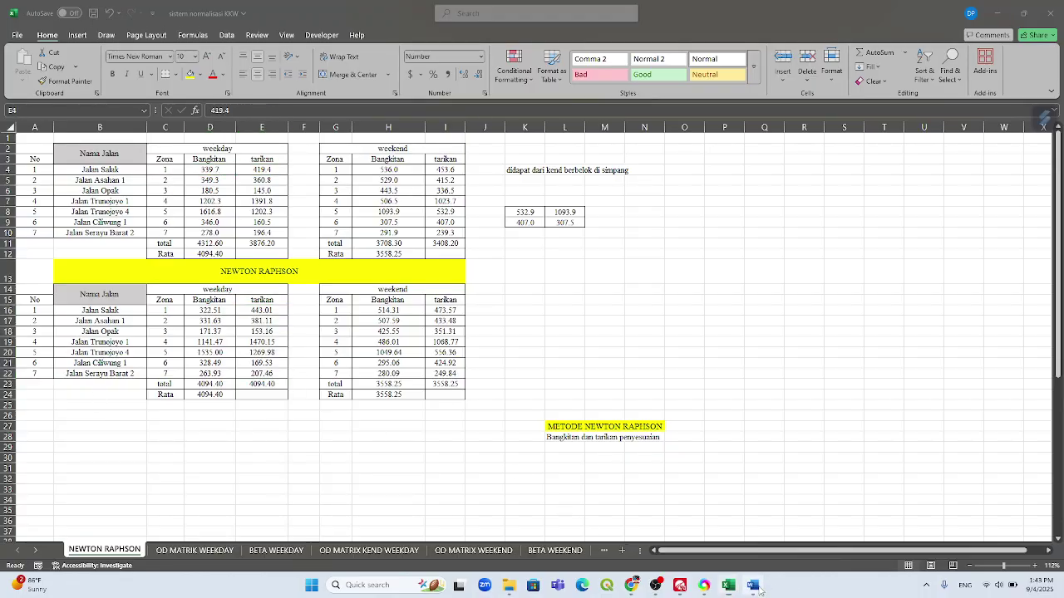
- Switch to the Word journal to view the zone map under Data Primer, and return to the sistem normalisasi KKW workbook in Excel
{"action": "left_click", "coordinate": [752, 585]}
{"action": "scroll", "coordinate": [595, 366], "scroll_direction": "down", "scroll_amount": 2}
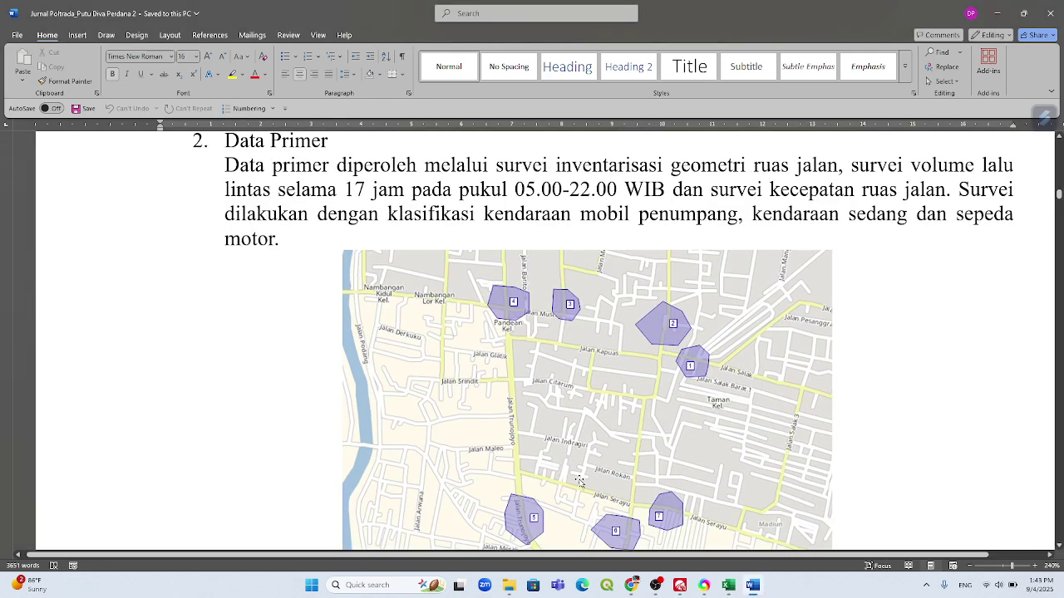
{"action": "mouse_move", "coordinate": [728, 588]}
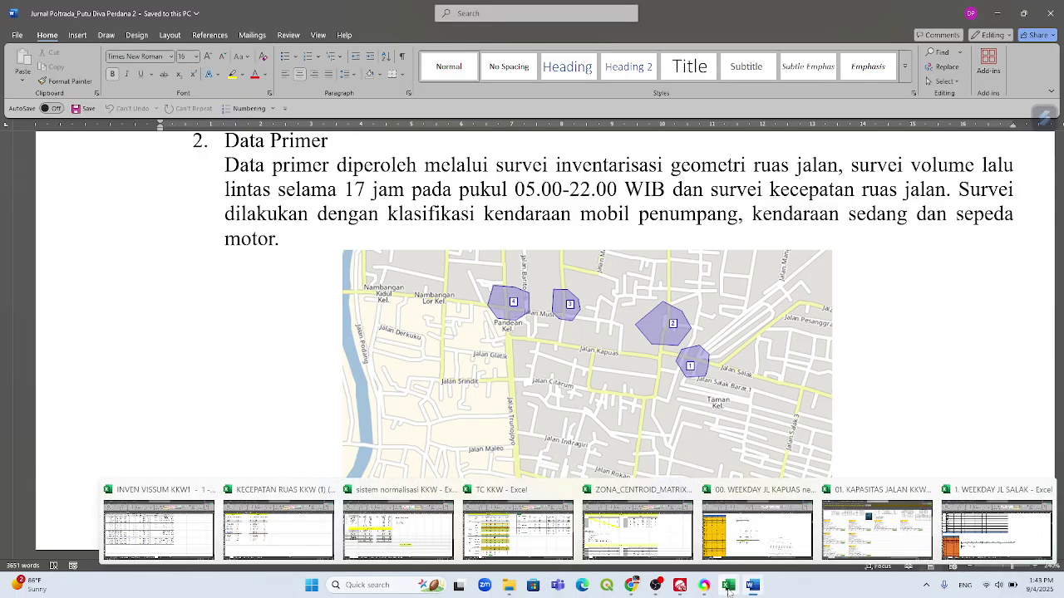
{"action": "left_click", "coordinate": [371, 536]}
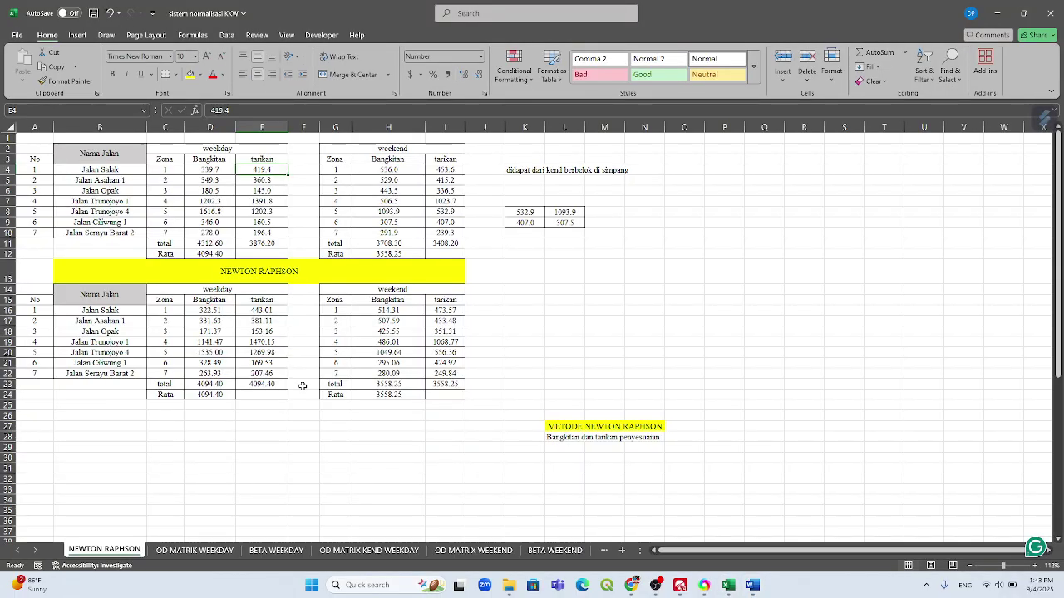
- Look through OD MATRIK WEEKDAY and BETA WEEKDAY, and examine the vehicle matrices and composition chart on OD MATRIX KEND WEEKDAY
{"action": "key", "text": "ctrl+Page_Down"}
{"action": "left_click", "coordinate": [241, 362]}
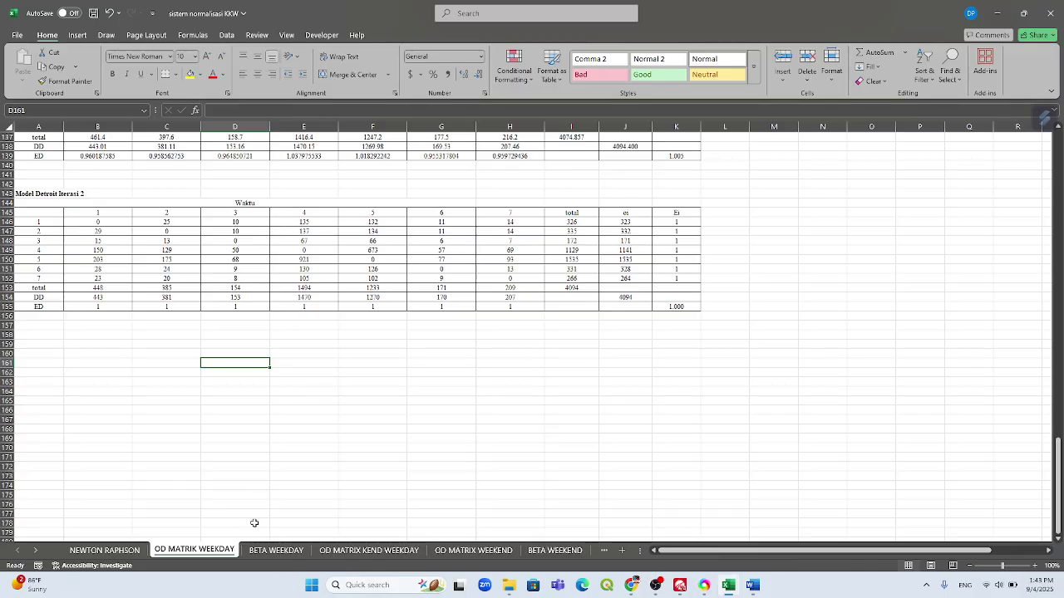
{"action": "left_click", "coordinate": [279, 550]}
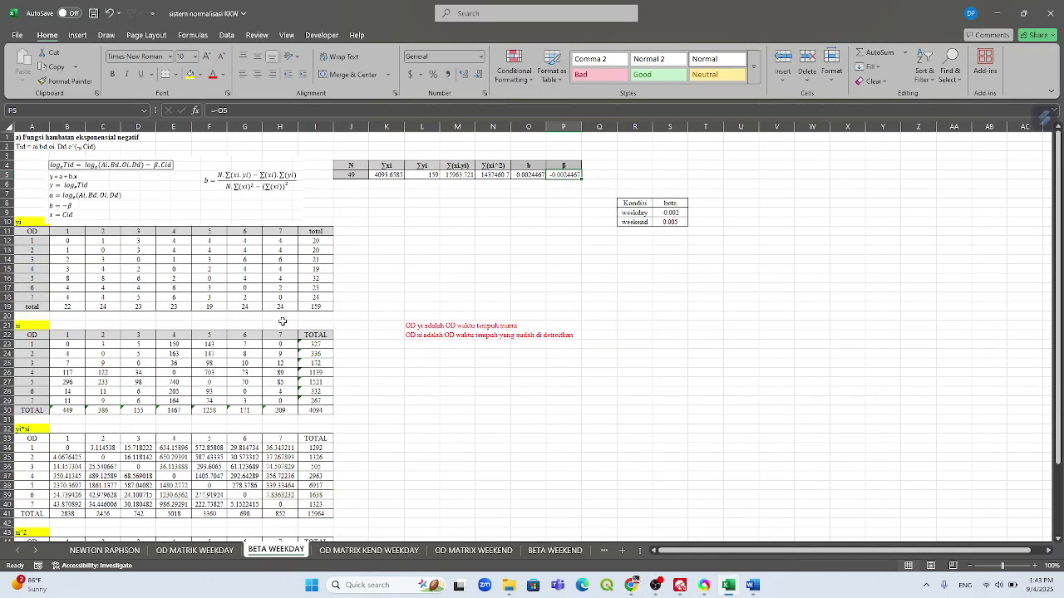
{"action": "left_click", "coordinate": [368, 550]}
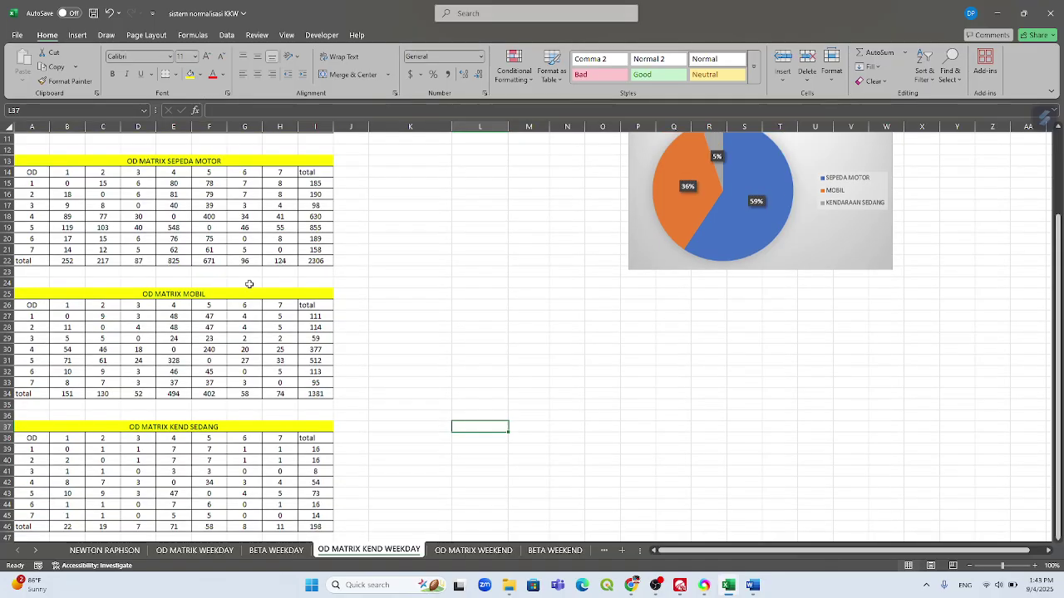
{"action": "scroll", "coordinate": [248, 284], "scroll_direction": "up", "scroll_amount": 5}
{"action": "scroll", "coordinate": [249, 285], "scroll_direction": "up", "scroll_amount": 1}
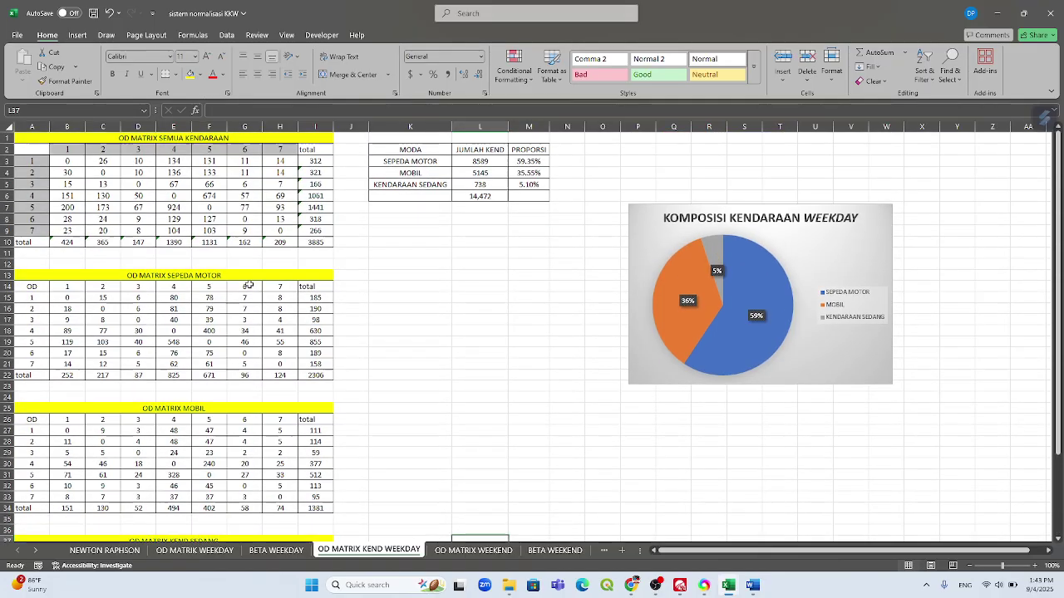
{"action": "left_click", "coordinate": [669, 233]}
{"action": "left_click", "coordinate": [567, 297]}
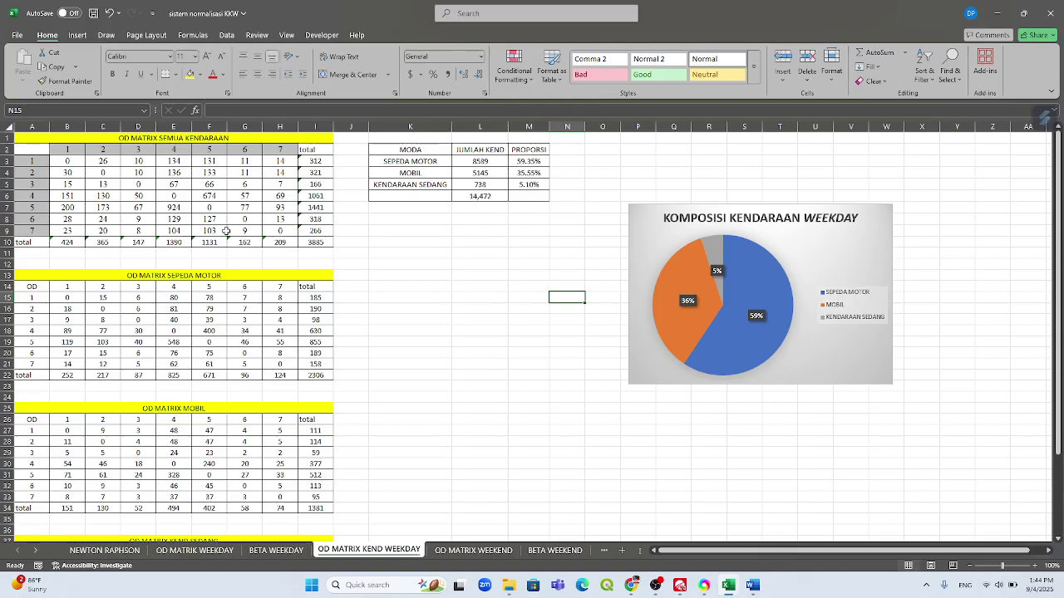
- Compare C3 of OD MATRIX SEMUA KENDARAAN with C146 of Model Detroit Iterasi 2 on OD MATRIK WEEKDAY
{"action": "left_click_drag", "start_coordinate": [69, 161], "coordinate": [137, 183]}
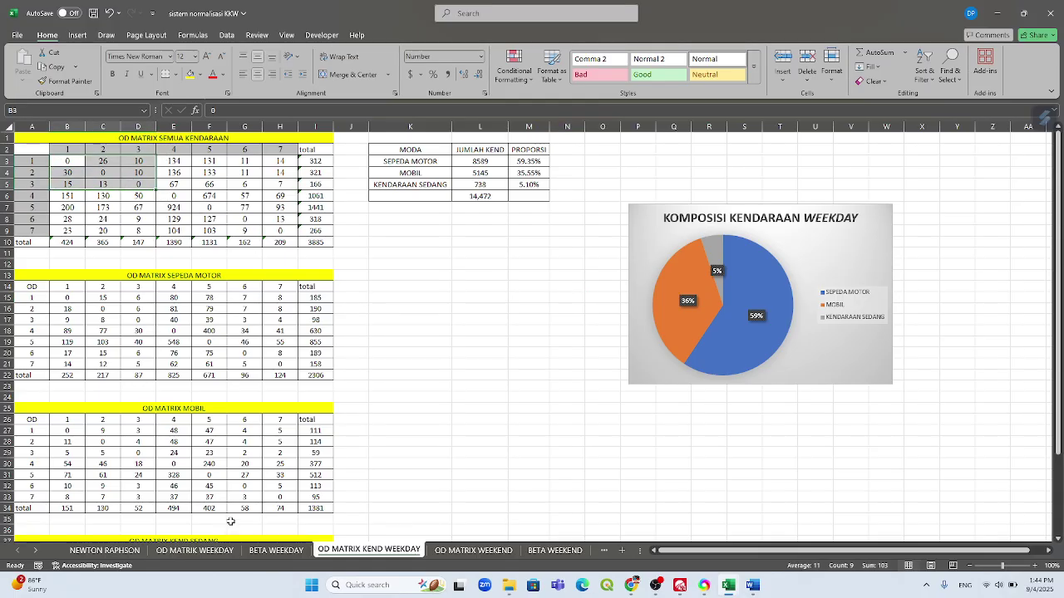
{"action": "left_click", "coordinate": [194, 551]}
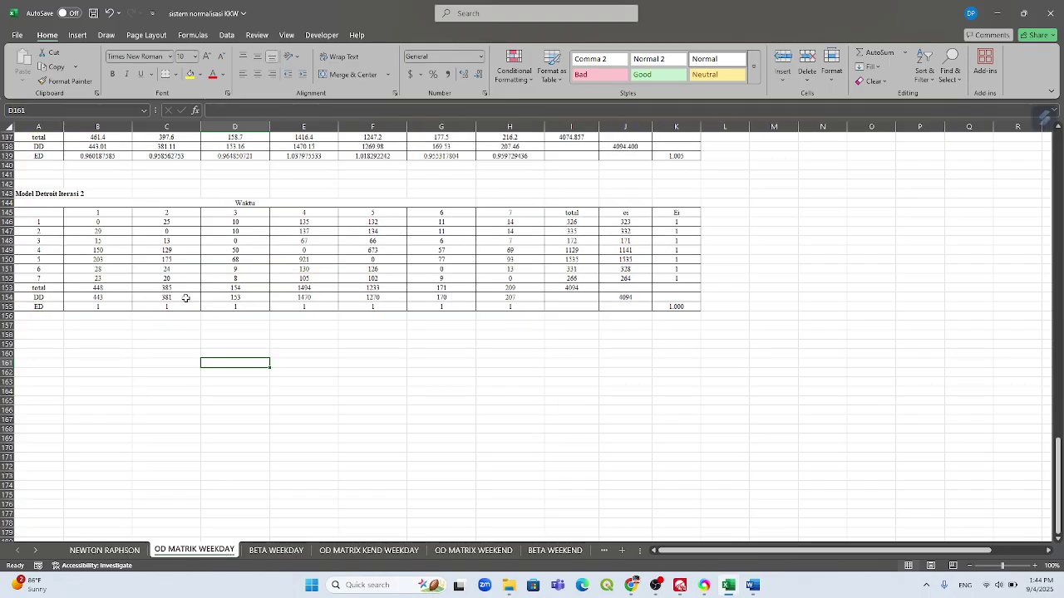
{"action": "left_click", "coordinate": [168, 223]}
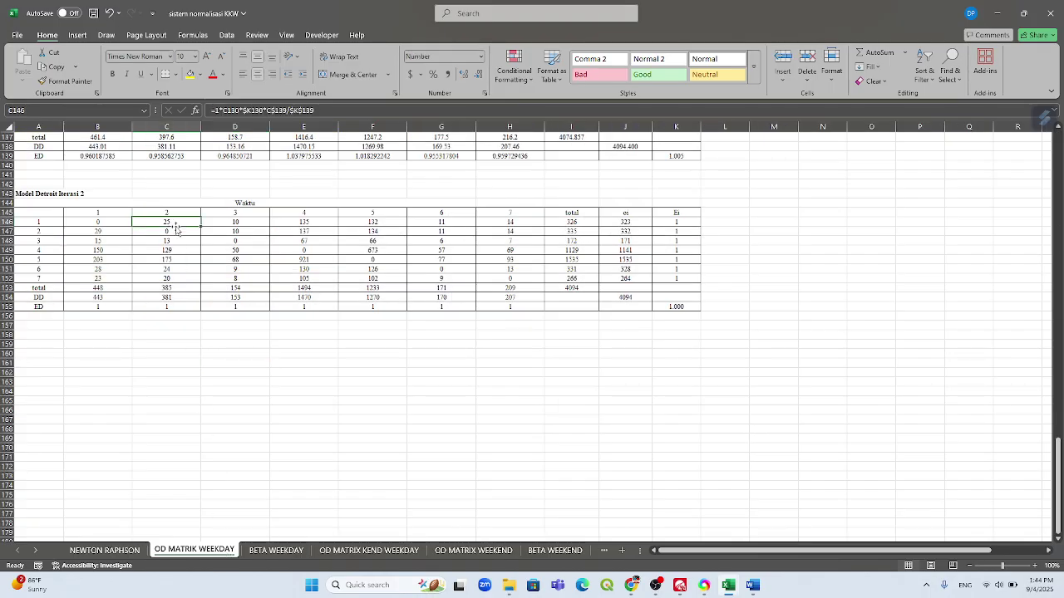
{"action": "left_click", "coordinate": [338, 552]}
{"action": "left_click", "coordinate": [127, 150]}
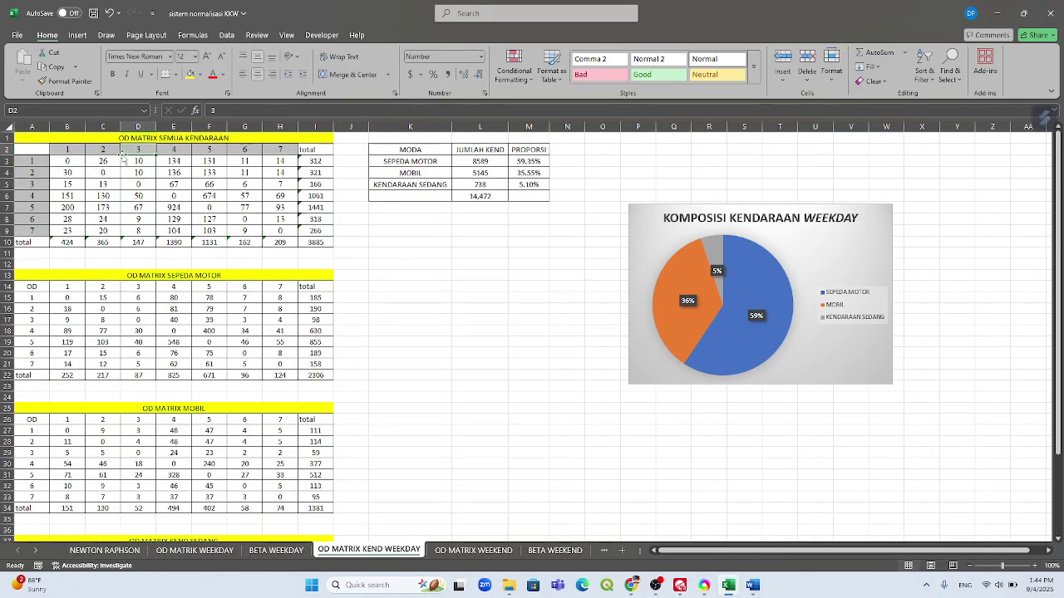
{"action": "left_click", "coordinate": [101, 162]}
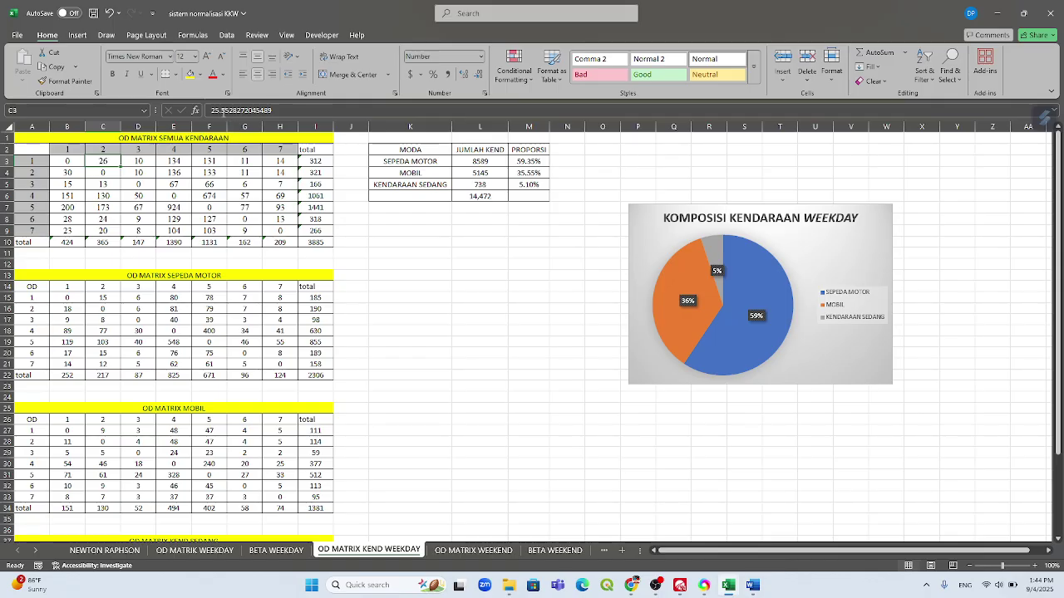
{"action": "left_click", "coordinate": [359, 218]}
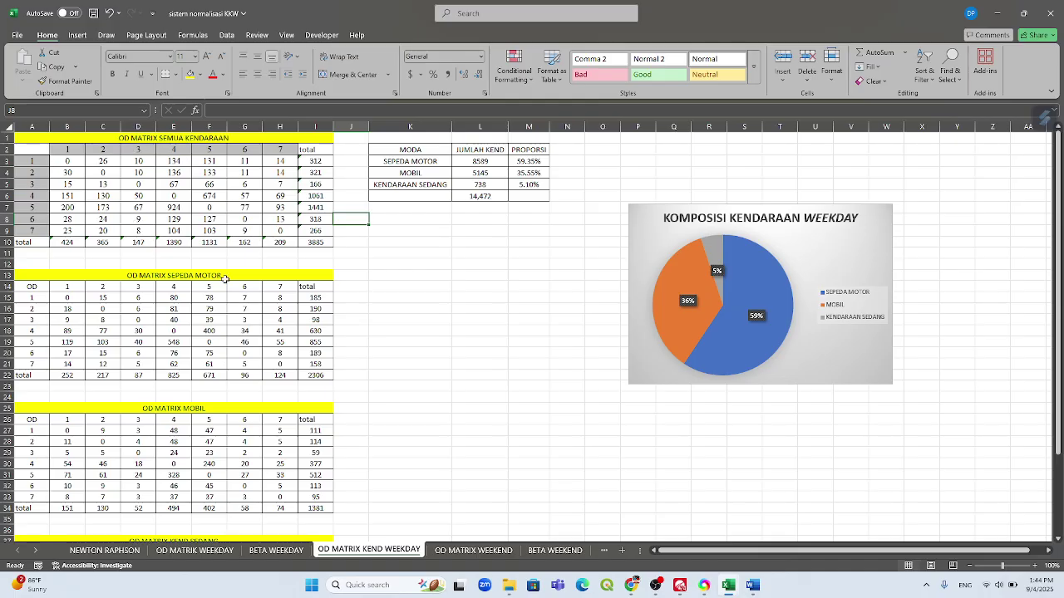
- Review the OD matrices for SEPEDA MOTOR, MOBIL and KEND SEDANG on OD MATRIX KEND WEEKDAY
{"action": "scroll", "coordinate": [224, 279], "scroll_direction": "down", "scroll_amount": 1}
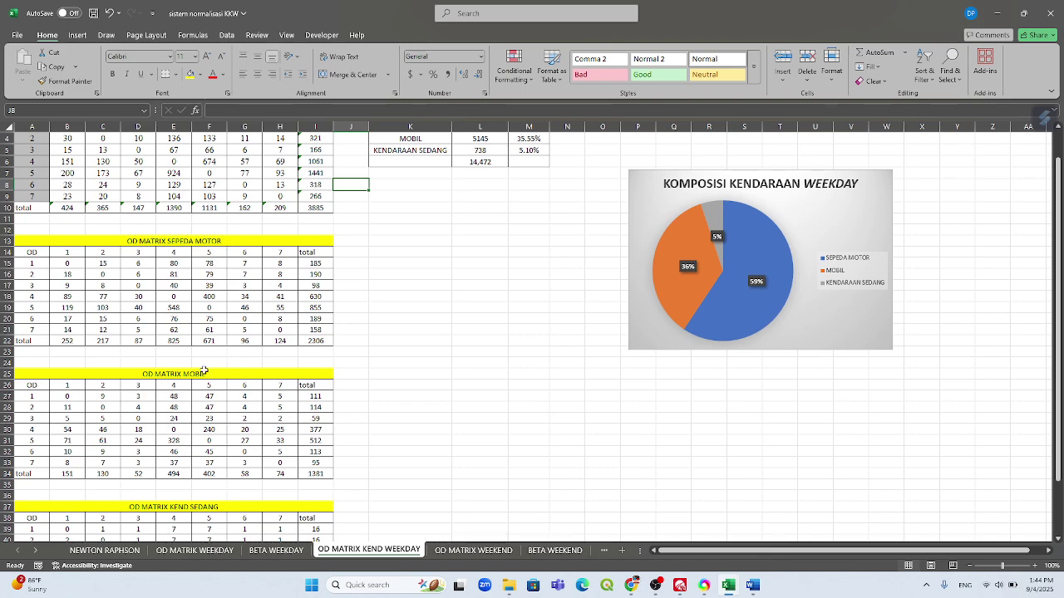
{"action": "scroll", "coordinate": [205, 443], "scroll_direction": "down", "scroll_amount": 2}
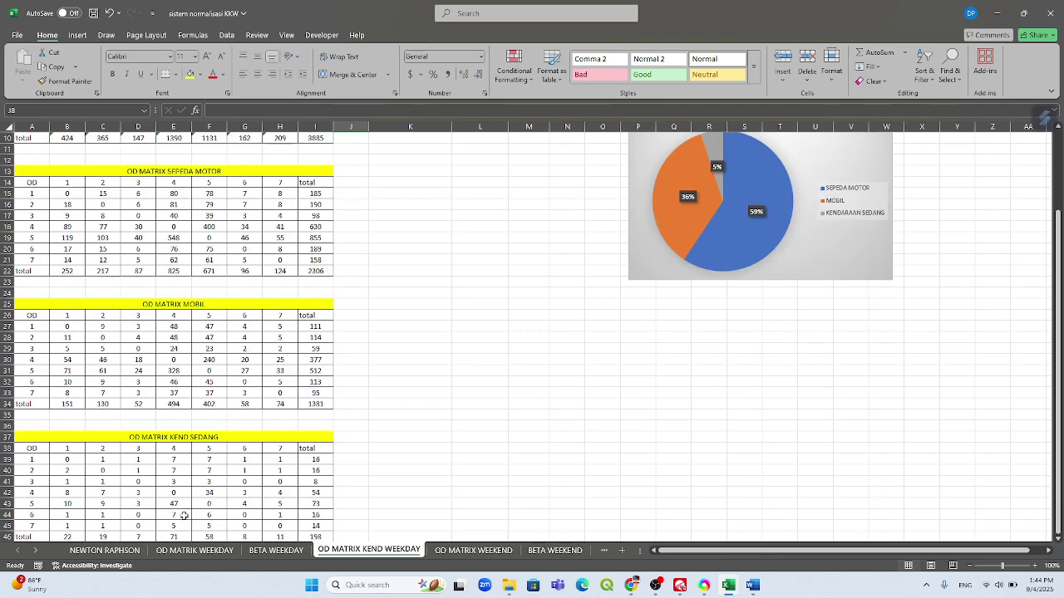
{"action": "scroll", "coordinate": [196, 472], "scroll_direction": "up", "scroll_amount": 3}
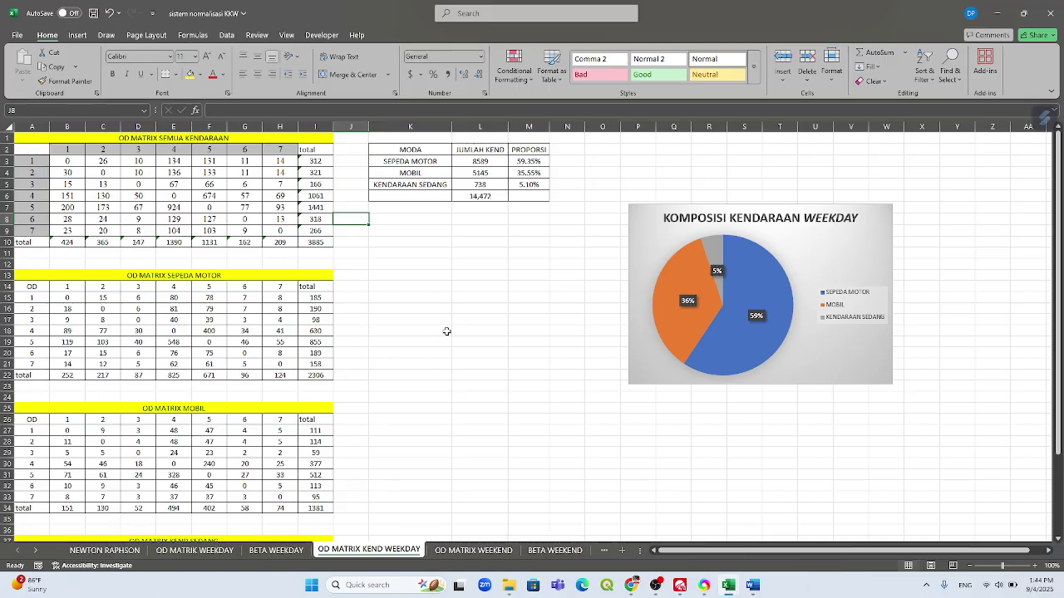
- Check the SEPEDA MOTOR count formula in L3, consult the zone map in the Word journal, and return to the Excel workbook
{"action": "left_click", "coordinate": [481, 160]}
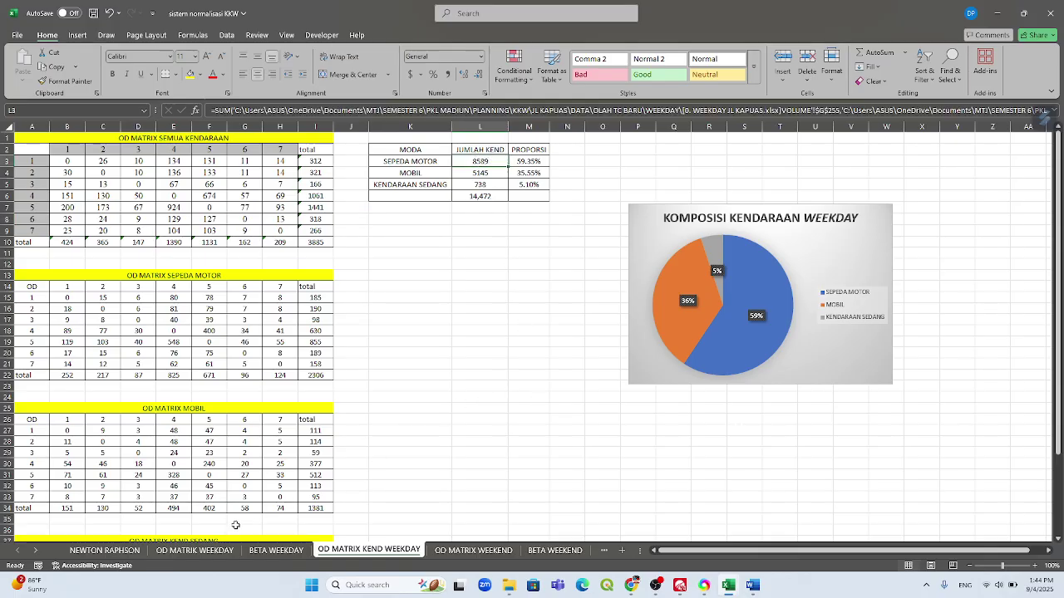
{"action": "left_click", "coordinate": [752, 585]}
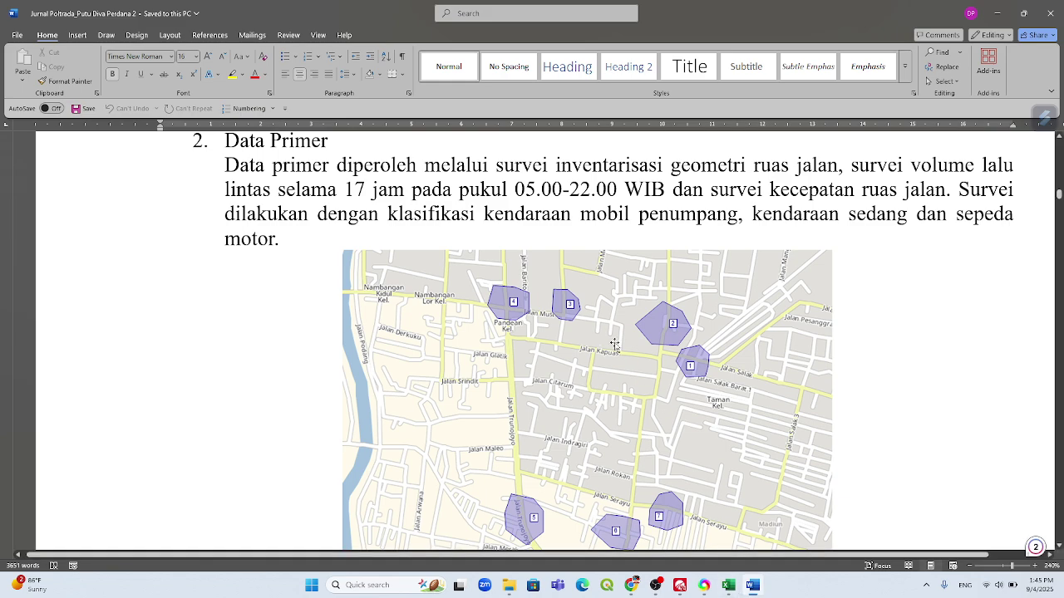
{"action": "left_click", "coordinate": [729, 587]}
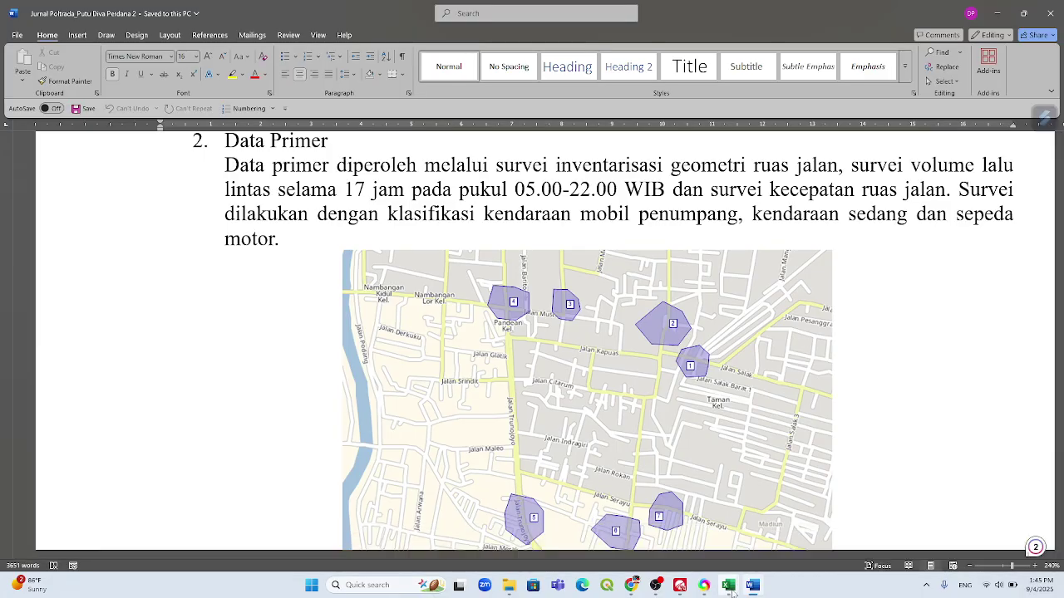
{"action": "left_click", "coordinate": [730, 588]}
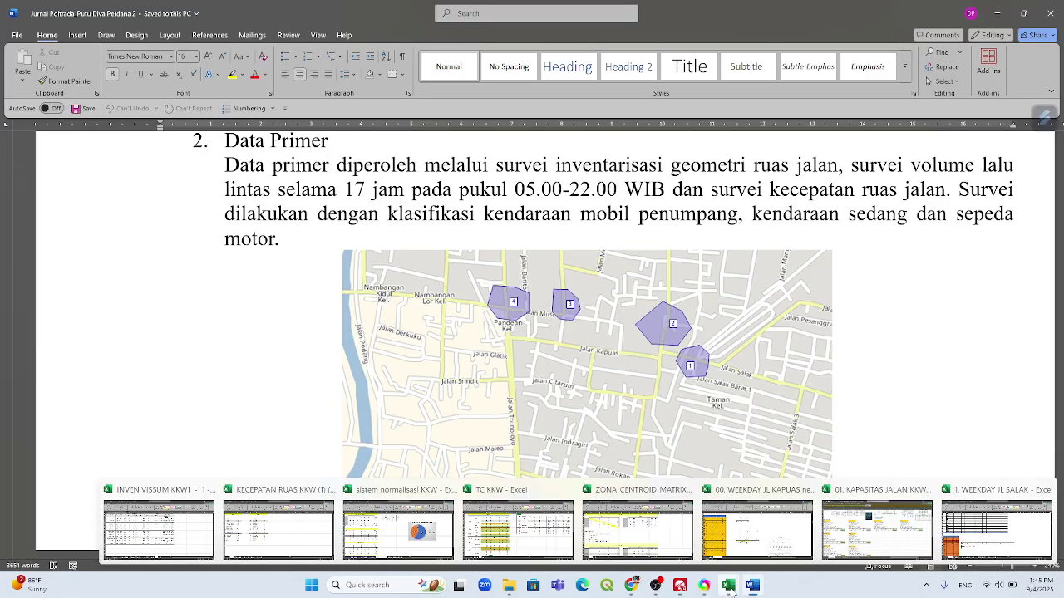
{"action": "left_click", "coordinate": [432, 535]}
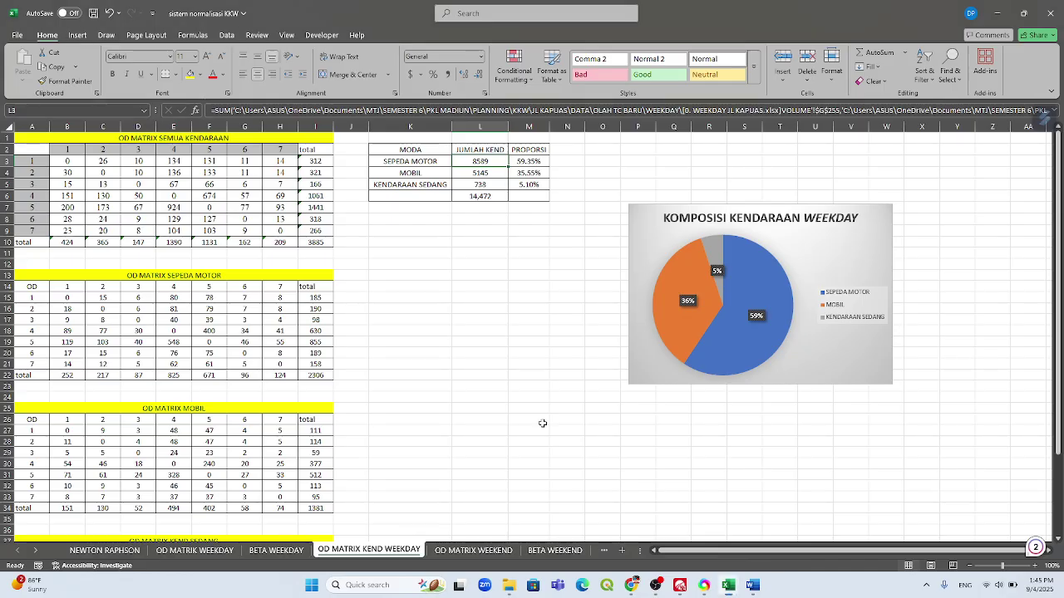
- Check the vehicle total in L6 and inspect the SEPEDA MOTOR proportion formula in M3
{"action": "left_click", "coordinate": [481, 197]}
{"action": "left_click", "coordinate": [529, 161]}
{"action": "double_click", "coordinate": [529, 162]}
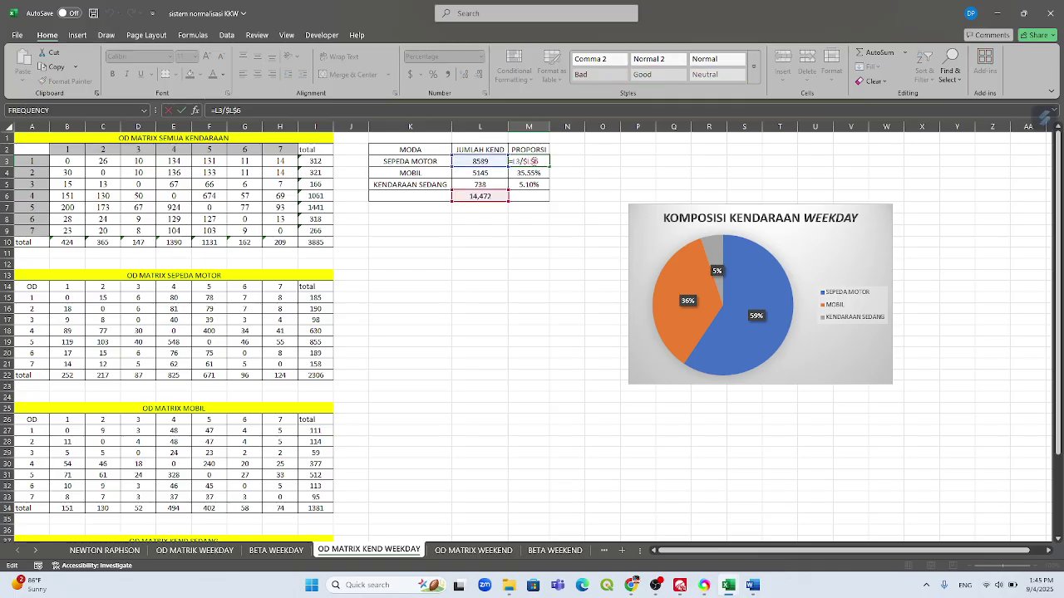
{"action": "key", "text": "Escape"}
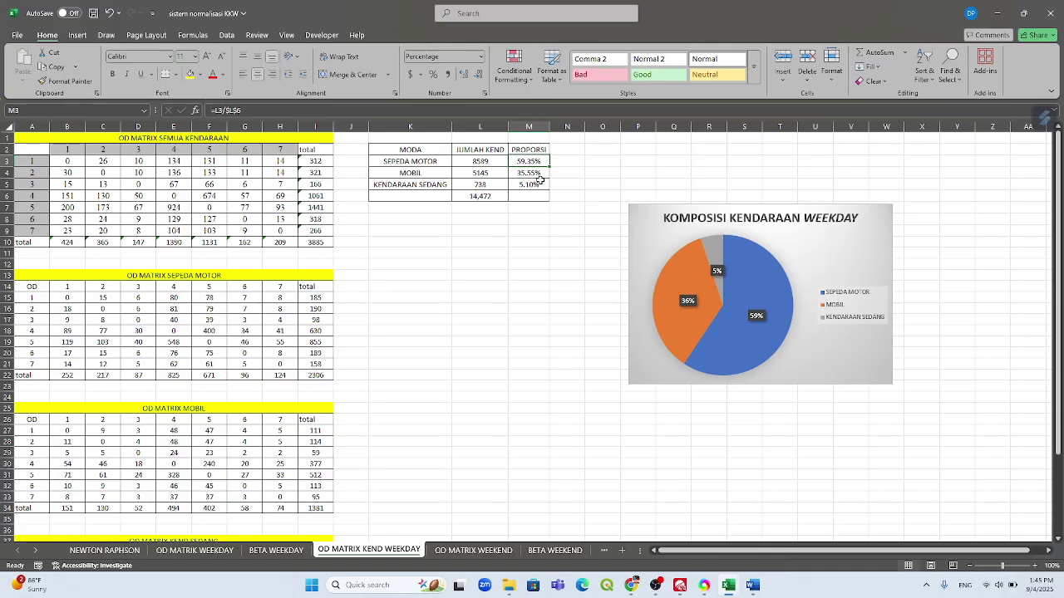
- Inspect the OD MATRIX SEPEDA MOTOR formulas in B15 and C15, tracing C15's references to the all-vehicle matrix and the SEPEDA MOTOR proportion
{"action": "left_click", "coordinate": [68, 298]}
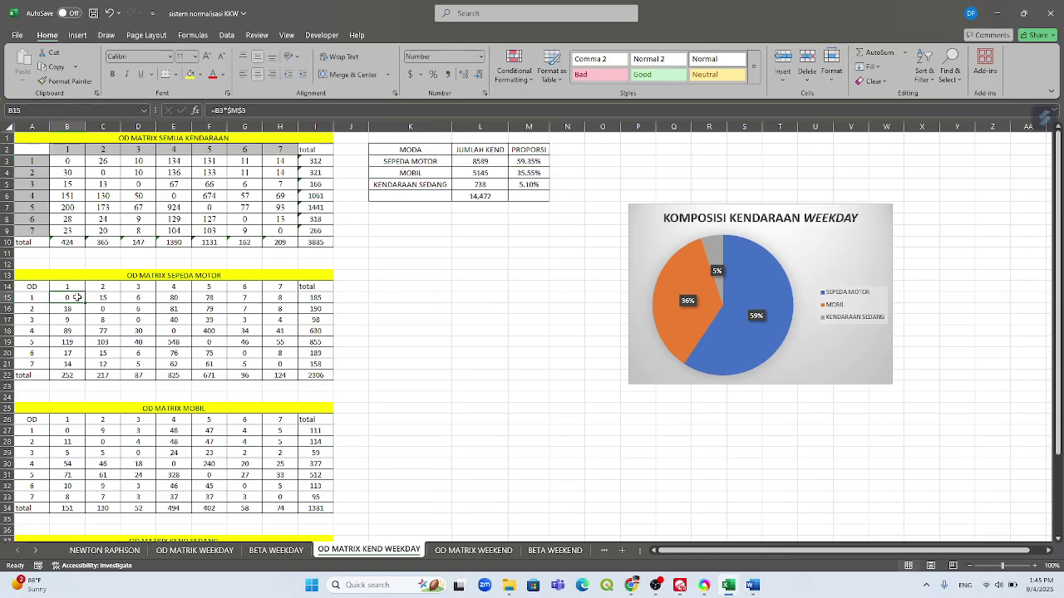
{"action": "left_click", "coordinate": [98, 299]}
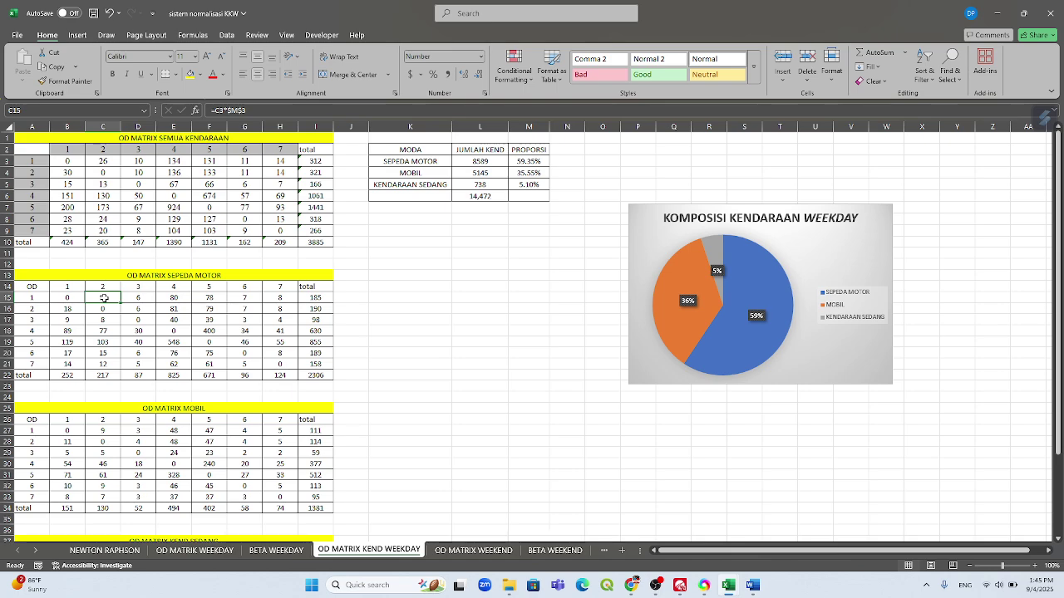
{"action": "double_click", "coordinate": [104, 297]}
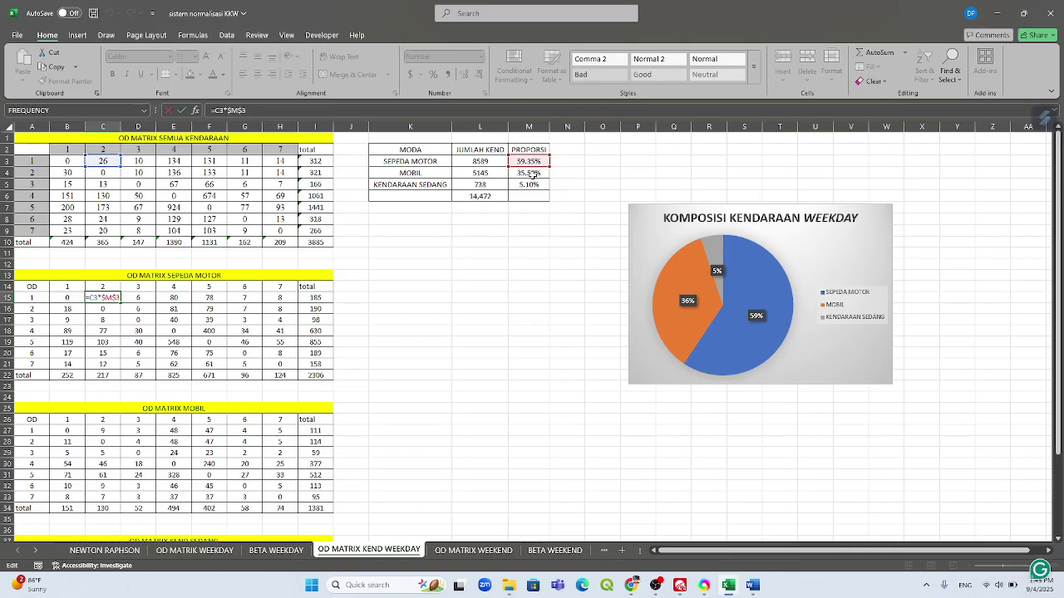
{"action": "key", "text": "ctrl+Return"}
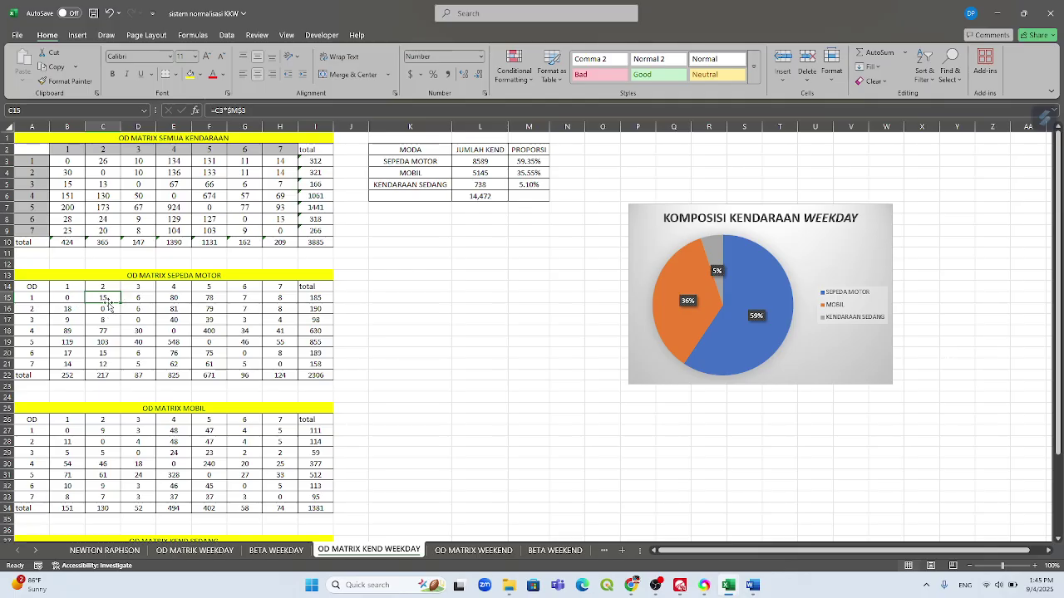
{"action": "scroll", "coordinate": [116, 345], "scroll_direction": "down", "scroll_amount": 1}
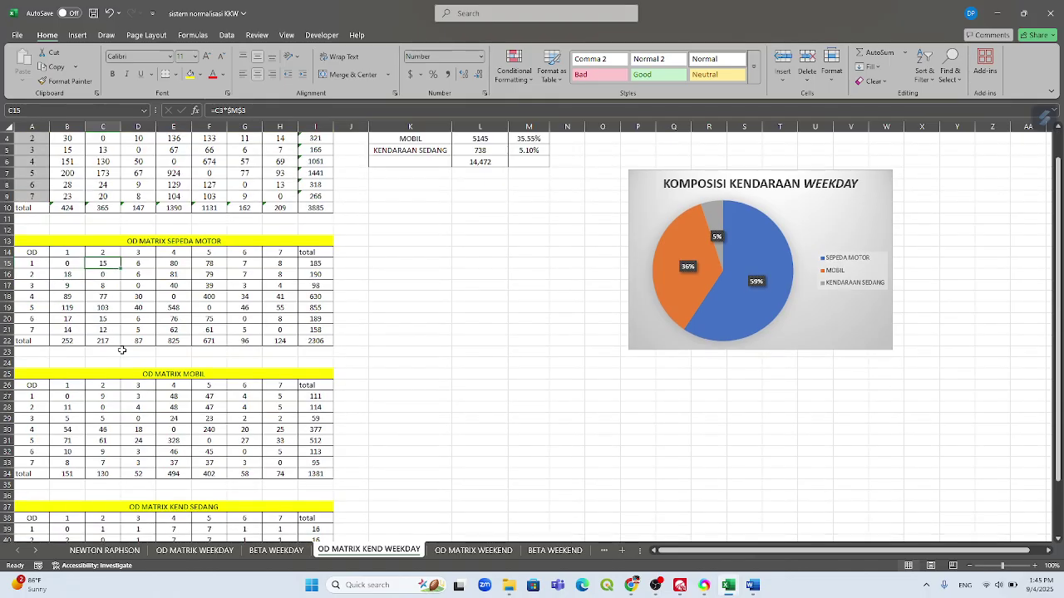
{"action": "scroll", "coordinate": [88, 309], "scroll_direction": "up", "scroll_amount": 1}
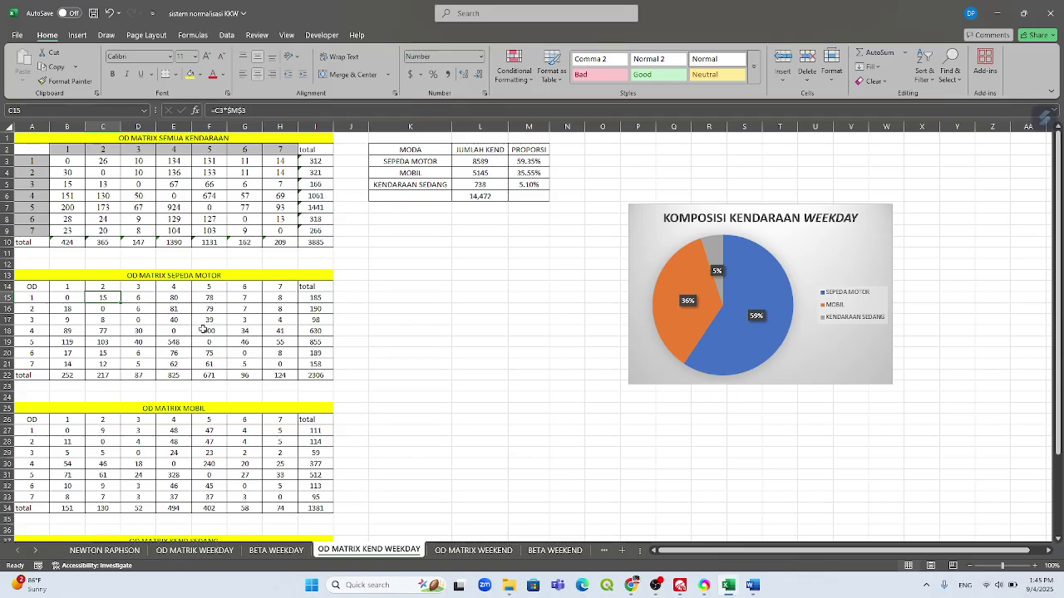
- Inspect the OD MATRIX MOBIL formula in C27, tracing its references to C3 and the MOBIL proportion in M4
{"action": "scroll", "coordinate": [324, 433], "scroll_direction": "down", "scroll_amount": 5}
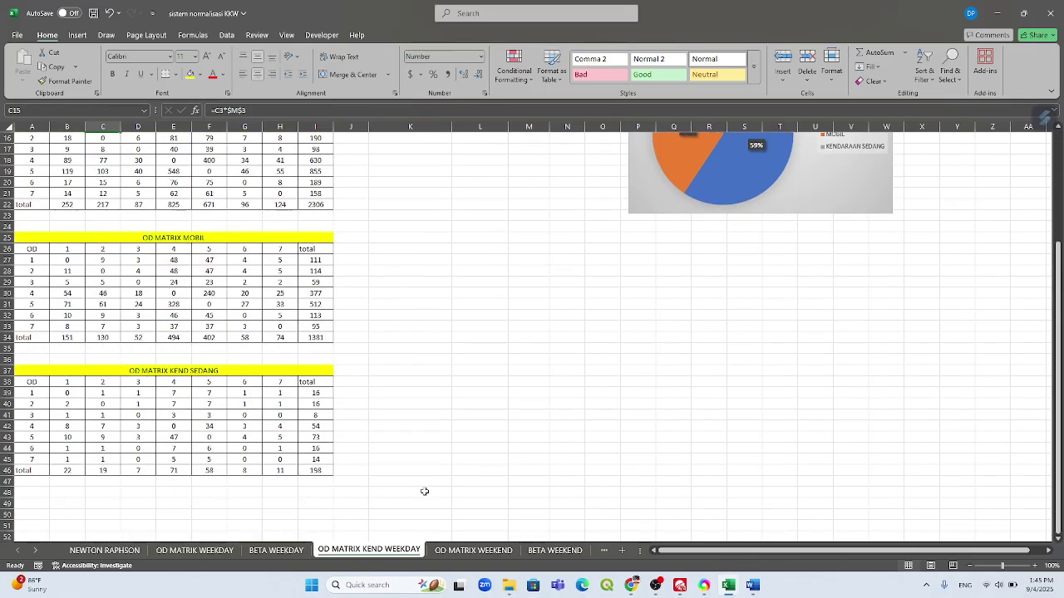
{"action": "scroll", "coordinate": [290, 329], "scroll_direction": "up", "scroll_amount": 3}
{"action": "left_click", "coordinate": [94, 360]}
{"action": "double_click", "coordinate": [102, 360]}
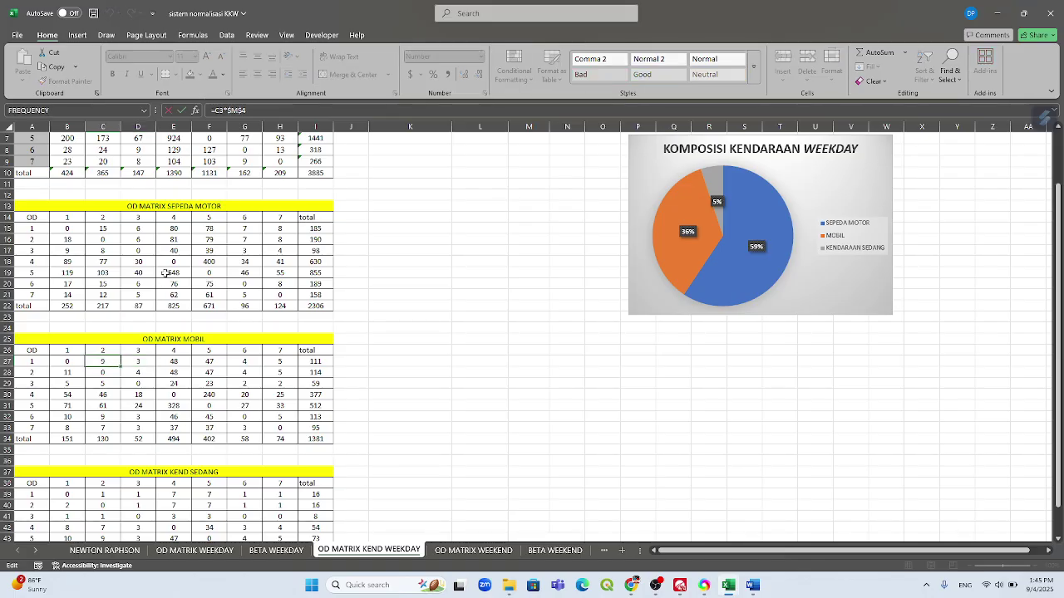
{"action": "scroll", "coordinate": [166, 273], "scroll_direction": "up", "scroll_amount": 2}
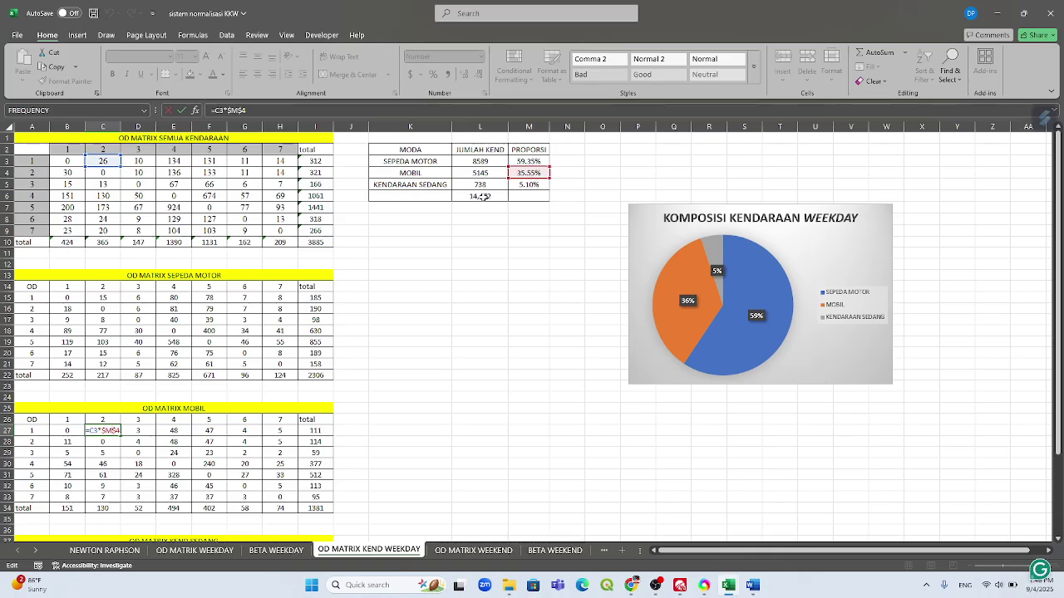
{"action": "key", "text": "ctrl+Return"}
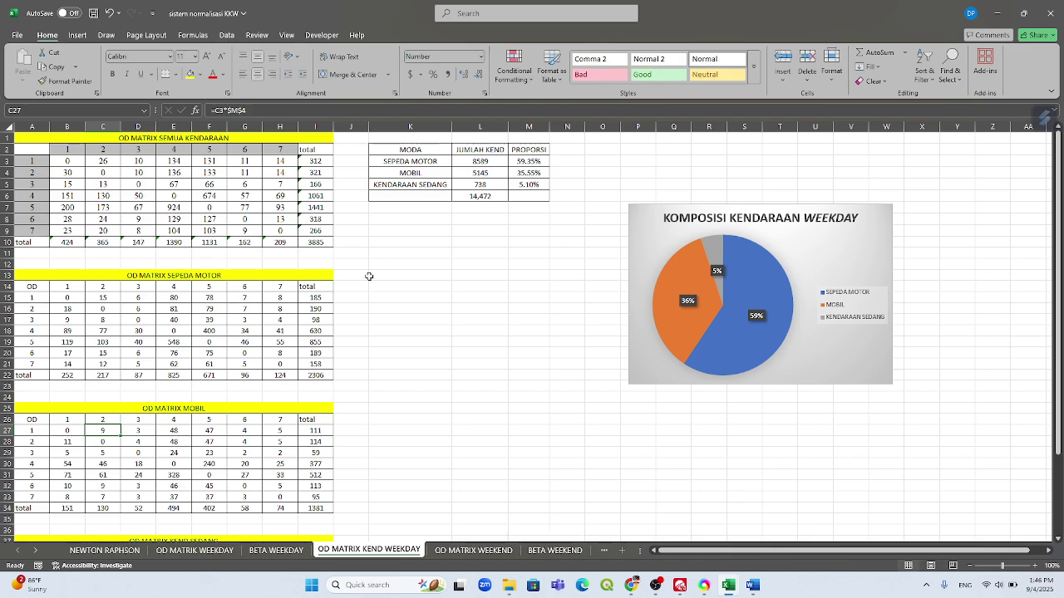
- Inspect the OD MATRIX KEND SEDANG formula in C39 and trace its references, leaving the formula unedited, and look over the vehicle matrices
{"action": "scroll", "coordinate": [169, 463], "scroll_direction": "down", "scroll_amount": 5}
{"action": "double_click", "coordinate": [104, 393]}
{"action": "scroll", "coordinate": [159, 338], "scroll_direction": "up", "scroll_amount": 5}
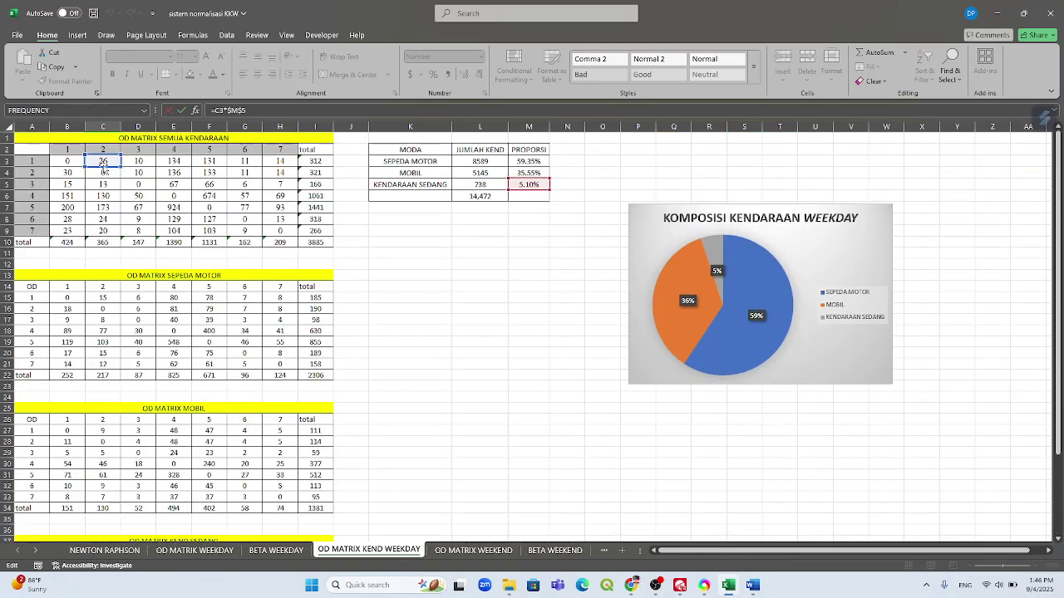
{"action": "scroll", "coordinate": [421, 310], "scroll_direction": "down", "scroll_amount": 8}
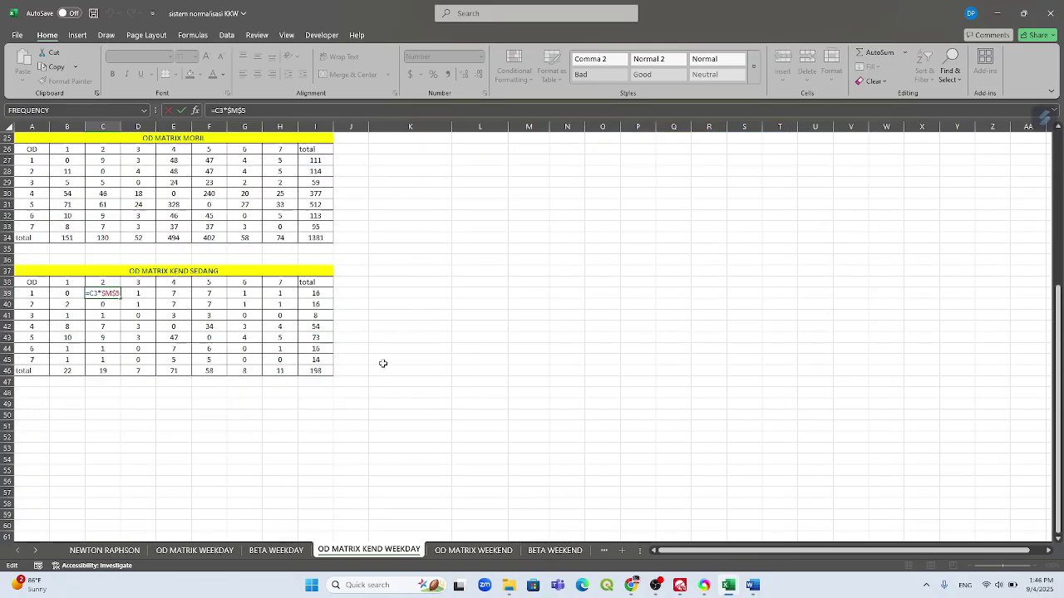
{"action": "key", "text": "Escape"}
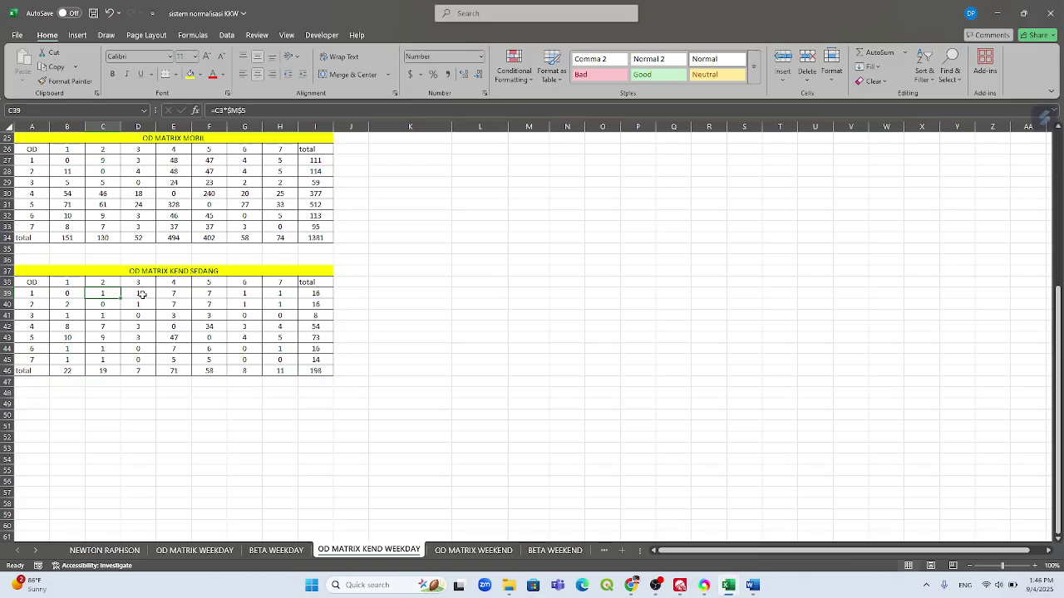
{"action": "scroll", "coordinate": [143, 295], "scroll_direction": "up", "scroll_amount": 8}
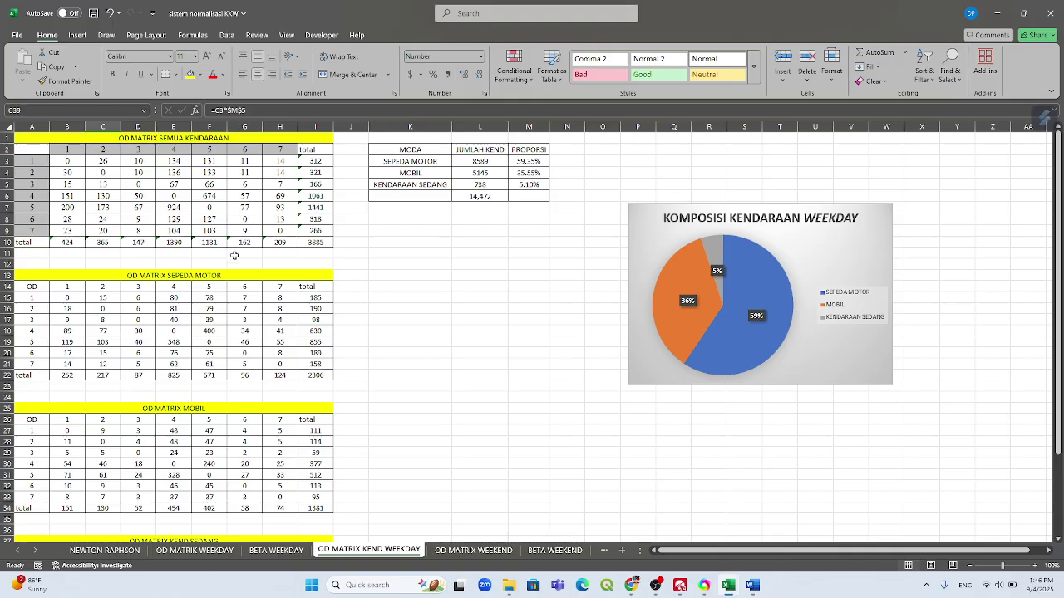
{"action": "scroll", "coordinate": [233, 254], "scroll_direction": "down", "scroll_amount": 2}
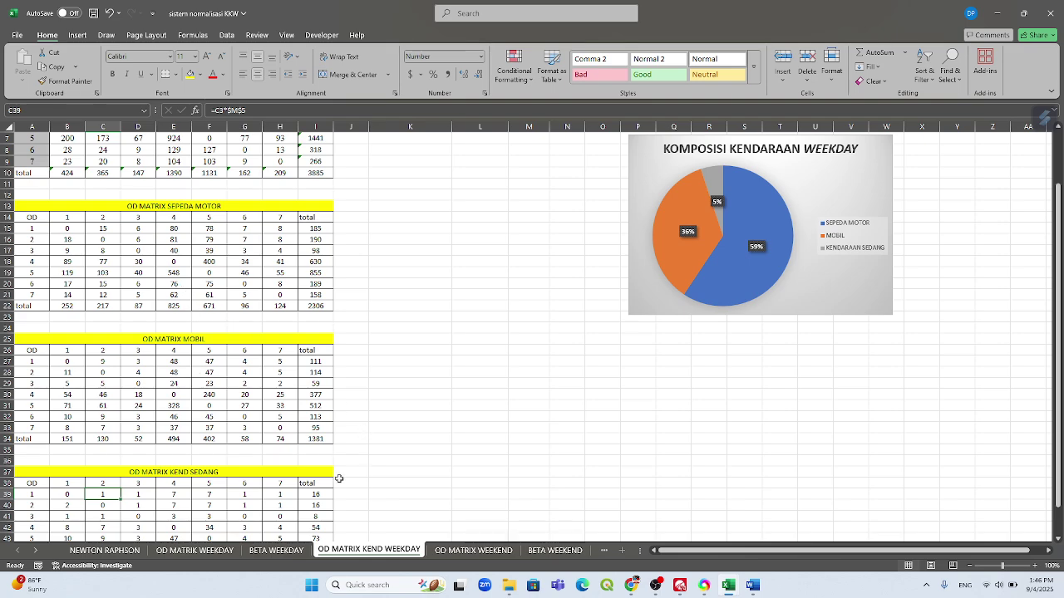
- Check the weekday Bangkitan and tarikan values of zone 1 in D4 and E4 on the NEWTON RAPHSON sheet
{"action": "left_click", "coordinate": [105, 550]}
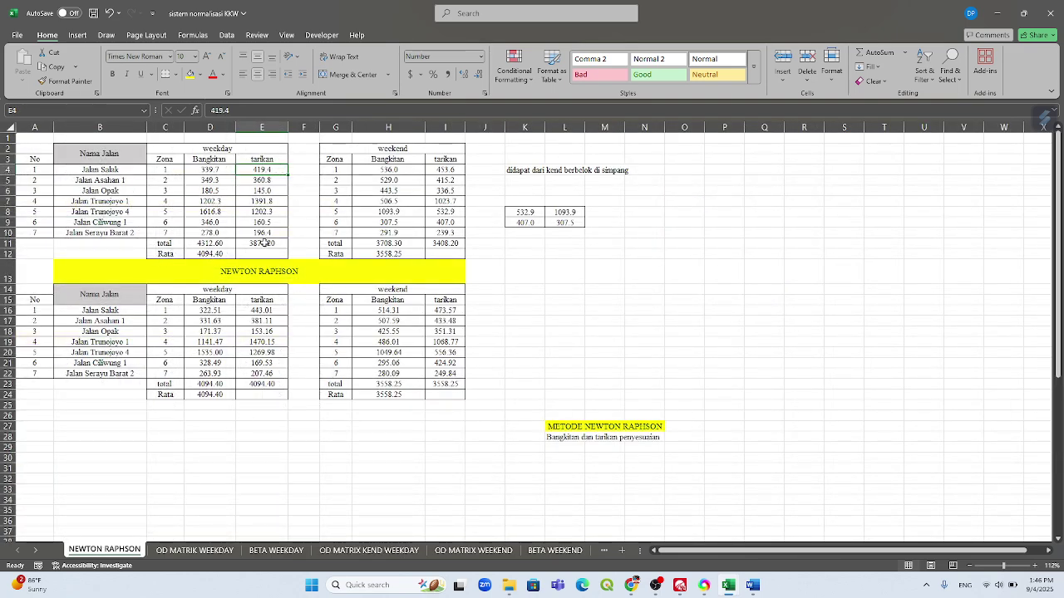
{"action": "left_click", "coordinate": [222, 172]}
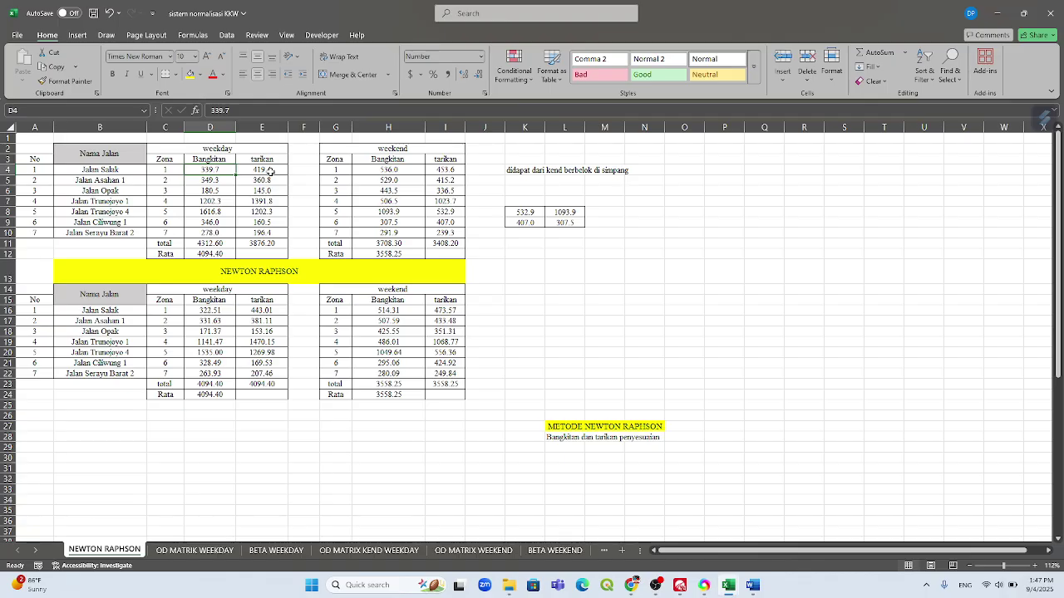
{"action": "left_click", "coordinate": [270, 171]}
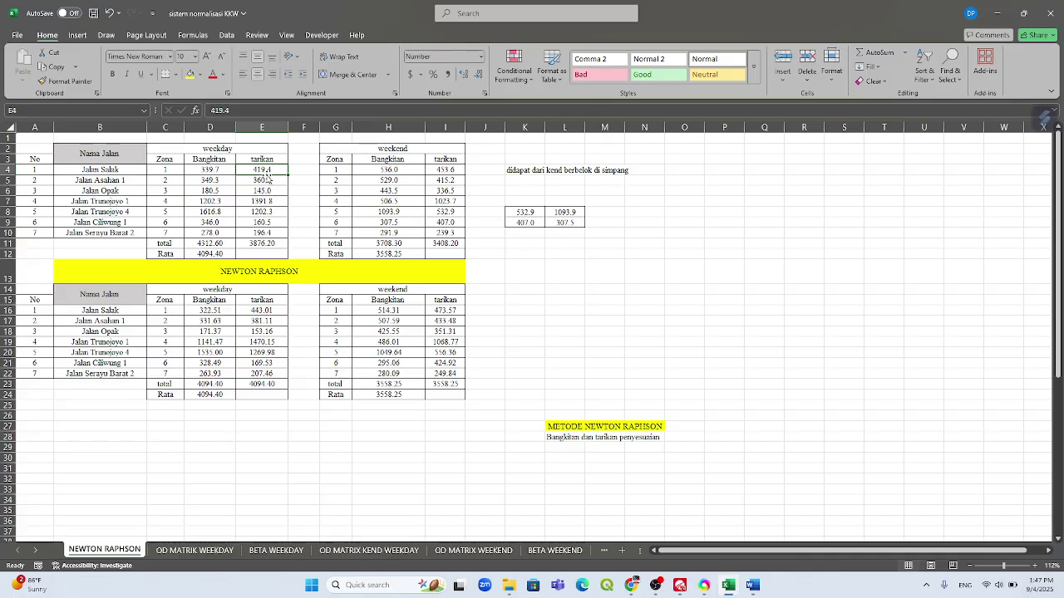
- Review the Waktu matrix and Model Detroit Iterasi 1 to 5 on the OD MATRIK WEEKDAY sheet
{"action": "left_click", "coordinate": [194, 550]}
{"action": "scroll", "coordinate": [196, 361], "scroll_direction": "up", "scroll_amount": 20}
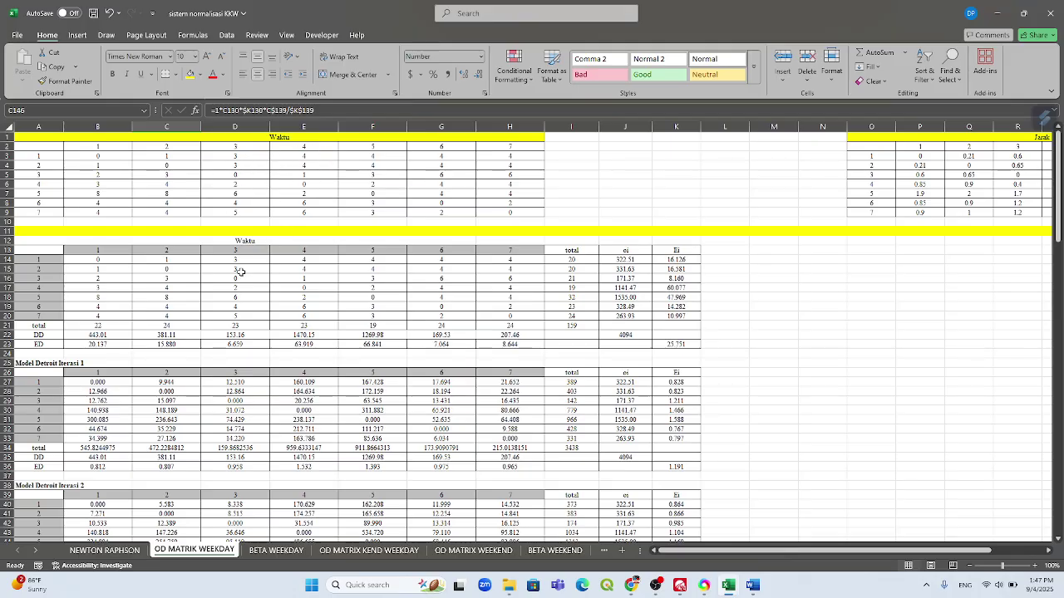
{"action": "scroll", "coordinate": [239, 272], "scroll_direction": "down", "scroll_amount": 15}
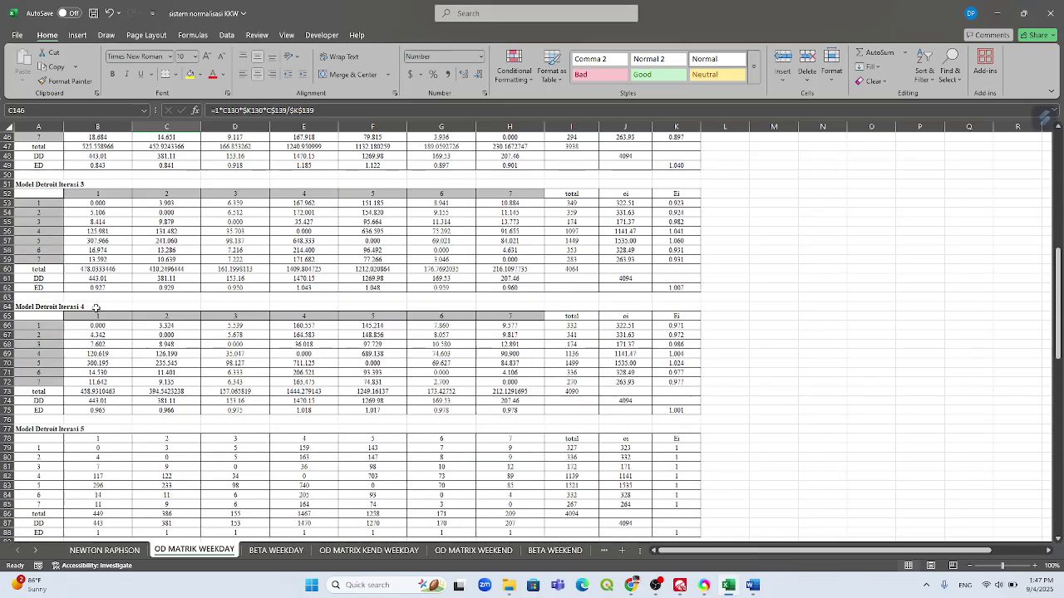
{"action": "scroll", "coordinate": [97, 308], "scroll_direction": "down", "scroll_amount": 4}
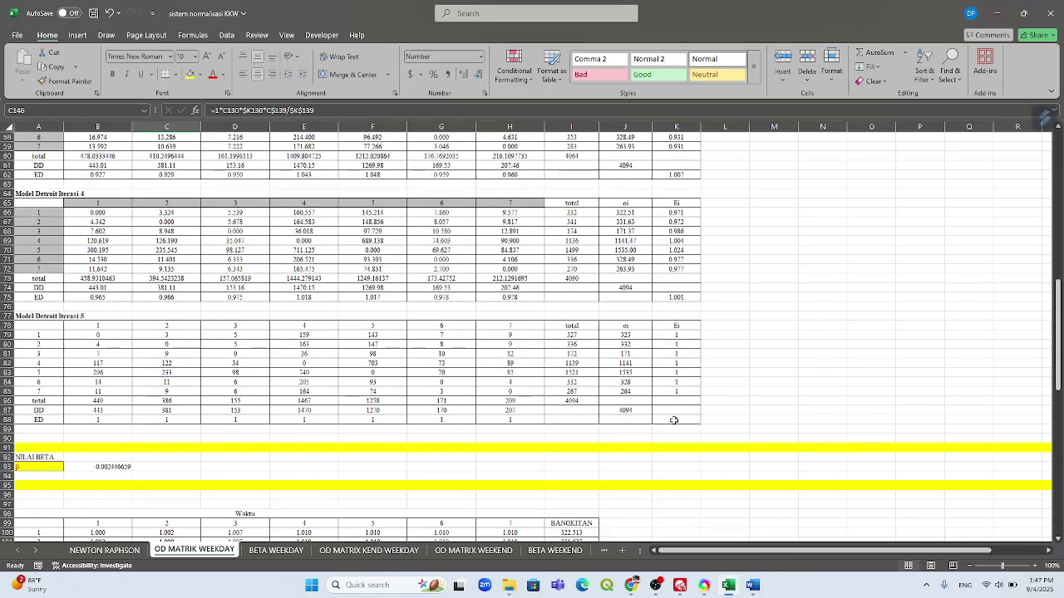
- Trace the NILAI BETA in B93 to its source on the BETA WEEKDAY sheet and return to OD MATRIK WEEKDAY
{"action": "scroll", "coordinate": [673, 422], "scroll_direction": "down", "scroll_amount": 3}
{"action": "left_click", "coordinate": [108, 381]}
{"action": "left_click", "coordinate": [259, 551]}
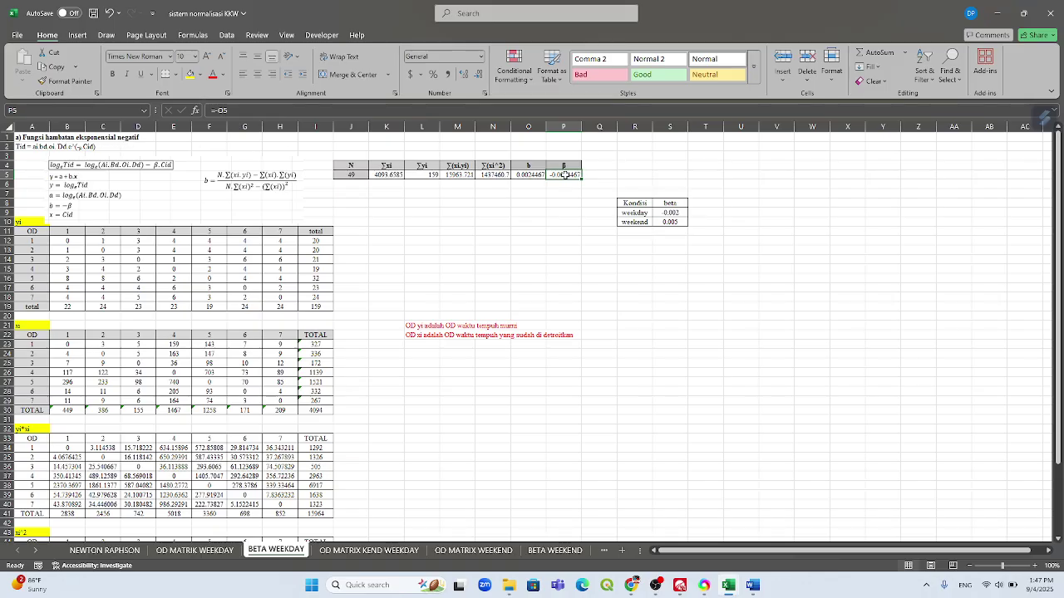
{"action": "left_click", "coordinate": [220, 551]}
{"action": "scroll", "coordinate": [107, 373], "scroll_direction": "down", "scroll_amount": 1}
- Inspect the exponential formula in B100 and compare it with the travel time in B14 that it references
{"action": "left_click", "coordinate": [122, 392]}
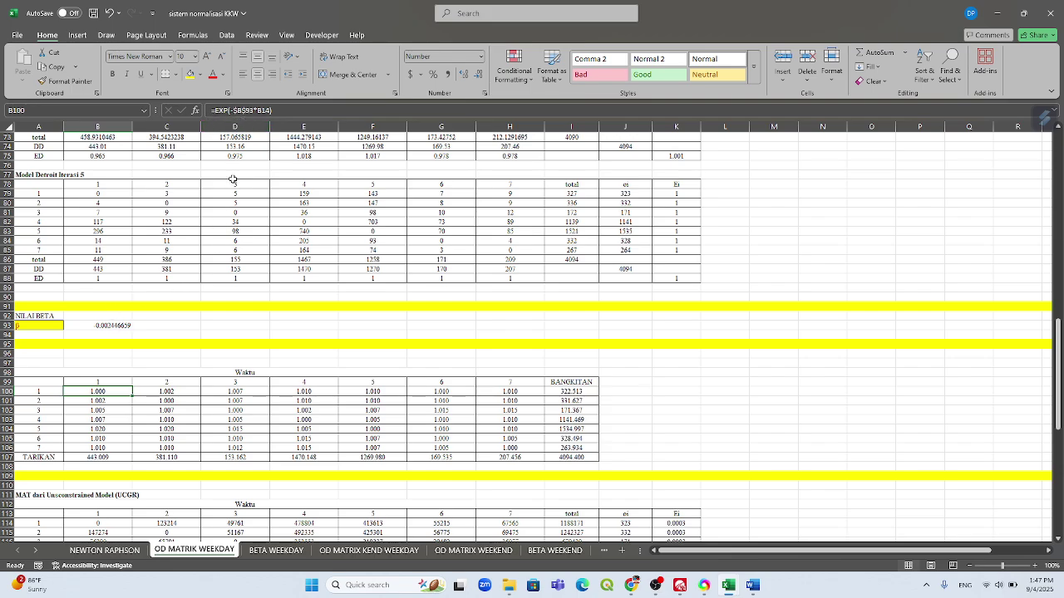
{"action": "scroll", "coordinate": [248, 209], "scroll_direction": "up", "scroll_amount": 20}
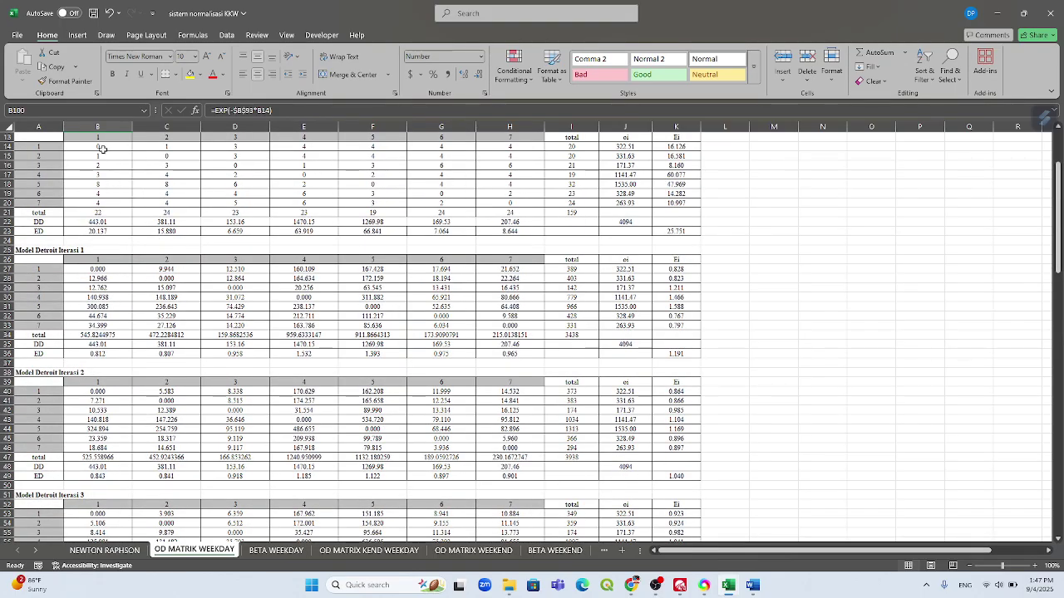
{"action": "scroll", "coordinate": [100, 148], "scroll_direction": "down", "scroll_amount": 20}
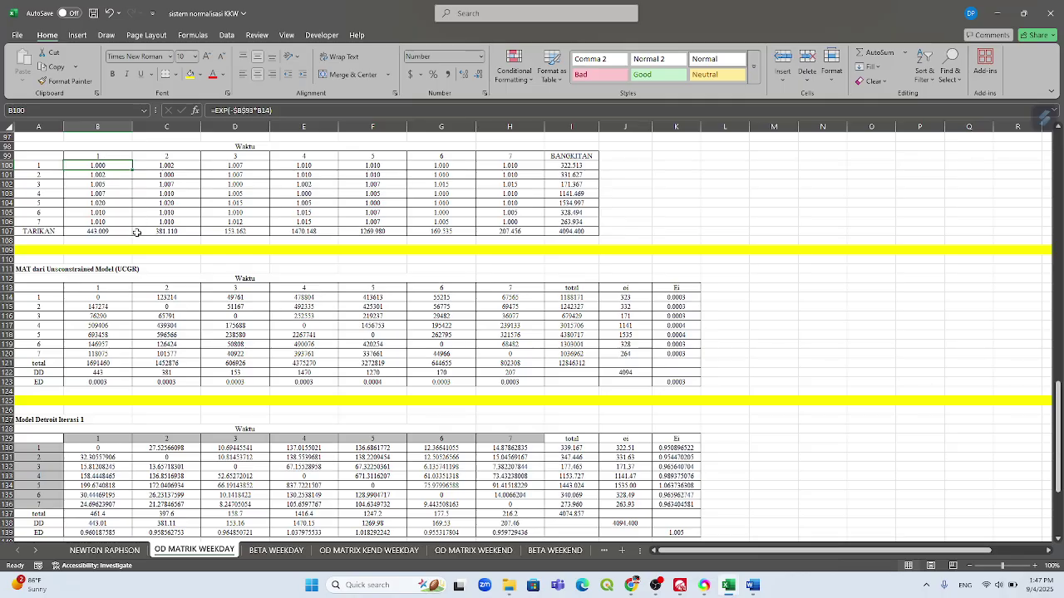
{"action": "scroll", "coordinate": [138, 233], "scroll_direction": "up", "scroll_amount": 3}
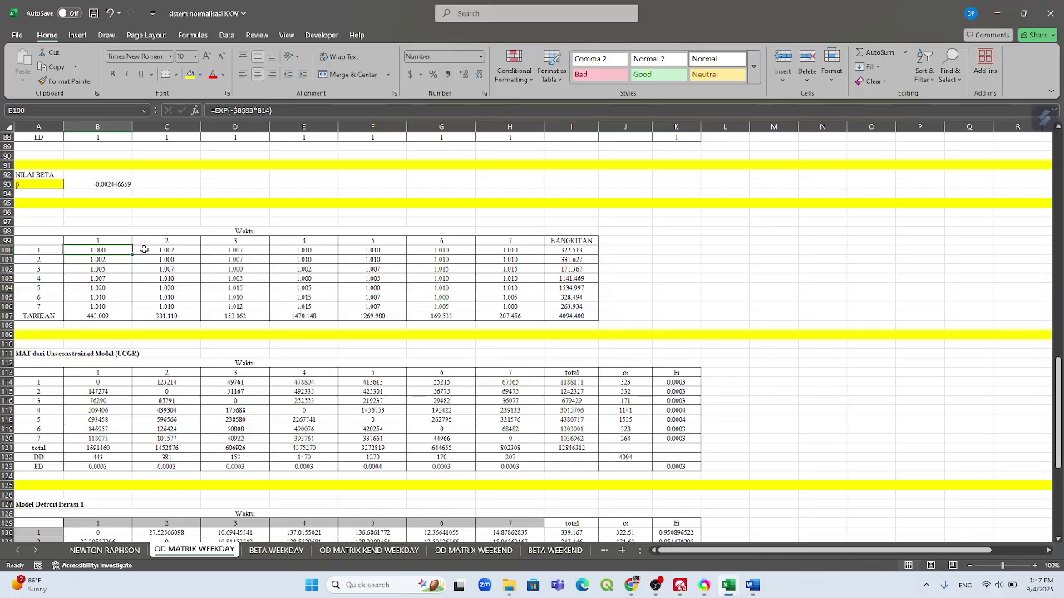
- Review the MAT dari Unconstrained Model (UCGR) table and its Model Detroit Iterasi 1 and 2
{"action": "scroll", "coordinate": [156, 330], "scroll_direction": "down", "scroll_amount": 1}
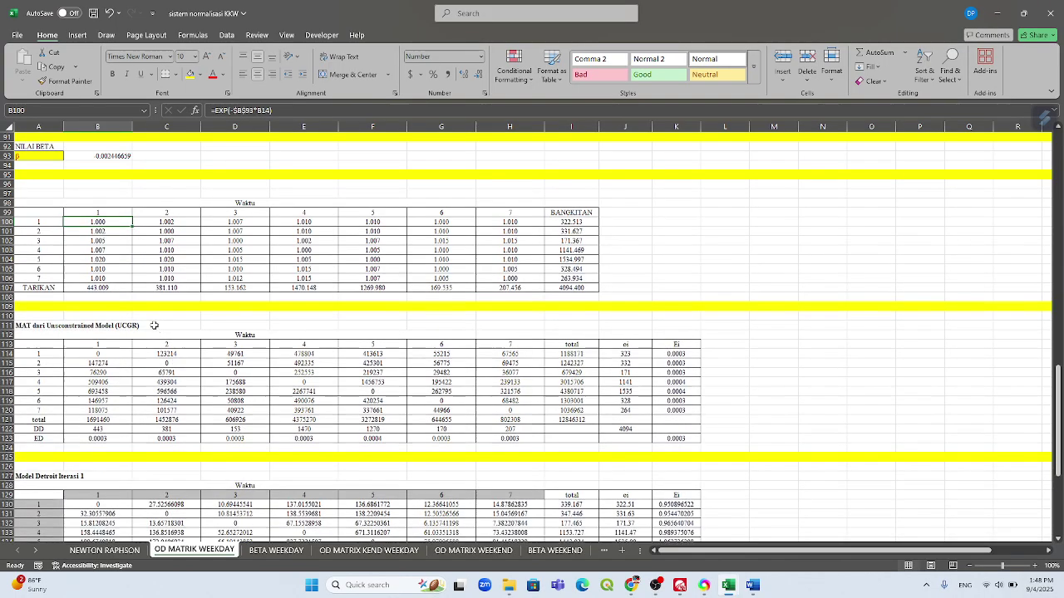
{"action": "scroll", "coordinate": [155, 330], "scroll_direction": "down", "scroll_amount": 5}
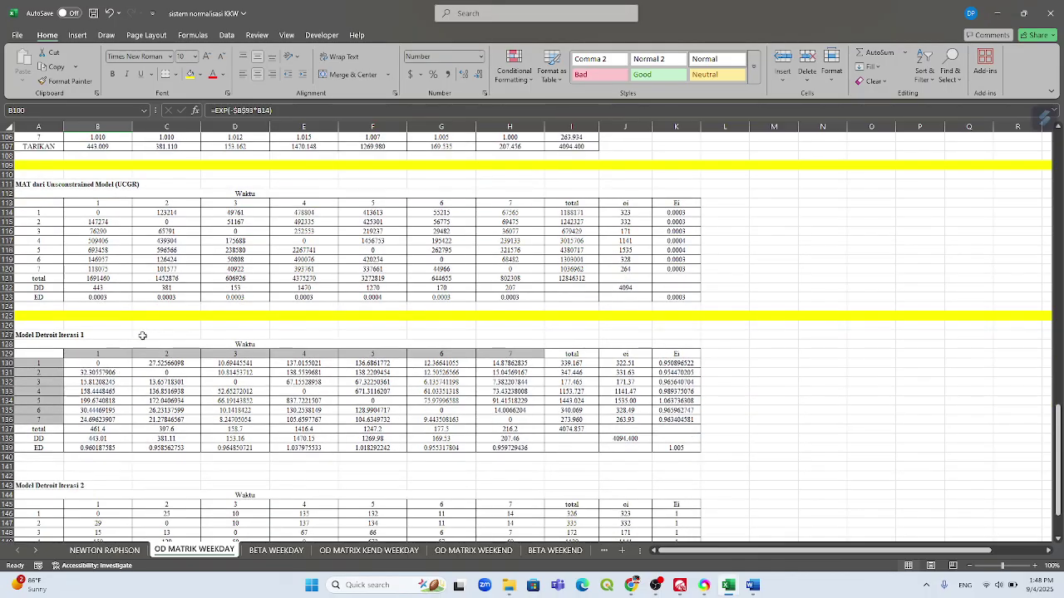
{"action": "scroll", "coordinate": [205, 262], "scroll_direction": "down", "scroll_amount": 2}
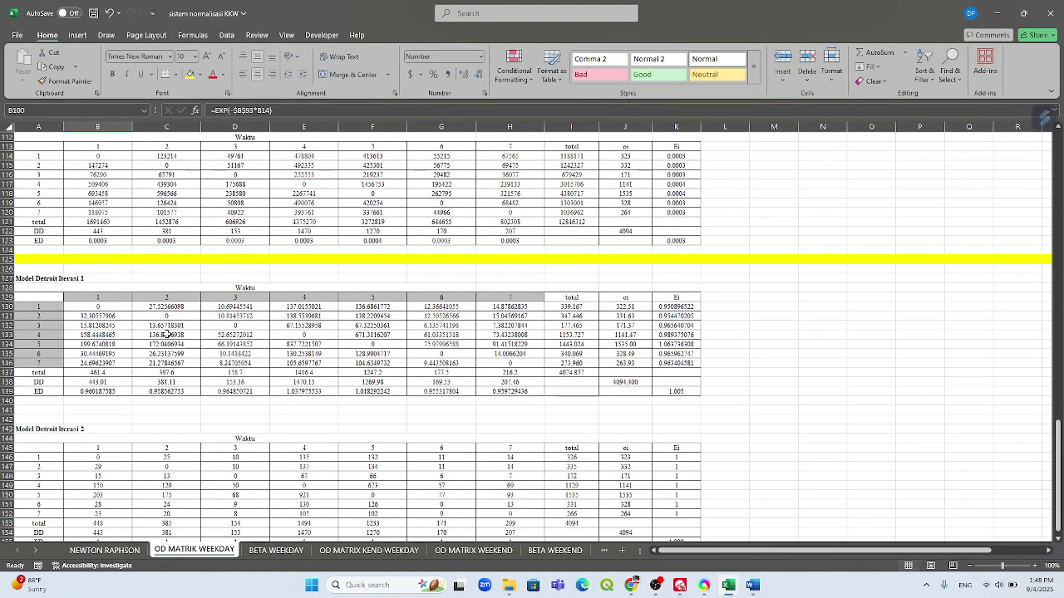
{"action": "scroll", "coordinate": [167, 333], "scroll_direction": "down", "scroll_amount": 5}
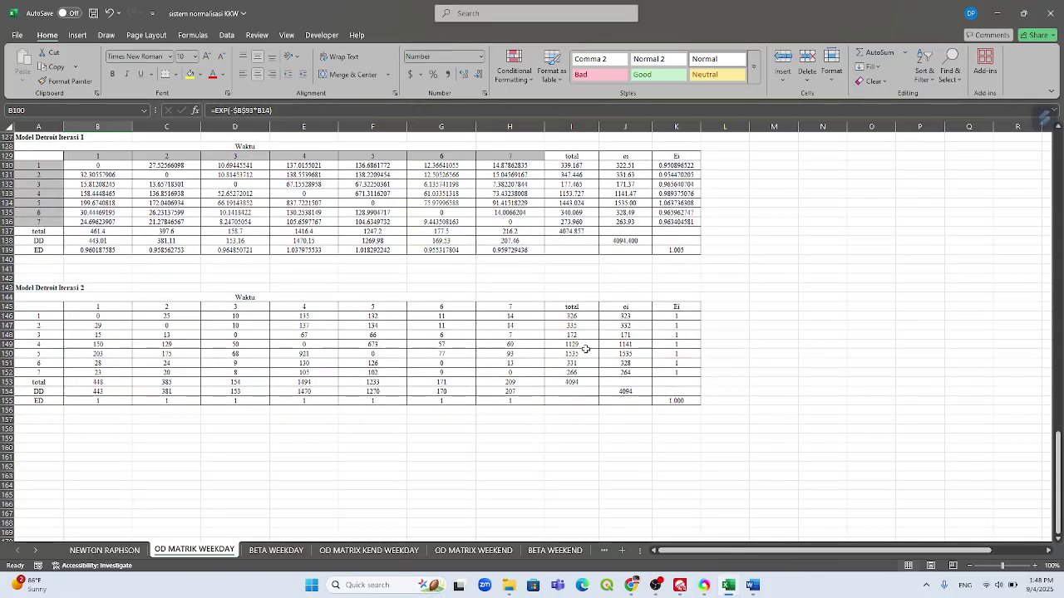
- Check the ED ratio in K155 of Model Detroit Iterasi 2 while adjusting its displayed decimal places
{"action": "left_click", "coordinate": [681, 402]}
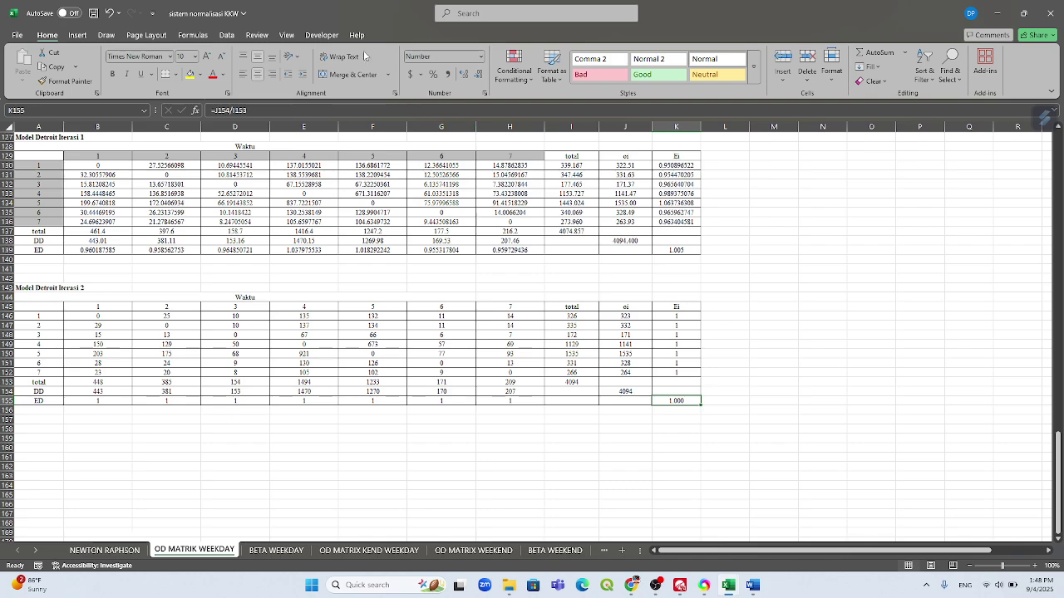
{"action": "left_click", "coordinate": [478, 74]}
{"action": "left_click", "coordinate": [463, 75]}
{"action": "left_click", "coordinate": [463, 75]}
{"action": "left_click", "coordinate": [463, 74]}
{"action": "left_click", "coordinate": [510, 466]}
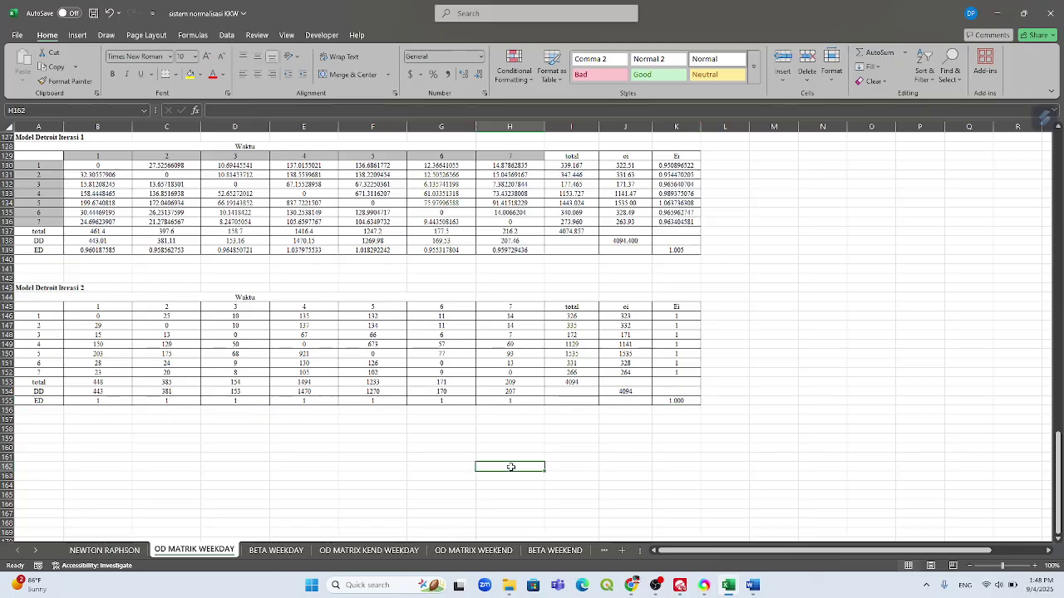
- Look at BETA WEEKDAY and OD MATRIX SEMUA KENDARAAN on OD MATRIX KEND WEEKDAY, and return to Model Detroit Iterasi 2
{"action": "left_click", "coordinate": [278, 551]}
{"action": "left_click", "coordinate": [339, 551]}
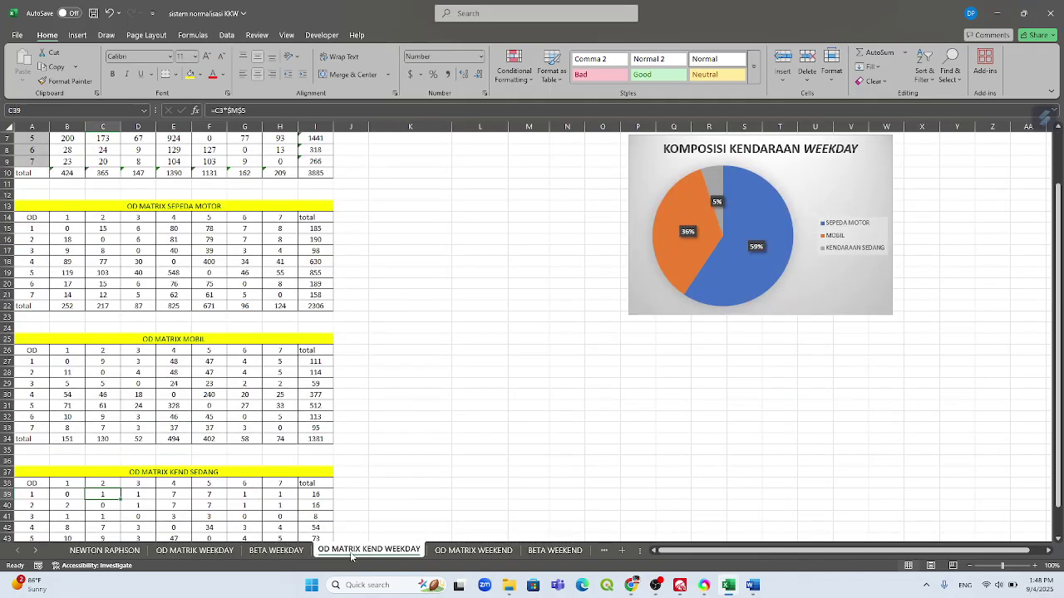
{"action": "scroll", "coordinate": [178, 246], "scroll_direction": "up", "scroll_amount": 2}
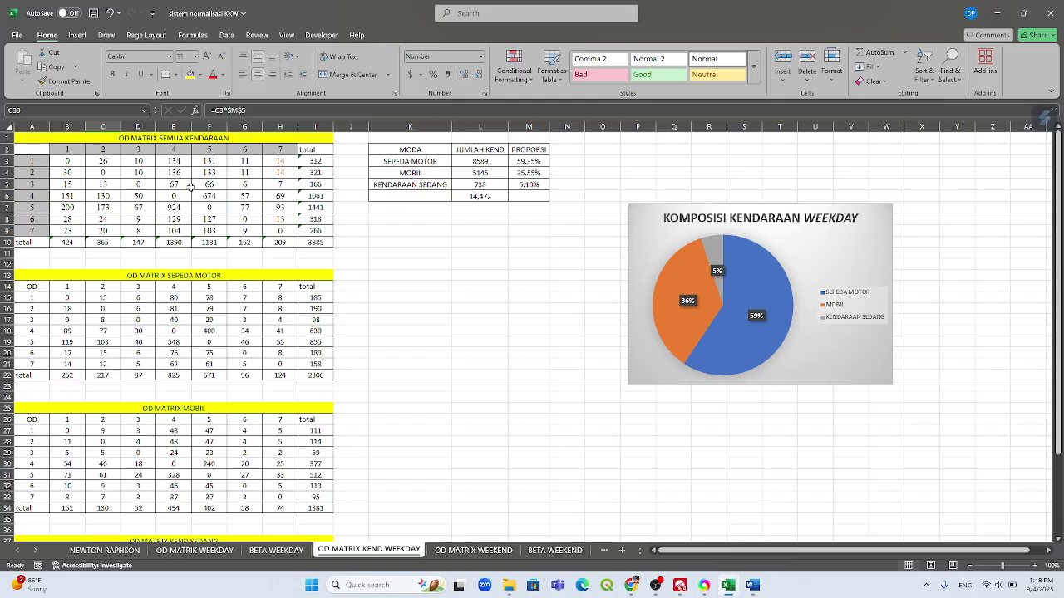
{"action": "left_click", "coordinate": [196, 551]}
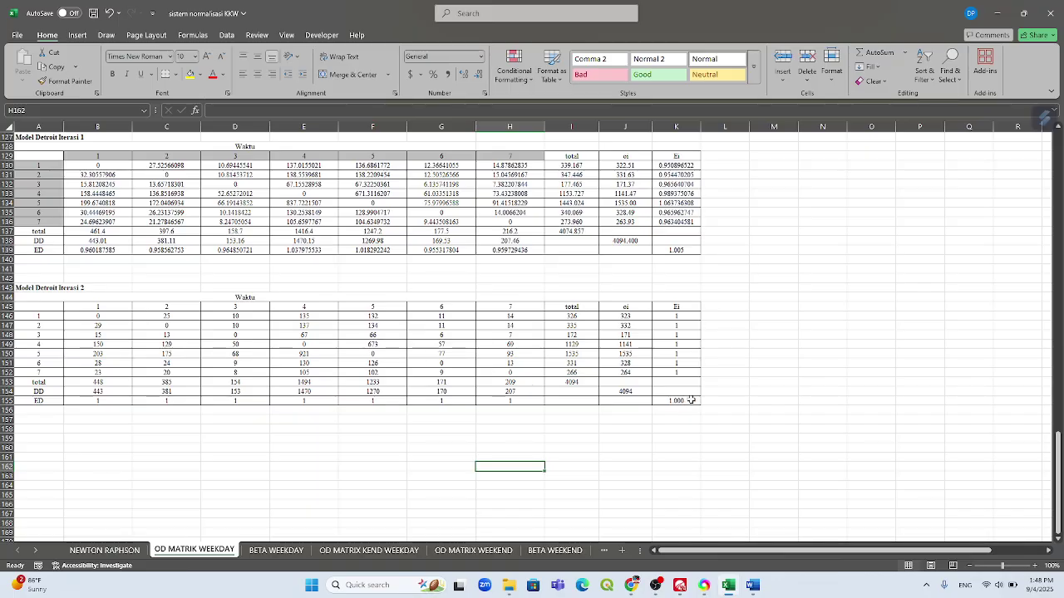
- Compare Model Detroit Iterasi 2 on OD MATRIK WEEKDAY with the all-vehicle and per-vehicle-type matrices on OD MATRIX KEND WEEKDAY
{"action": "left_click", "coordinate": [332, 552]}
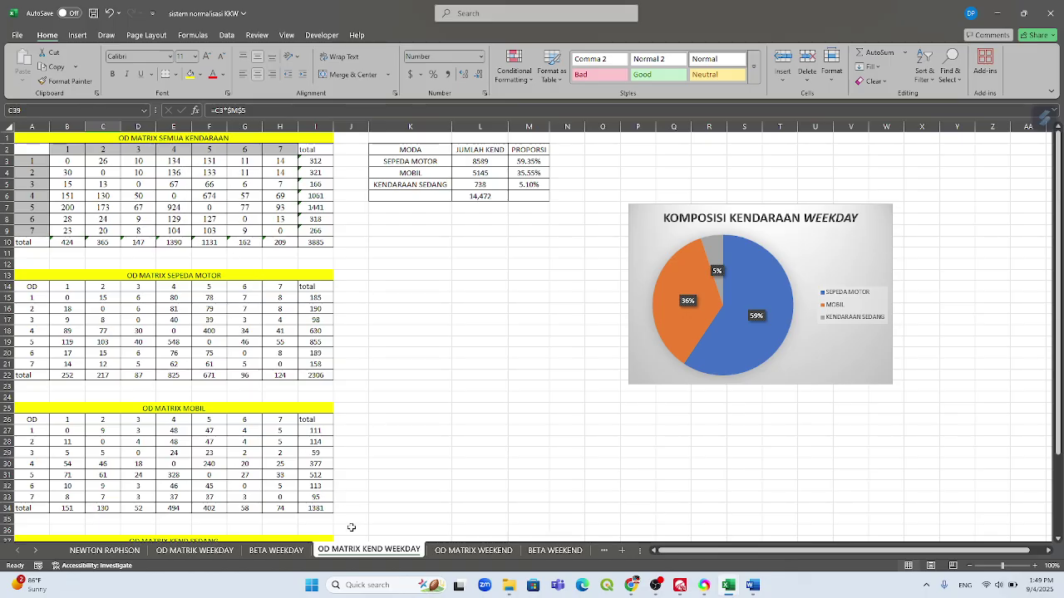
{"action": "left_click", "coordinate": [199, 552]}
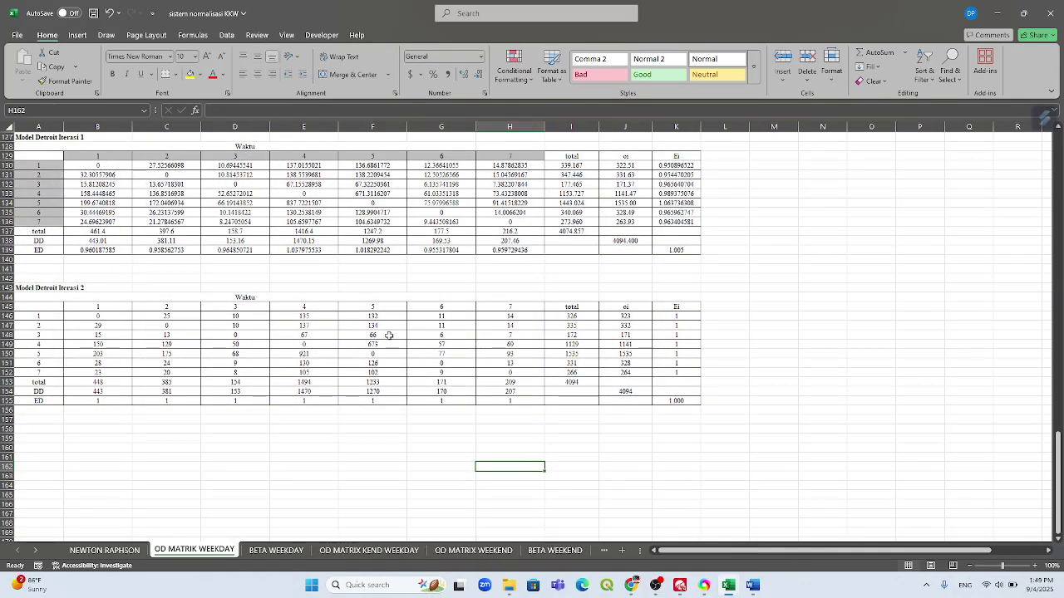
{"action": "left_click", "coordinate": [369, 551]}
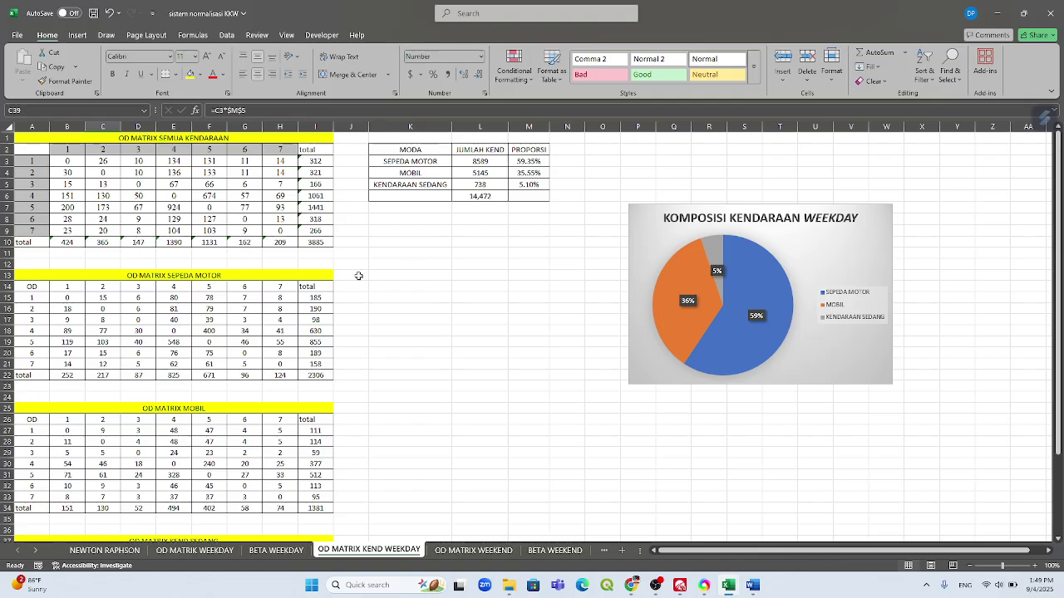
{"action": "scroll", "coordinate": [210, 340], "scroll_direction": "down", "scroll_amount": 2}
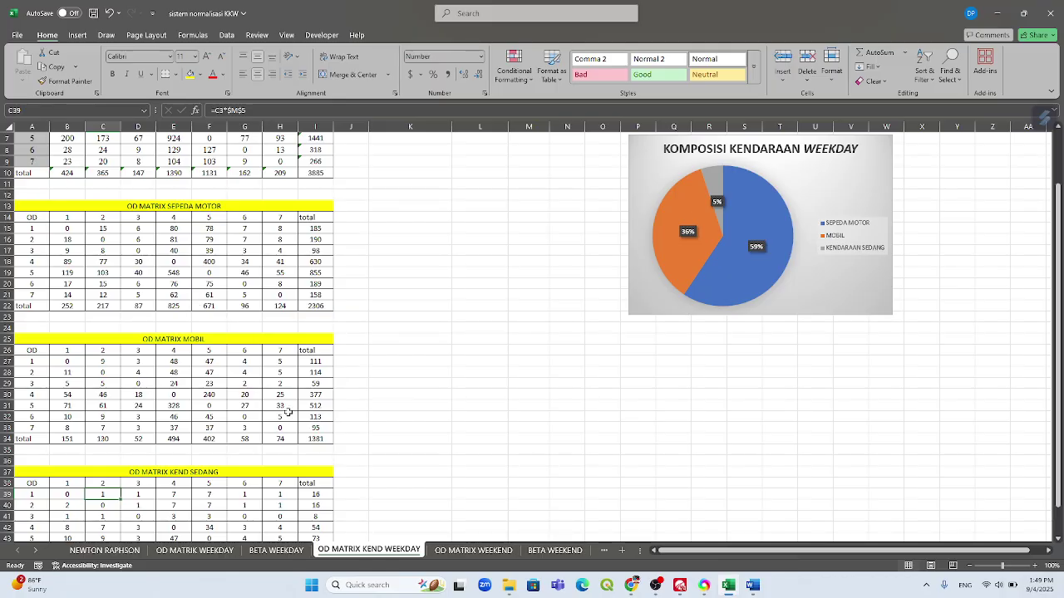
{"action": "scroll", "coordinate": [297, 428], "scroll_direction": "down", "scroll_amount": 3}
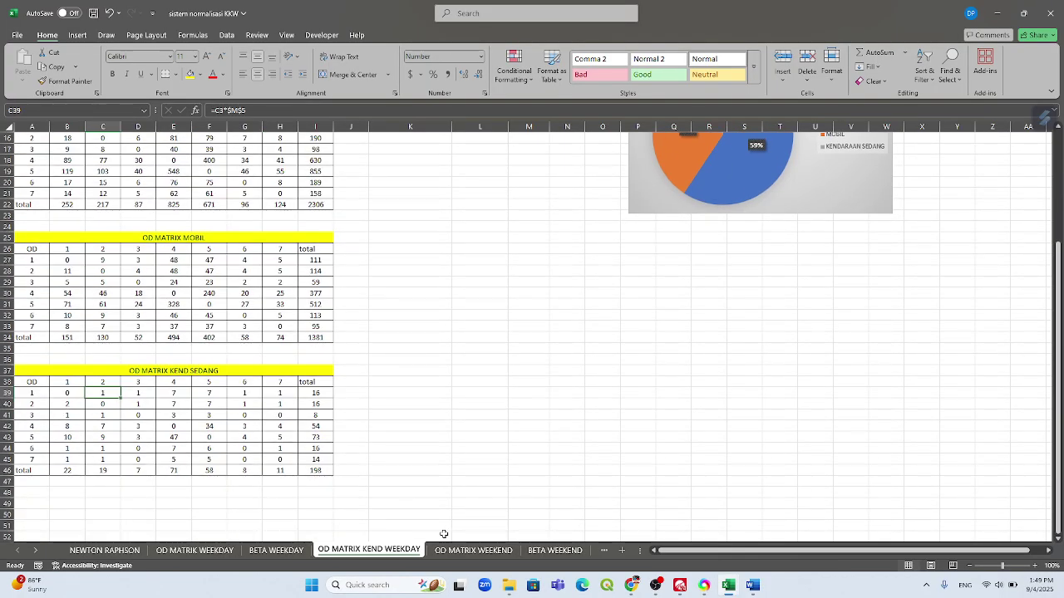
- Review the OD MATRIX WEEKEND sheet from the Waktu table through the Detroit iterations, NILAI BETA and UCGR to the final Detroit iteration
{"action": "left_click", "coordinate": [463, 551]}
{"action": "scroll", "coordinate": [400, 360], "scroll_direction": "up", "scroll_amount": 20}
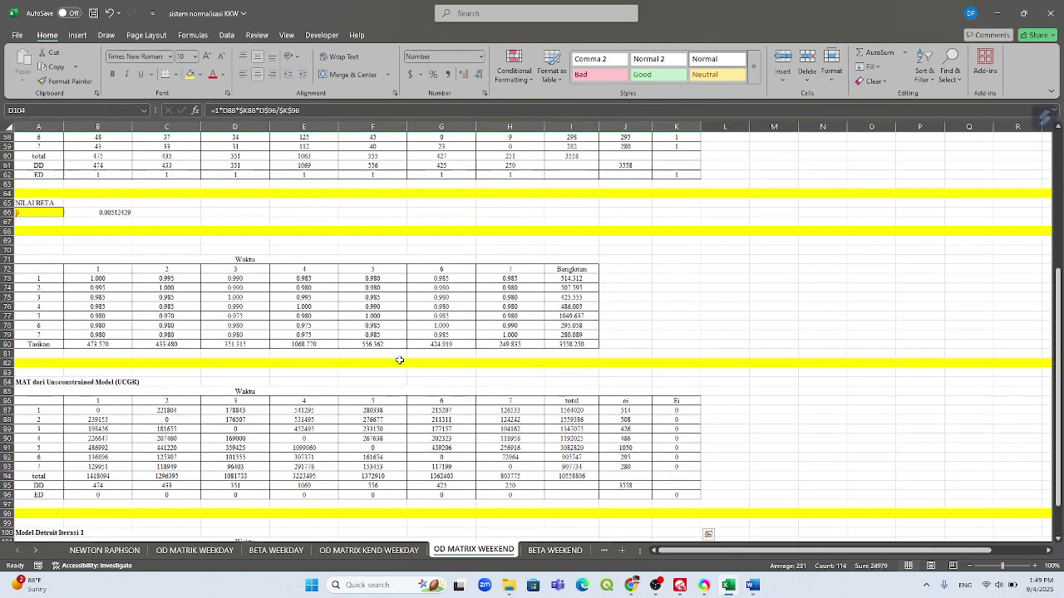
{"action": "scroll", "coordinate": [400, 360], "scroll_direction": "up", "scroll_amount": 5}
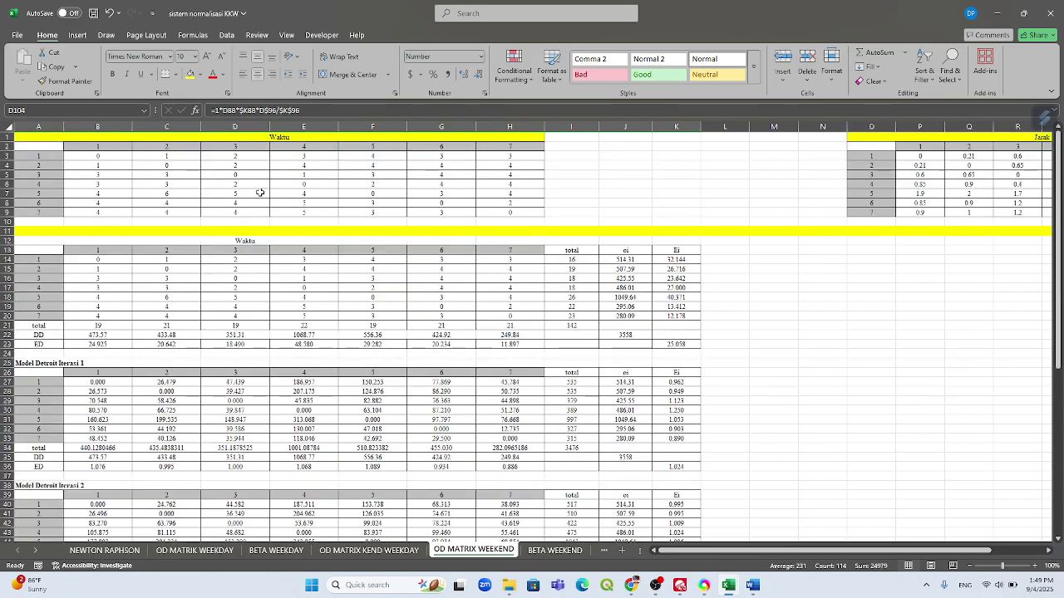
{"action": "scroll", "coordinate": [260, 193], "scroll_direction": "down", "scroll_amount": 13}
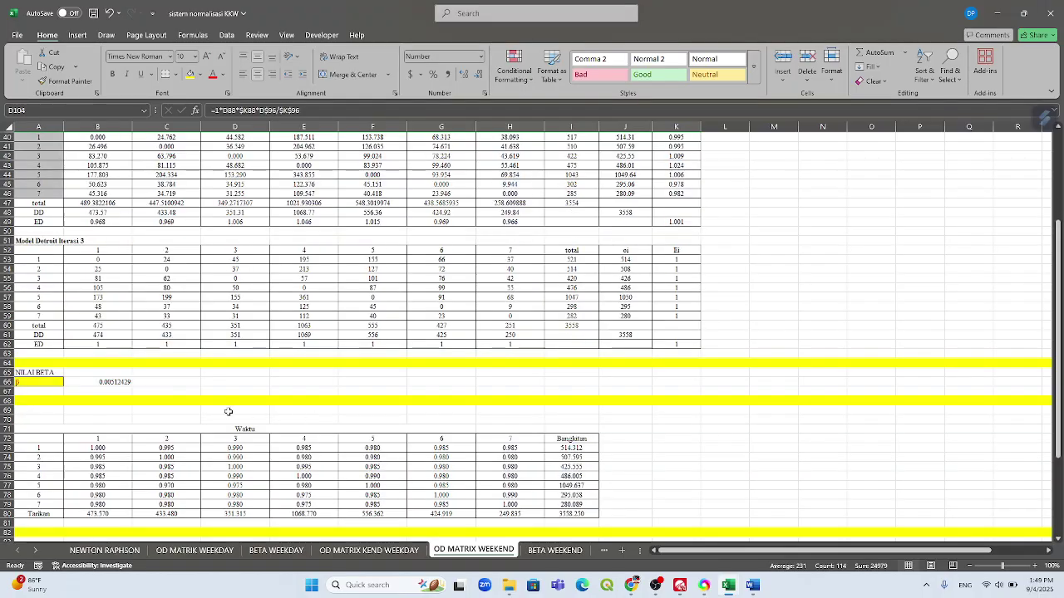
{"action": "scroll", "coordinate": [239, 411], "scroll_direction": "down", "scroll_amount": 15}
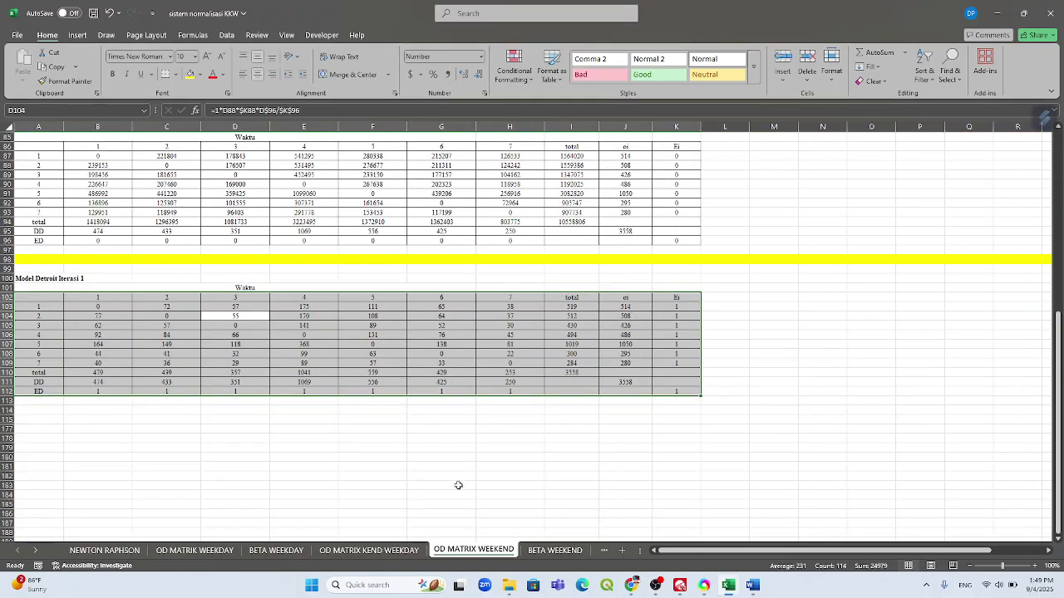
- Examine the BETA WEEKEND sheet's exponential formula, the calculated β and the yi, xi, yi*xi and xi^2 tables
{"action": "left_click", "coordinate": [554, 551]}
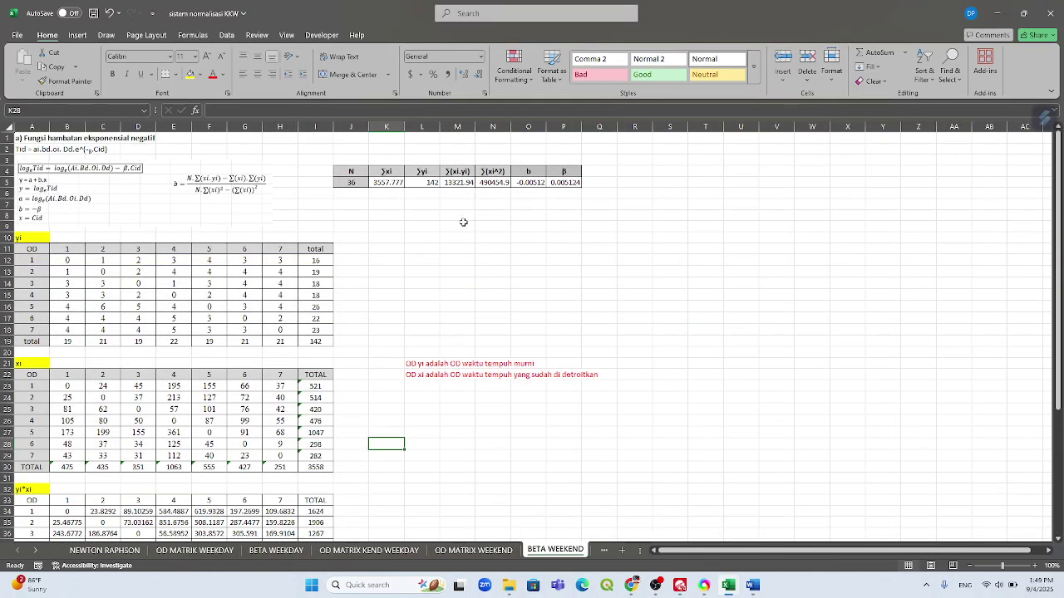
{"action": "left_click", "coordinate": [157, 175]}
{"action": "left_click", "coordinate": [482, 223]}
{"action": "left_click", "coordinate": [560, 181]}
{"action": "left_click", "coordinate": [635, 214]}
{"action": "scroll", "coordinate": [513, 318], "scroll_direction": "down", "scroll_amount": 5}
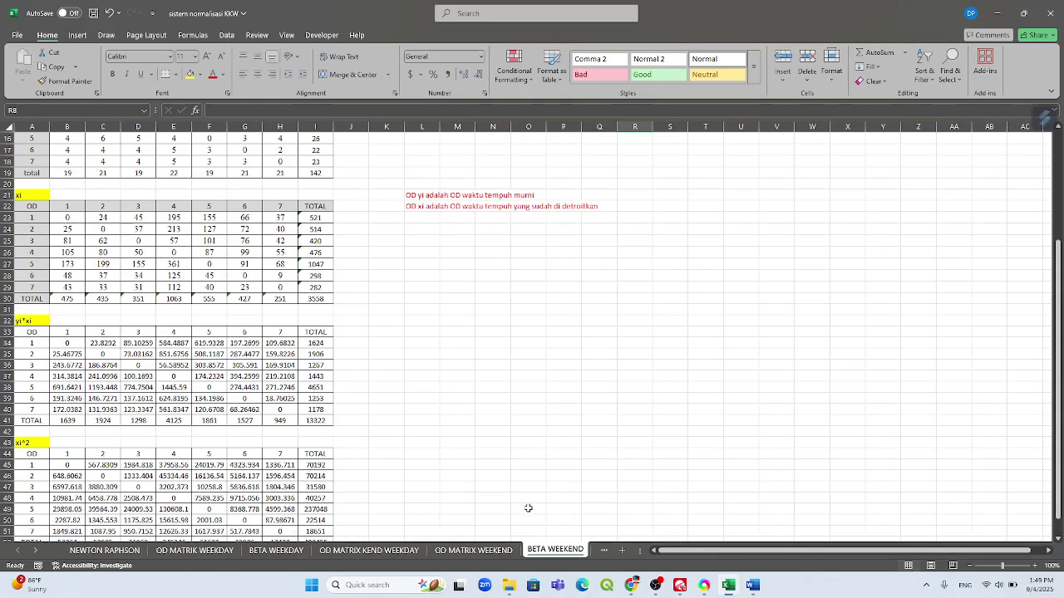
- Review the OD MATRIX KEND WEEKEND sheet's all-vehicle, SEPEDA MOTOR, MOBIL and KEND SEDANG matrices with the vehicle composition table and chart
{"action": "left_click", "coordinate": [604, 550]}
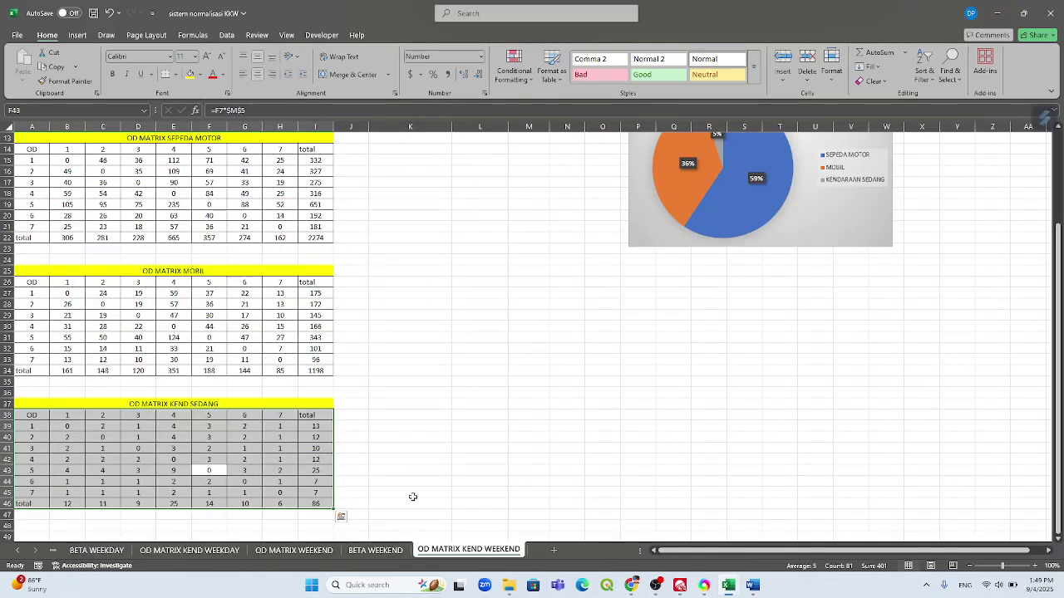
{"action": "scroll", "coordinate": [353, 289], "scroll_direction": "up", "scroll_amount": 4}
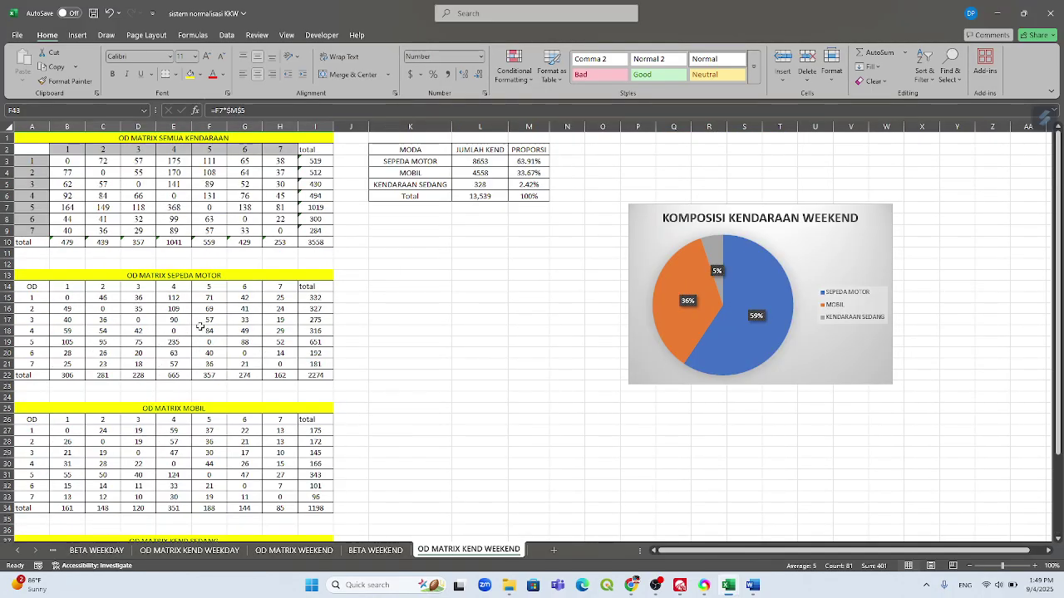
{"action": "scroll", "coordinate": [246, 332], "scroll_direction": "down", "scroll_amount": 1}
{"action": "scroll", "coordinate": [229, 251], "scroll_direction": "down", "scroll_amount": 1}
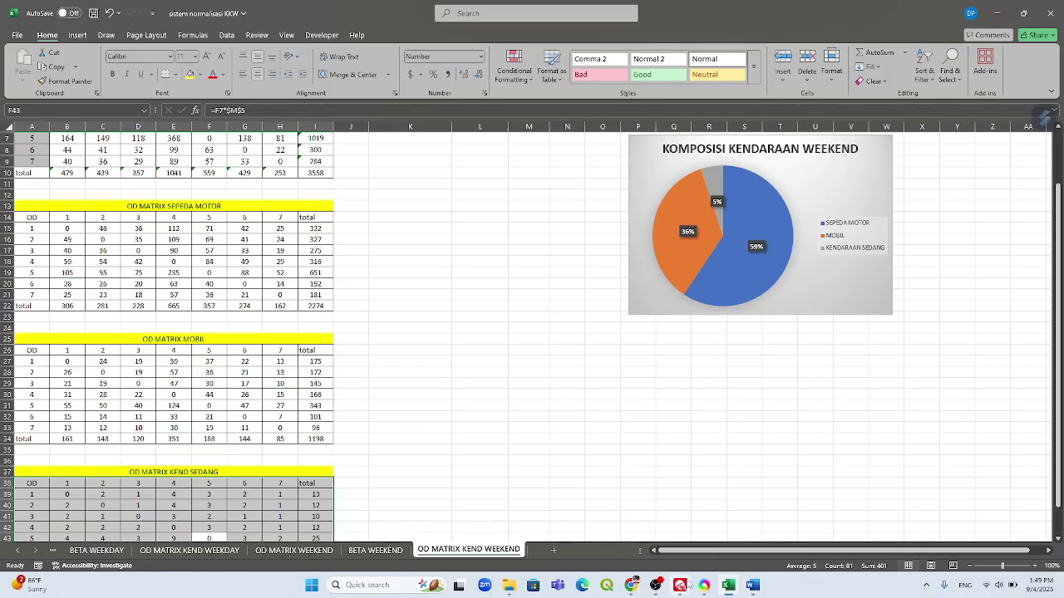
{"action": "mouse_move", "coordinate": [684, 589]}
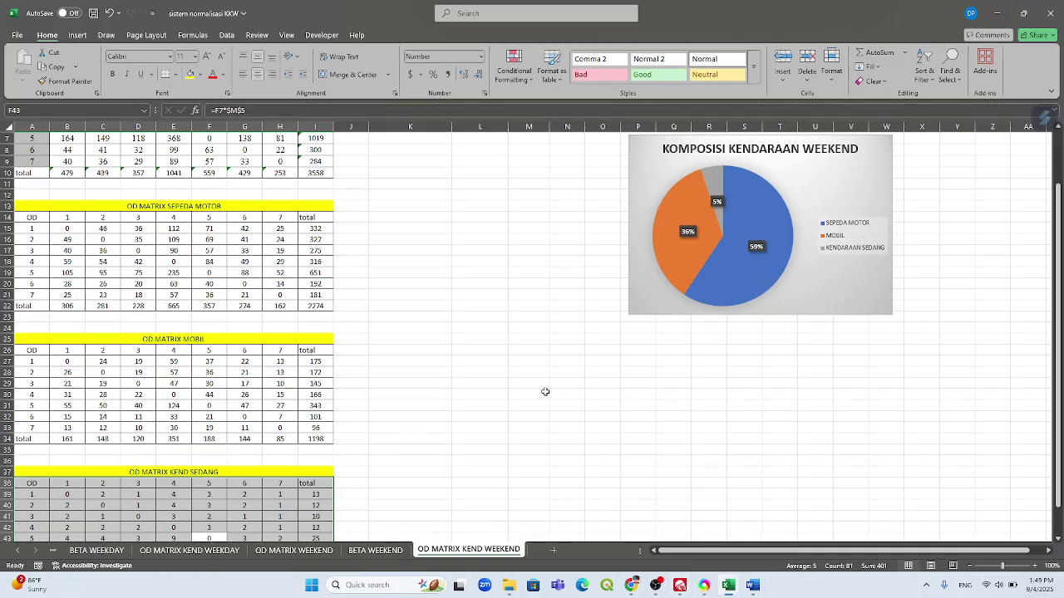